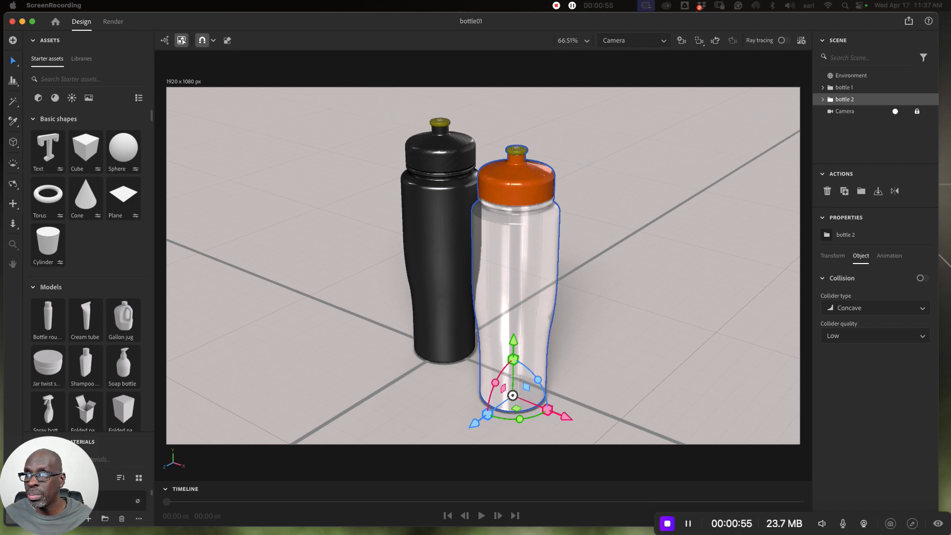
- Switch to Adobe Illustrator, enlarge its window to fill the screen, and bring the green and purple bottles in bottle01.ai into view
drag(1, 297, 778, 59)
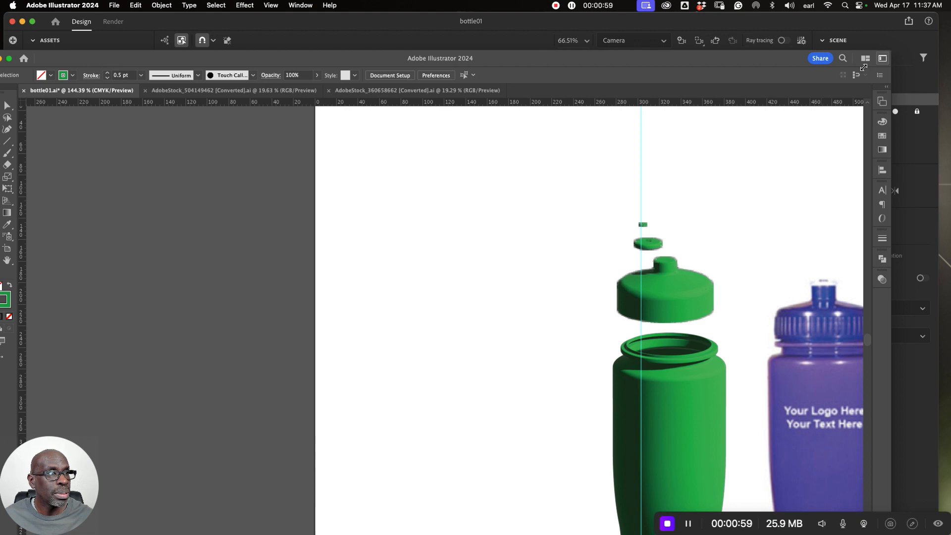
drag(884, 64, 809, 85)
drag(704, 93, 768, 29)
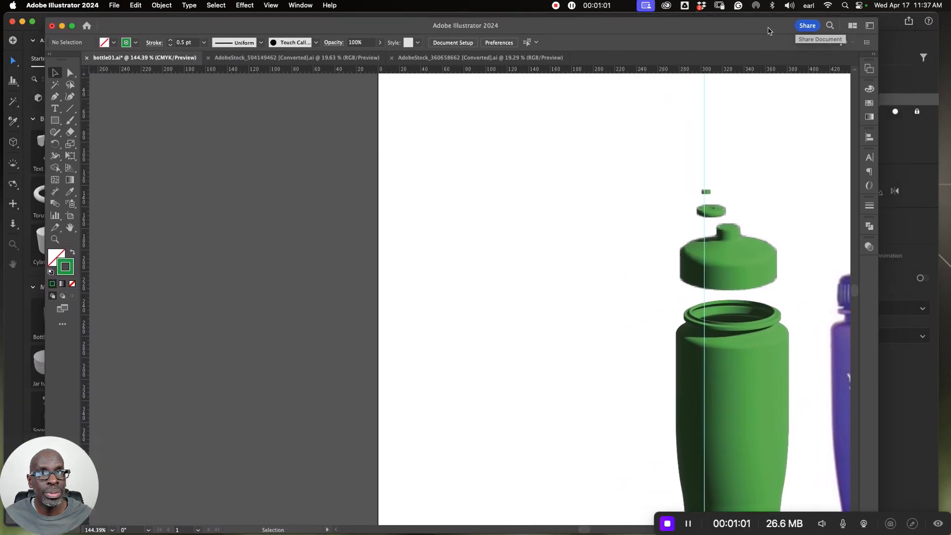
click(72, 26)
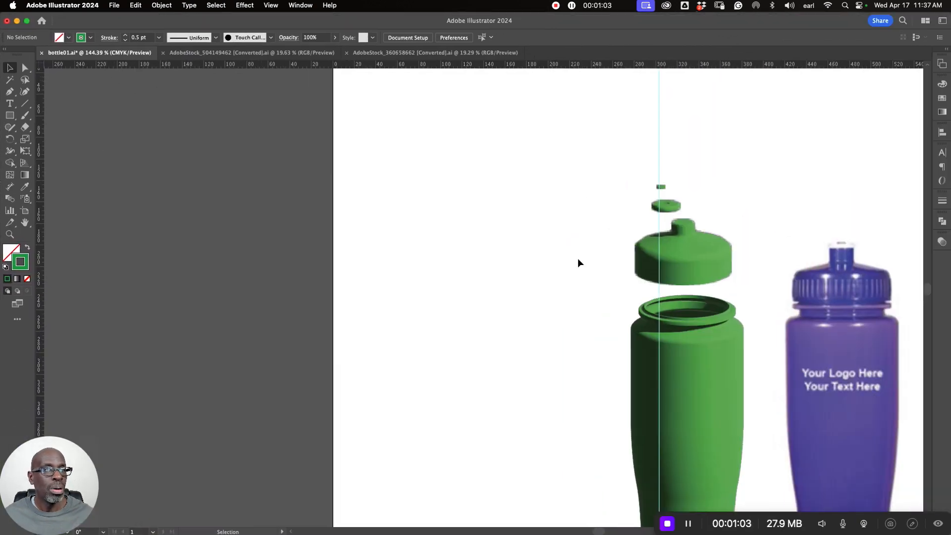
drag(717, 375, 478, 275)
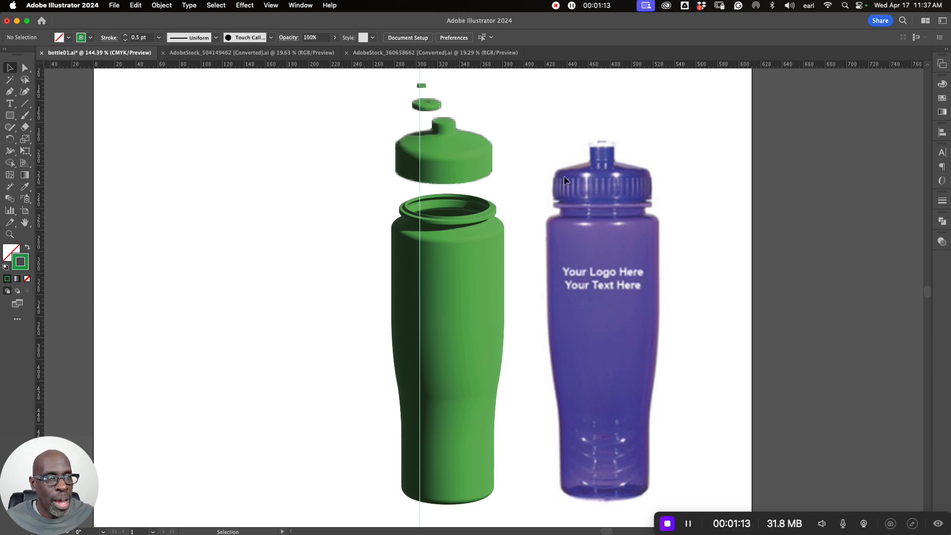
drag(577, 177, 601, 199)
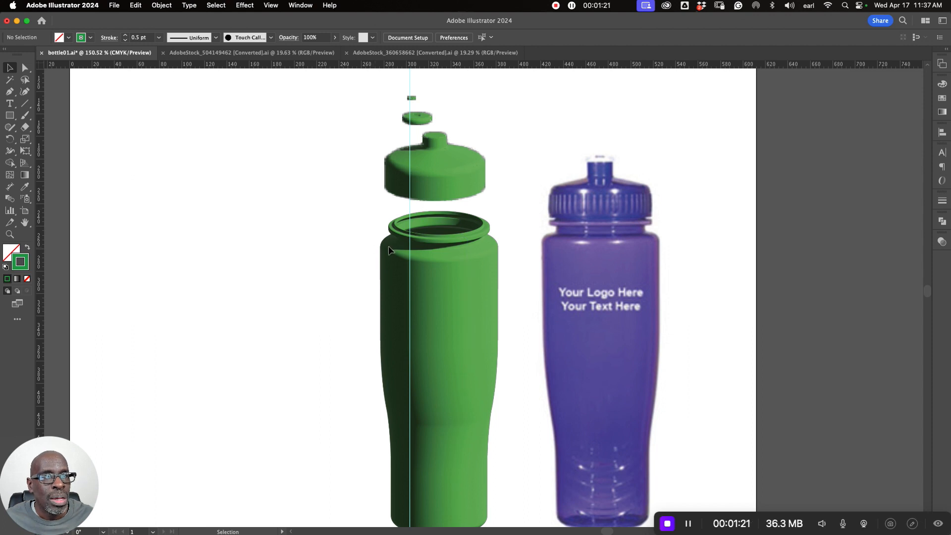
- Select the green bottle's body profile path and inspect the bottle profiles in outline view
key(a)
click(437, 370)
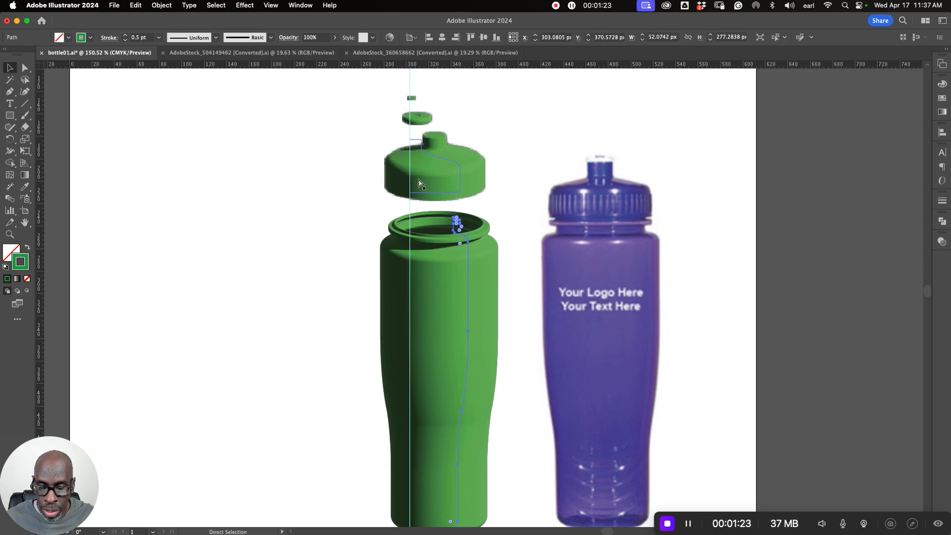
key(super+y)
key(super+y)
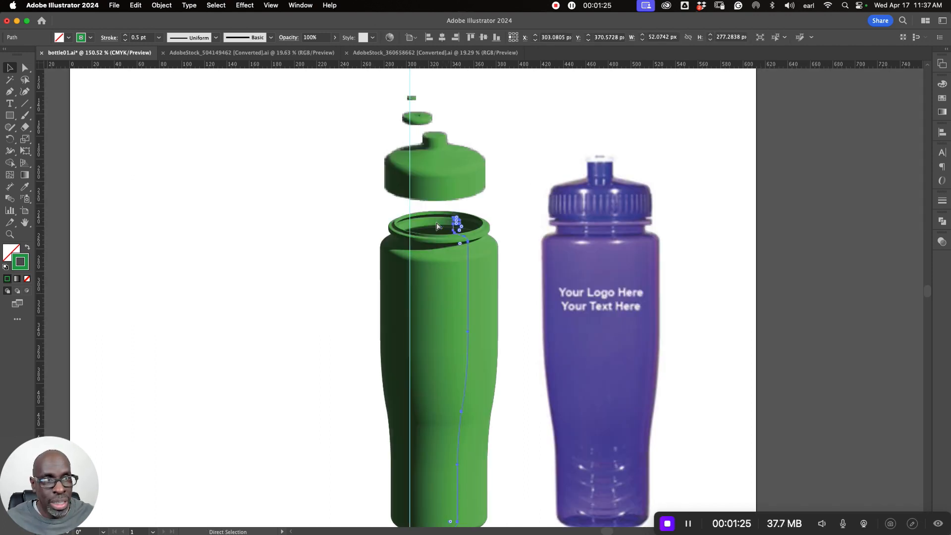
key(v)
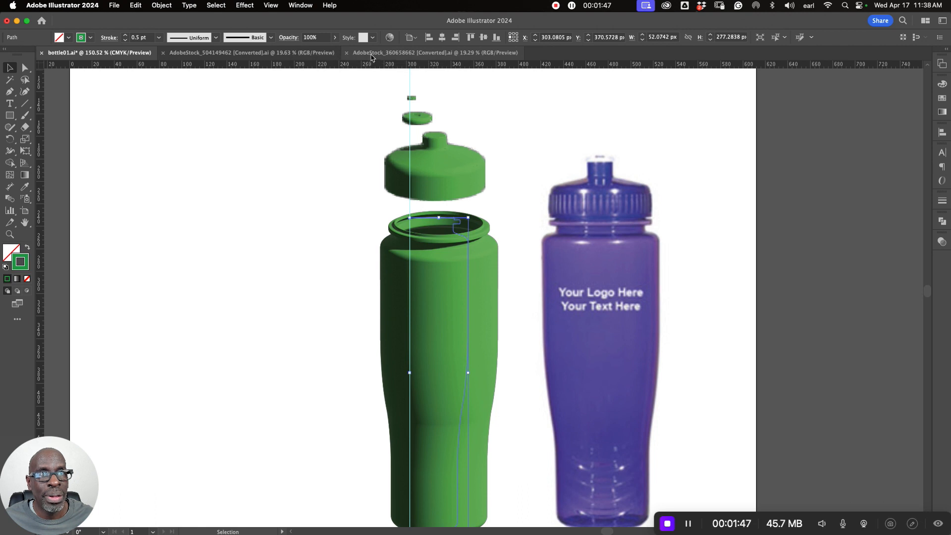
- Copy the large eight-spoked fine-toothed gear from AdobeStock_360658662 and paste it into bottle01.ai
click(276, 55)
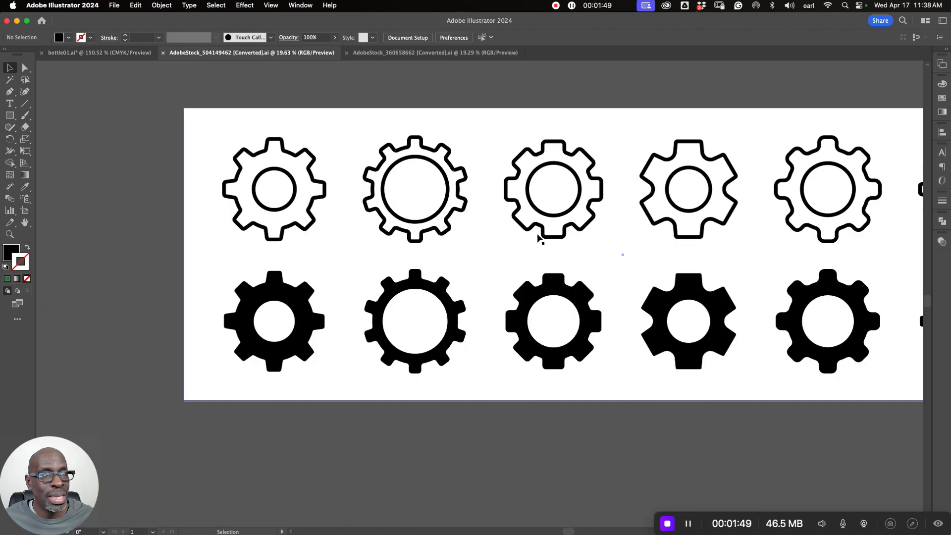
scroll(701, 266, right, 10)
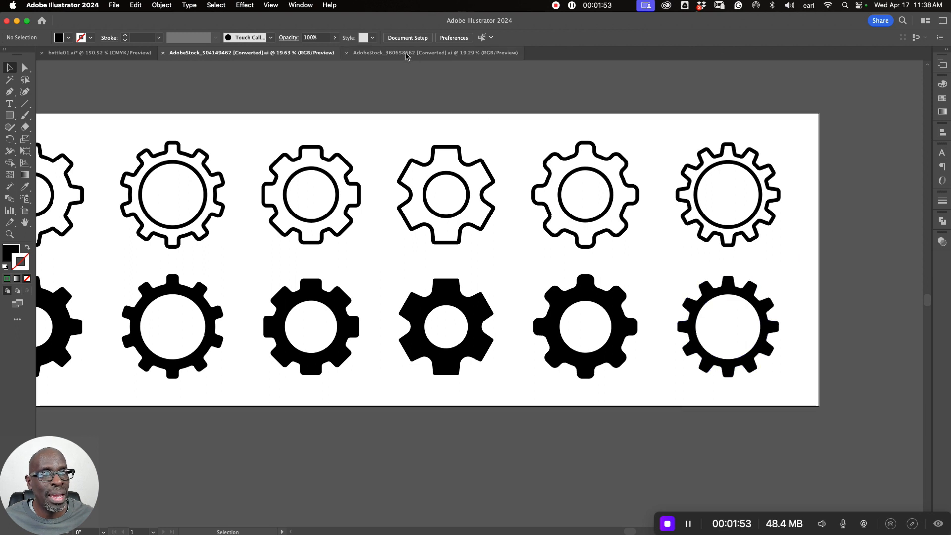
click(436, 53)
key(space)
drag(704, 308, 622, 222)
click(622, 148)
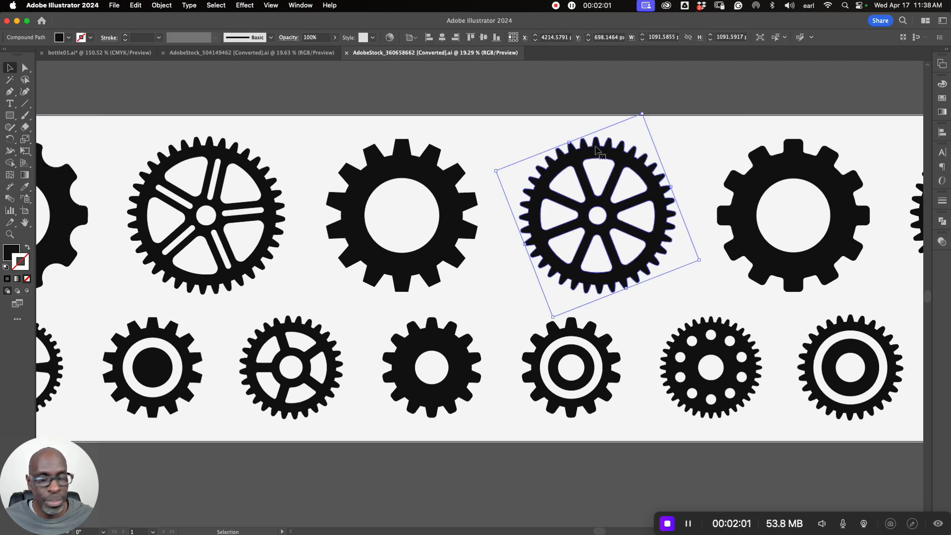
key(a)
key(v)
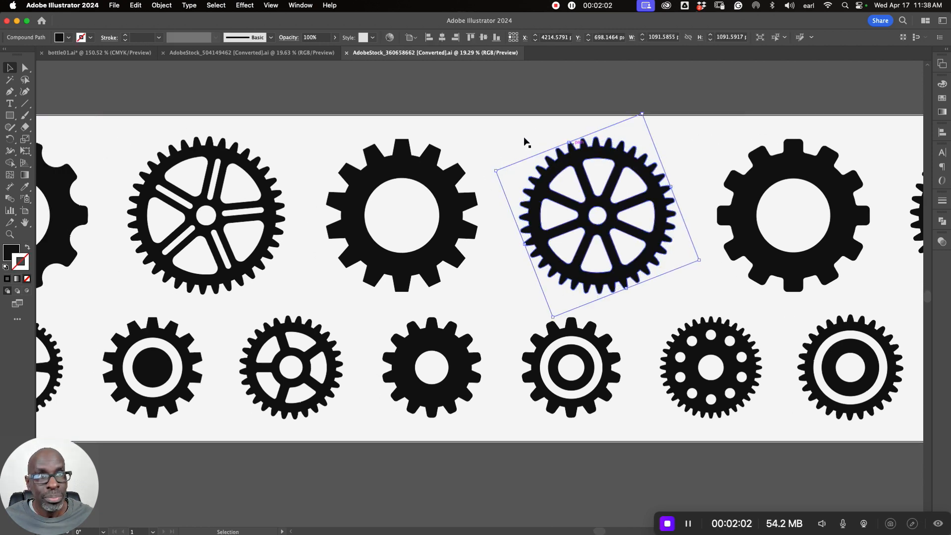
click(99, 52)
click(355, 185)
key(super+v)
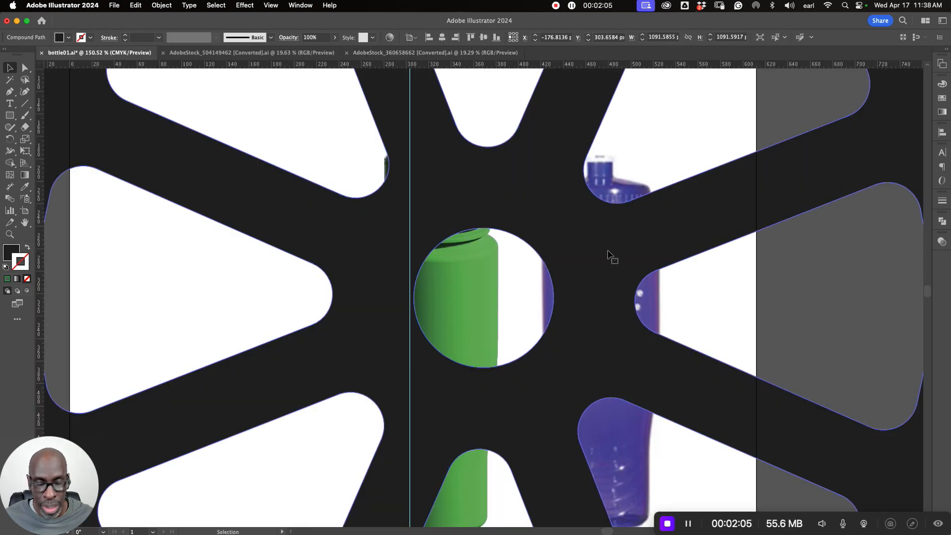
- Scale the pasted spoked gear uniformly to 10% and move it to the empty area left of the green bottle
key(s)
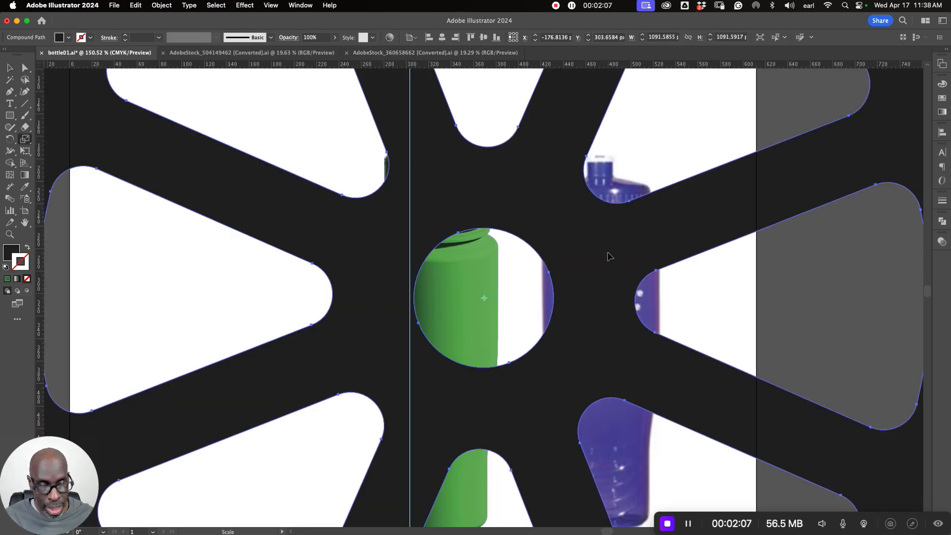
key(Return)
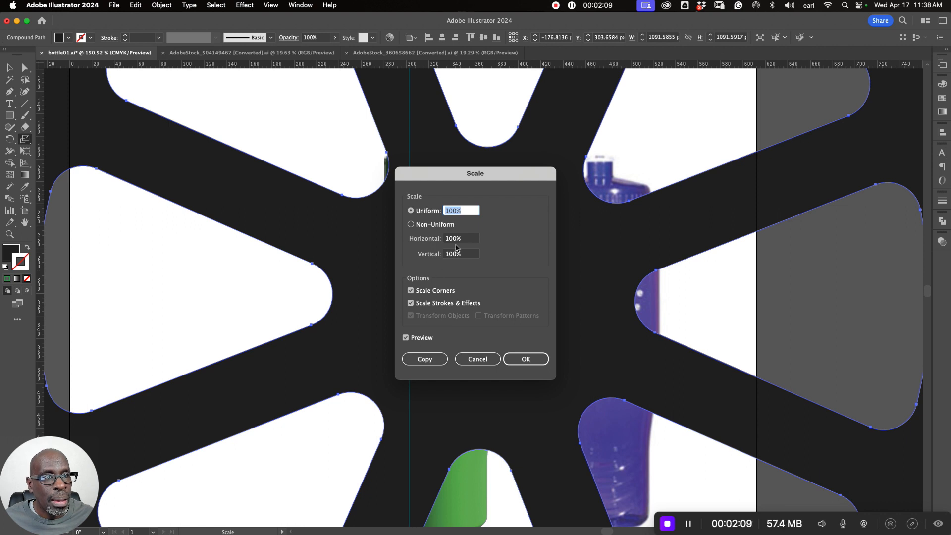
text(30)
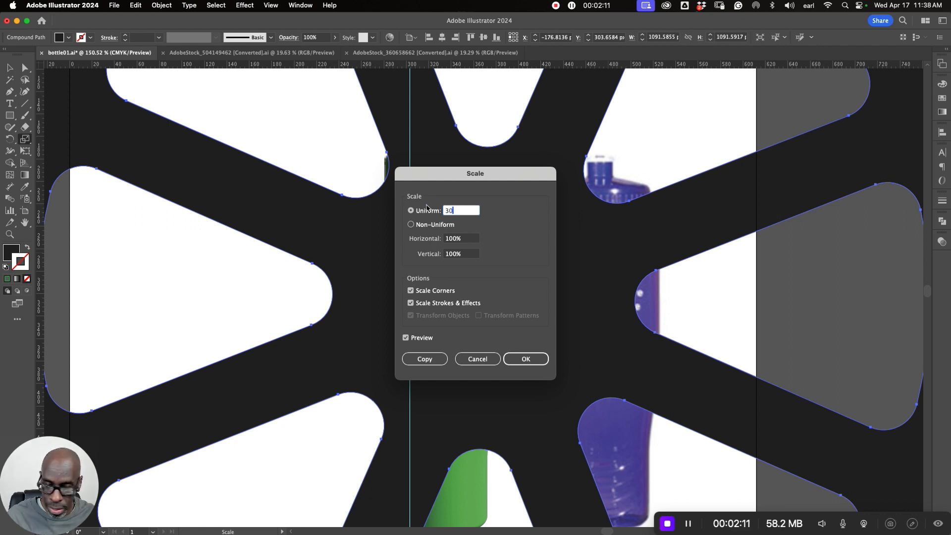
key(Tab)
click(411, 208)
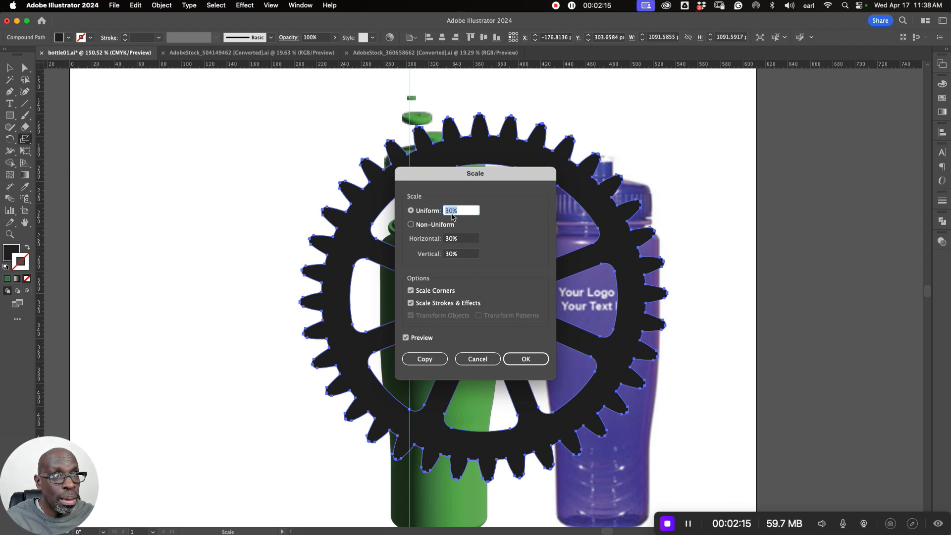
text(10)
key(Return)
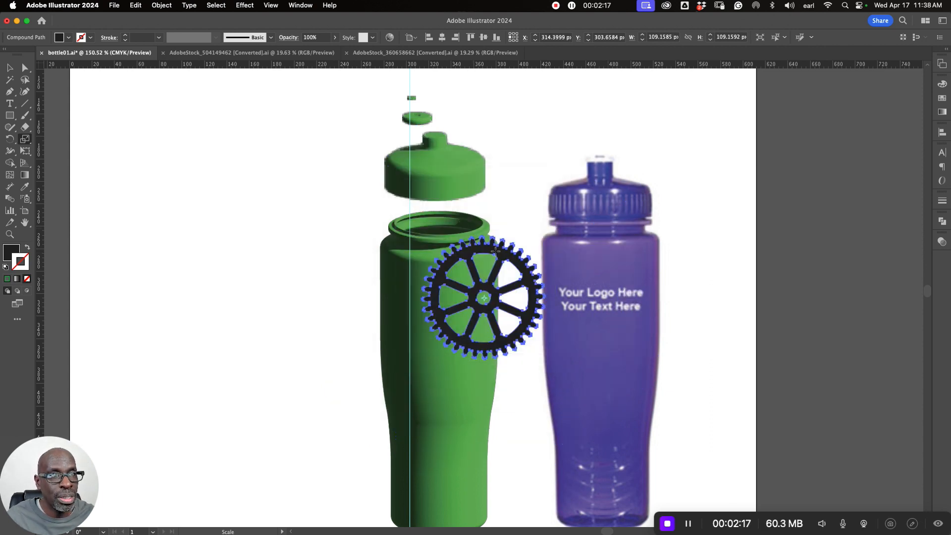
click(11, 68)
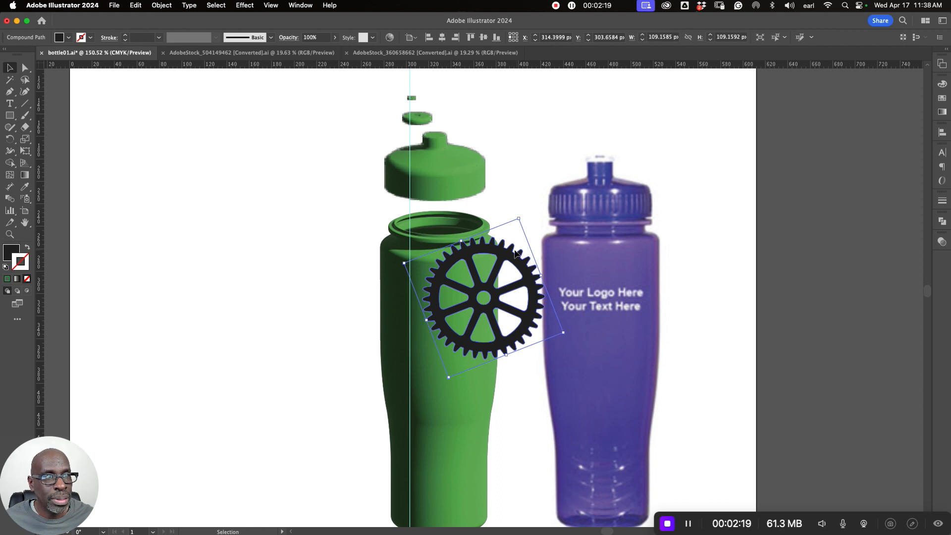
drag(525, 262, 253, 144)
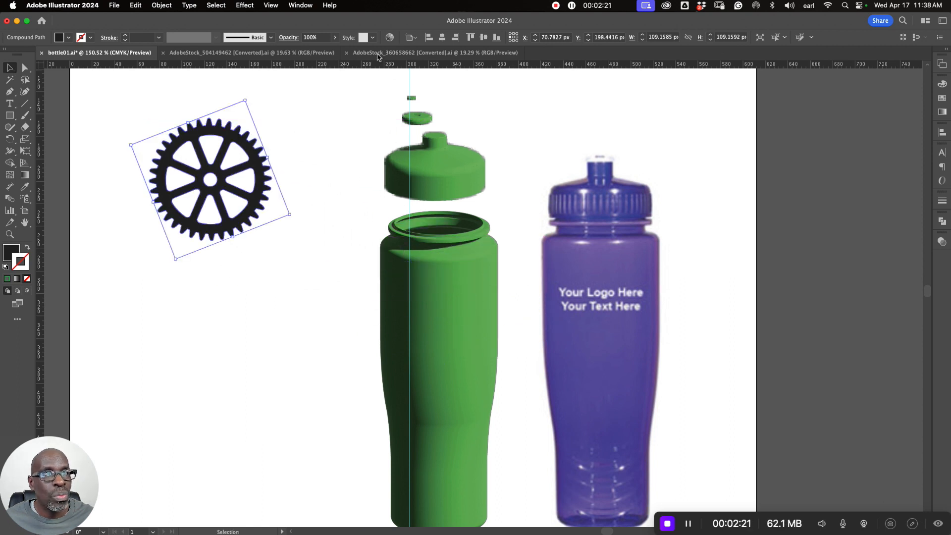
- Copy the solid black gear at the end of the lower row in AdobeStock_504149462 and paste it into bottle01.ai
click(319, 50)
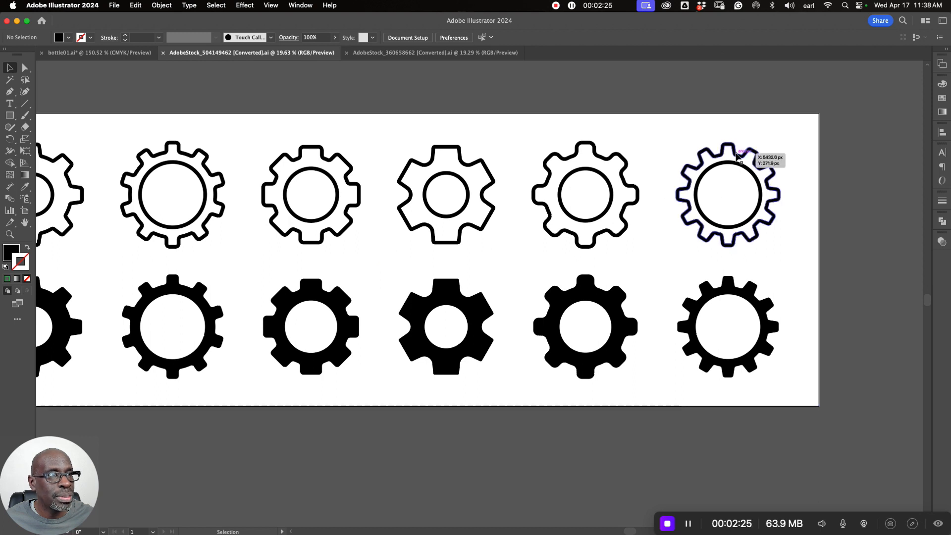
click(730, 288)
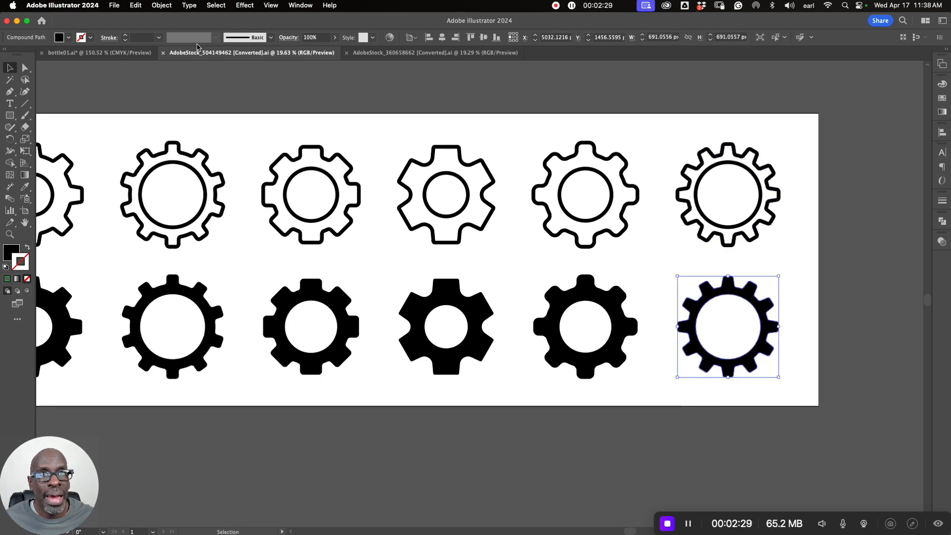
click(99, 52)
click(283, 250)
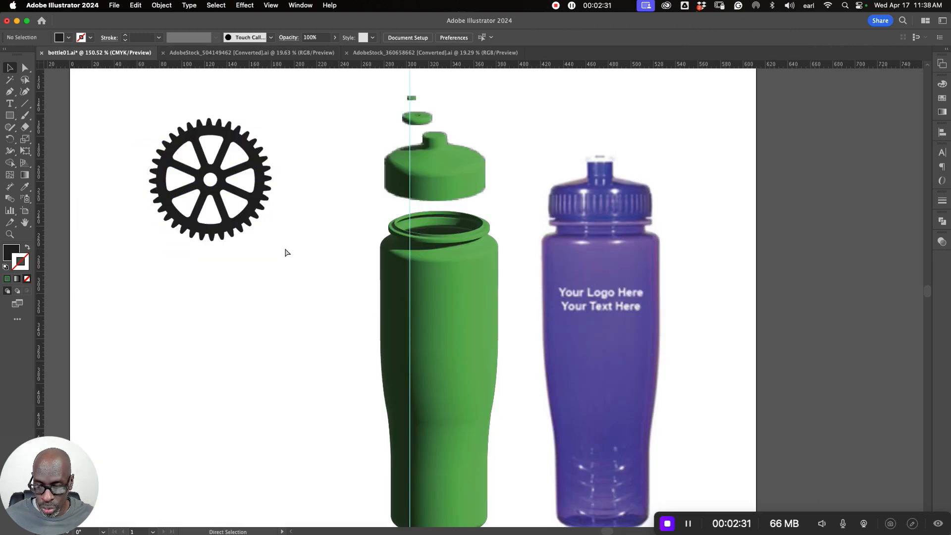
key(super+v)
key(super+minus)
key(super+minus)
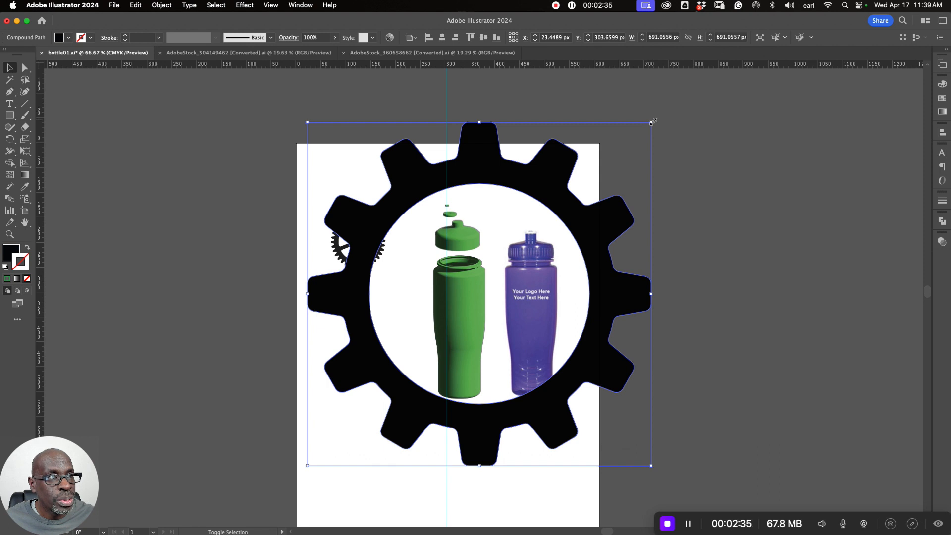
- Shrink the pasted open-centre gear proportionally to about 88.5 px wide and place it below the spoked gear
drag(651, 122, 506, 248)
drag(475, 277, 350, 295)
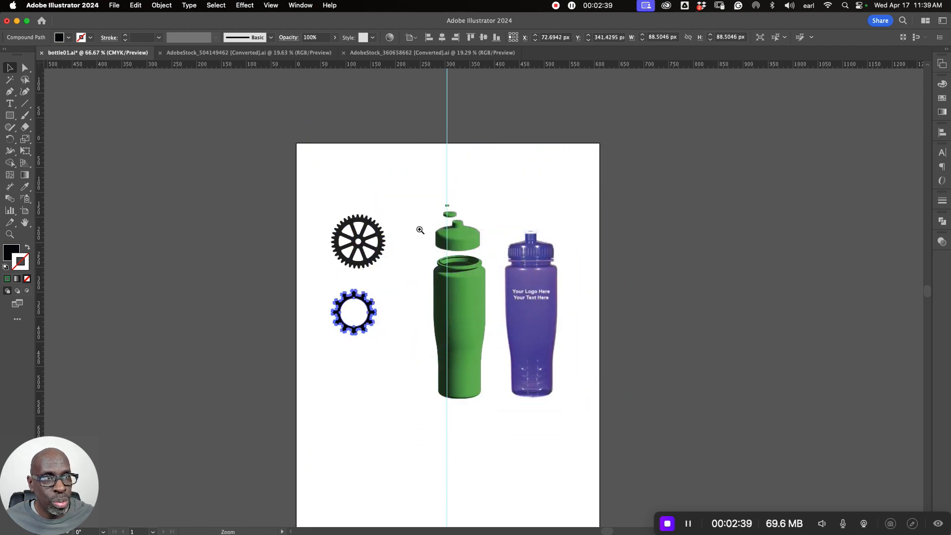
scroll(432, 223, up, 5)
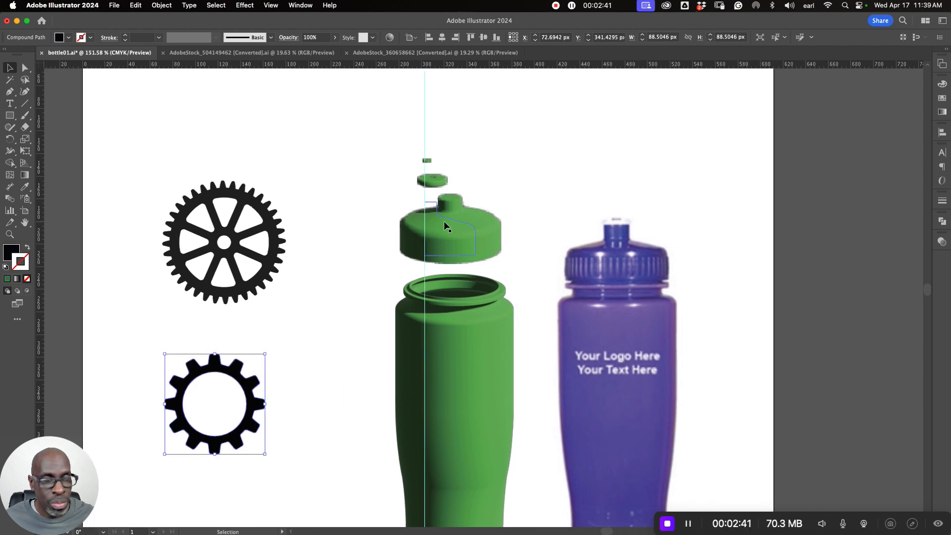
- In outline view, centre the open gear on the guide at the cap profile's base and enlarge it proportionally to about 92 px
key(a)
key(super+y)
key(v)
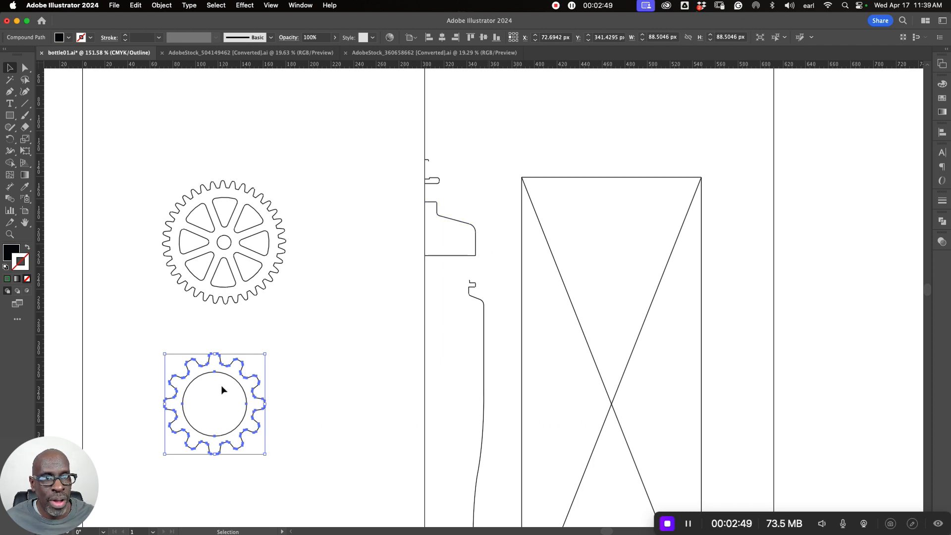
drag(230, 378, 437, 217)
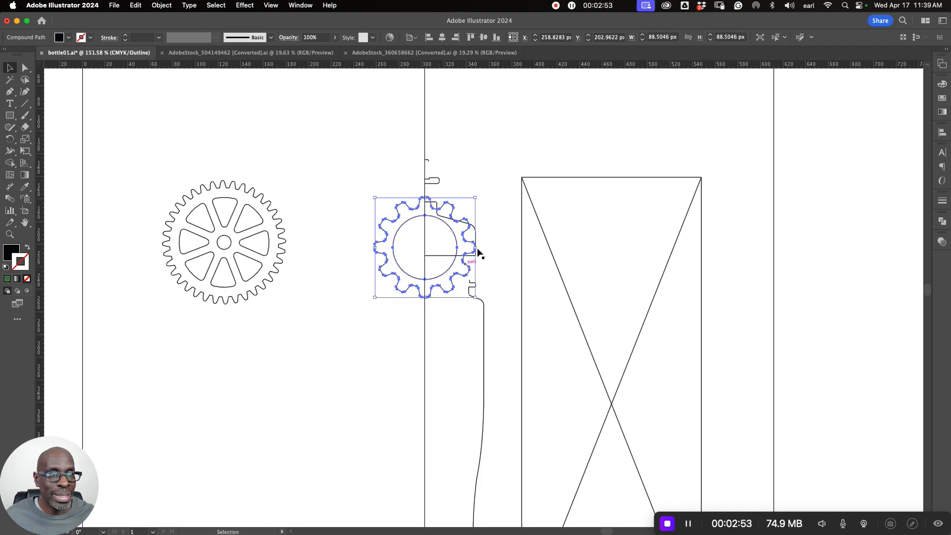
drag(427, 251, 604, 234)
drag(517, 292, 480, 373)
drag(412, 230, 413, 254)
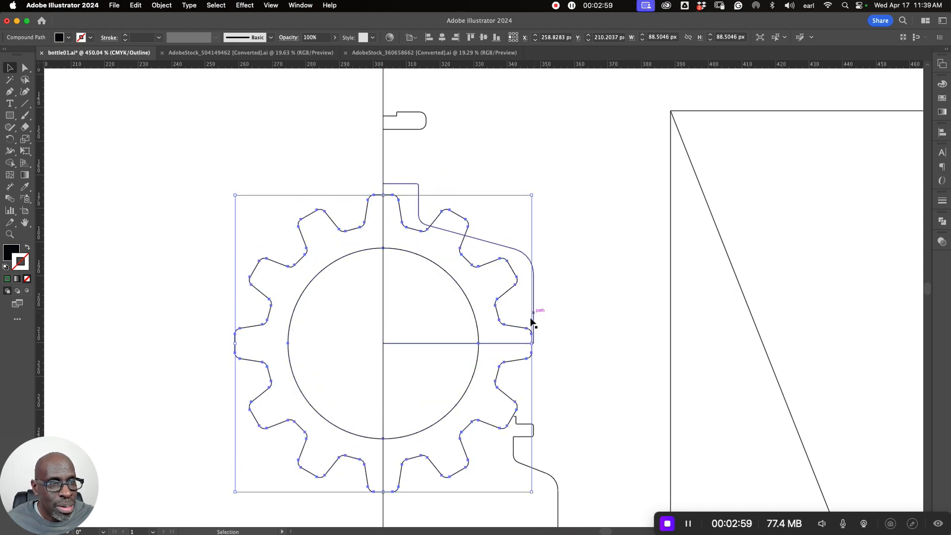
drag(531, 195, 537, 190)
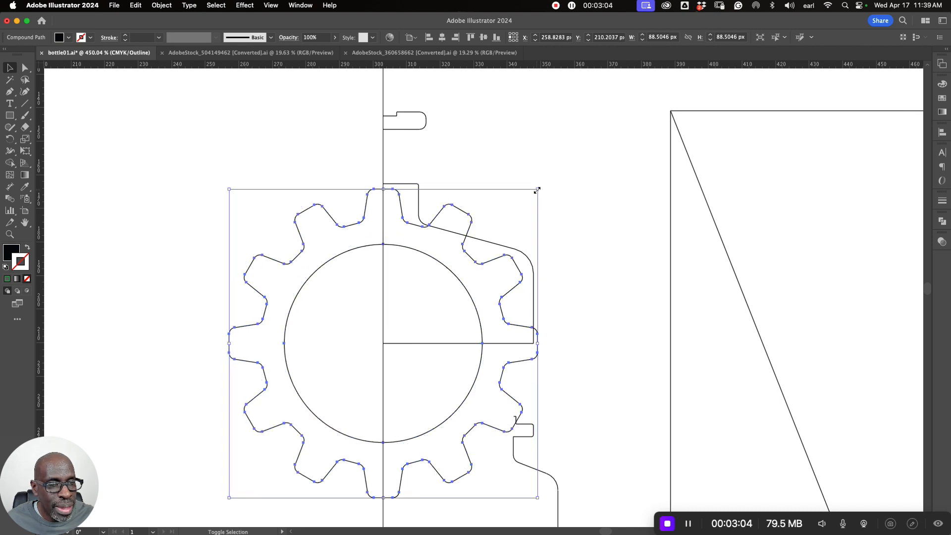
click(574, 337)
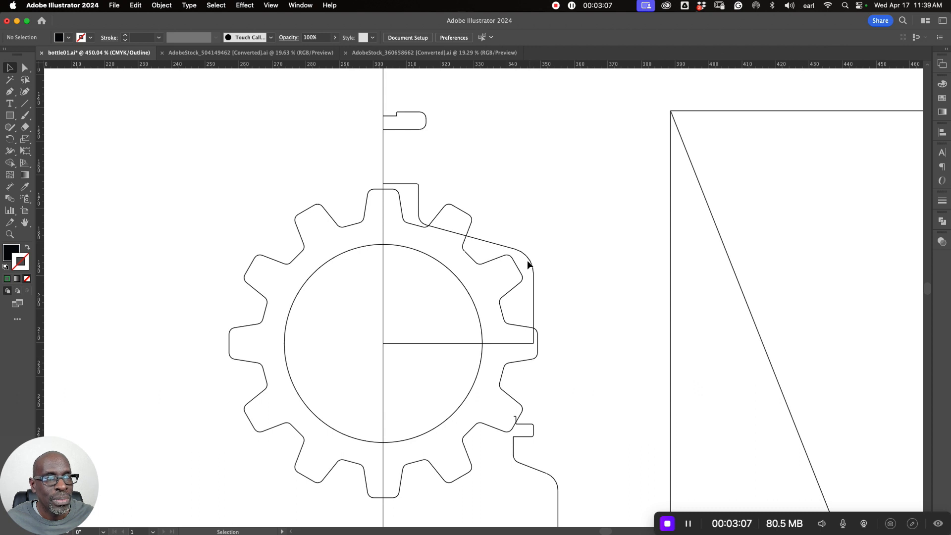
- Move the resized open-centre gear off the cap profile to the empty area above and right of the spoked gear
key(super+minus)
key(super+minus)
key(super+minus)
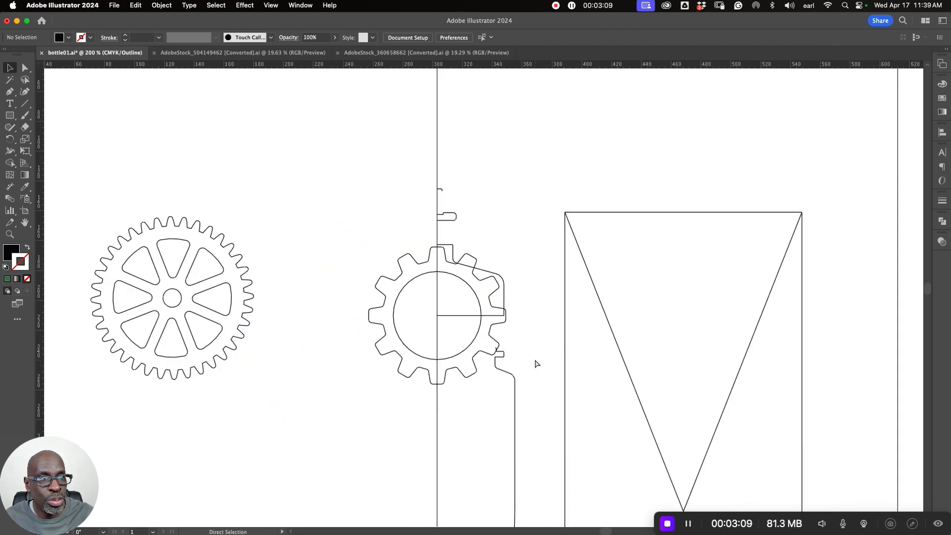
click(494, 329)
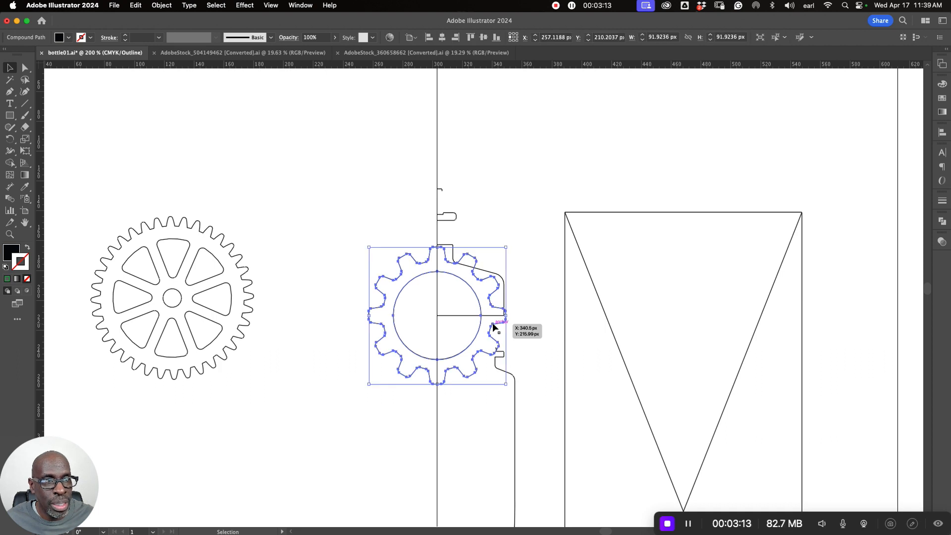
drag(494, 329, 275, 171)
- Open the spoked gear's compound path in isolation mode
click(195, 300)
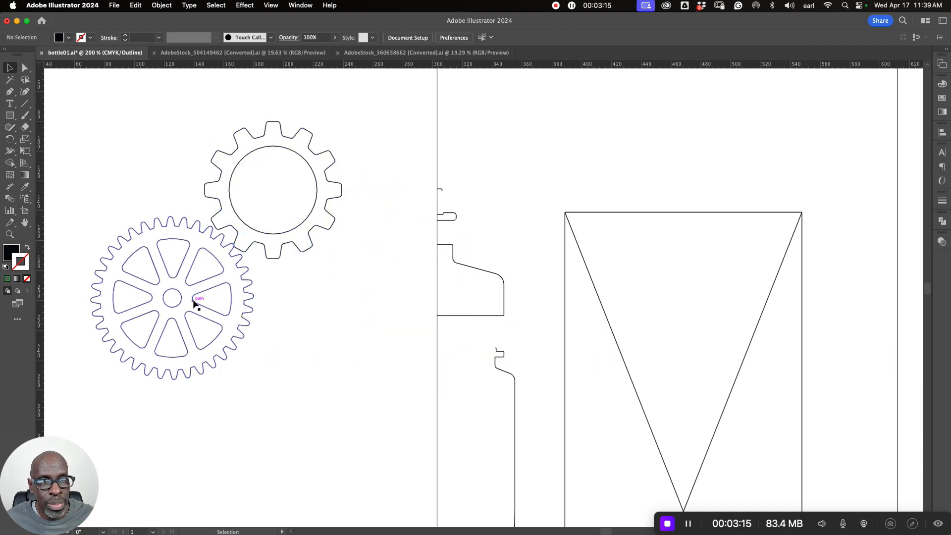
click(197, 305)
double_click(197, 306)
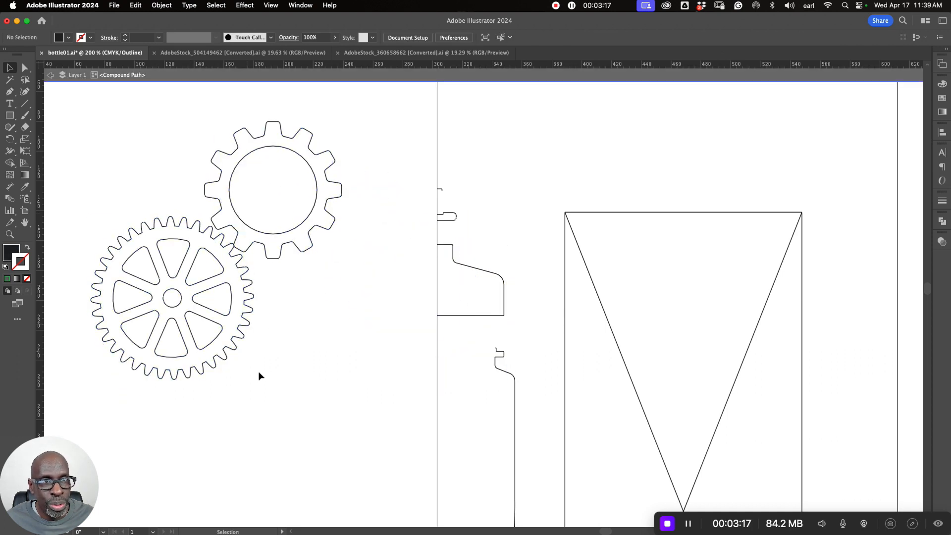
- Exit isolation mode, centre the spoked gear on the guide near the cap profile's base and shrink it proportionally to about 92 px wide
click(50, 75)
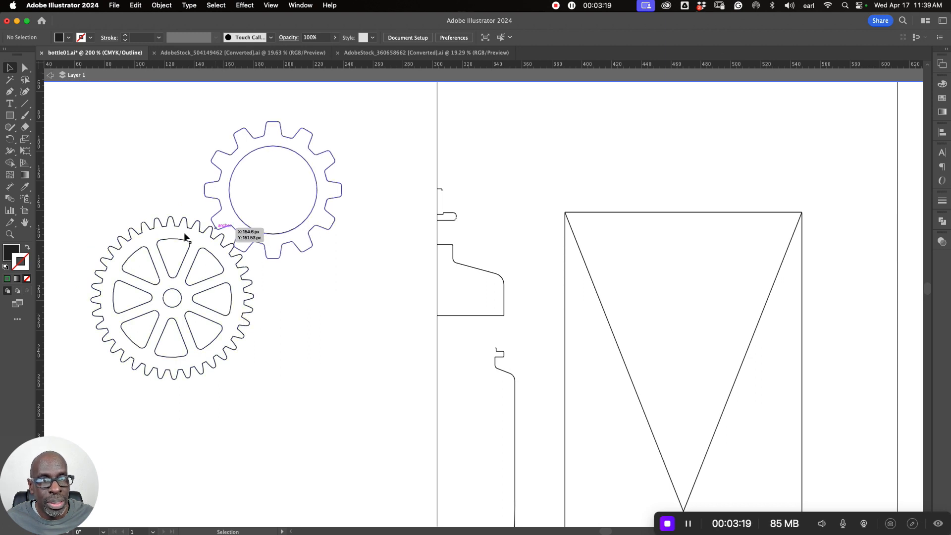
click(50, 75)
drag(208, 279, 473, 299)
drag(483, 210, 475, 221)
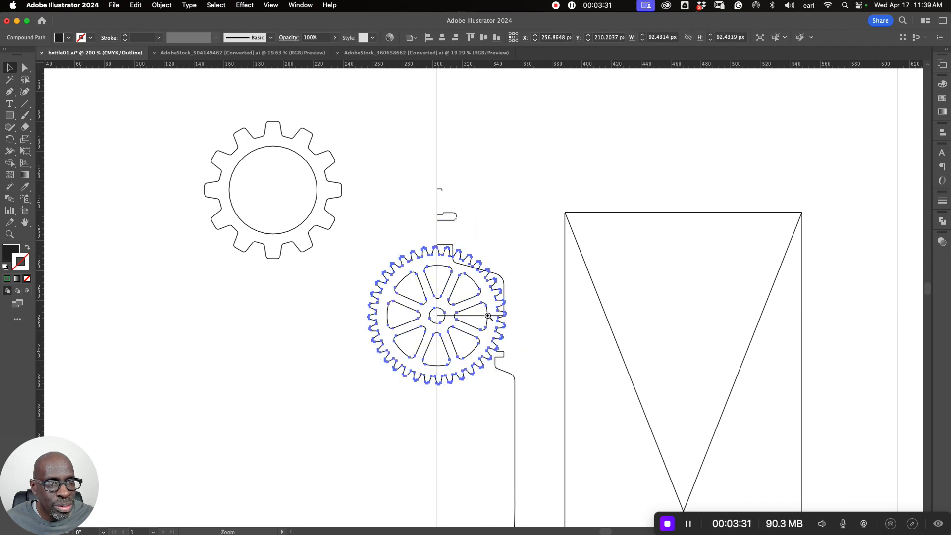
scroll(492, 314, up, 5)
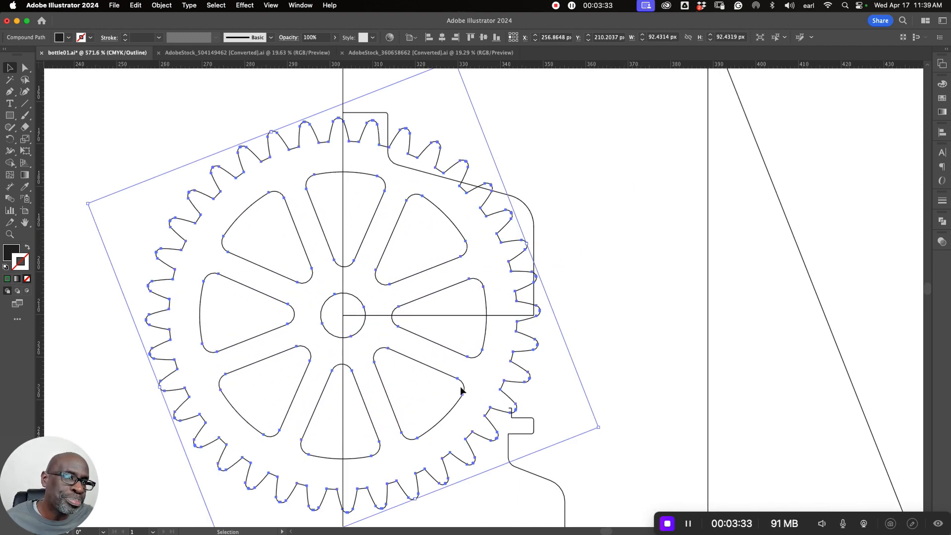
drag(526, 386, 512, 335)
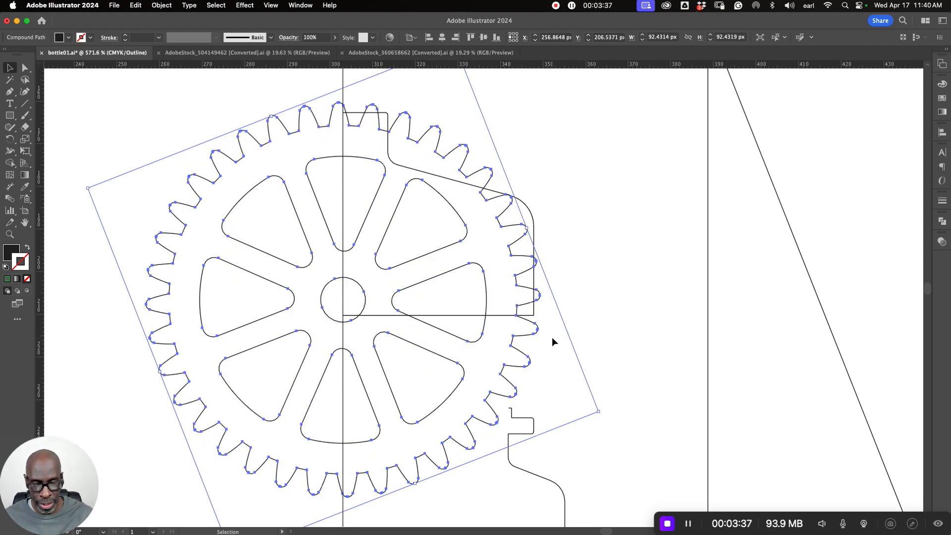
- Move the resized spoked gear off the cap profile to the empty area below the open-centre gear
scroll(551, 336, down, 6)
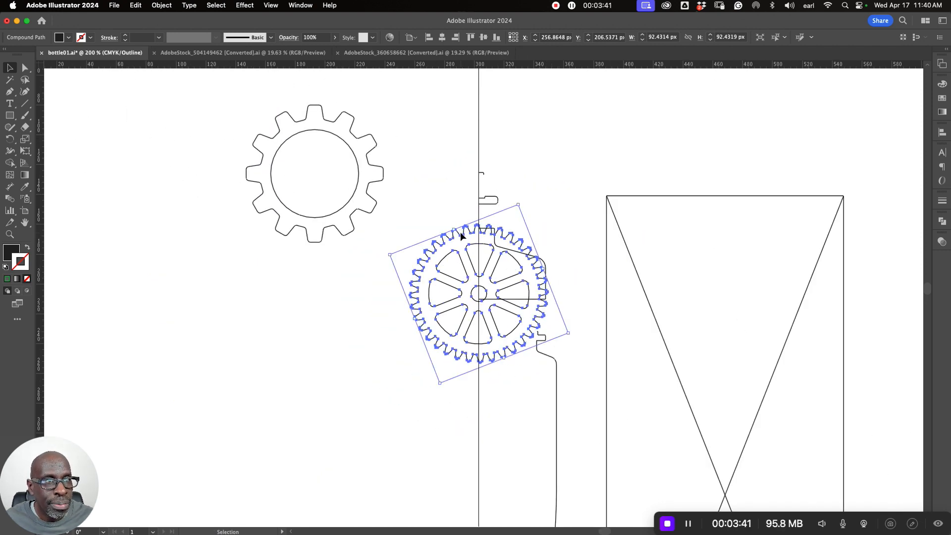
drag(460, 232, 277, 275)
click(444, 254)
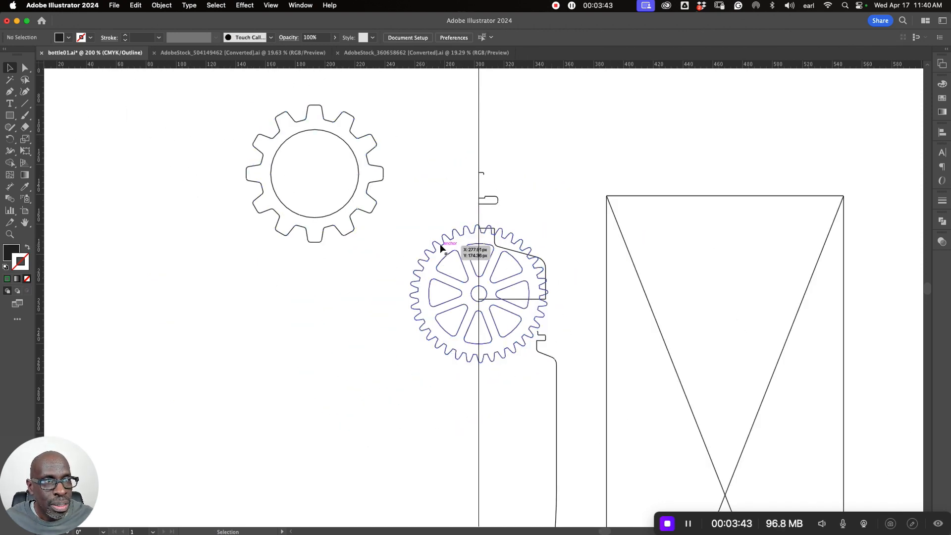
drag(439, 248, 230, 307)
click(375, 283)
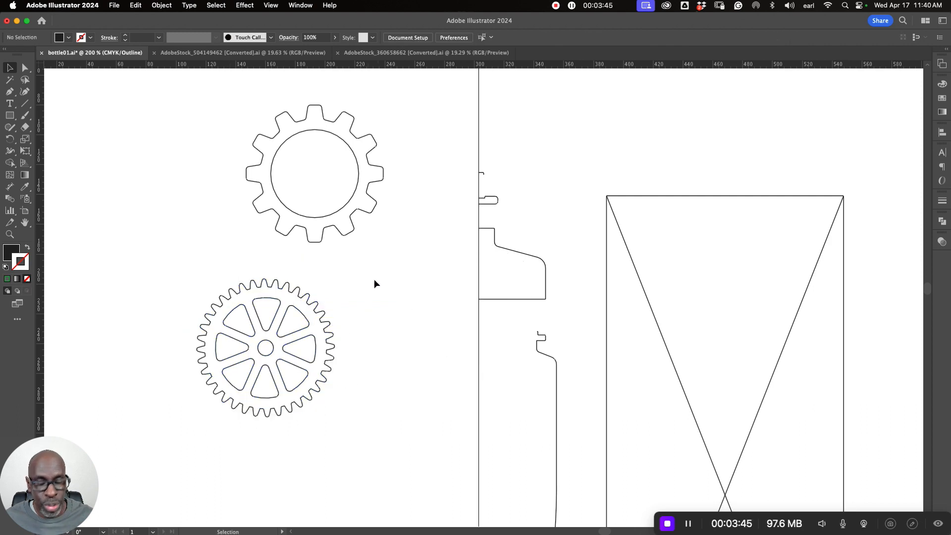
- Return to preview mode and duplicate both gears onto the pasteboard beside the artboard
key(a)
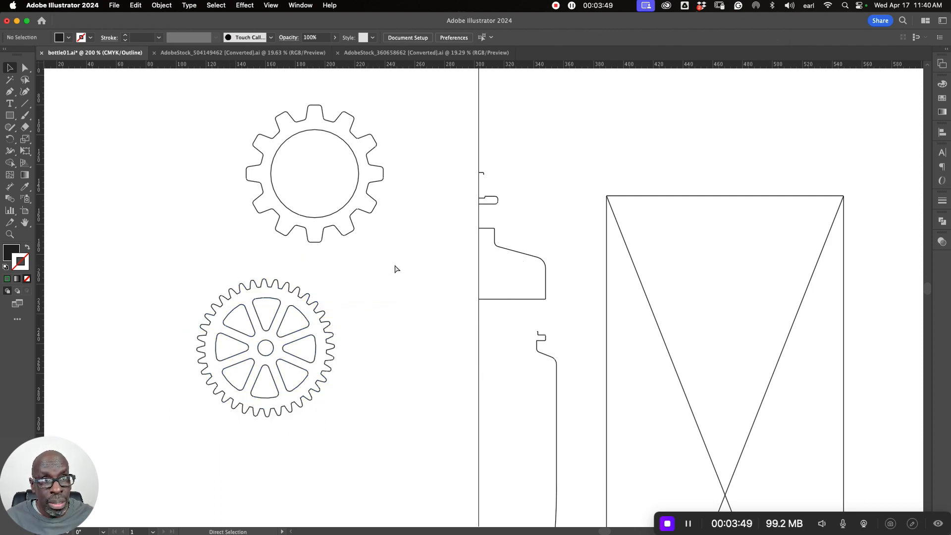
key(super+y)
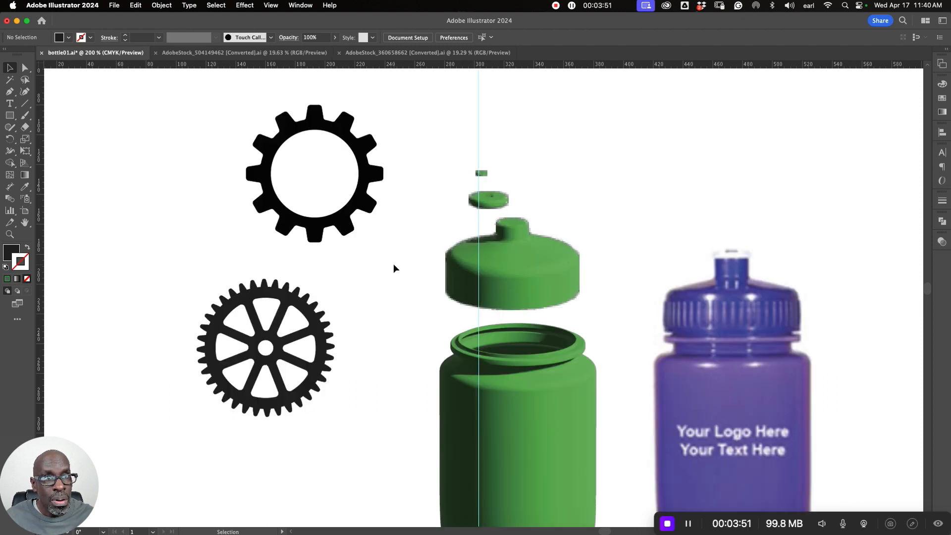
drag(393, 264, 551, 297)
key(v)
click(480, 257)
drag(480, 257, 426, 258)
shift+click(436, 327)
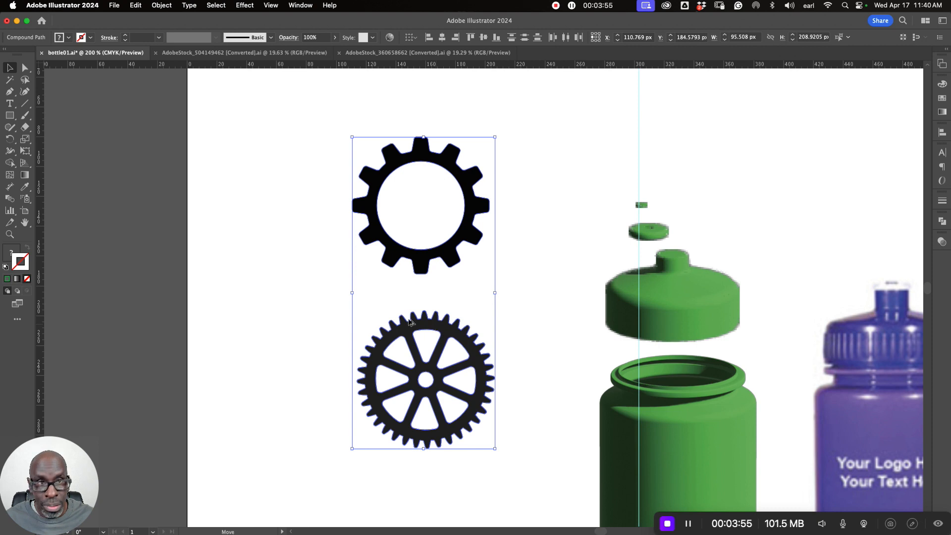
drag(436, 327, 106, 277)
- Release the compound path of the spoked gear on the artboard, delete its inner shapes and shift the solid gear slightly down and left
click(459, 299)
click(436, 324)
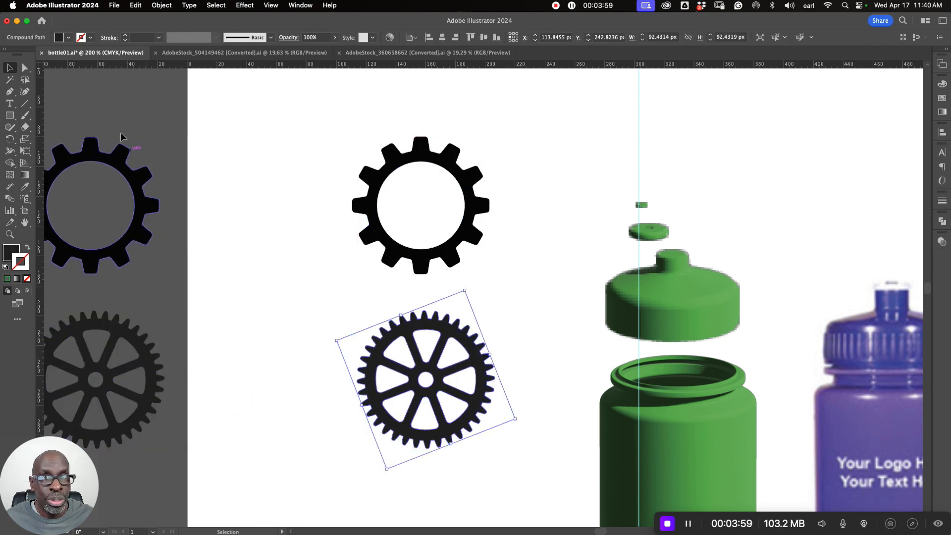
click(161, 4)
mouse_move(196, 413)
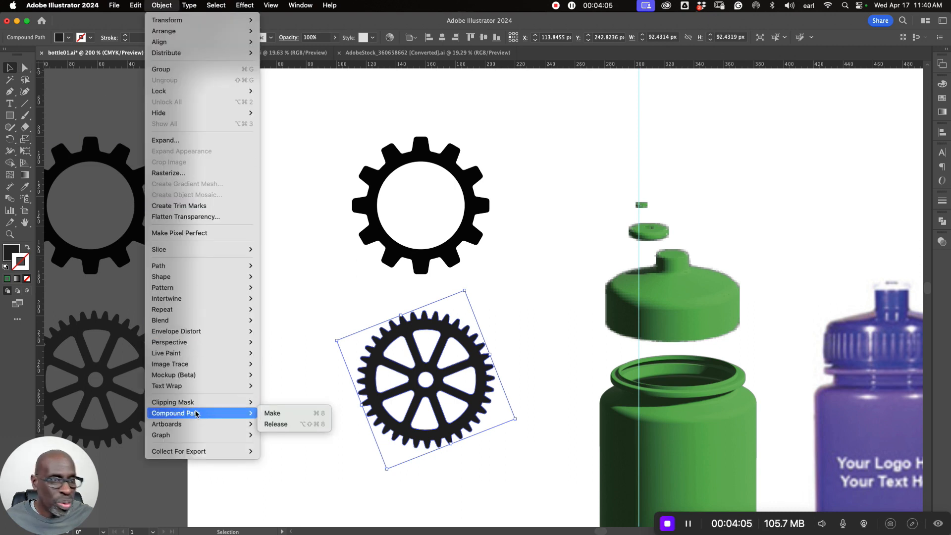
click(275, 424)
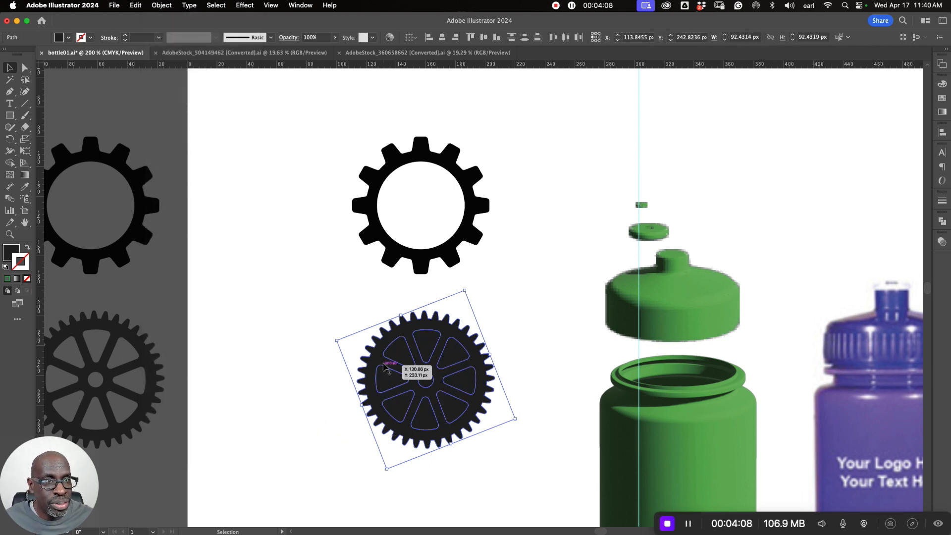
click(415, 324)
key(Delete)
drag(424, 344, 384, 377)
- Release the compound path of the open-centre gear on the artboard and delete its inner circle to leave a solid gear
click(449, 250)
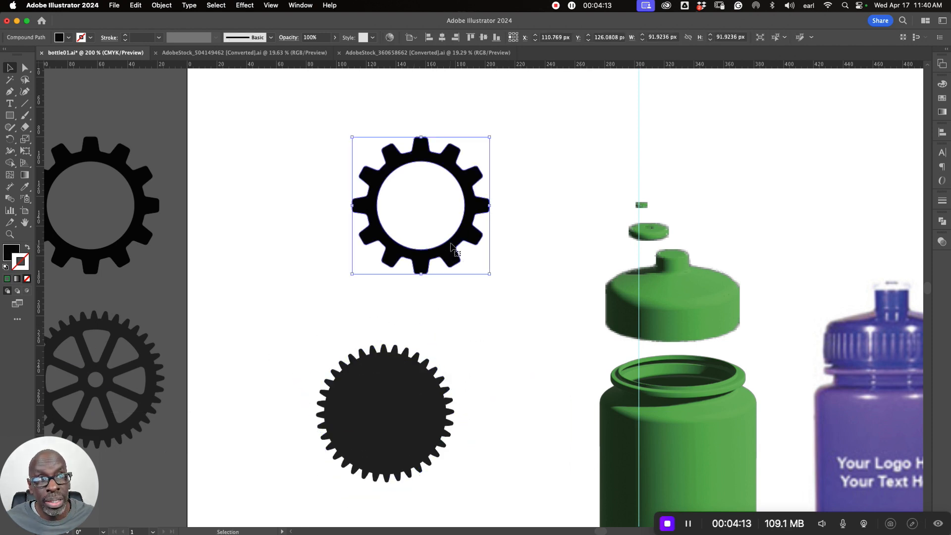
right_click(357, 204)
click(403, 334)
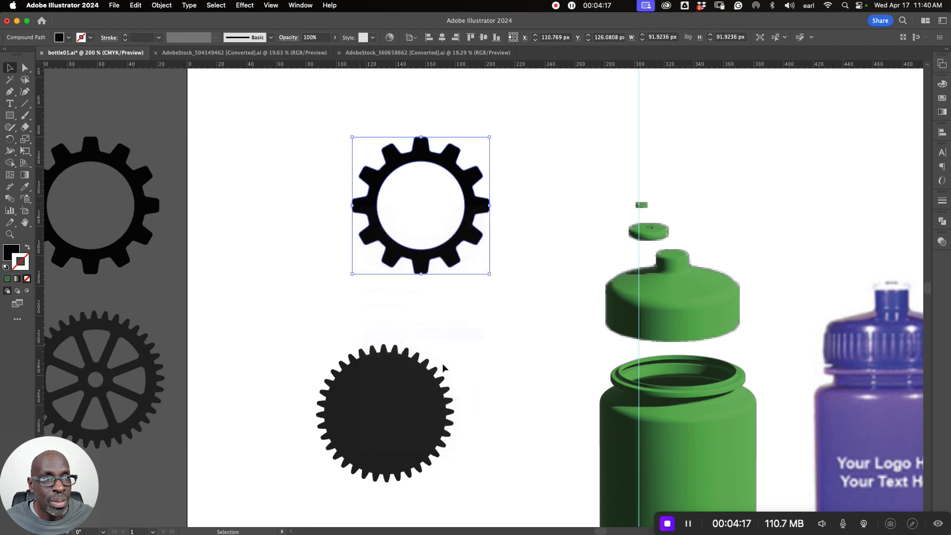
click(465, 351)
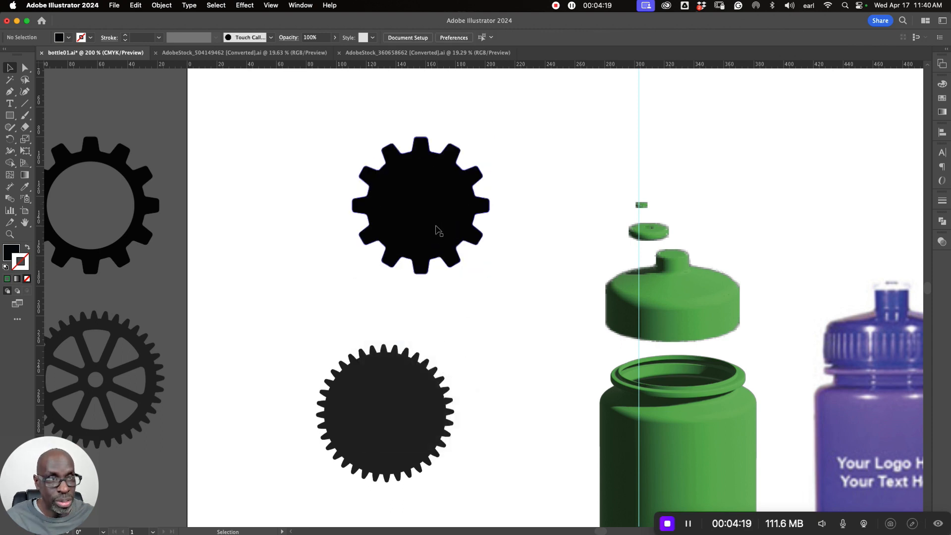
- Line up the two solid gears in a vertical column nearer the green bottle, with the coarse-toothed gear above the fine-toothed one
drag(436, 207, 399, 214)
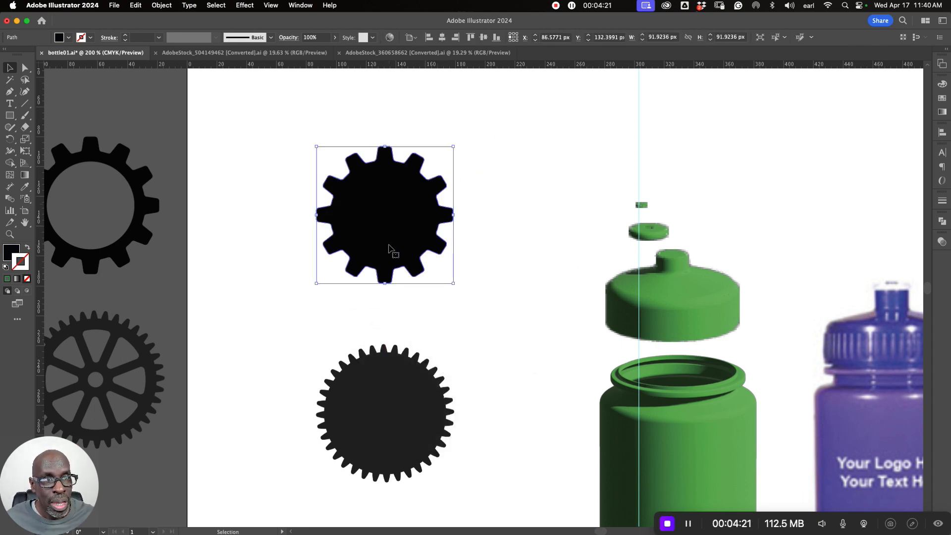
drag(392, 247, 474, 239)
drag(393, 373, 493, 339)
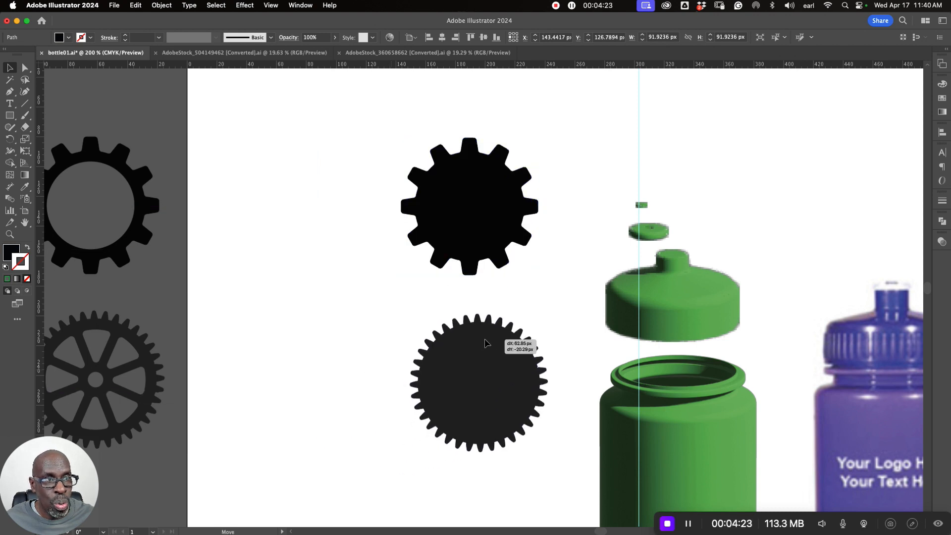
drag(477, 249, 478, 260)
- Duplicate the two solid gears to the left of the originals and fill all four with the light blue swatch
shift+click(501, 350)
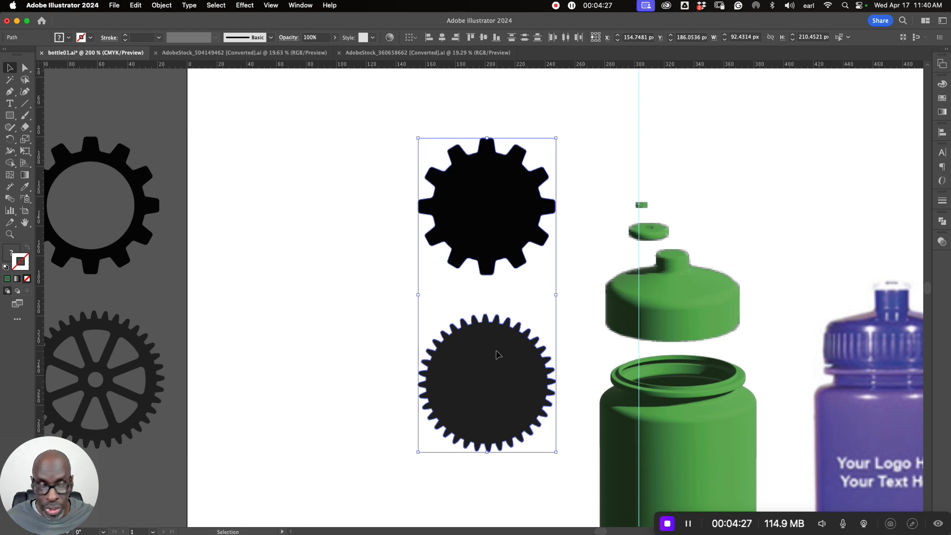
drag(496, 354, 328, 343)
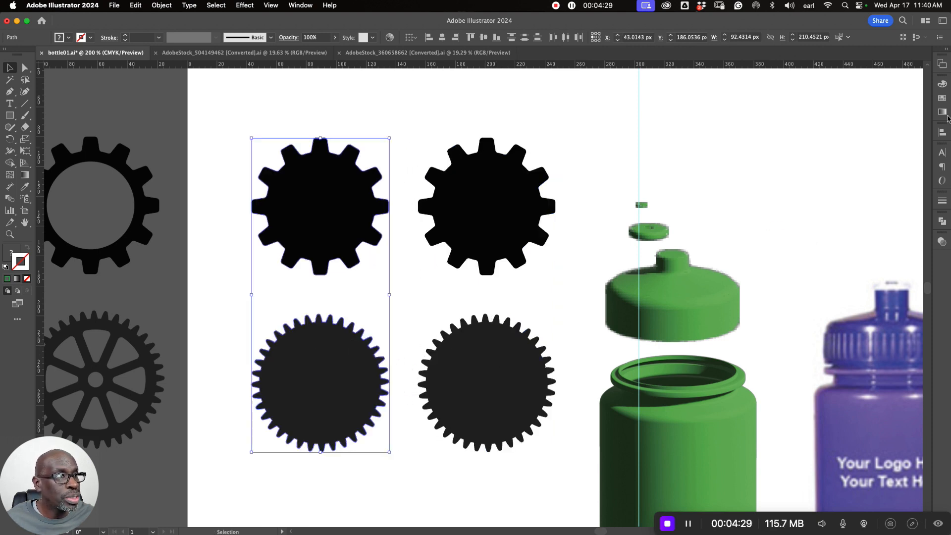
click(942, 98)
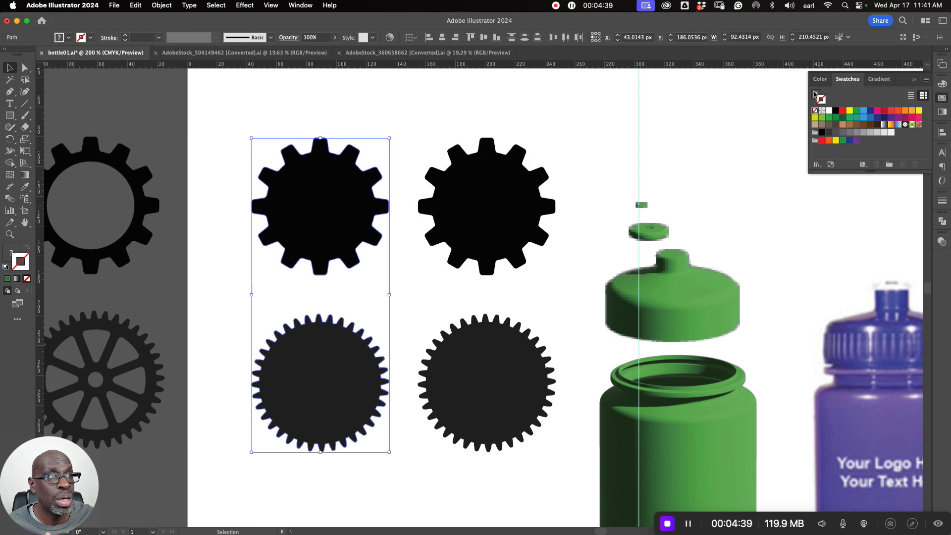
click(863, 110)
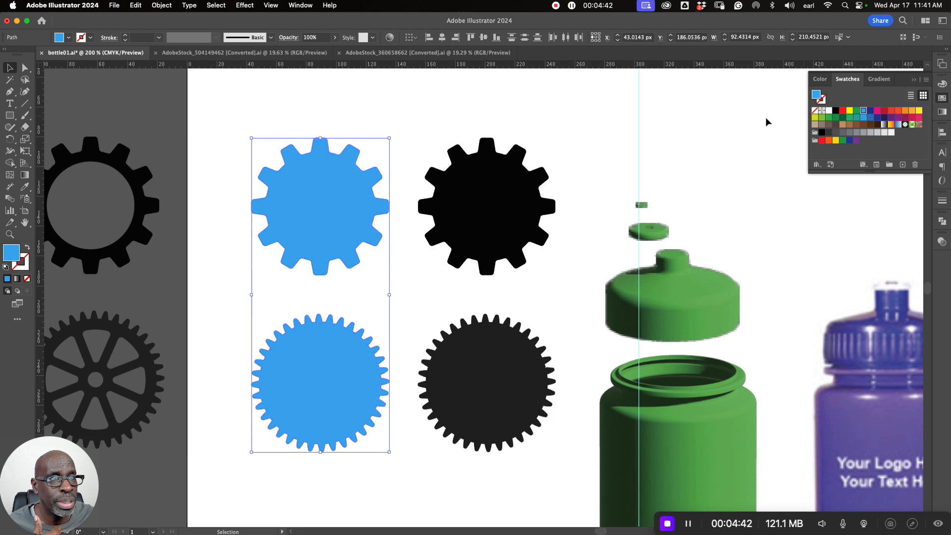
click(511, 210)
shift+click(463, 396)
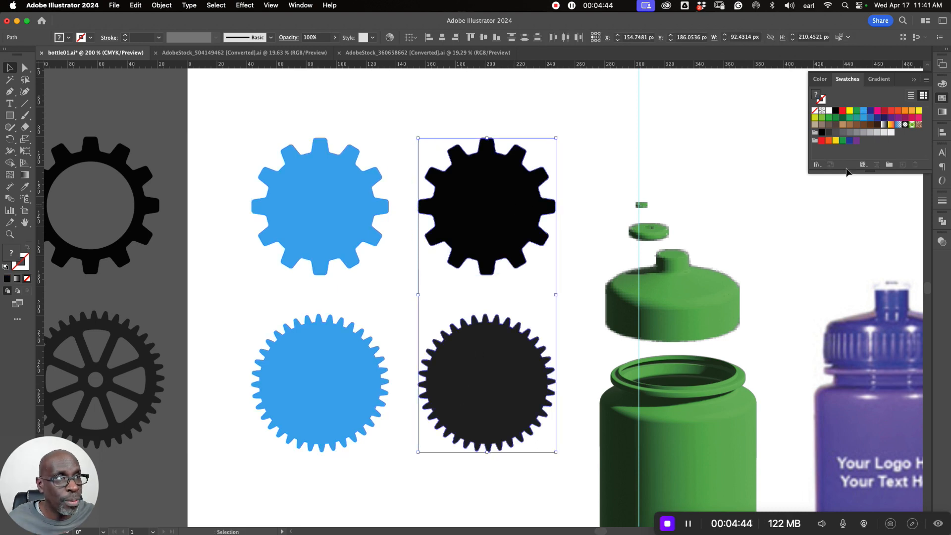
click(864, 113)
click(583, 245)
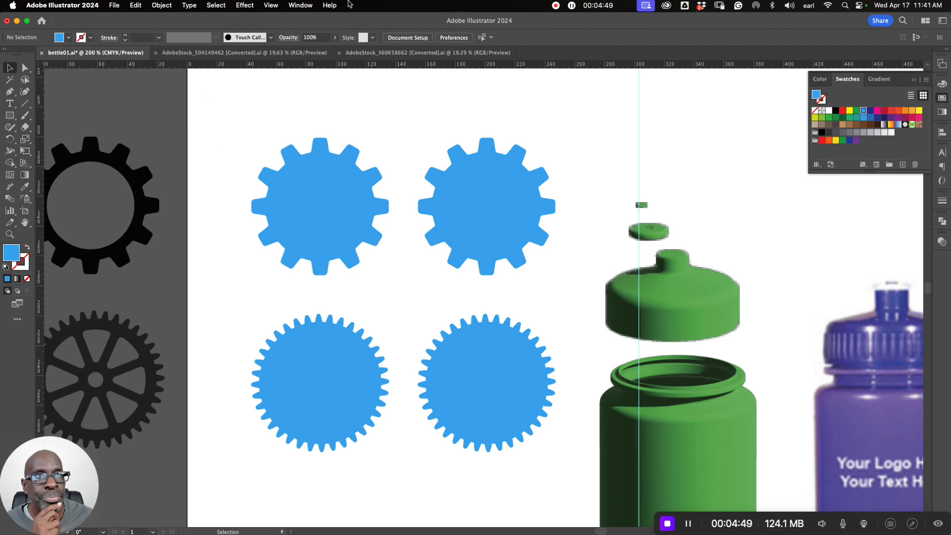
- Show the 3D and Materials panel, shorten it and place it clear of the blue gears
click(293, 7)
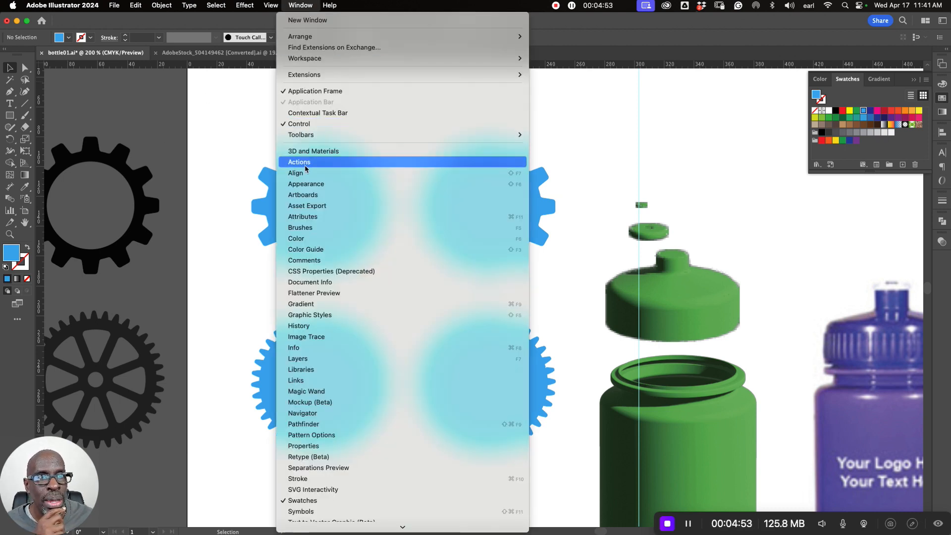
key(Escape)
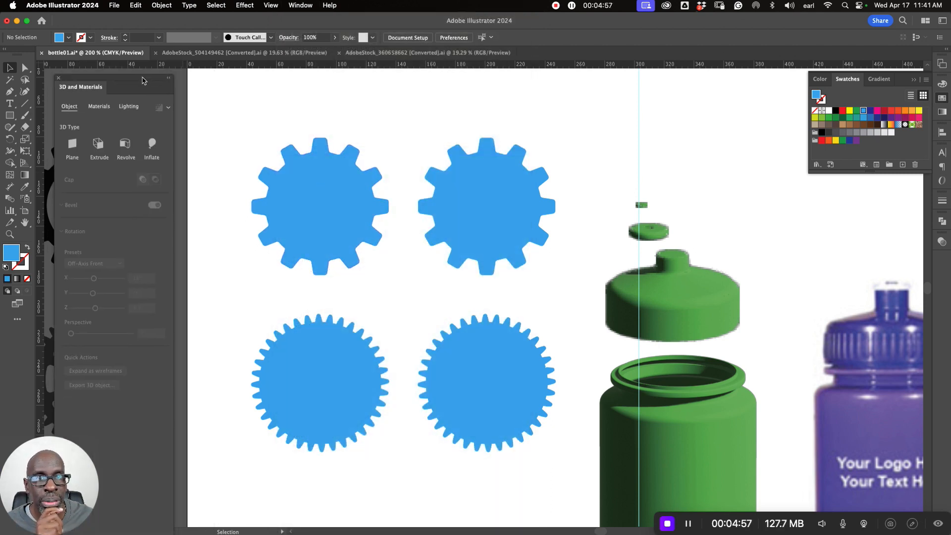
drag(141, 84, 159, 81)
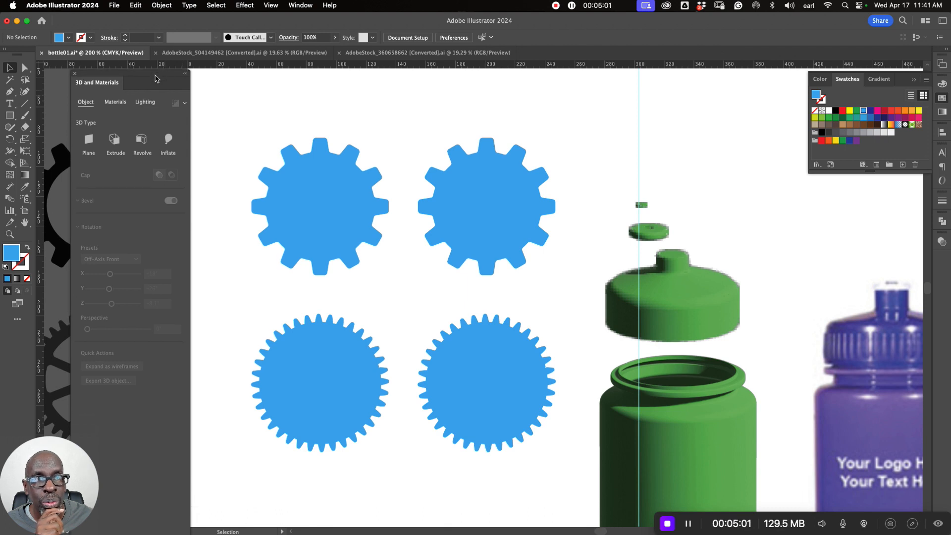
drag(158, 80, 164, 36)
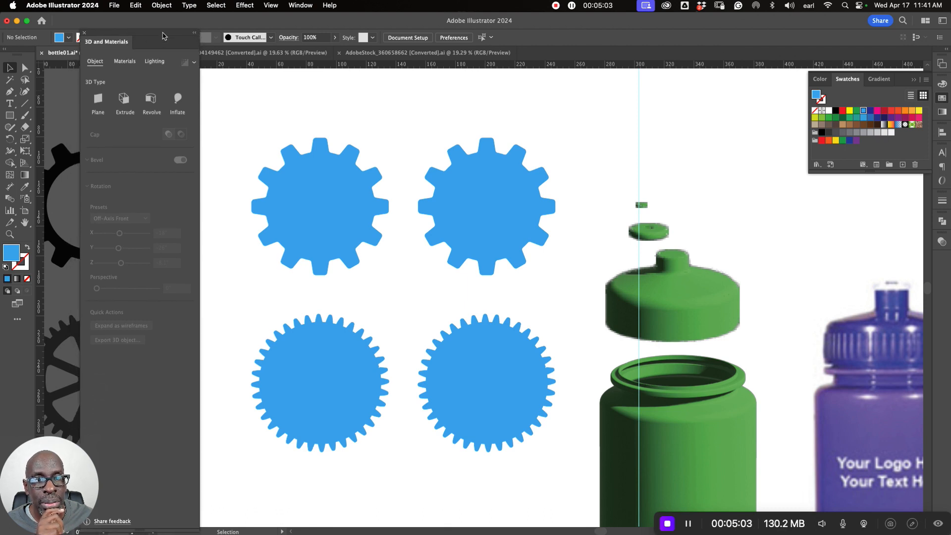
drag(138, 528, 136, 395)
drag(142, 34, 119, 81)
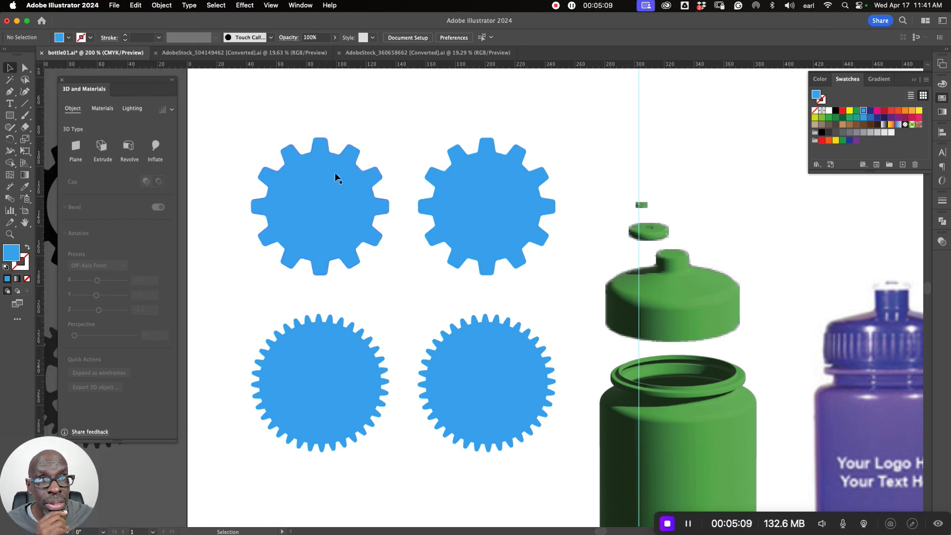
- Apply the 3D Extrude effect to all four blue gears together
drag(240, 112, 558, 454)
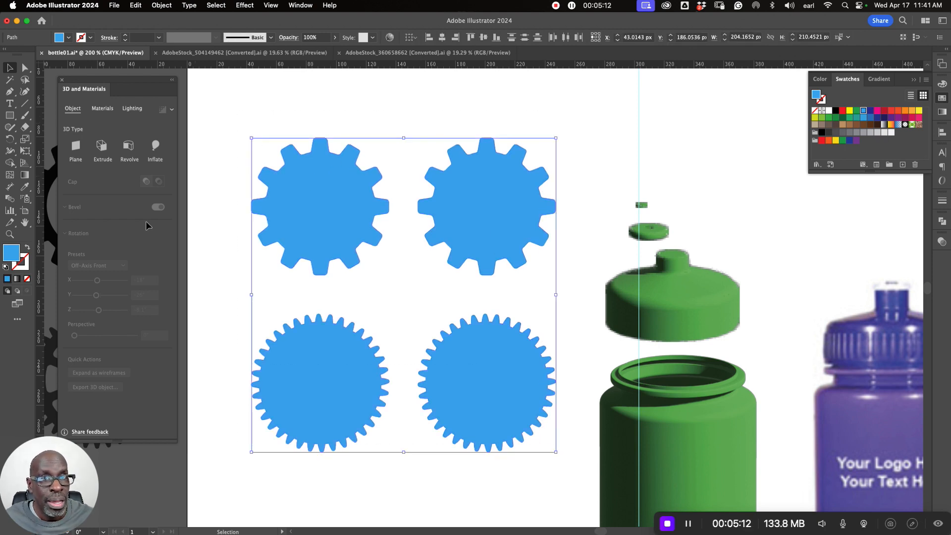
click(102, 147)
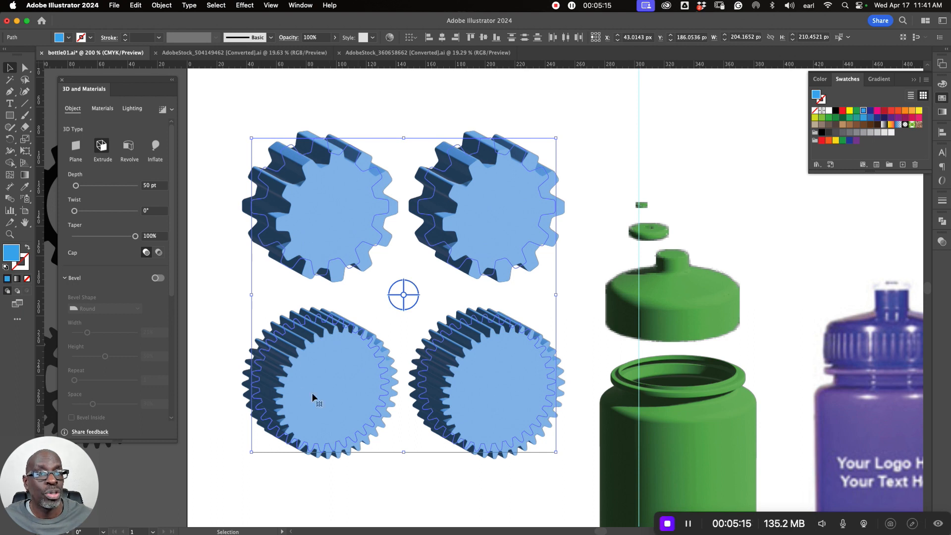
click(393, 495)
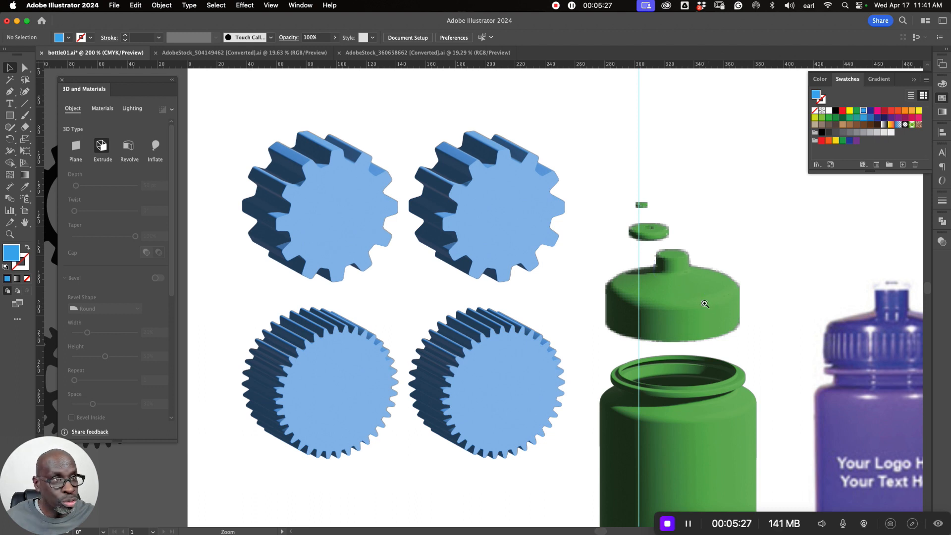
- In outline view, draw a thin rectangle about 0.94 × 16.8 px against the outside of the cap profile's vertical edge
scroll(717, 302, up, 6)
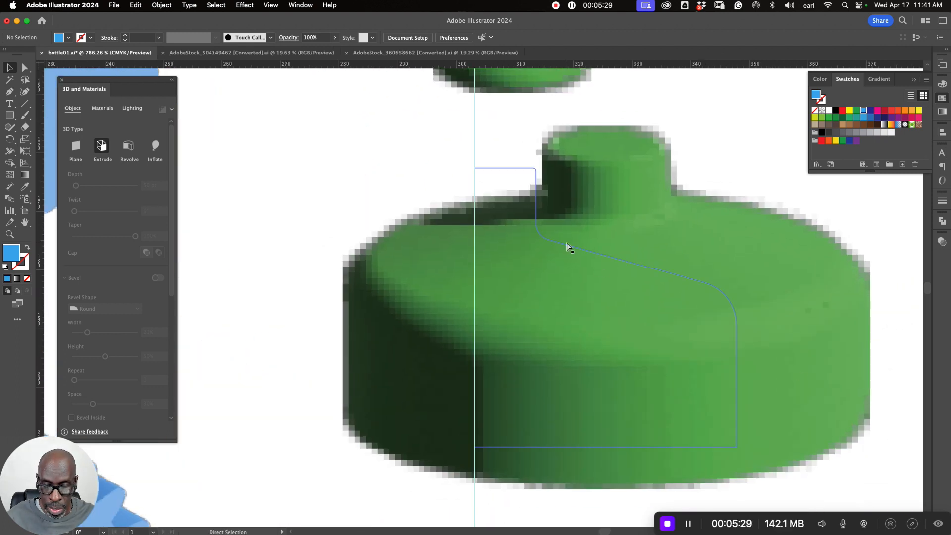
key(super+y)
scroll(581, 274, down, 1)
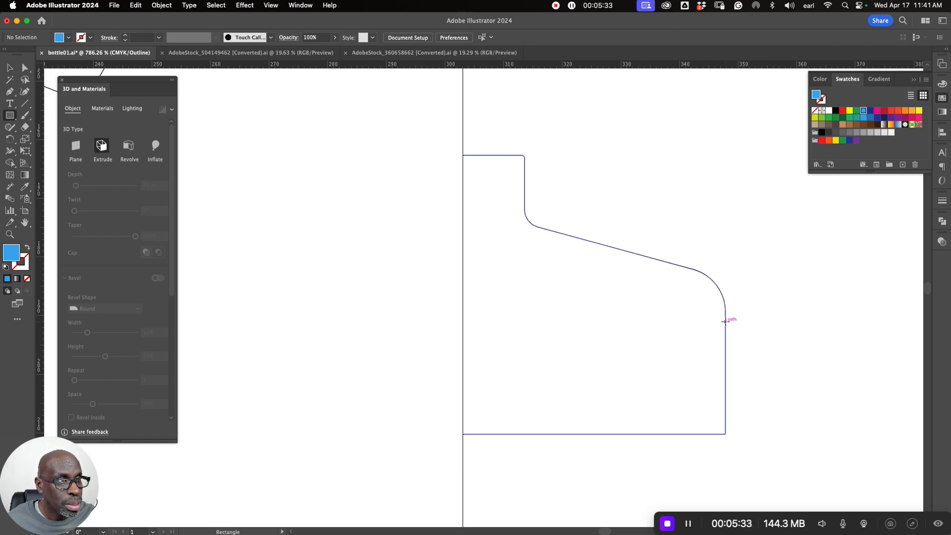
drag(726, 321, 731, 419)
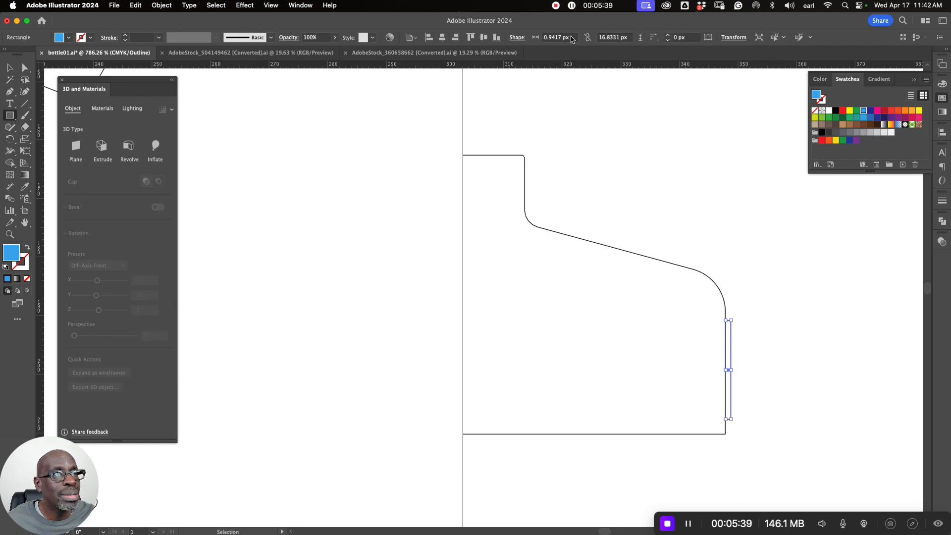
- Set the width of the thin rectangle beside the cap profile to 0.95 px
click(558, 38)
text(.9)
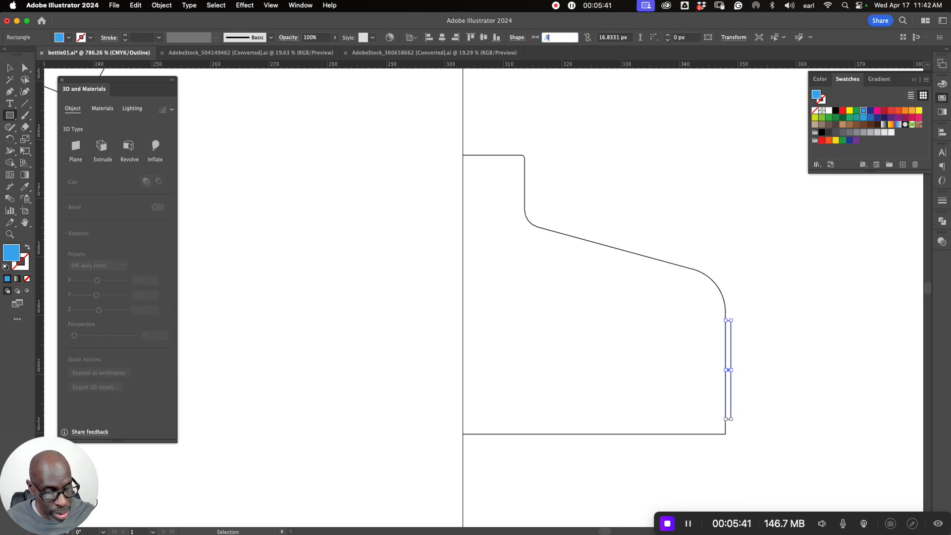
text(5)
key(Return)
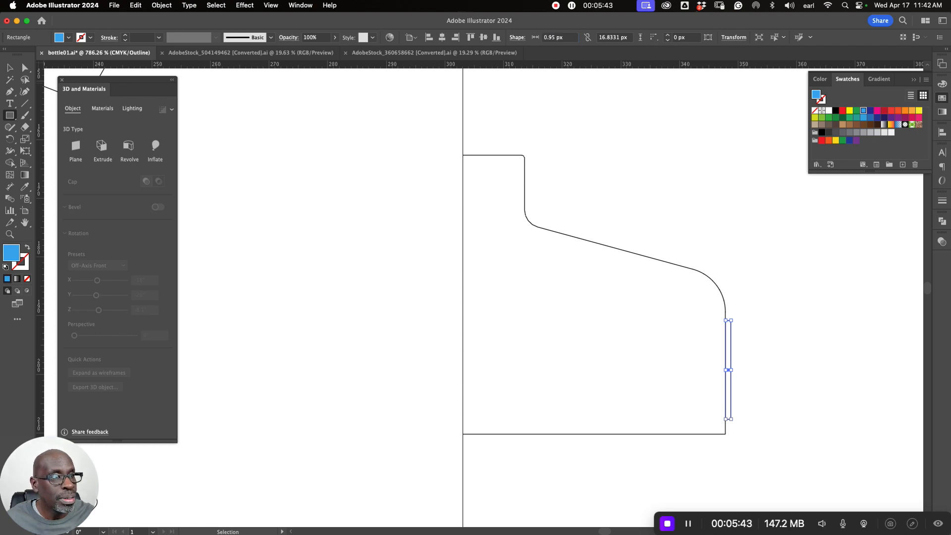
- Fill the thin rectangle with red, move it out to the left of the cap, and return to preview view
key(v)
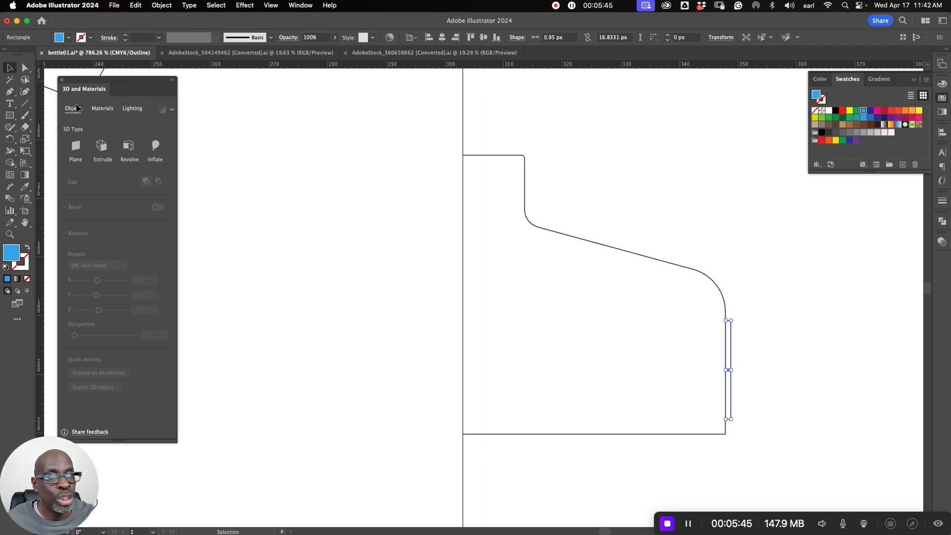
click(843, 112)
drag(733, 337, 272, 312)
key(ctrl+y)
key(ctrl+minus)
key(ctrl+minus)
key(ctrl+minus)
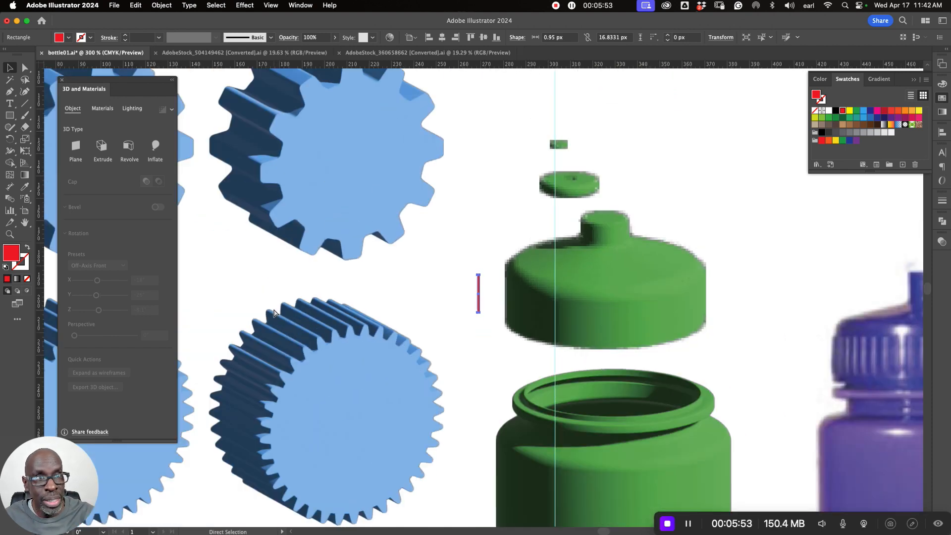
- Set the extrusion depth of all four blue gears to 0.95 pt
scroll(274, 312, left, 5)
scroll(274, 312, up, 1)
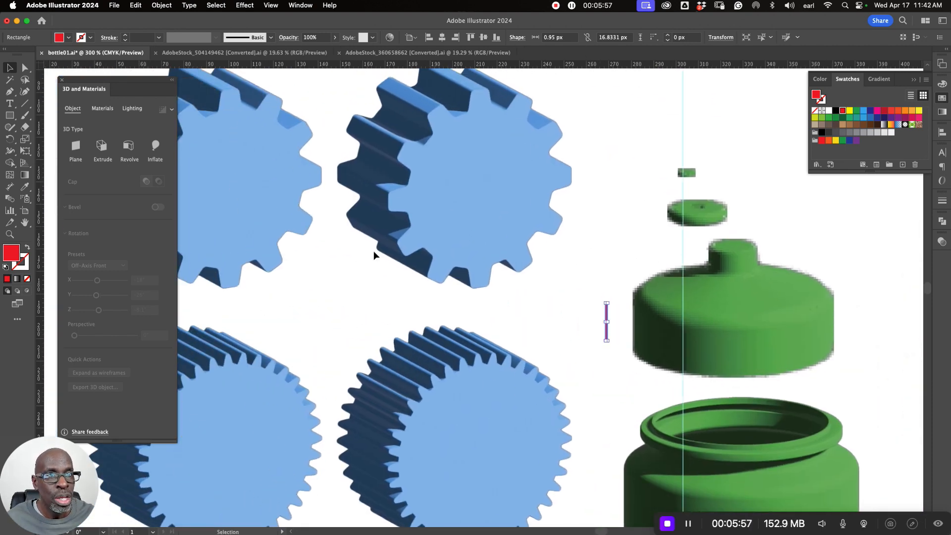
key(ctrl+minus)
key(ctrl+minus)
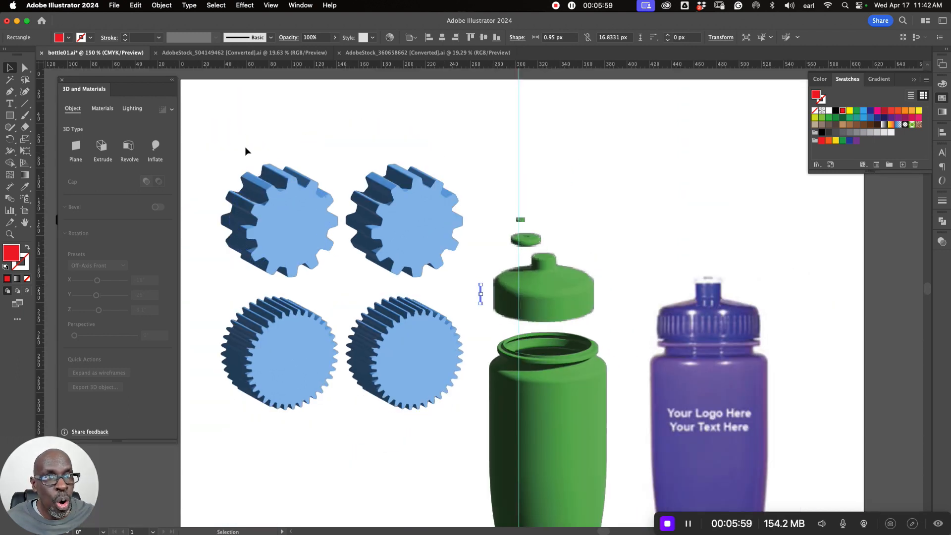
drag(231, 130, 406, 358)
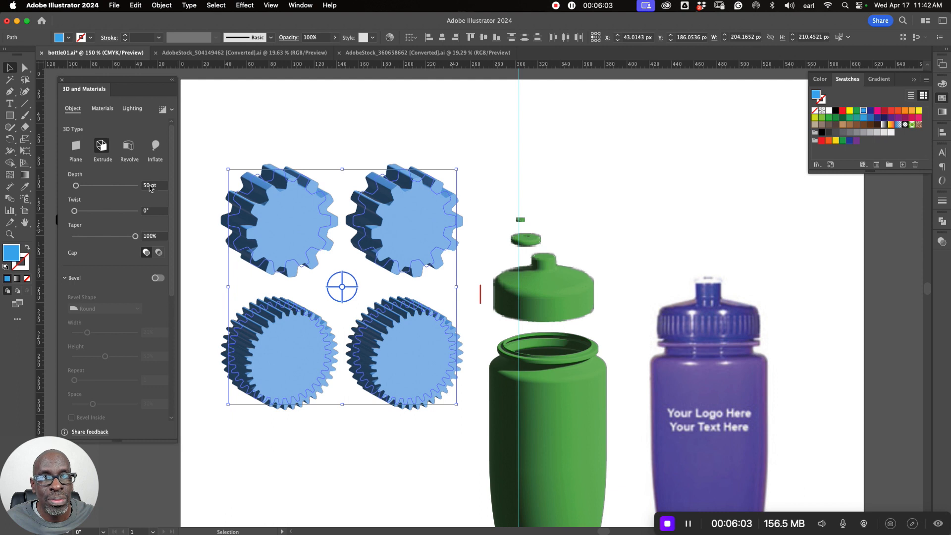
click(149, 186)
text(0)
key(Return)
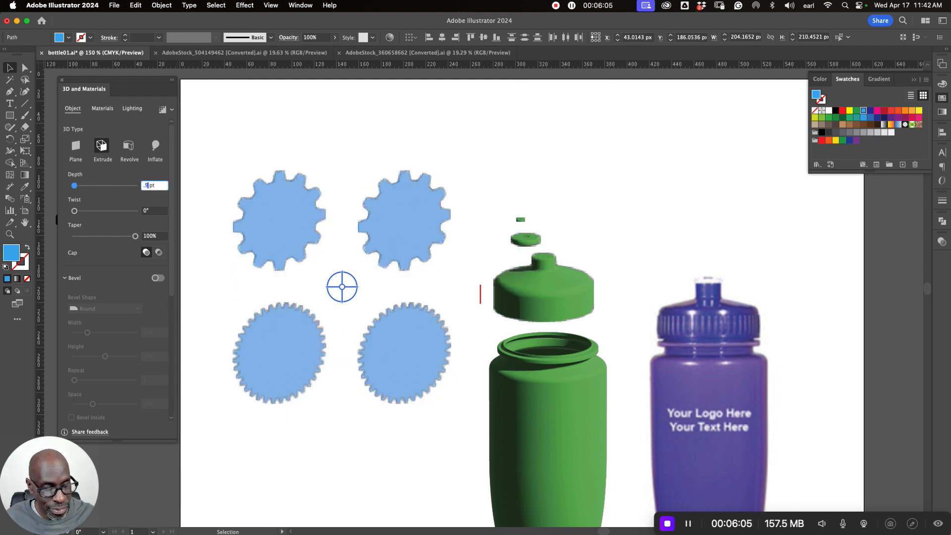
text(.95)
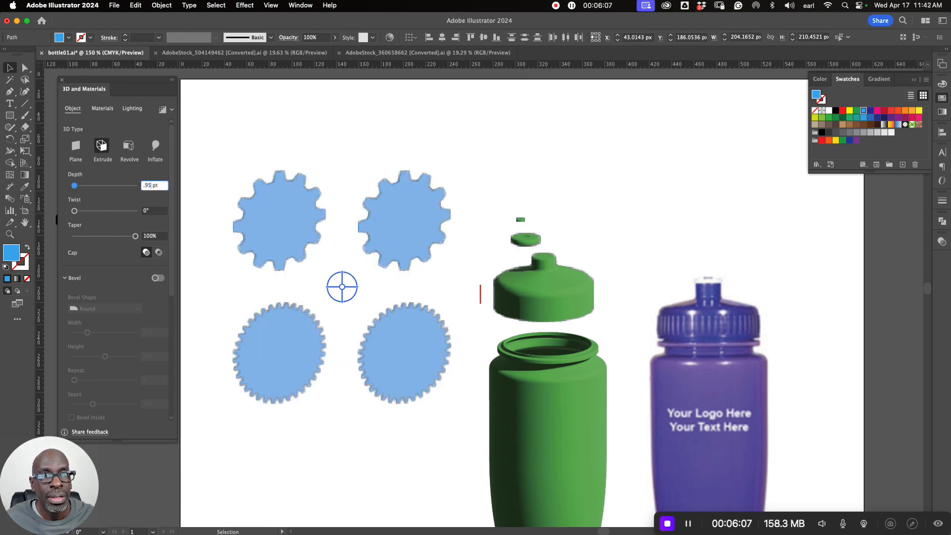
key(Return)
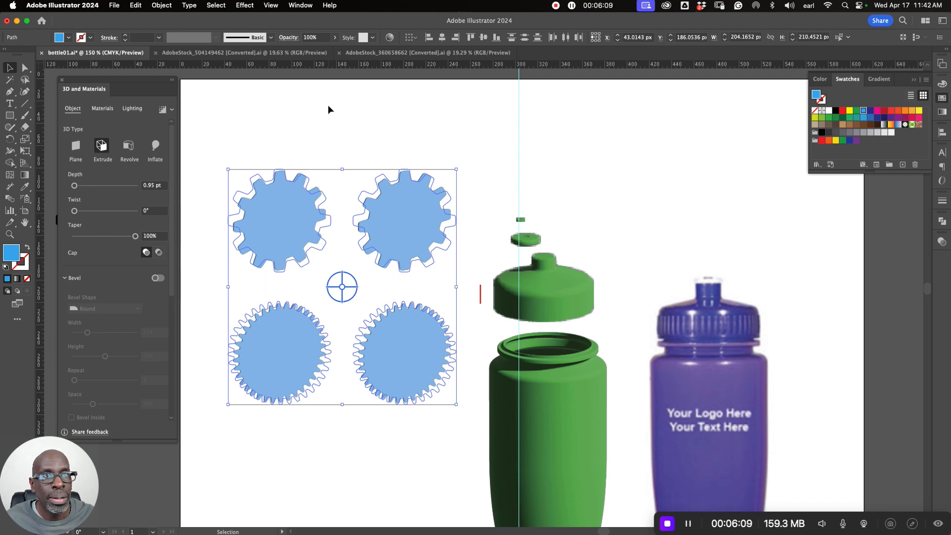
click(329, 109)
- Set the height of the thin red rectangle to 17 px
click(384, 209)
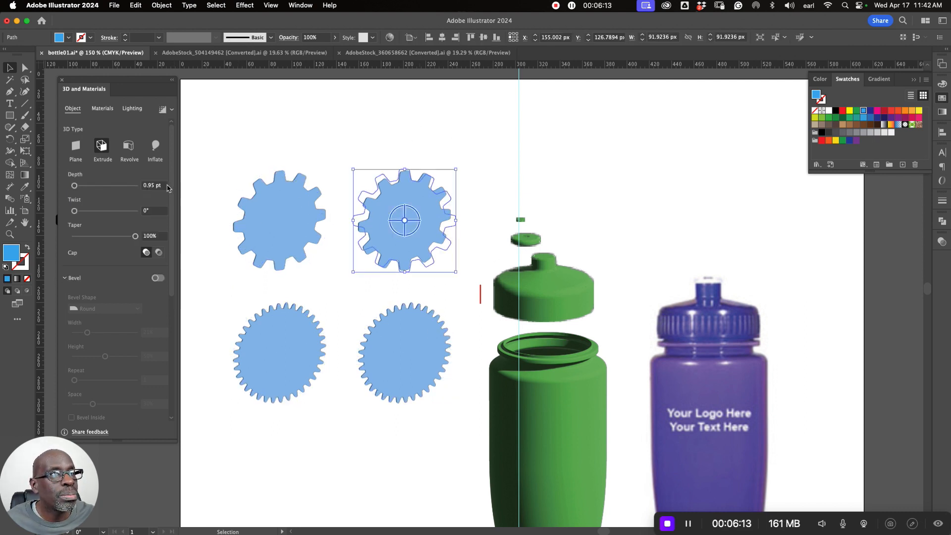
click(481, 296)
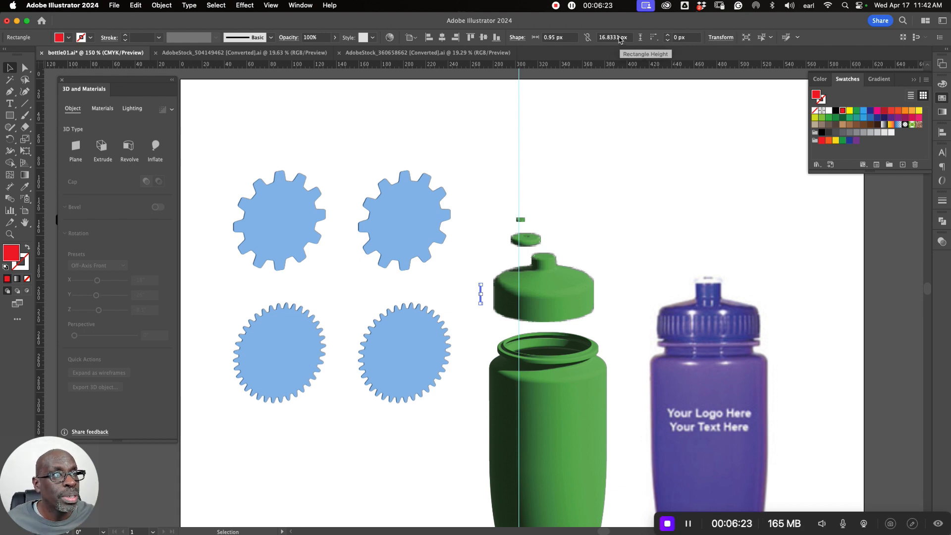
click(601, 40)
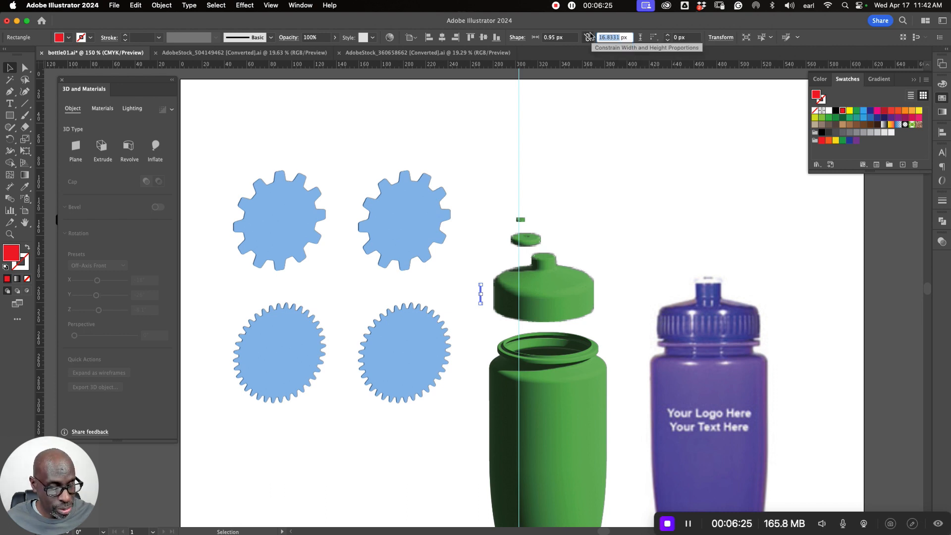
key(Return)
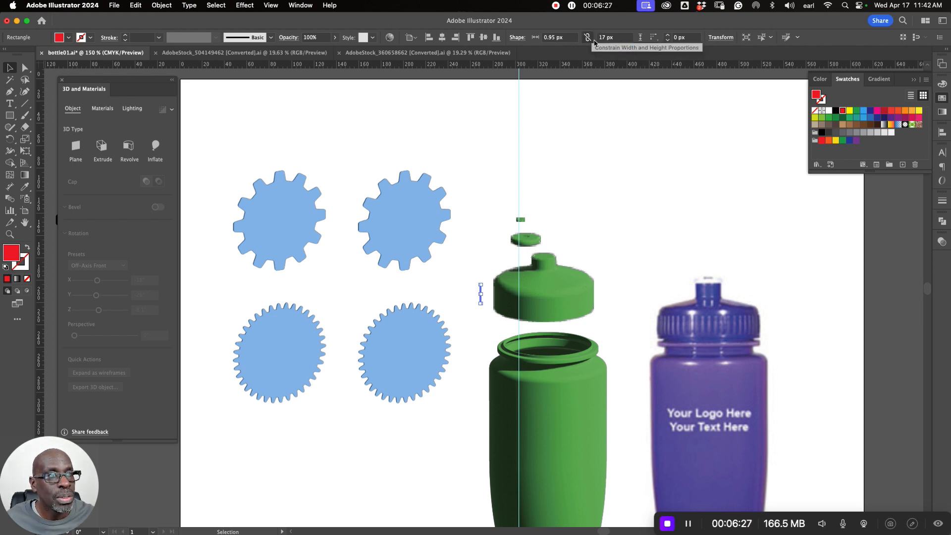
- Set the extrusion depth of all four blue gears to 17 pt and deselect them
drag(238, 131, 431, 407)
click(101, 145)
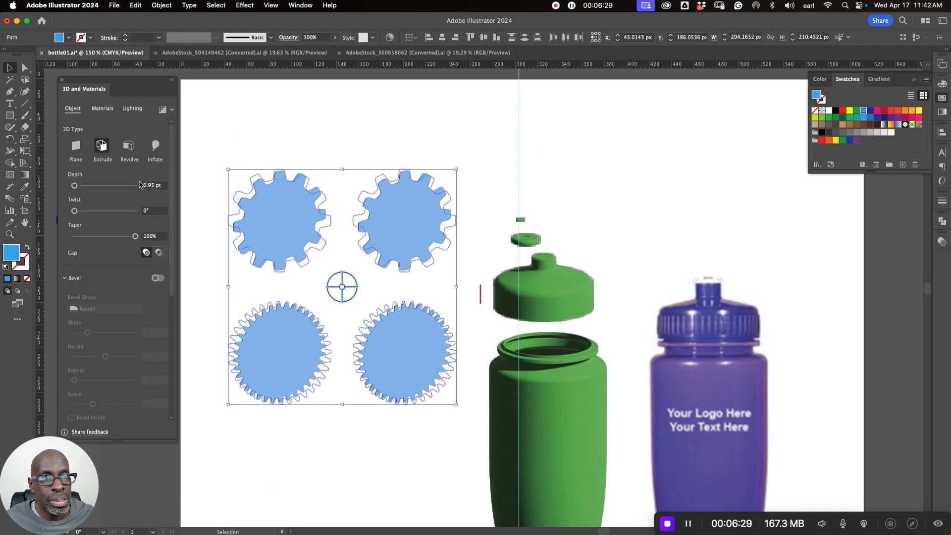
click(152, 187)
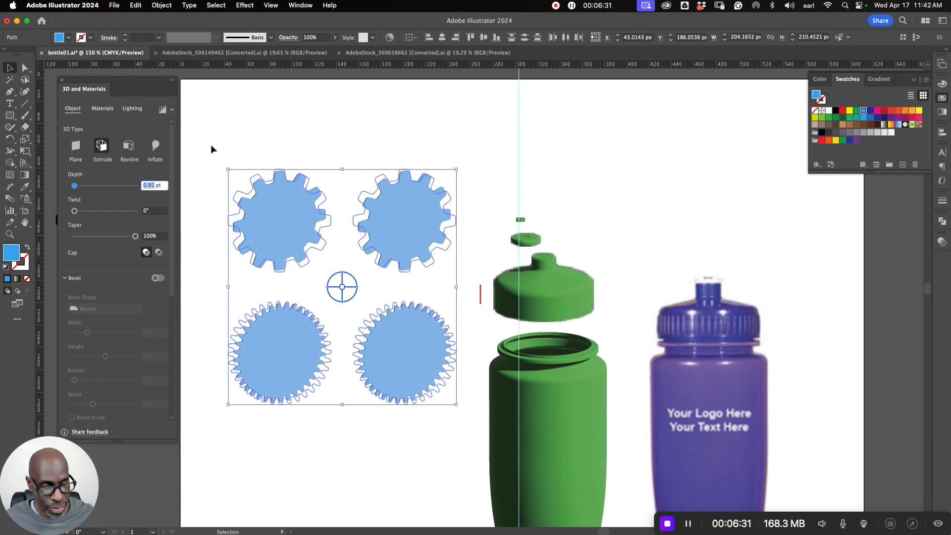
text(1)
key(Return)
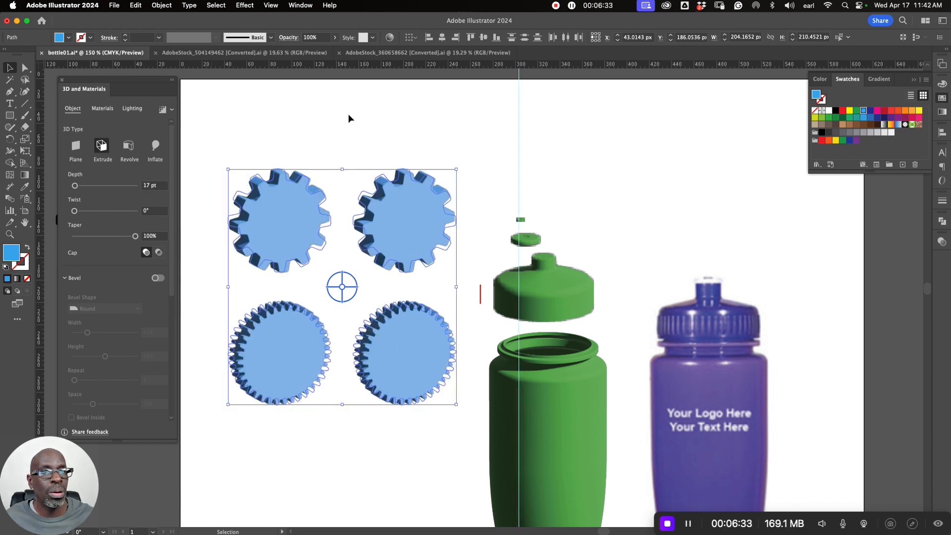
click(485, 241)
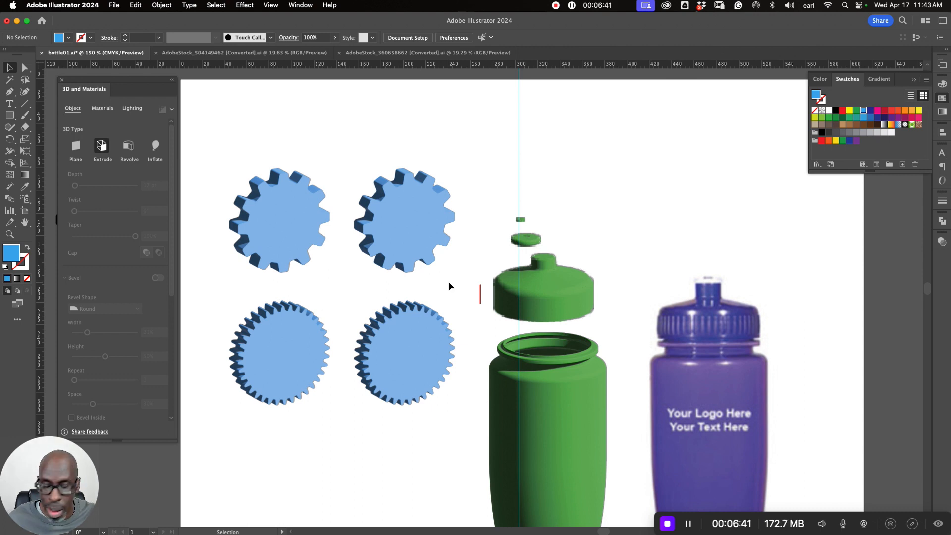
key(a)
key(super+a)
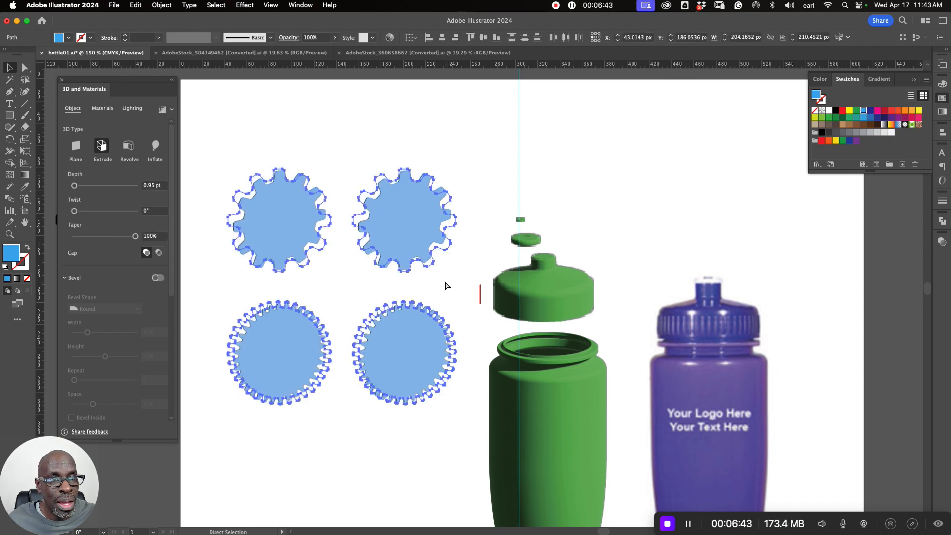
key(v)
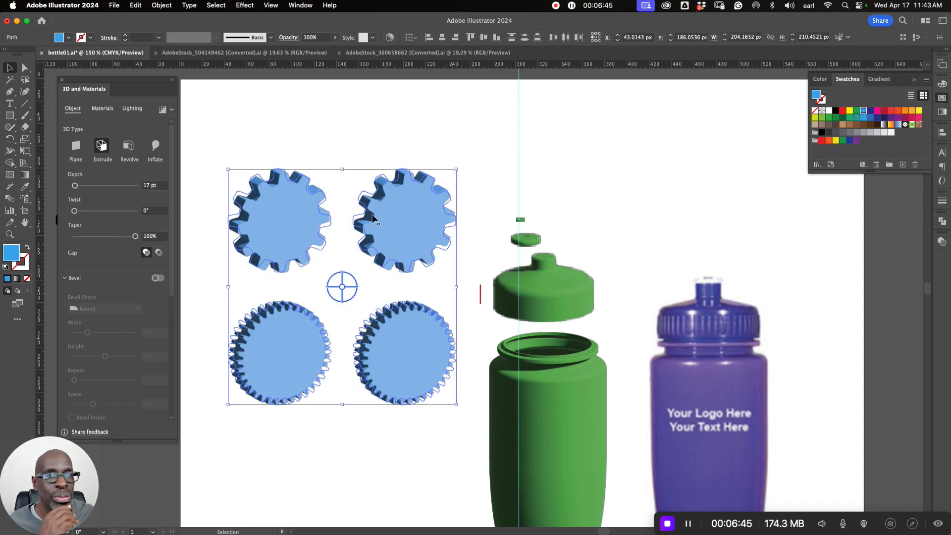
click(333, 118)
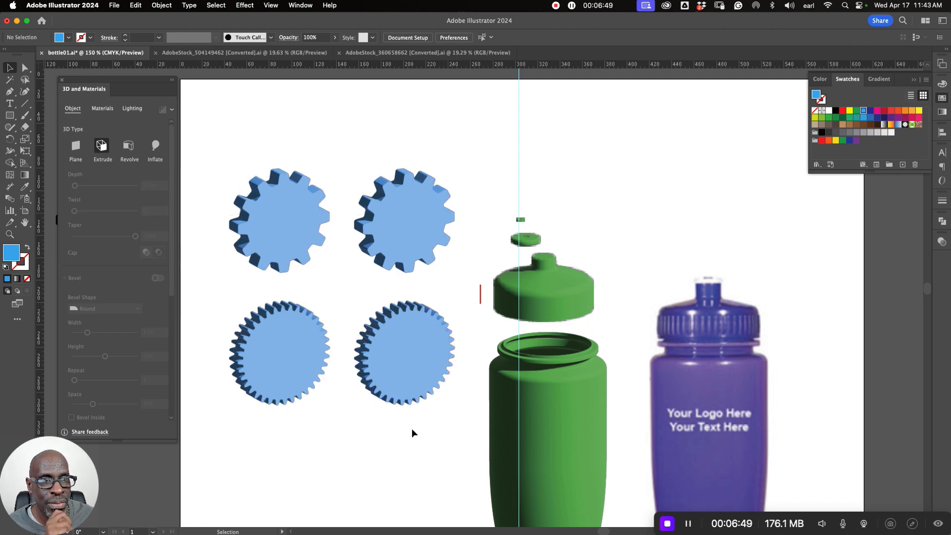
- Twist the extrusion of the two right-hand gears by 28° and deselect them
click(415, 201)
shift+click(404, 339)
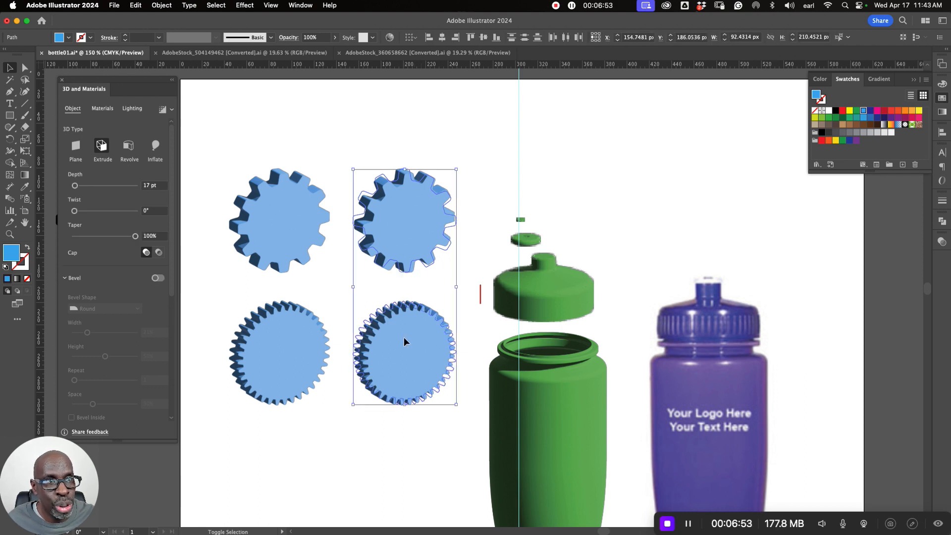
drag(380, 221, 460, 201)
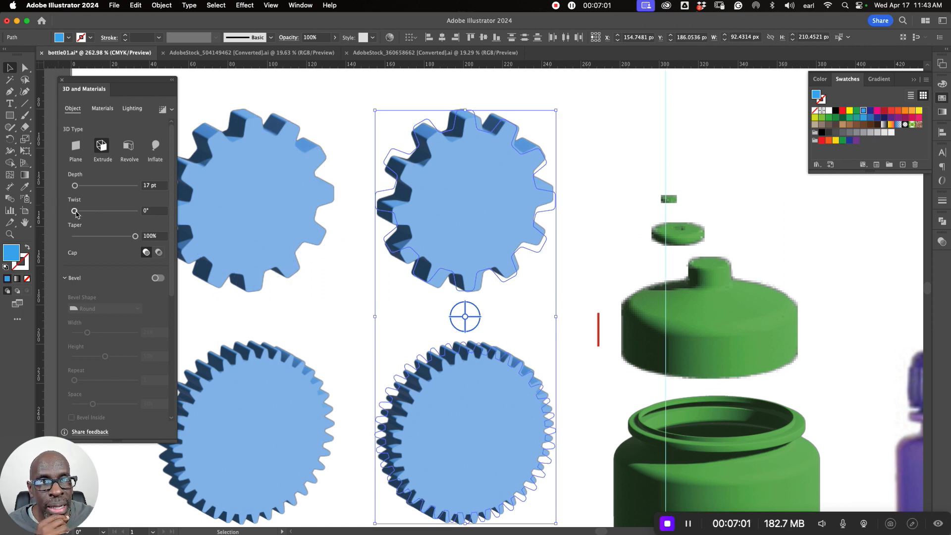
drag(75, 211, 80, 211)
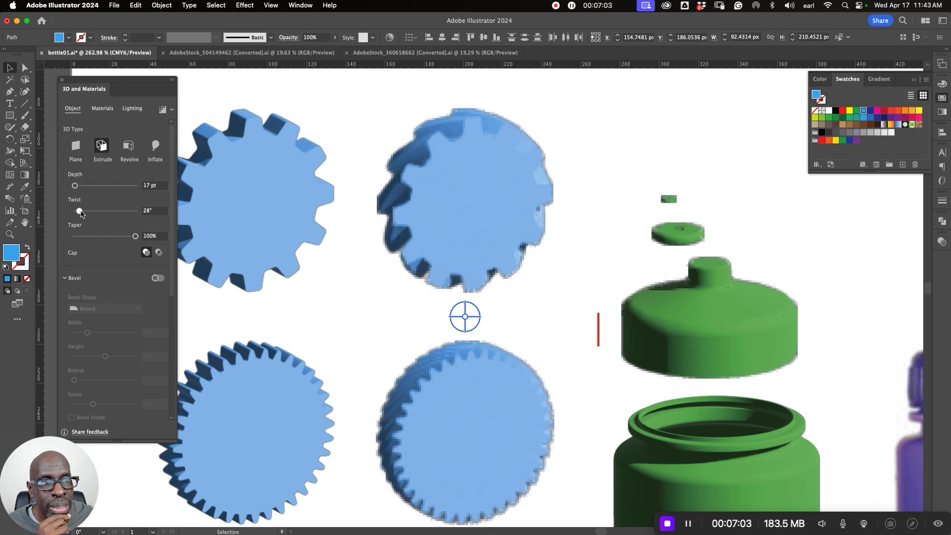
click(366, 335)
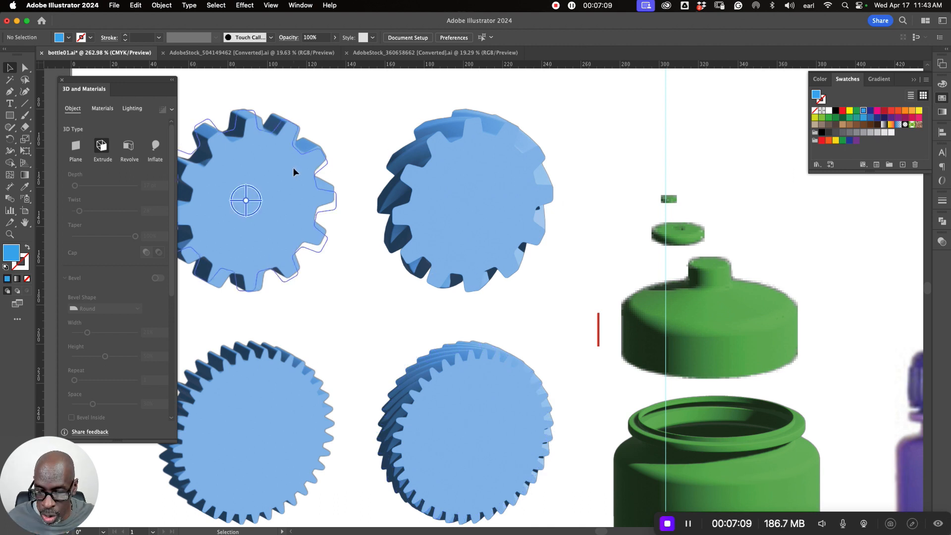
- Turn on the bevel for the two left-hand gears and choose the Round bevel shape
click(244, 197)
shift+click(409, 192)
shift+click(289, 374)
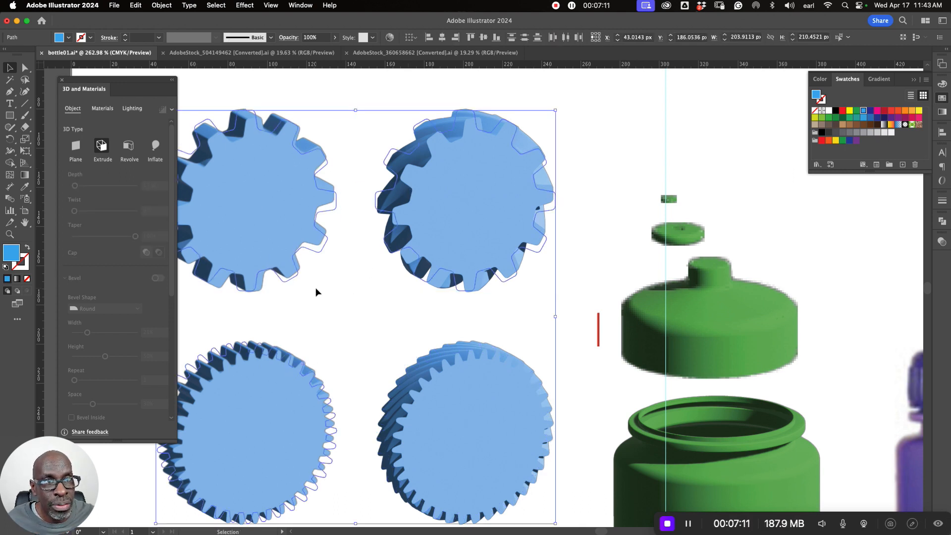
click(288, 252)
shift+click(272, 361)
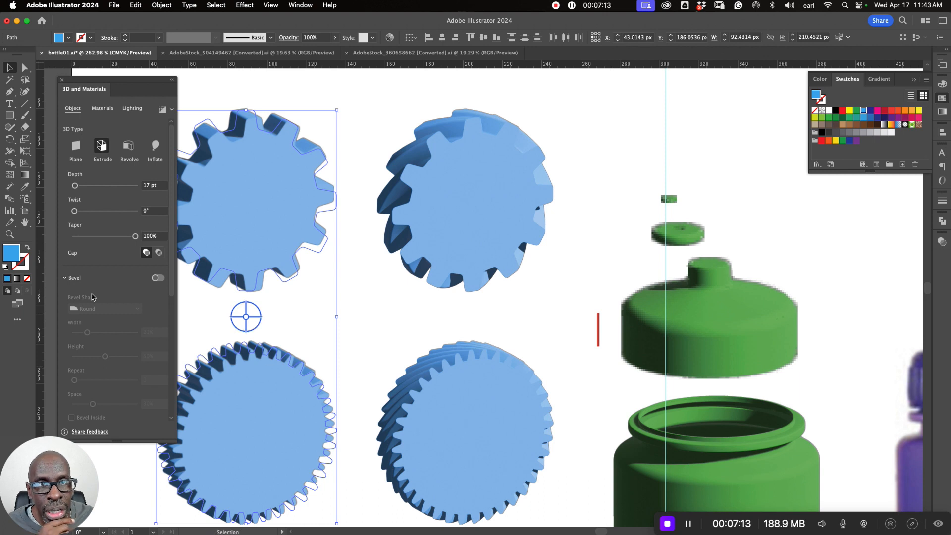
click(158, 278)
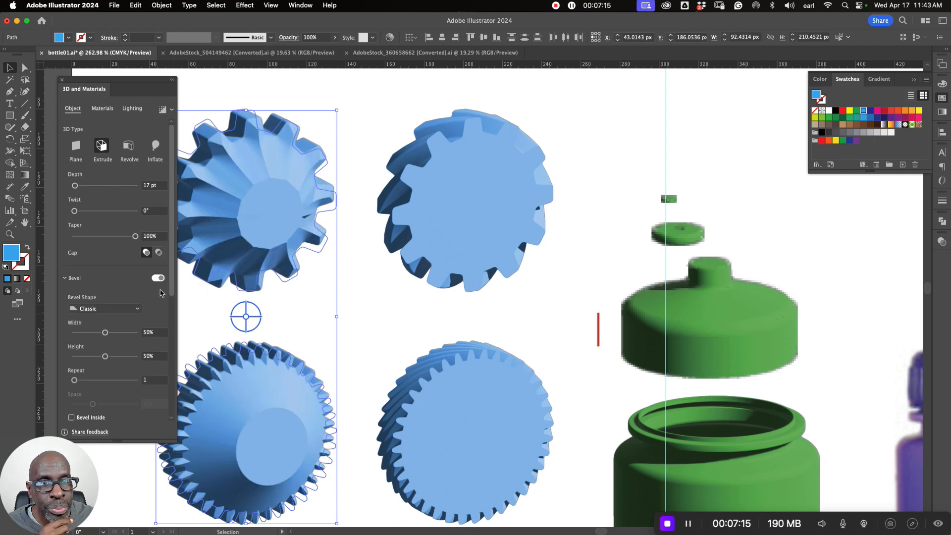
click(104, 308)
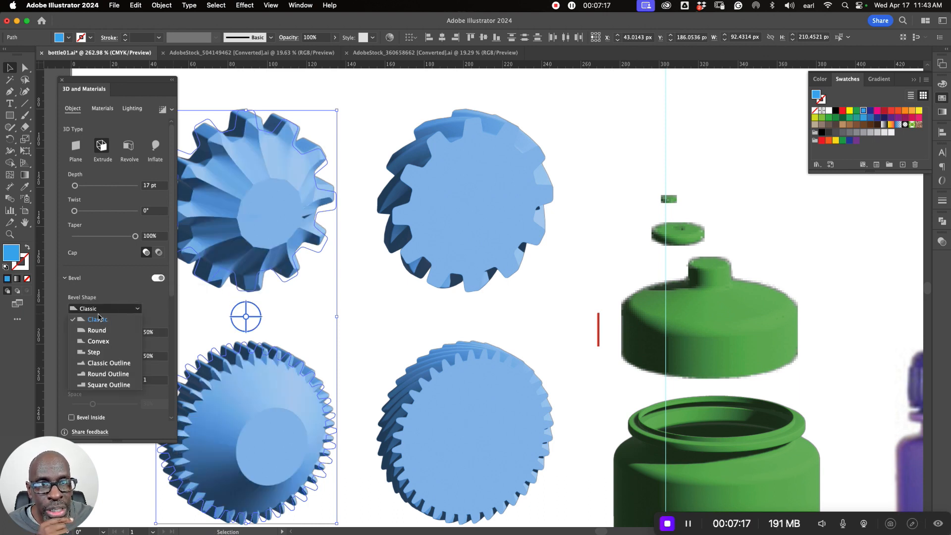
click(91, 330)
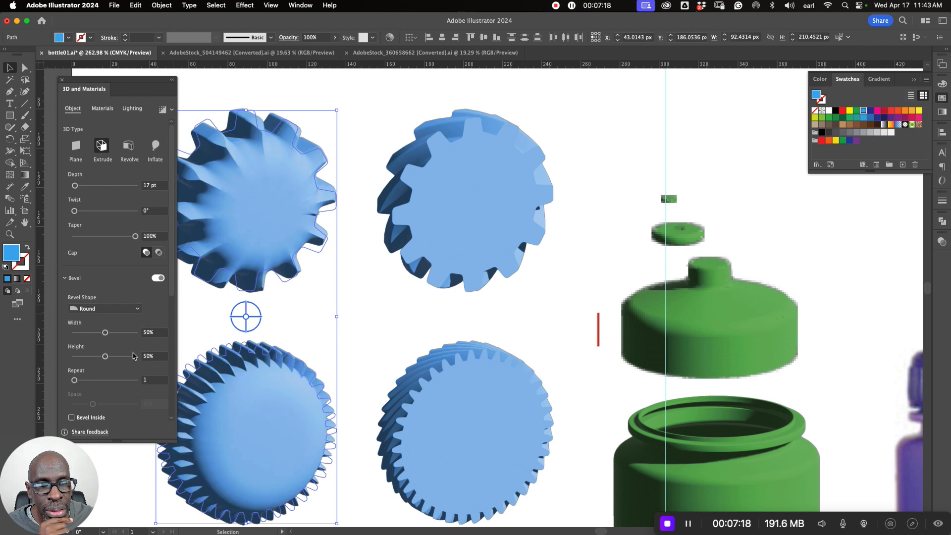
- Set the bevel width of the two left-hand gears to 10% and deselect them
click(156, 332)
text(10)
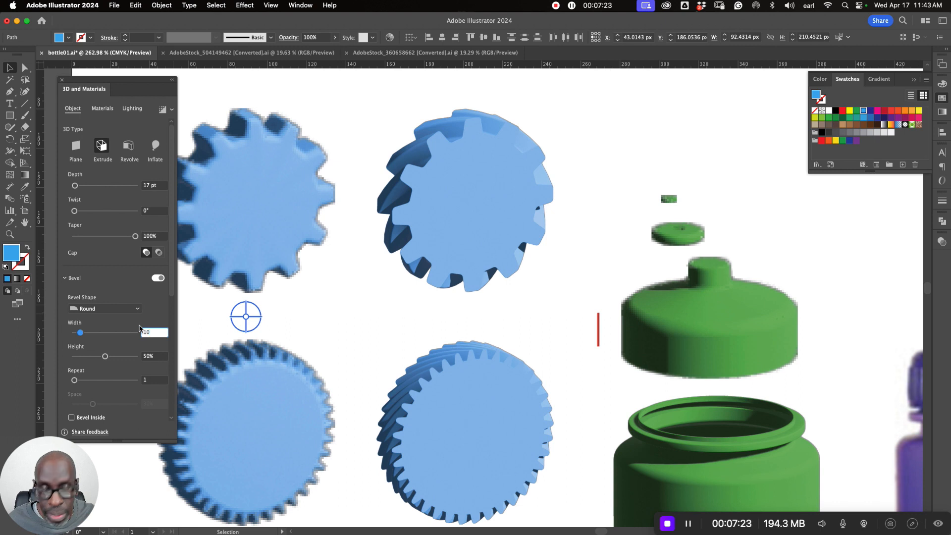
click(298, 328)
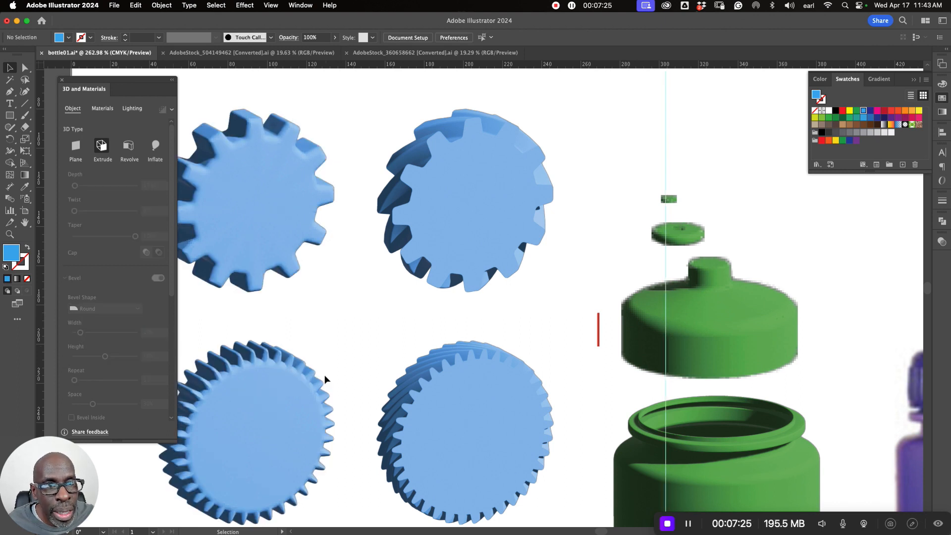
- Reduce the bevel height of the left-hand fine-toothed gear to 25%
click(275, 381)
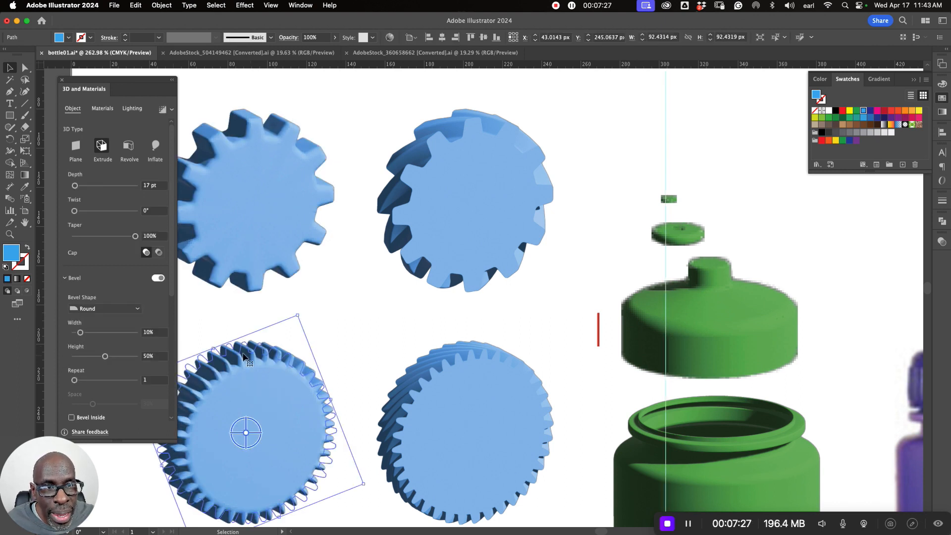
key(z)
drag(255, 361, 389, 315)
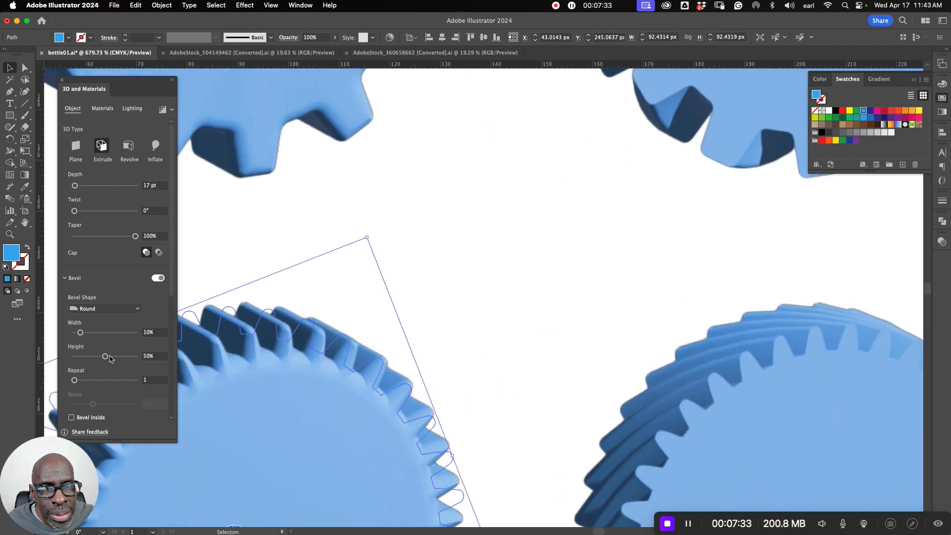
drag(105, 356, 89, 356)
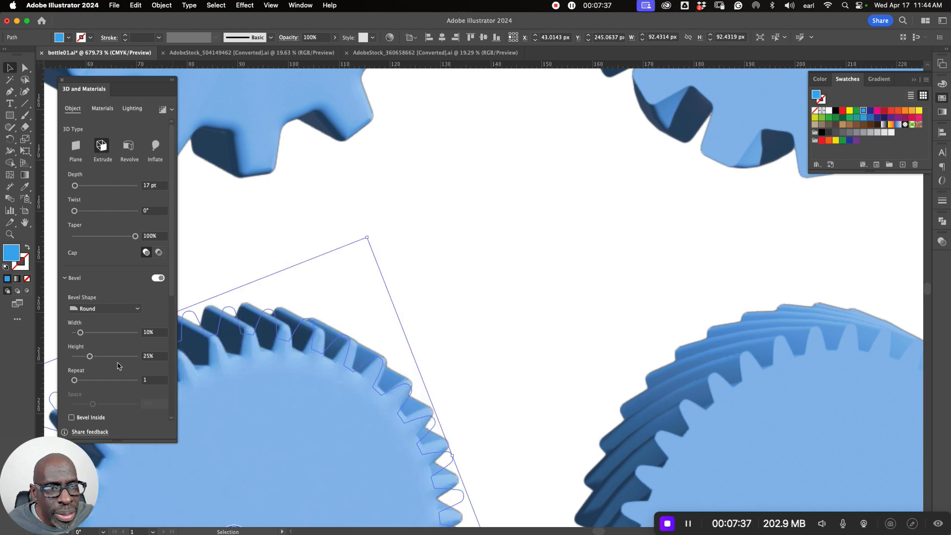
- Set the bevel height of the left-hand fine-toothed gear to 20%
click(158, 360)
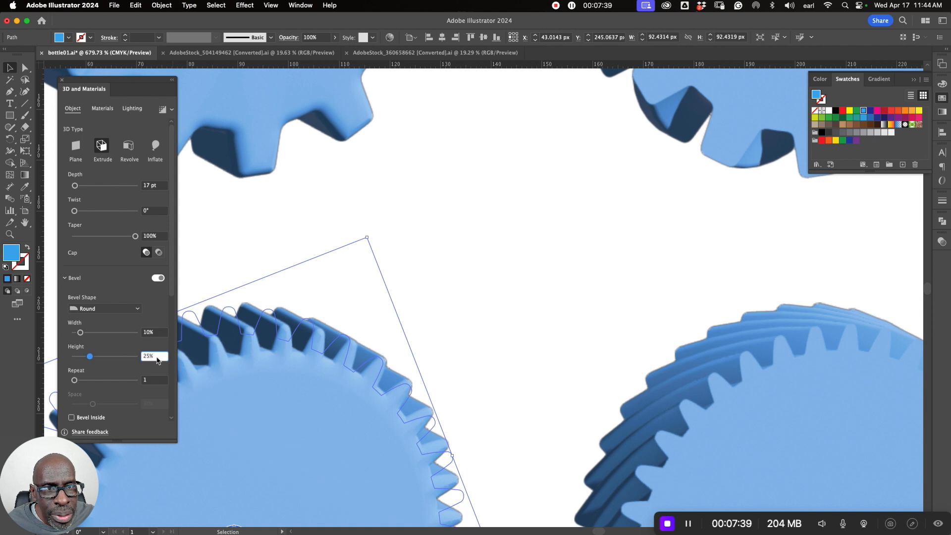
text(20)
key(Return)
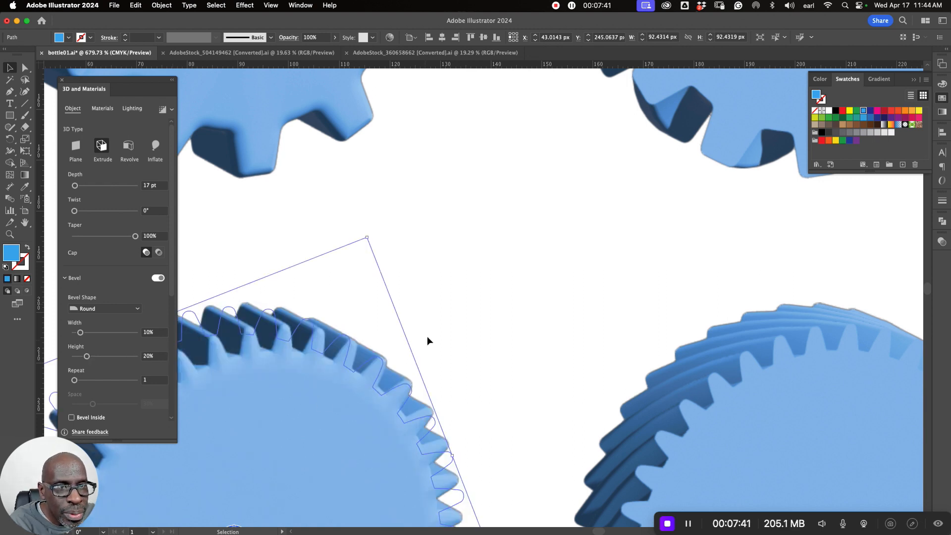
- Set the bevel height of the left-hand coarse-toothed gear to 20% and deselect it
click(263, 159)
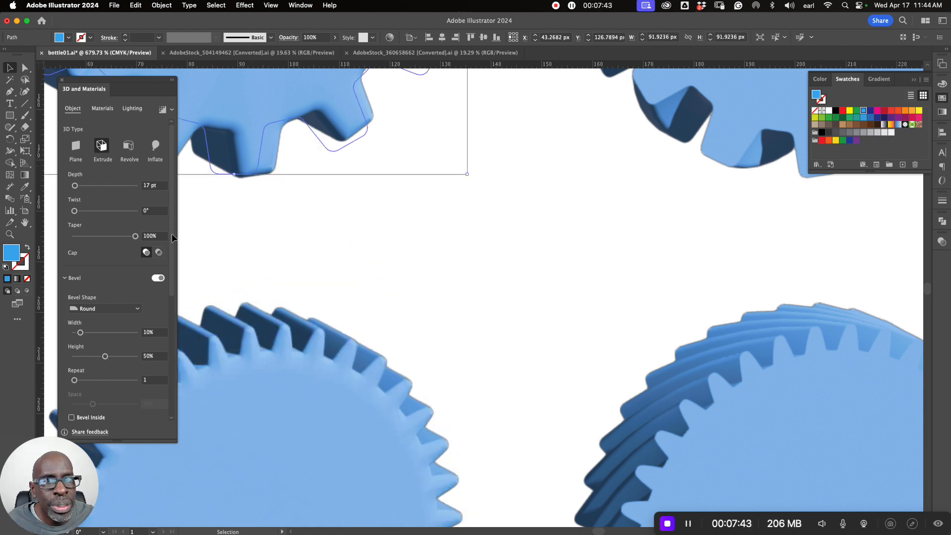
click(151, 356)
text(20)
key(Return)
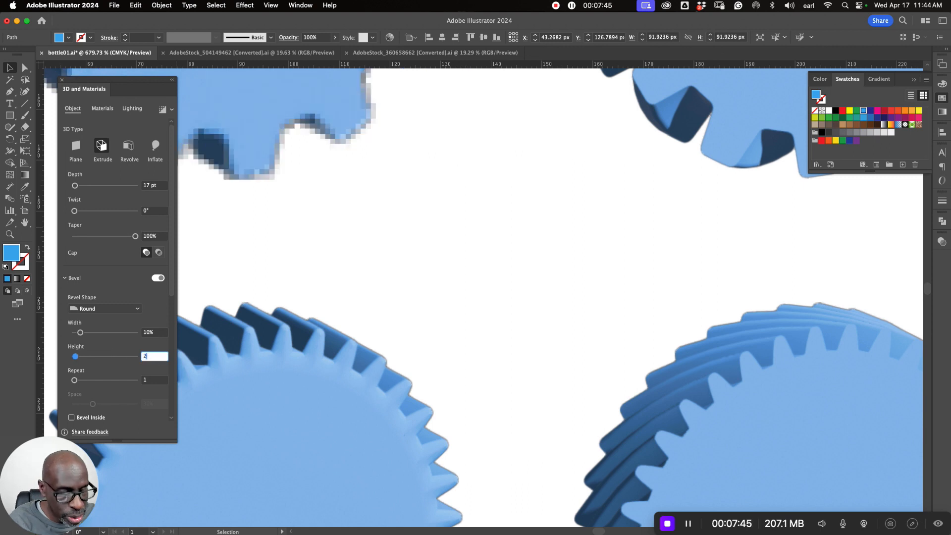
click(354, 255)
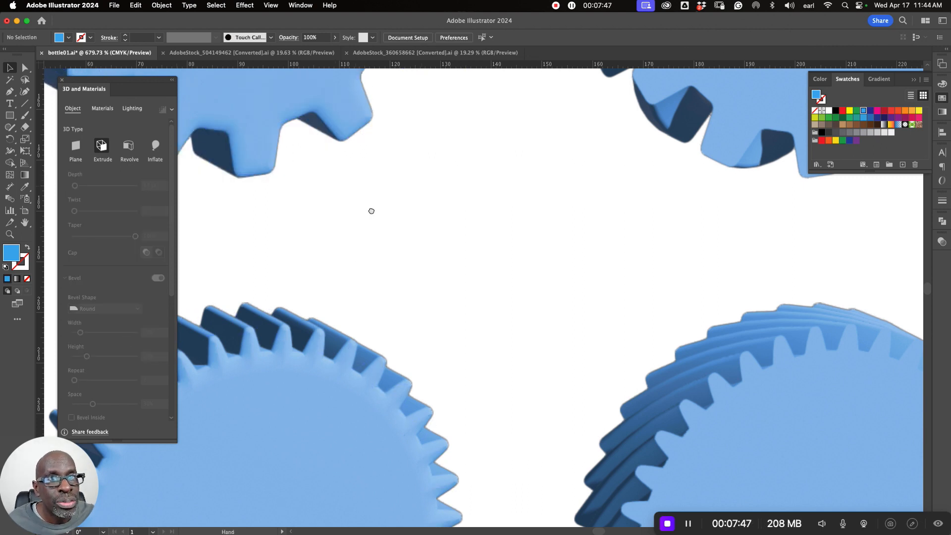
- Increase the bevel height of the left-hand coarse-toothed gear to 35% and deselect it
drag(372, 210, 475, 244)
click(356, 163)
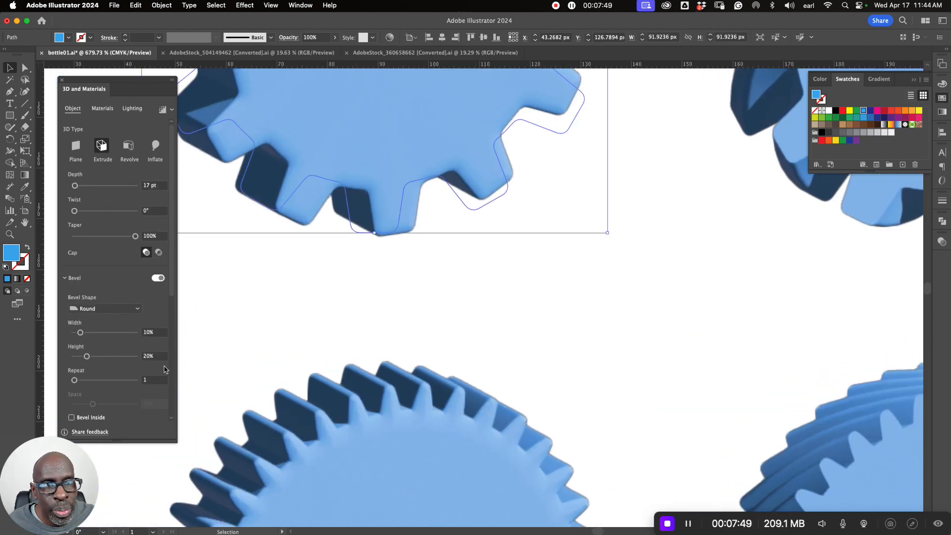
click(158, 356)
drag(158, 355, 129, 354)
text(35)
key(Return)
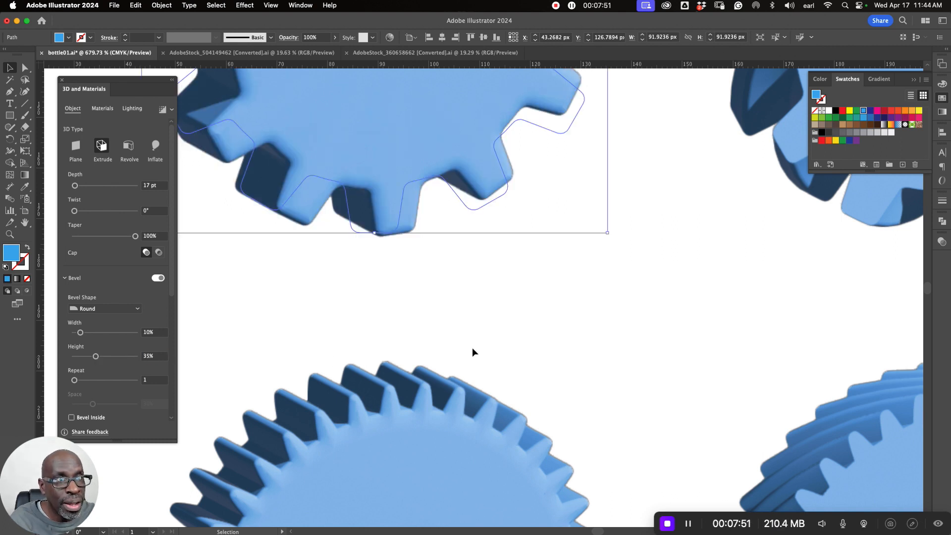
click(557, 314)
- Turn on the bevel for the twisted coarse-toothed gear on the right
scroll(500, 319, down, 2)
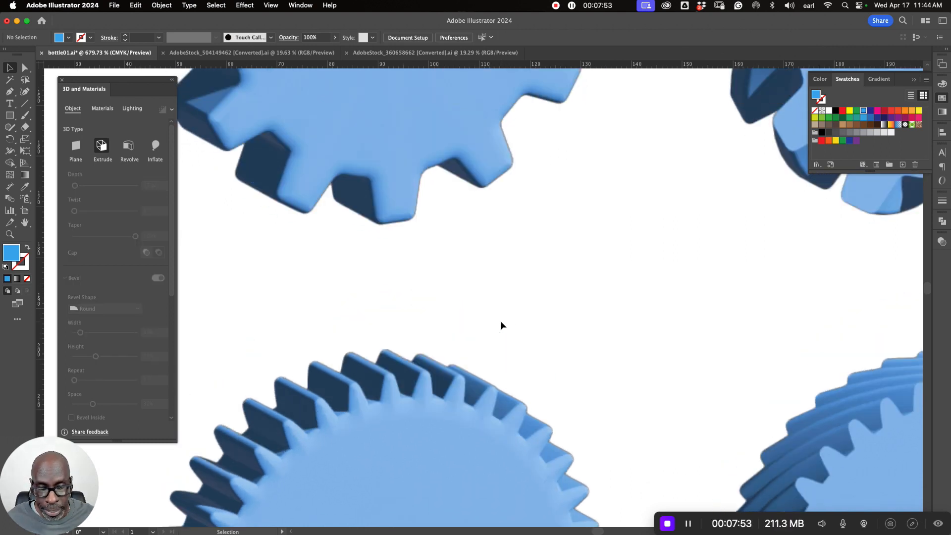
scroll(510, 320, down, 5)
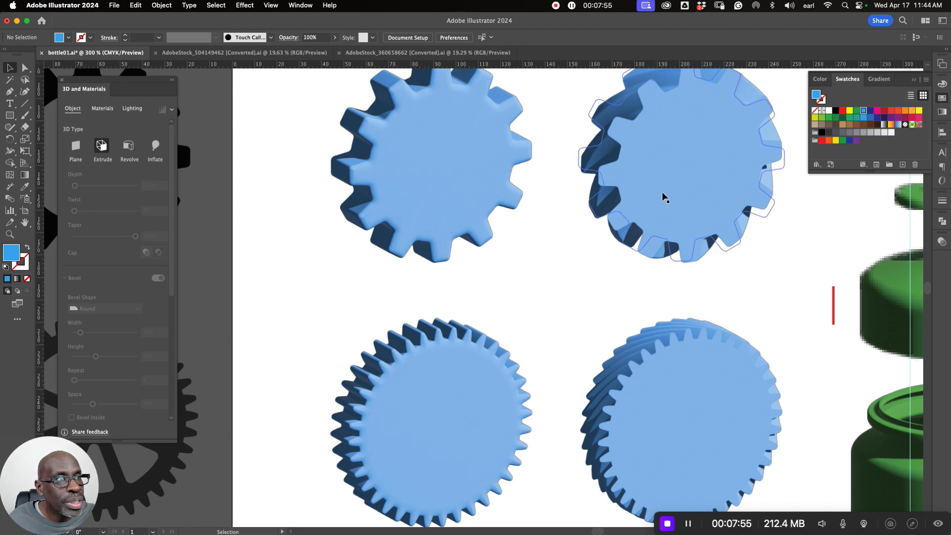
click(654, 182)
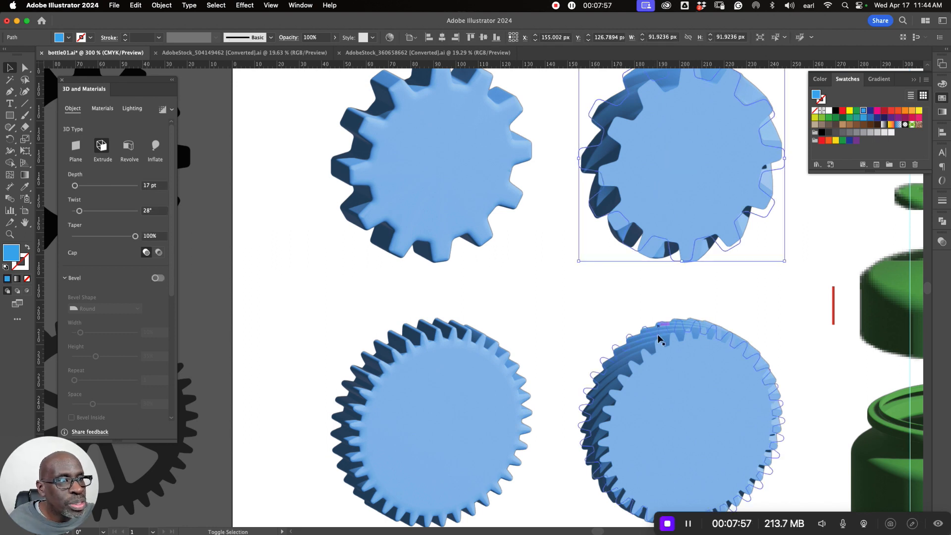
click(412, 229)
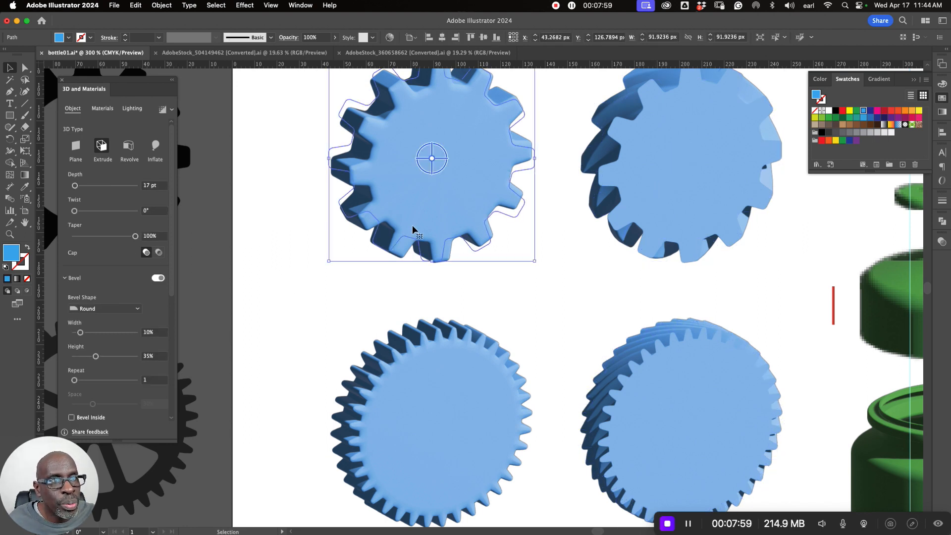
click(651, 188)
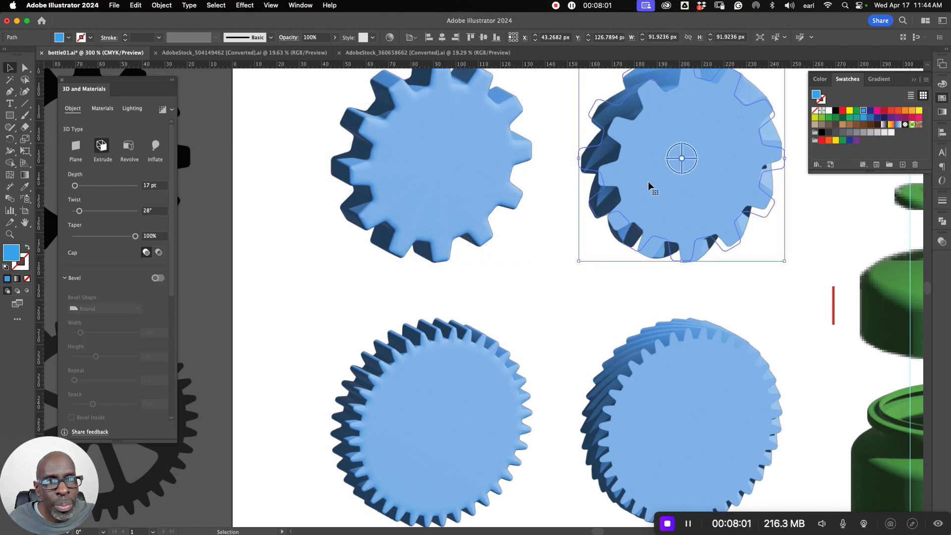
click(158, 278)
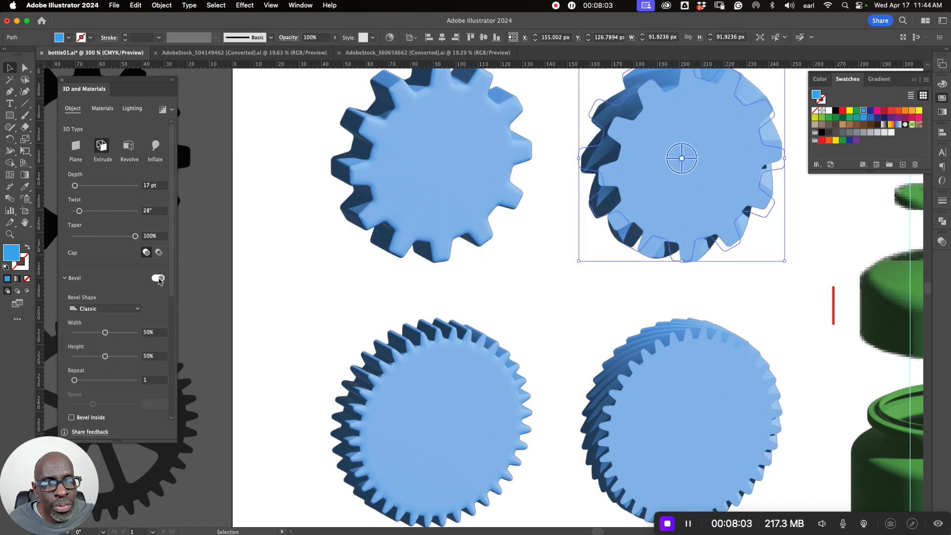
- Check the bevel settings of the two left-hand gears, and give the twisted coarse-toothed gear's bevel 10% width and 20% height
click(404, 363)
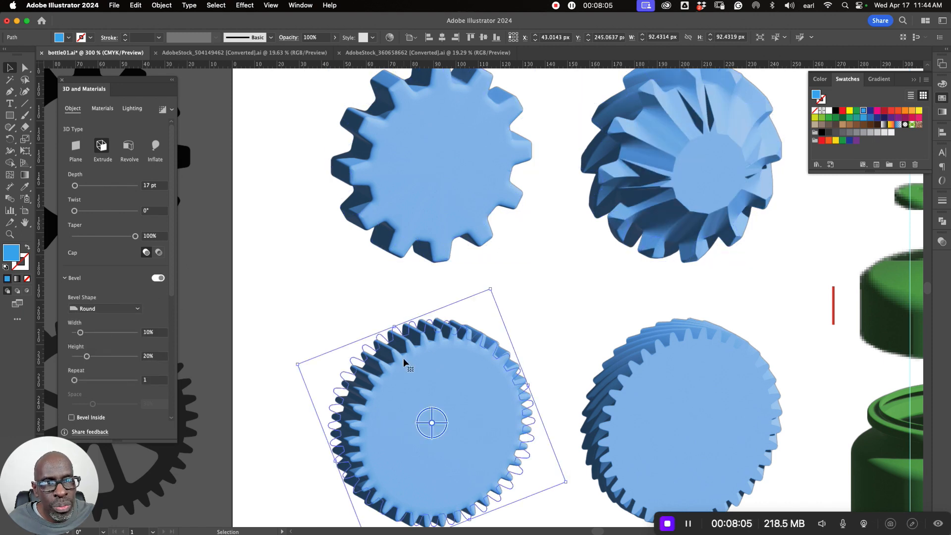
click(427, 212)
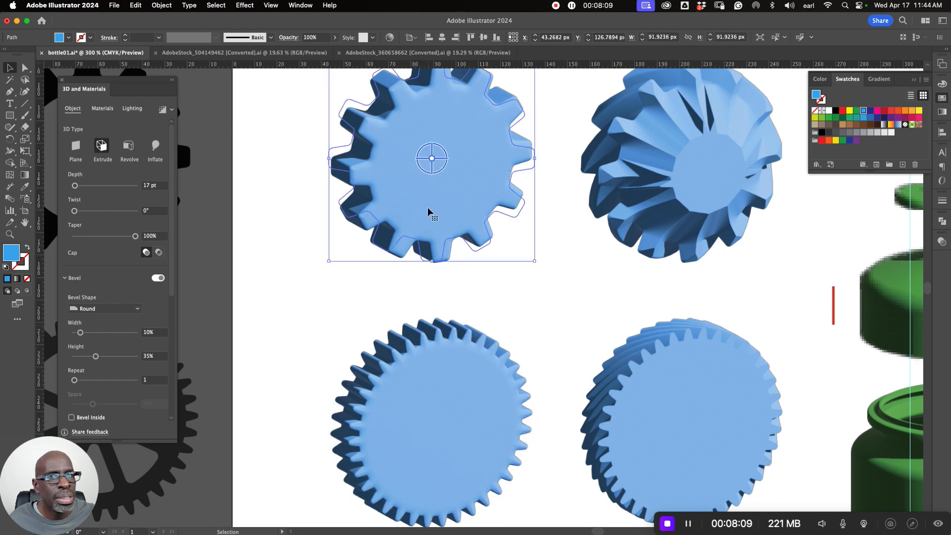
click(701, 197)
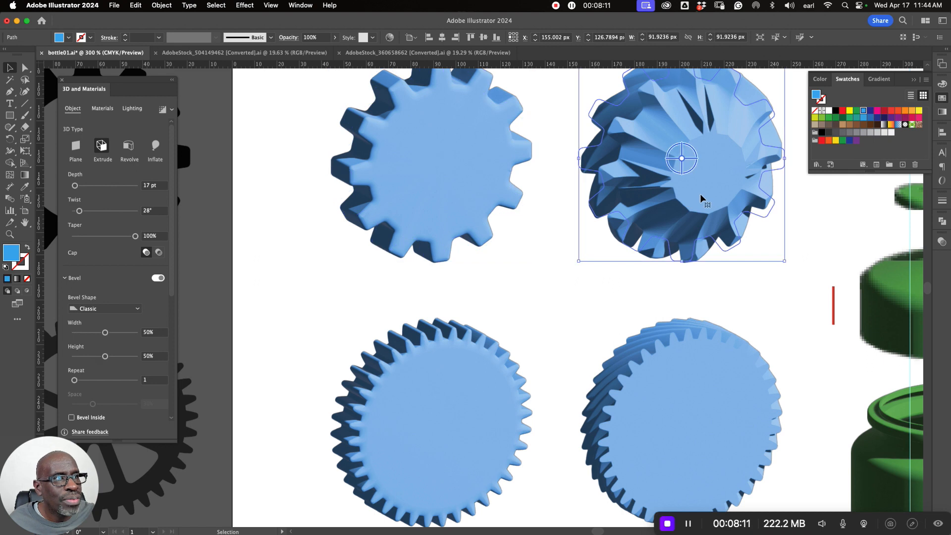
click(154, 332)
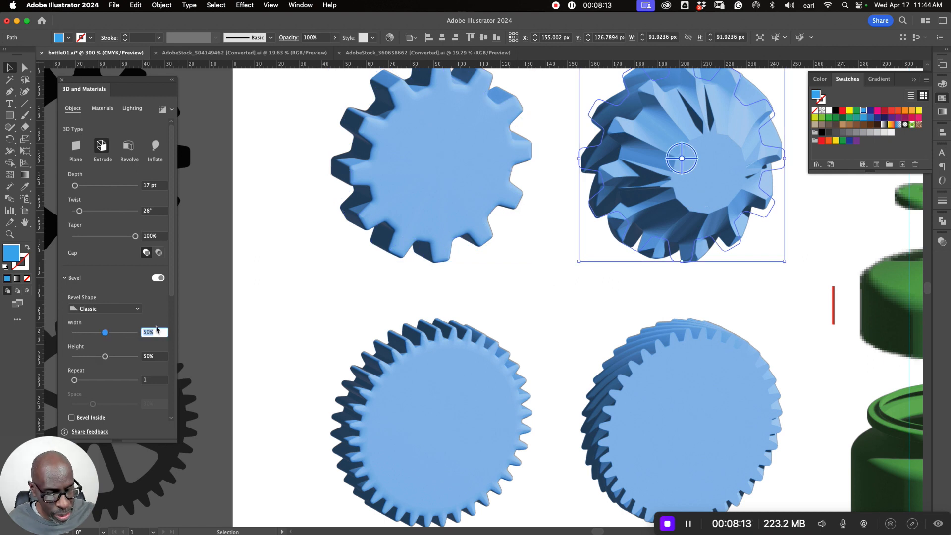
text(10)
key(Tab)
text(20)
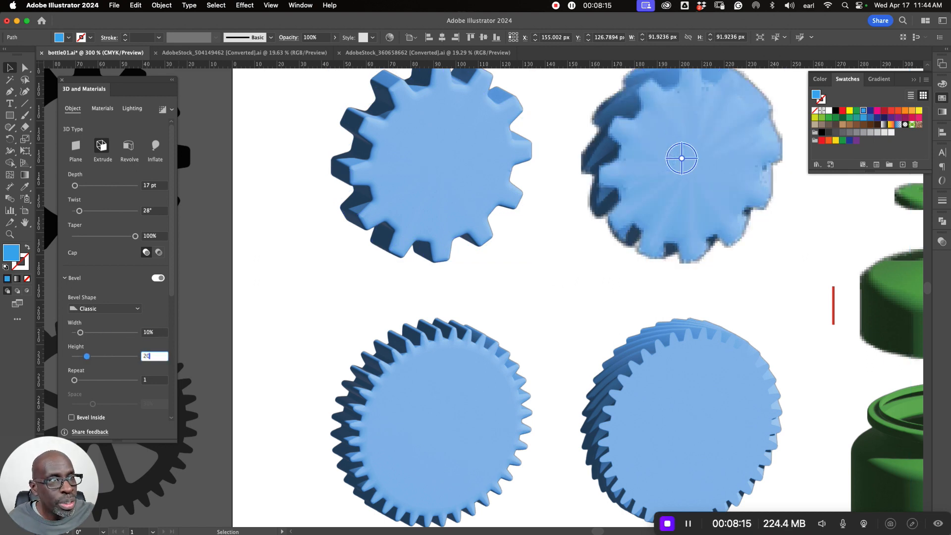
key(Return)
click(572, 296)
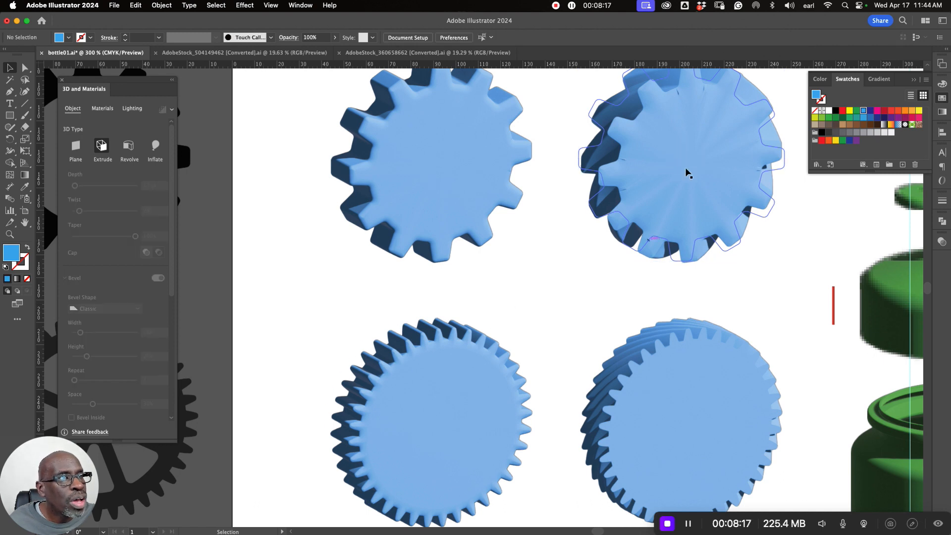
- Adjust the twisted coarse-toothed gear's bevel to 13% width and 47% height, and change its bevel shape to Round
click(637, 197)
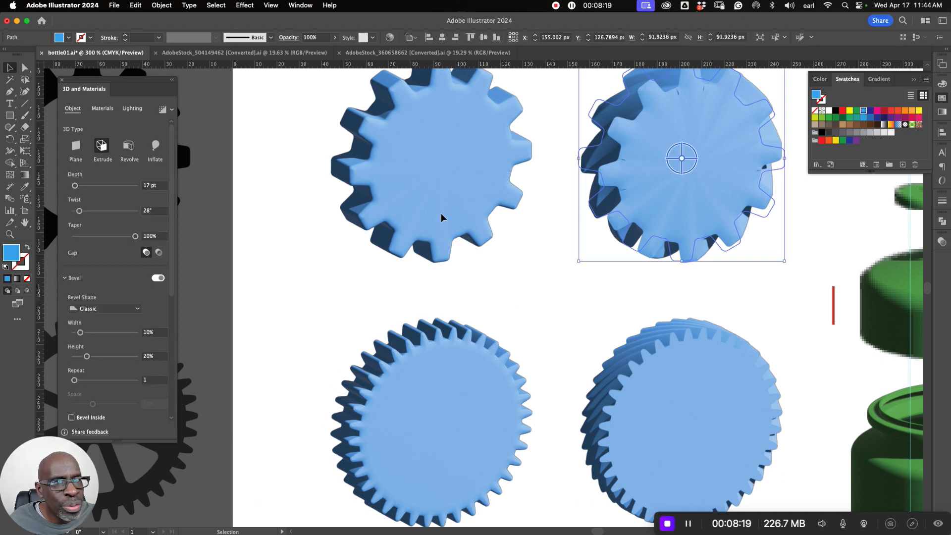
drag(90, 358, 82, 333)
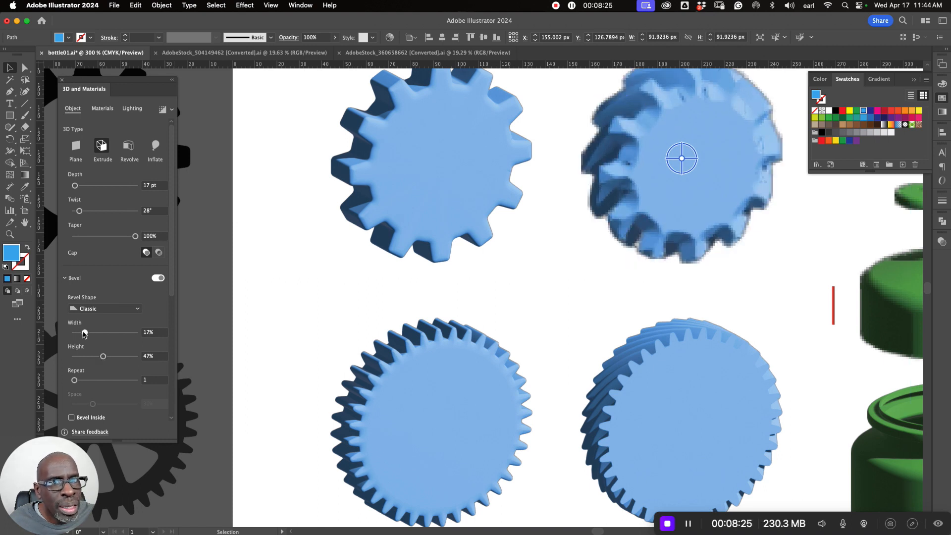
click(111, 308)
click(98, 330)
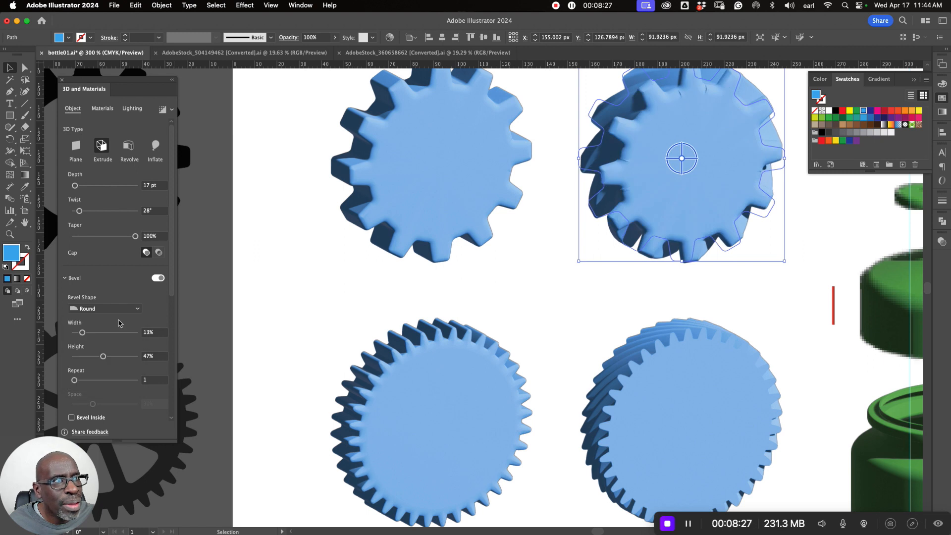
- Try a bevel height of 22% and a bevel width of 15% on the twisted coarse-toothed gear
drag(103, 356, 88, 357)
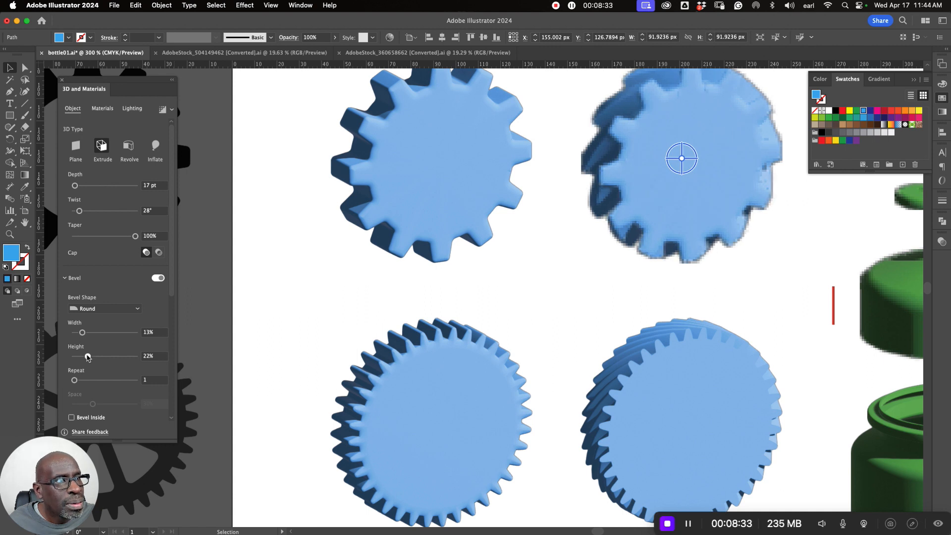
click(161, 333)
text(15)
key(Return)
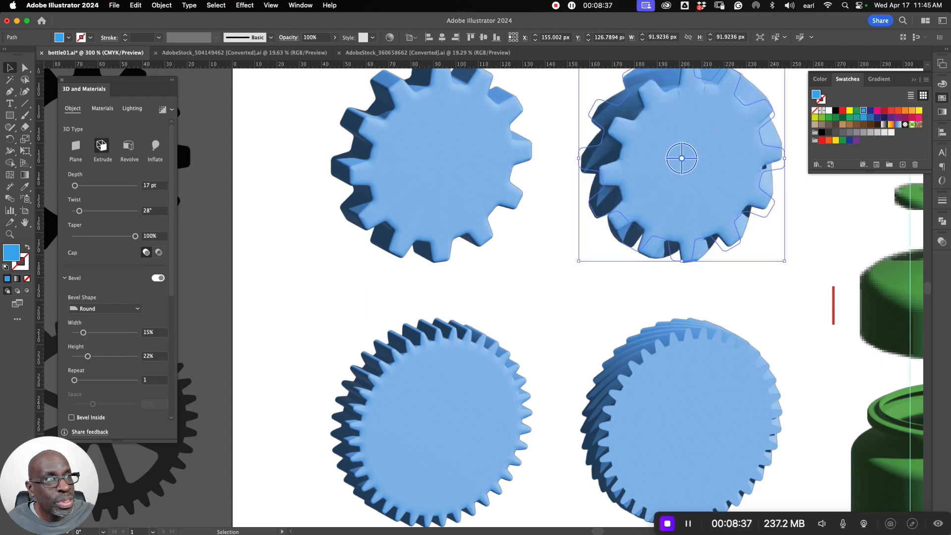
- Set the twisted coarse-toothed gear's bevel width to 10% and height to 20%, and deselect it
click(156, 333)
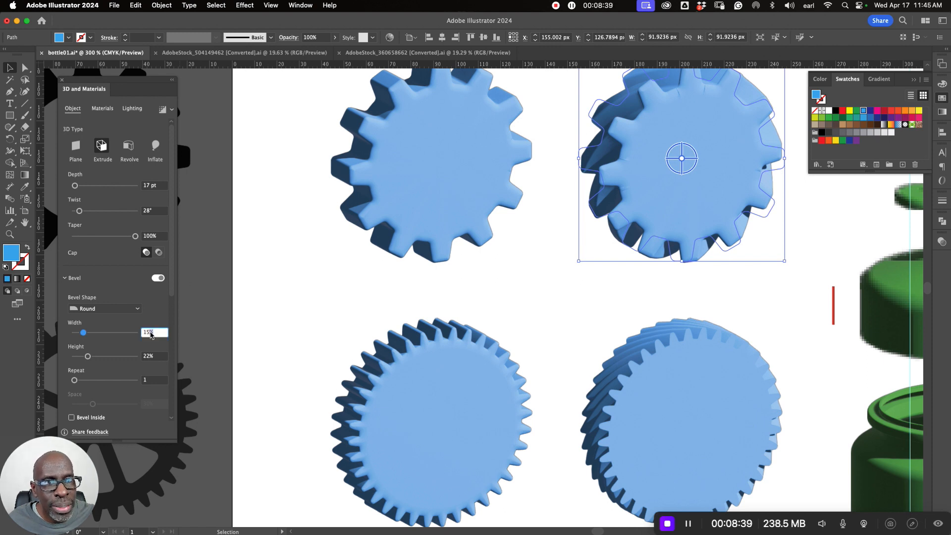
text(10)
key(Return)
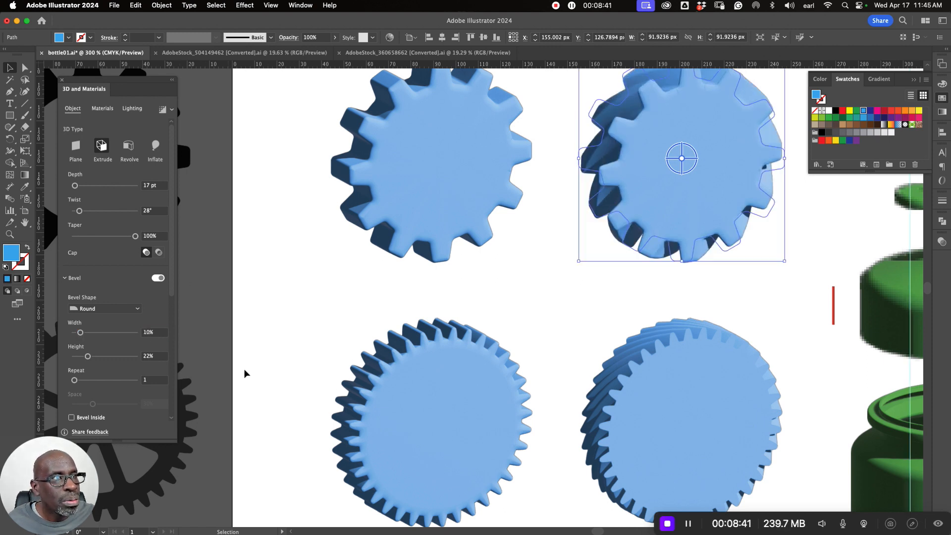
click(154, 356)
text(20)
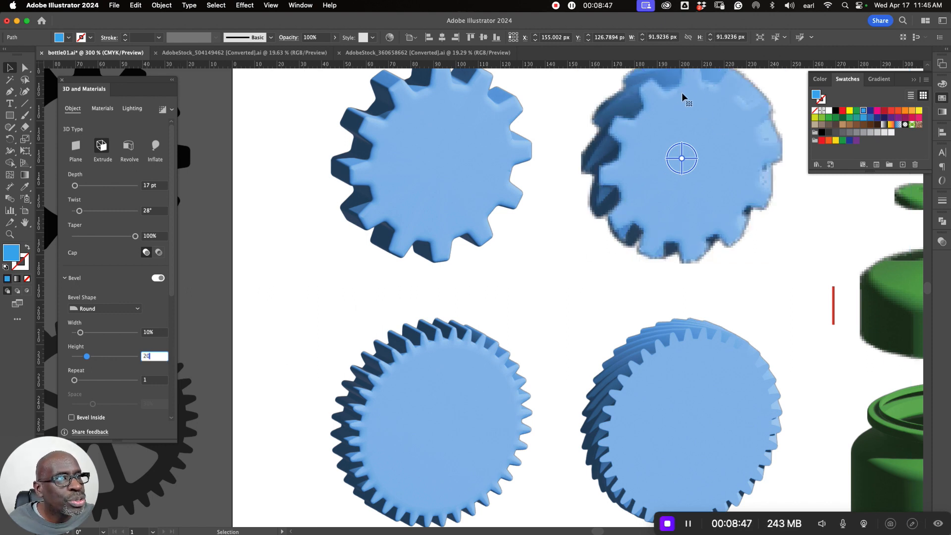
click(622, 277)
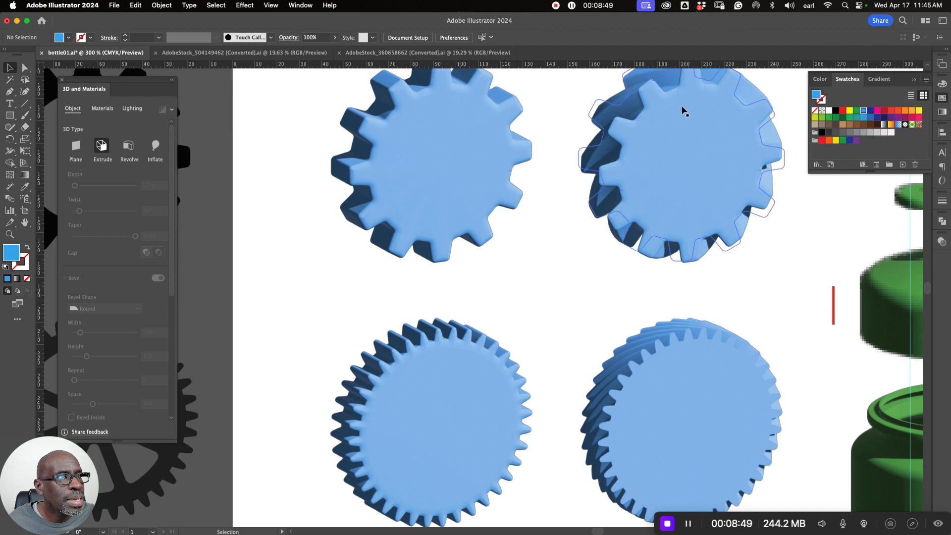
- Turn on the bevel for the twisted fine-toothed gear and choose the Round bevel shape
click(661, 369)
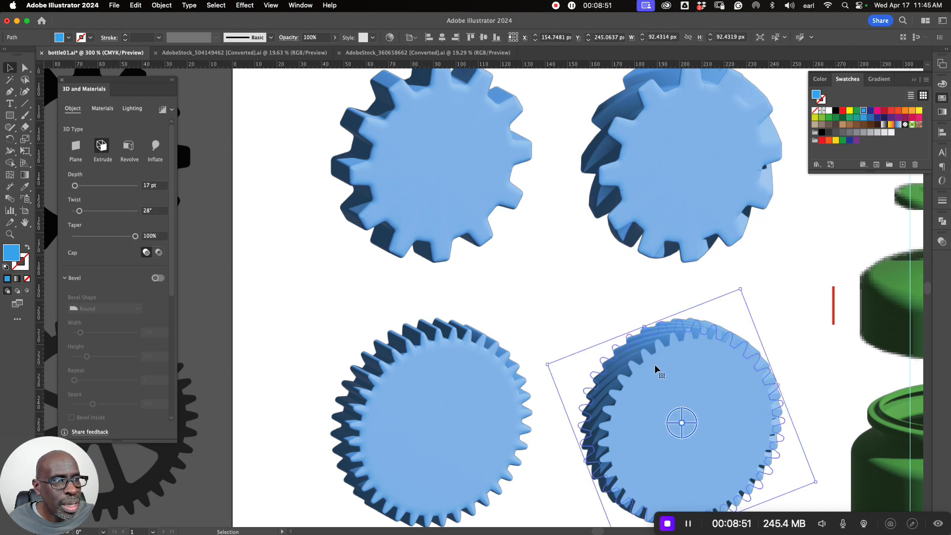
click(157, 278)
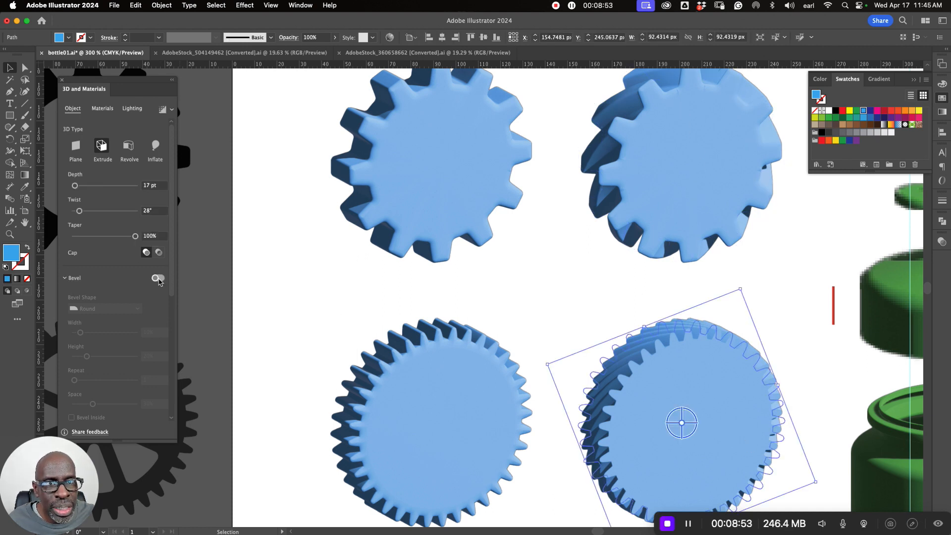
click(109, 309)
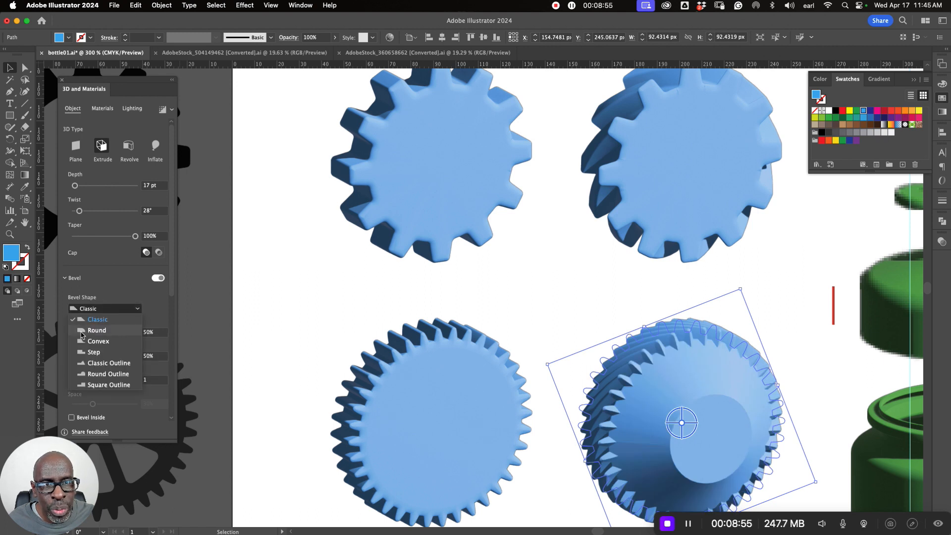
click(113, 327)
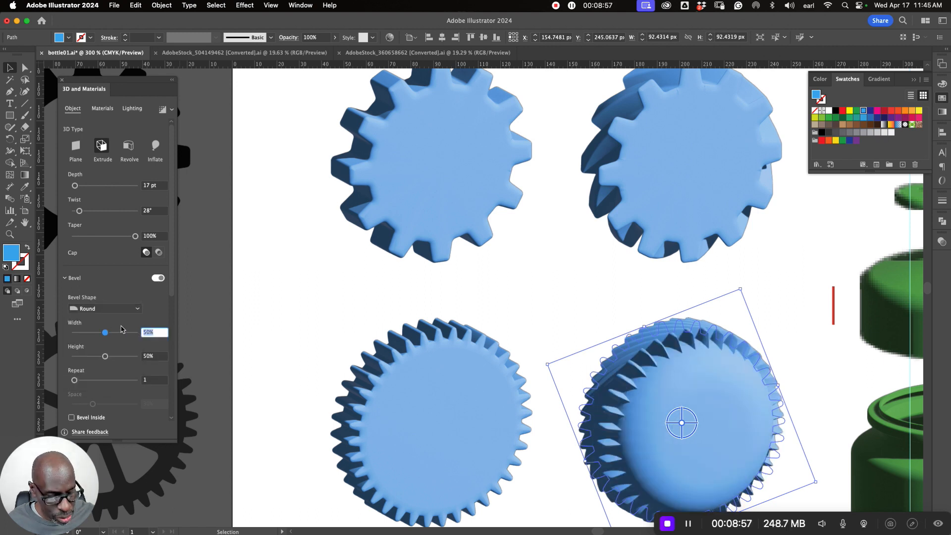
- Set the twisted fine-toothed gear's bevel width to 10% and height to 20%, and deselect it
text(10)
key(Return)
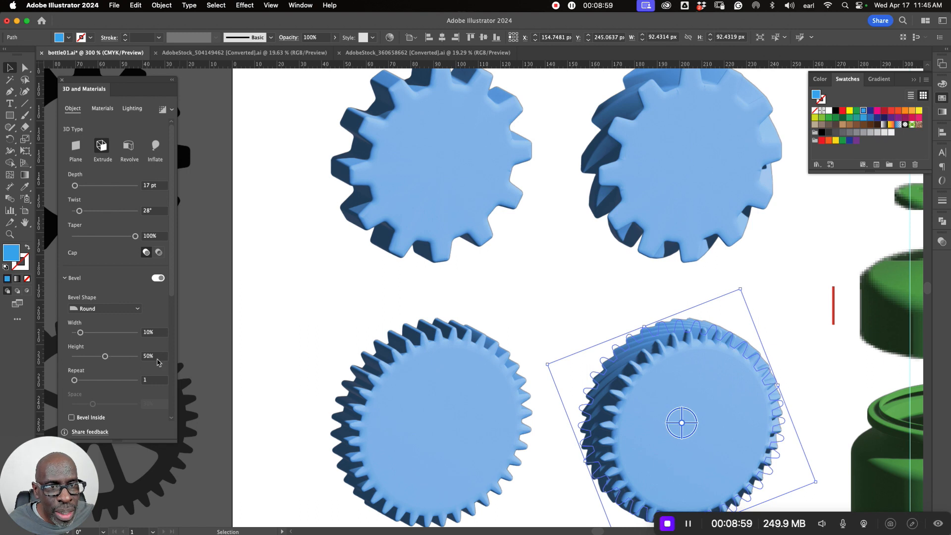
click(151, 356)
text(20)
key(Return)
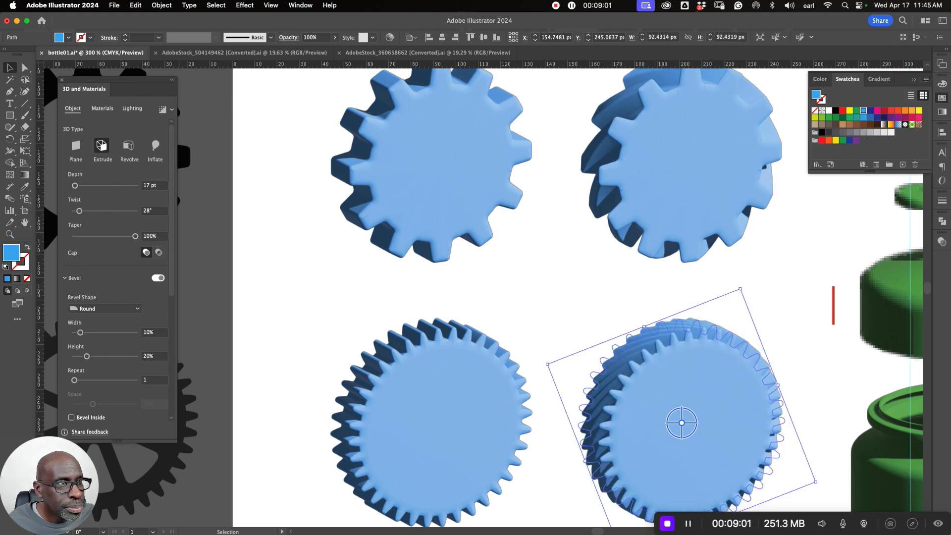
click(530, 302)
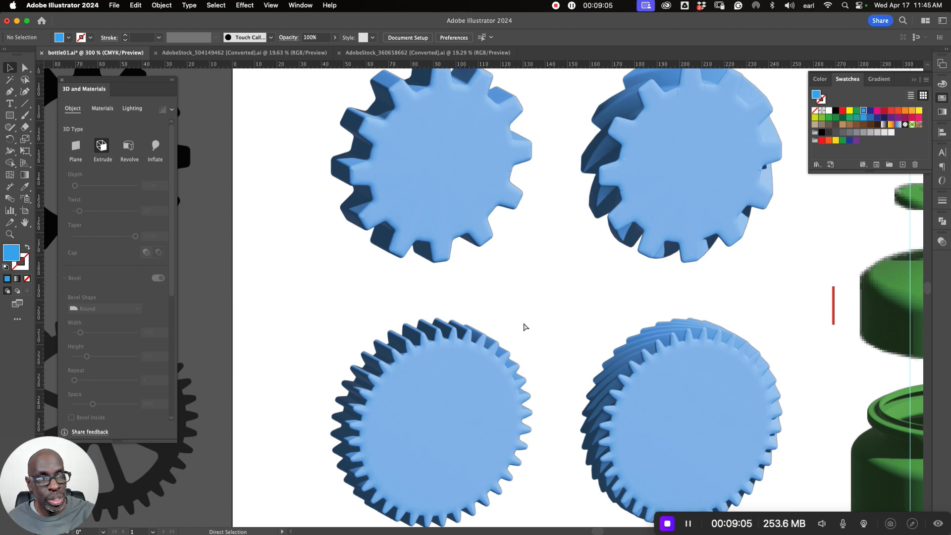
- Check the available 3D export actions with all four blue gears selected together and with each gear selected individually
key(super+minus)
key(super+minus)
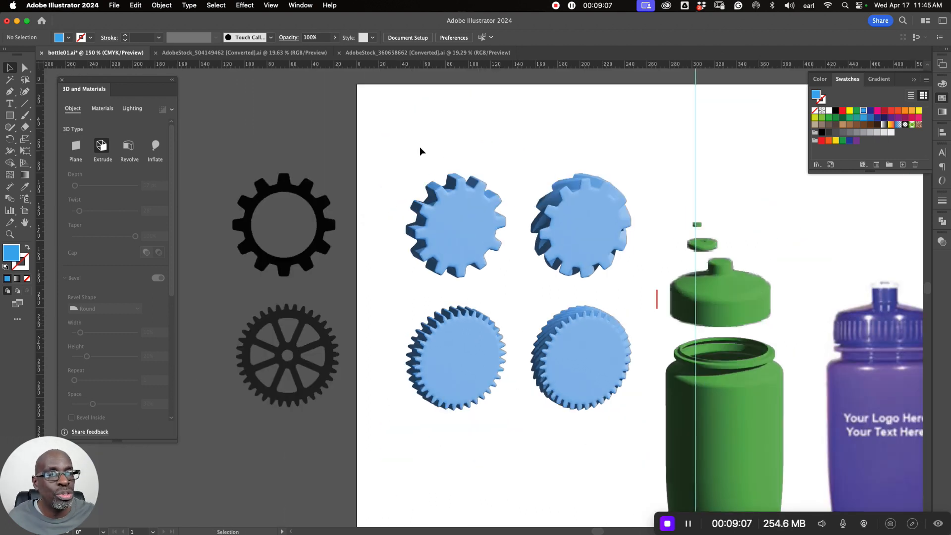
drag(409, 142, 633, 411)
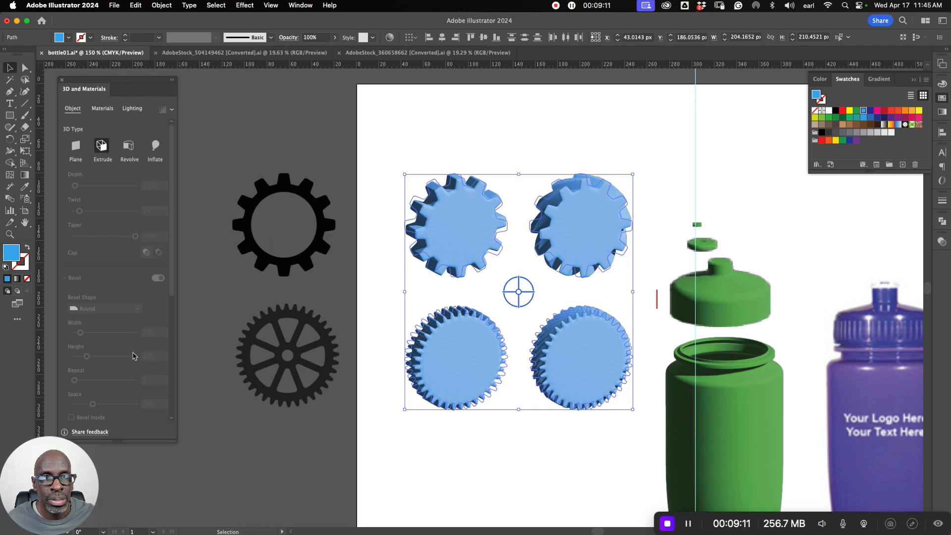
scroll(135, 357, down, 5)
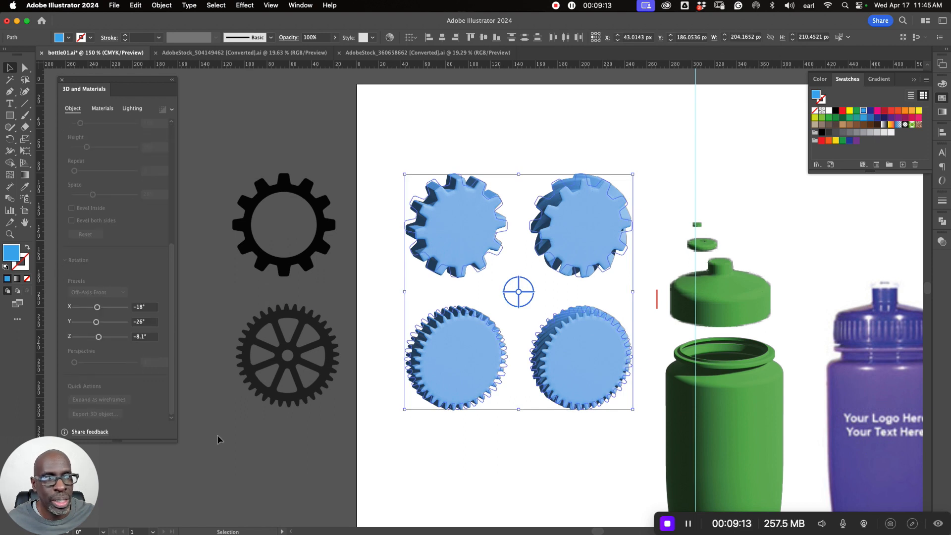
click(483, 444)
click(470, 221)
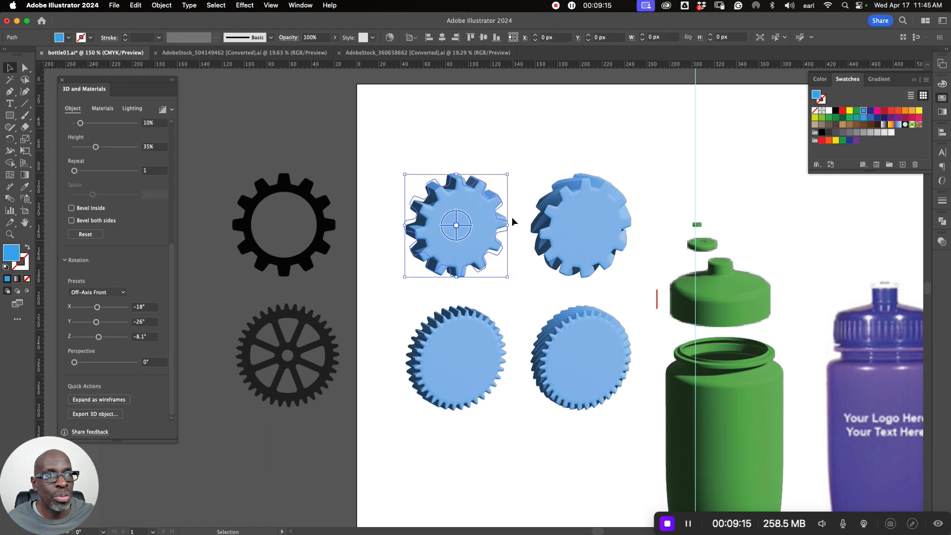
click(605, 234)
click(484, 338)
click(579, 364)
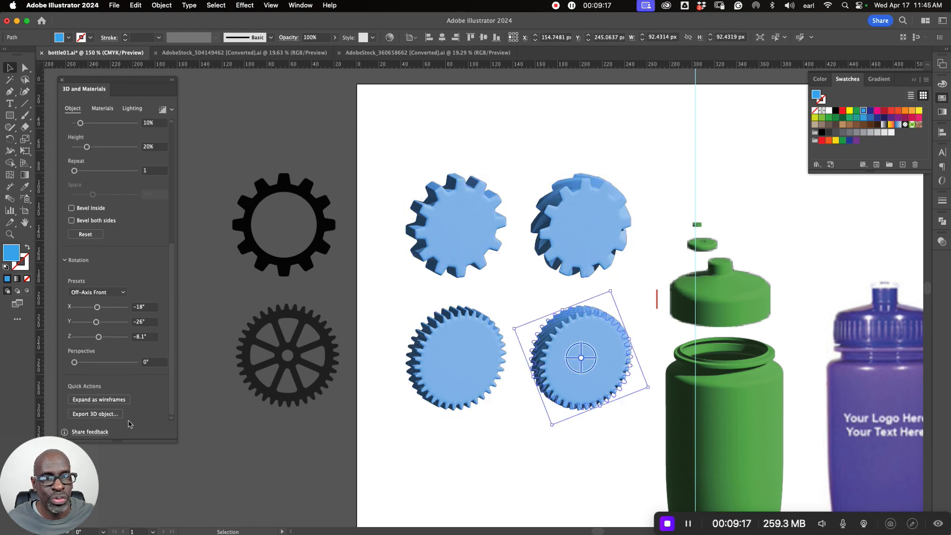
- Select all four blue gears and add them as separate assets to the Asset Export collection
drag(402, 157, 636, 436)
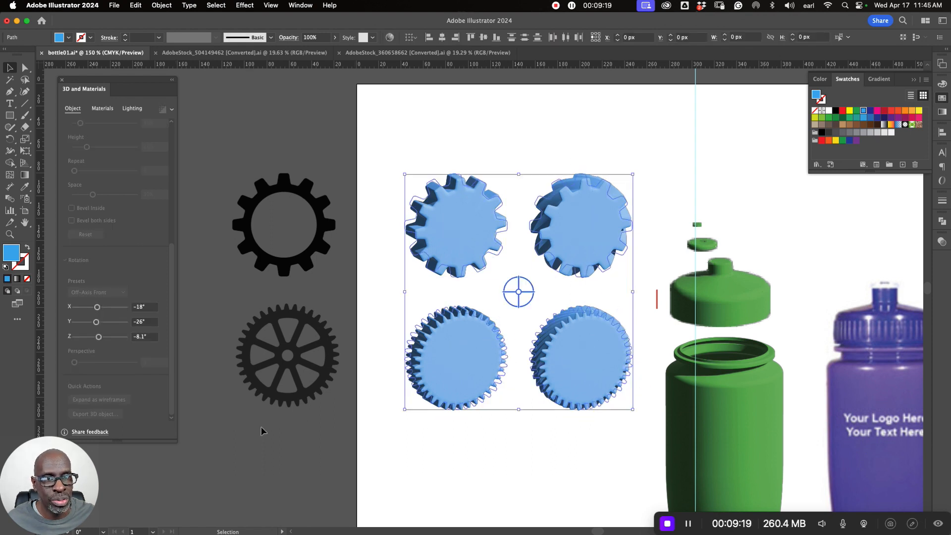
click(302, 6)
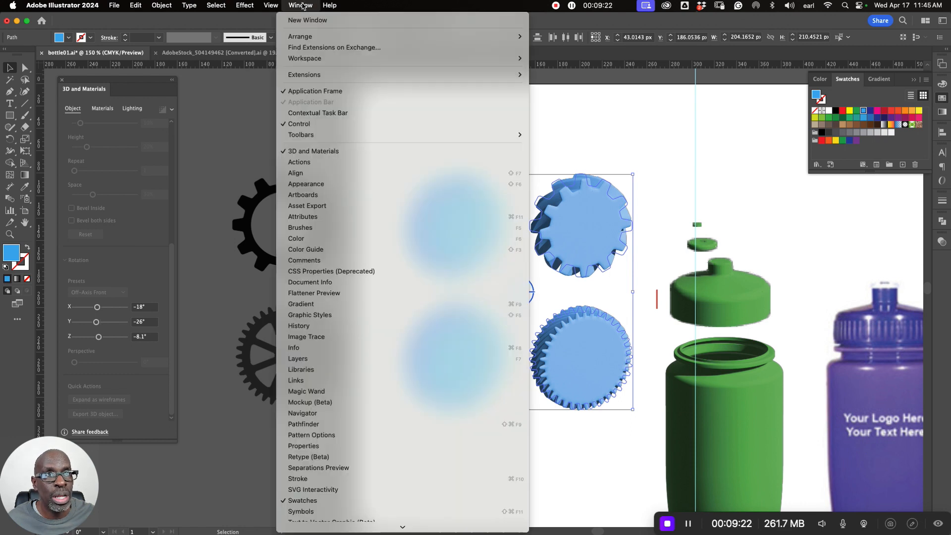
click(307, 208)
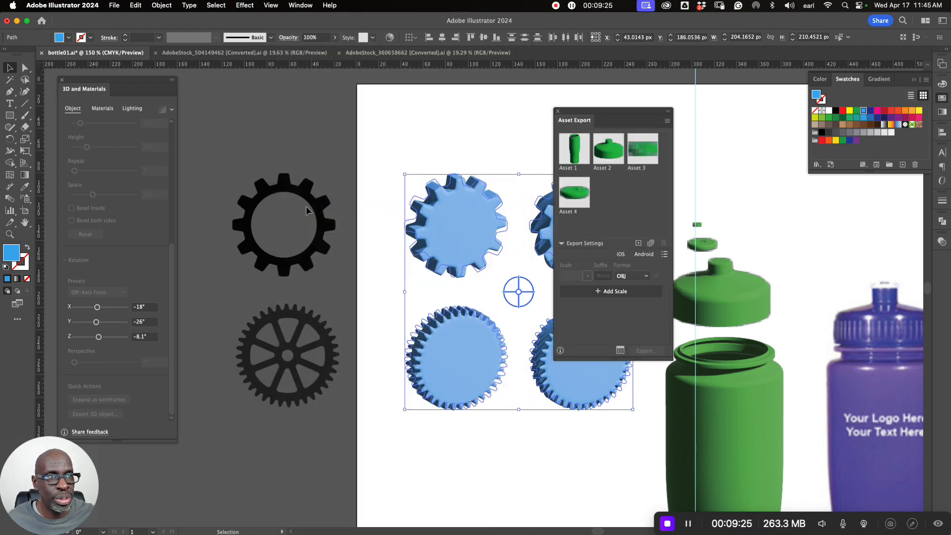
drag(618, 125, 311, 120)
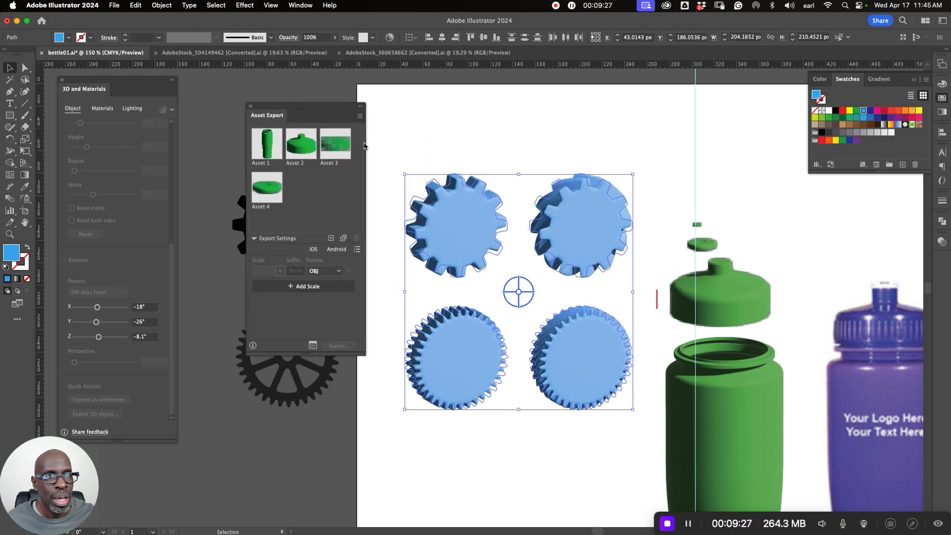
drag(583, 225, 322, 198)
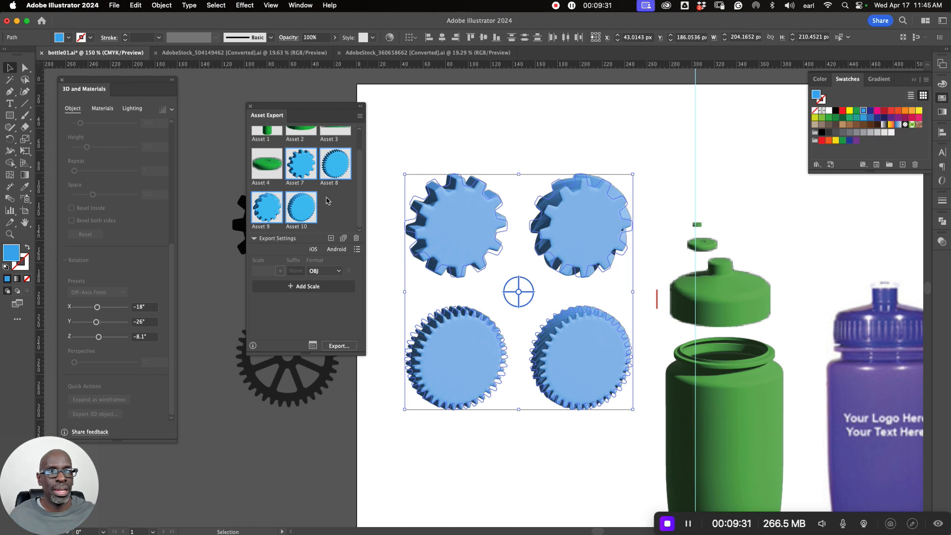
- Select the four gear assets, Asset 7 through Asset 10, and export them in OBJ format to the Desktop
click(343, 214)
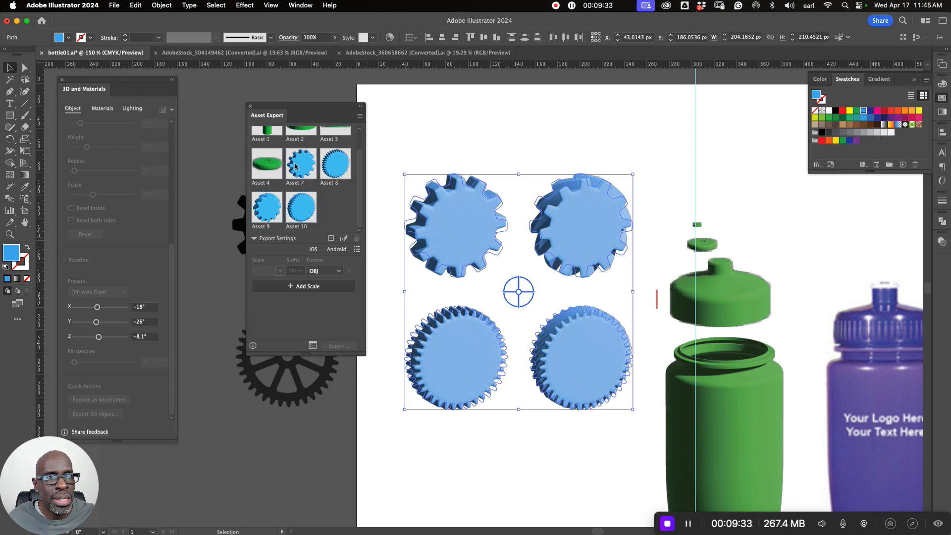
click(306, 167)
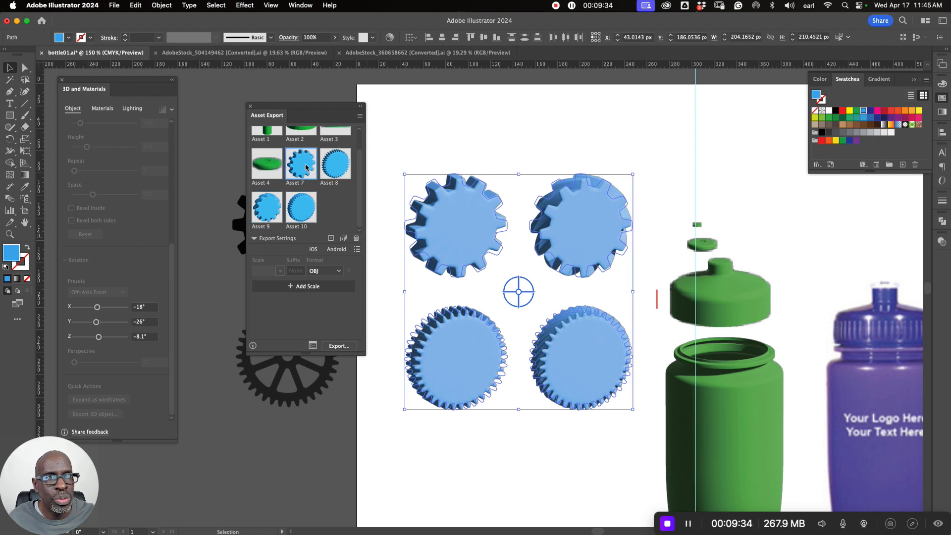
shift+click(305, 205)
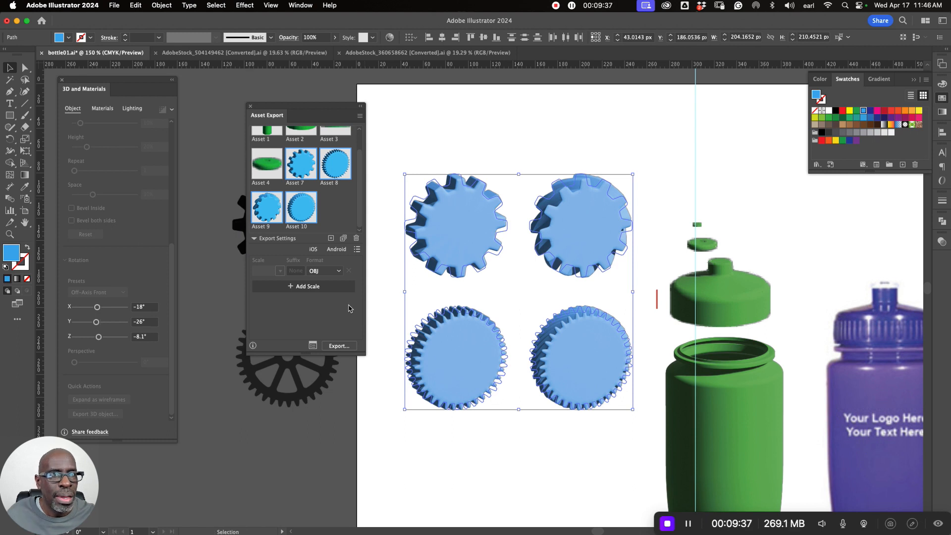
click(339, 346)
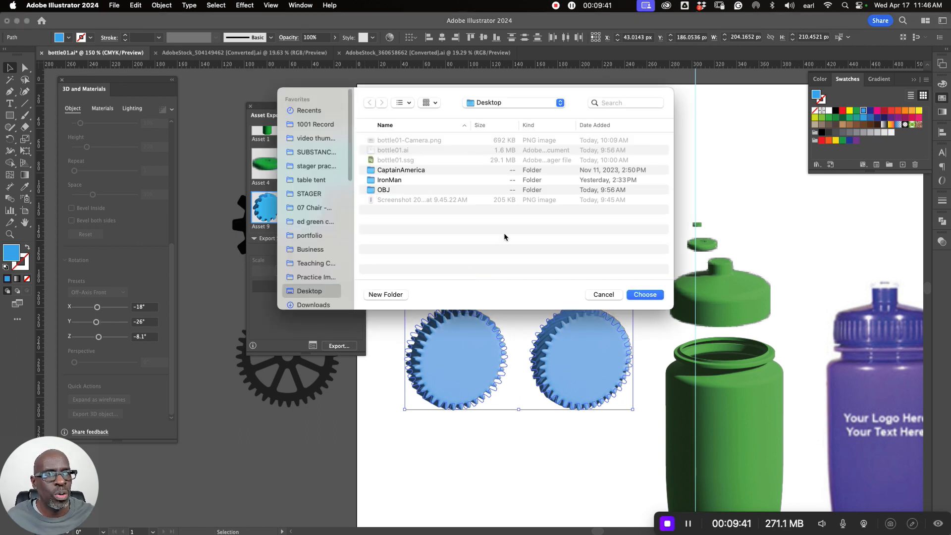
click(644, 295)
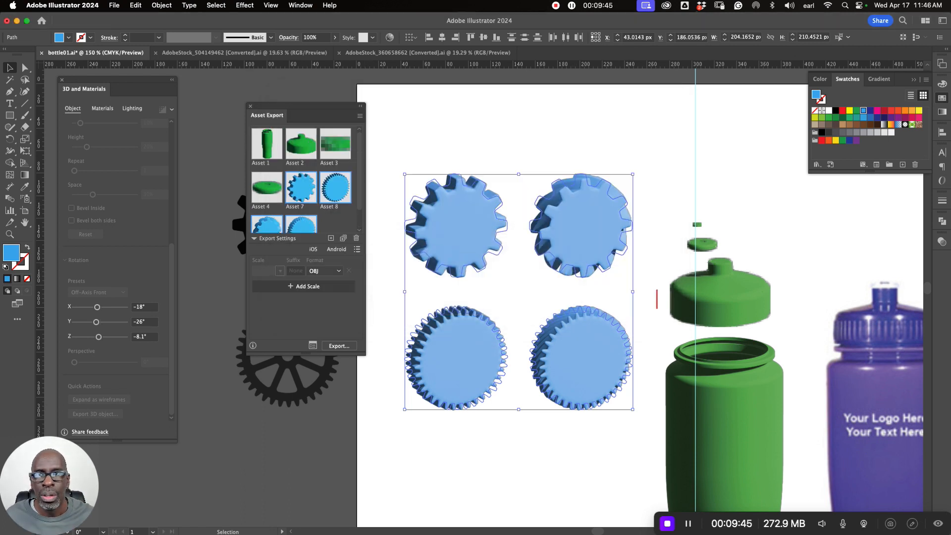
- Switch to Finder and open the OBJ folder on the Desktop
key(shift+Tab)
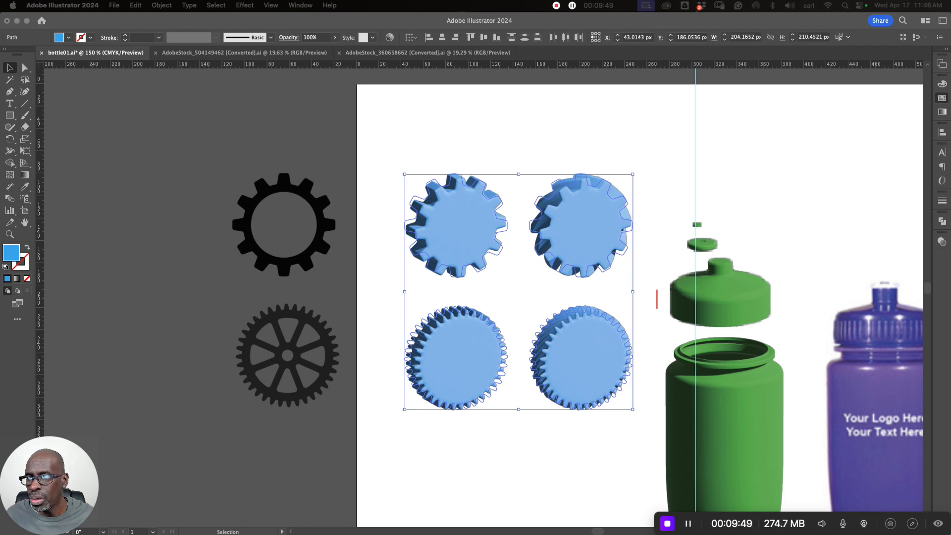
drag(0, 198, 340, 111)
click(242, 203)
double_click(242, 203)
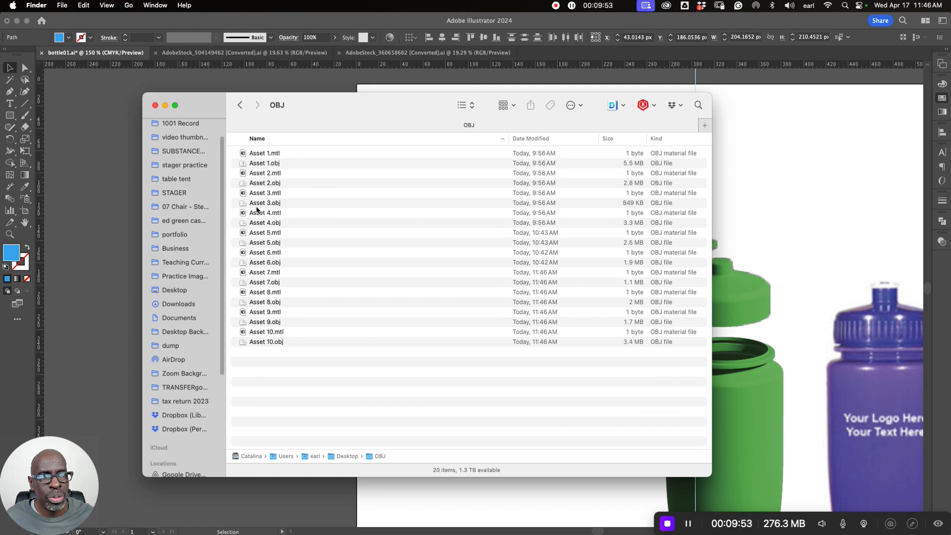
- Preview Asset 10.obj, Asset 9.obj, Asset 8.obj and Asset 7.obj one after another, and put the Finder window away
click(265, 342)
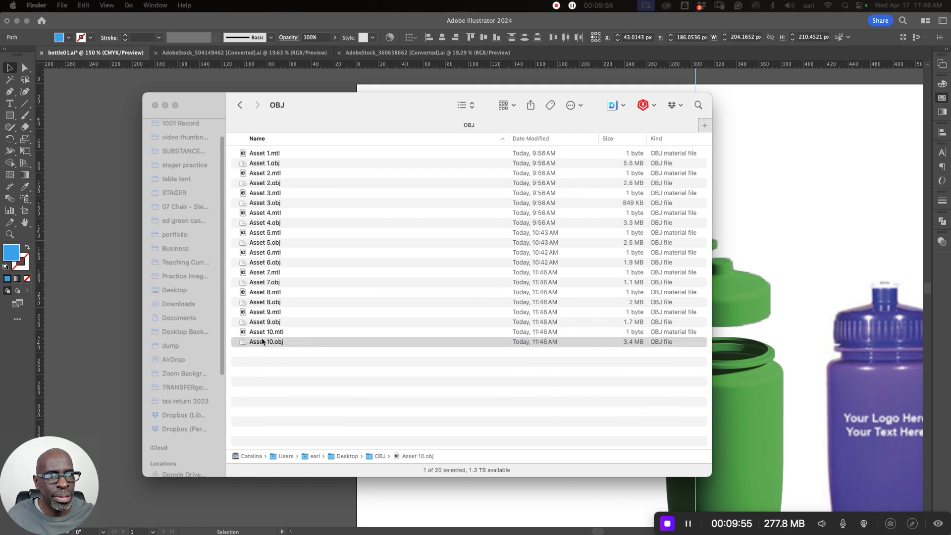
key(space)
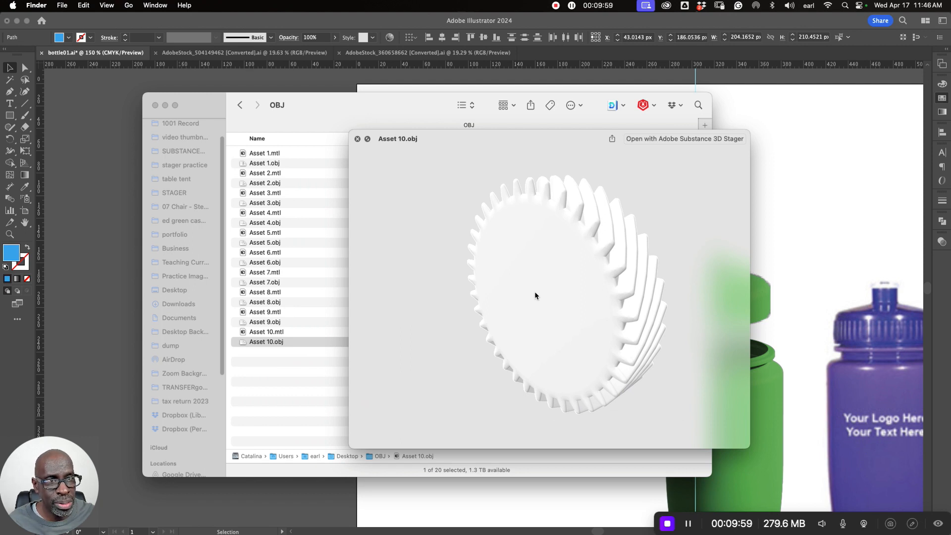
key(Up)
key(Up)
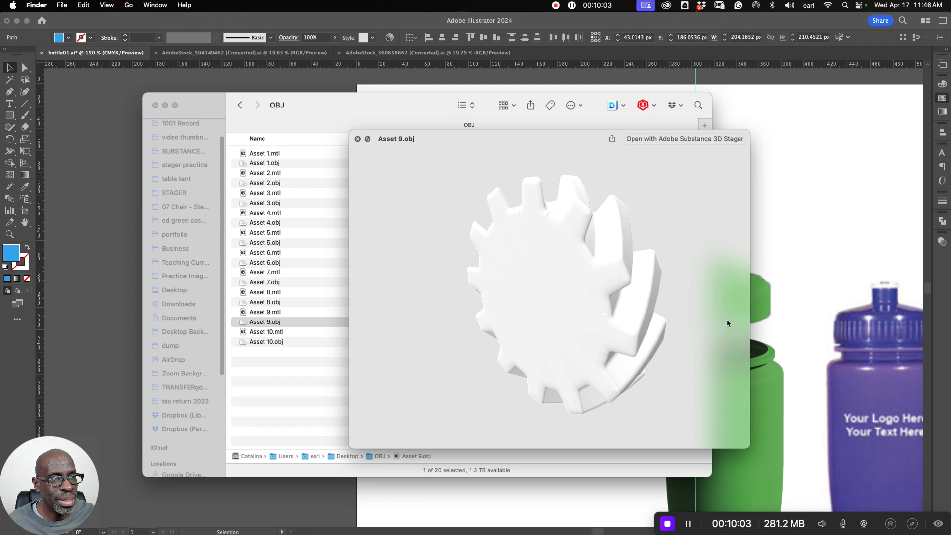
key(Up)
key(Up)
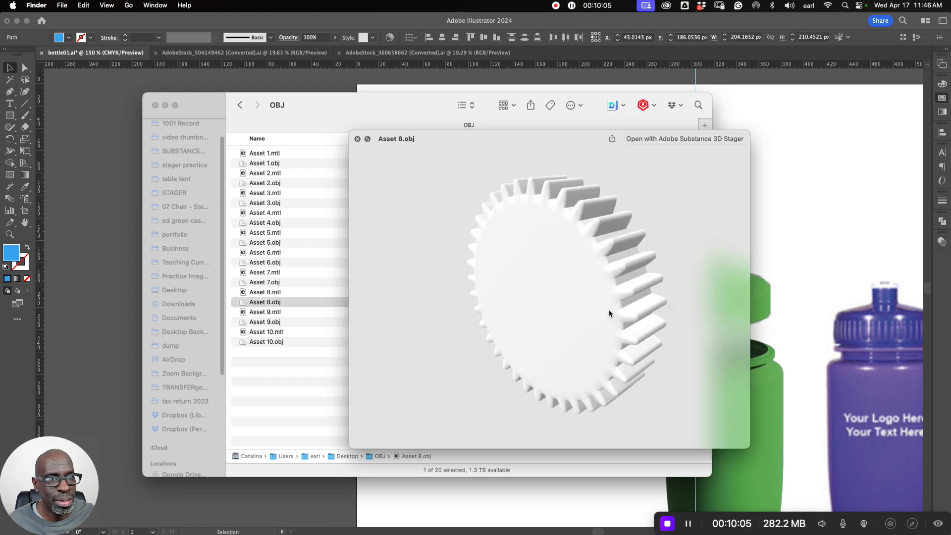
key(Up)
key(Up)
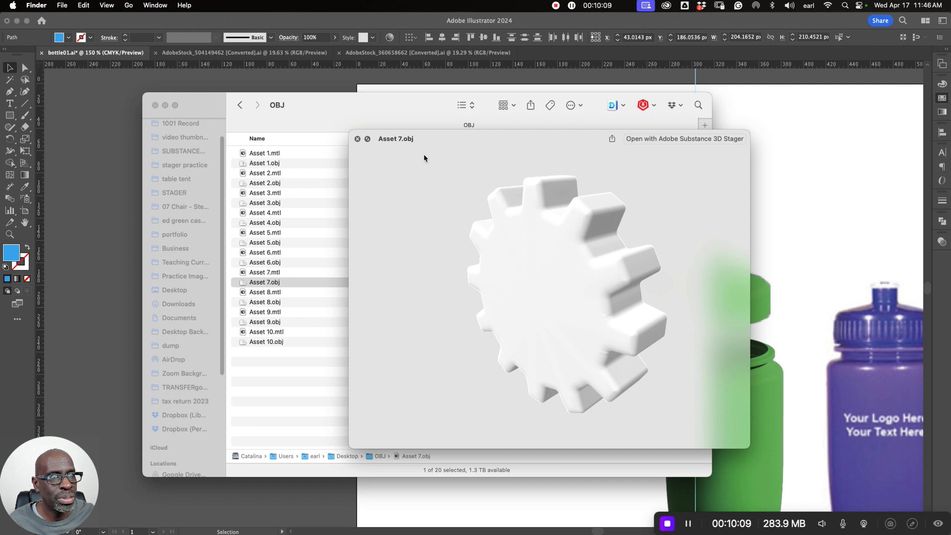
key(super+m)
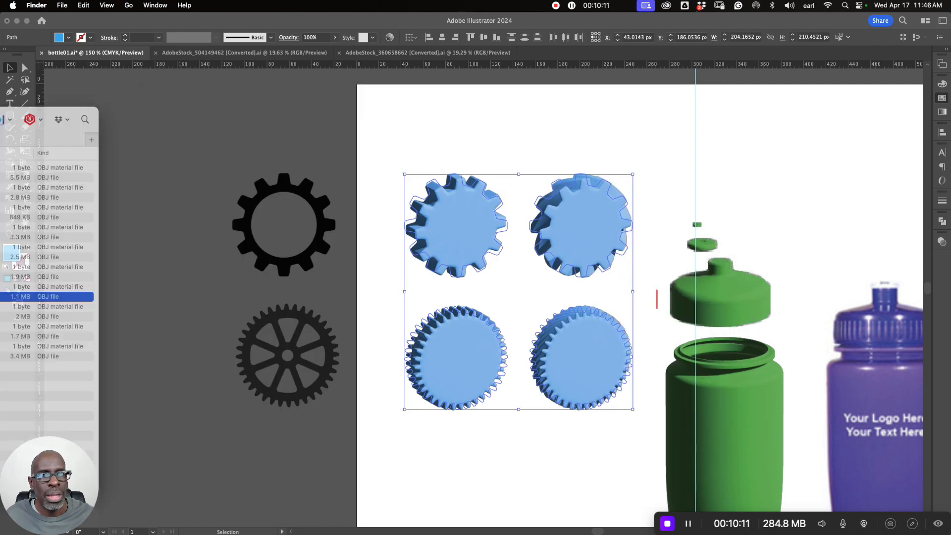
- Return to Illustrator, save bottle01.ai, and switch to the bottle01 scene in Adobe Substance 3D Stager
click(340, 466)
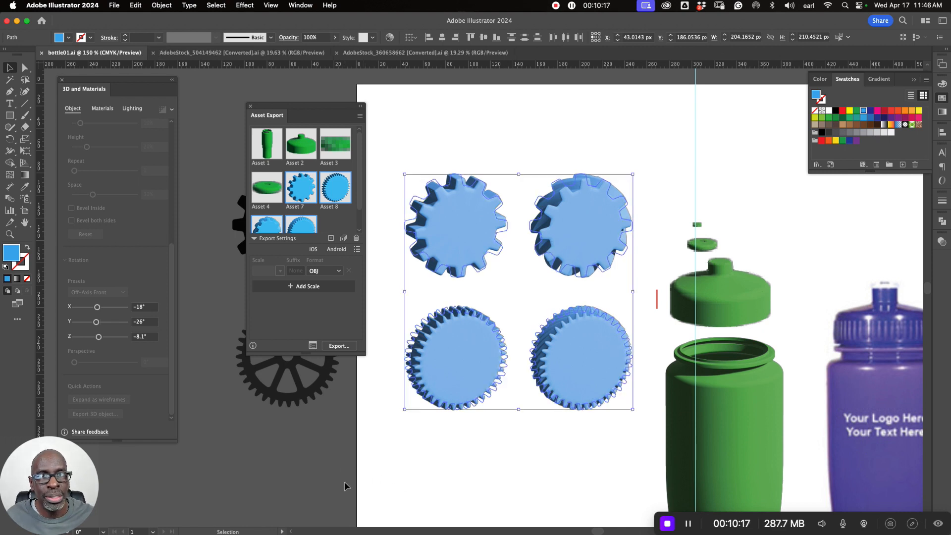
mouse_move(81, 530)
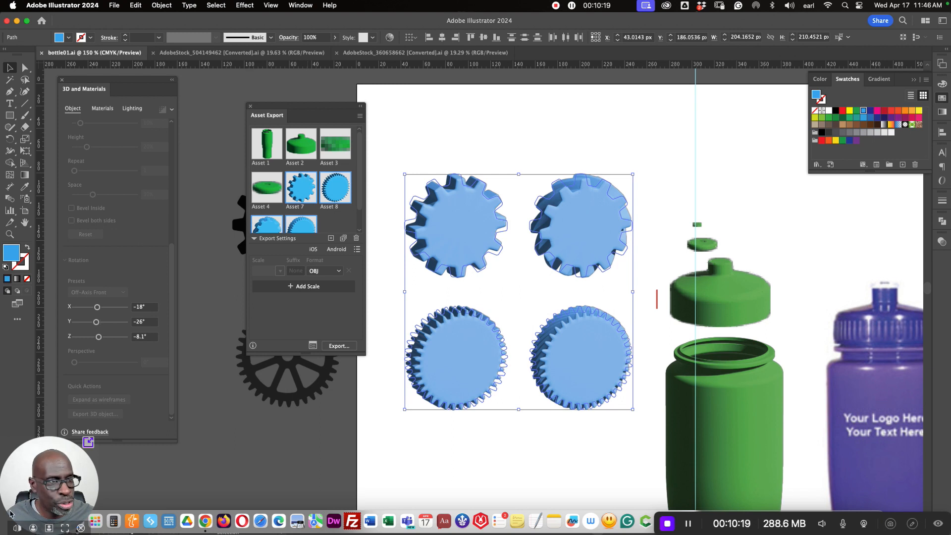
key(super+Tab)
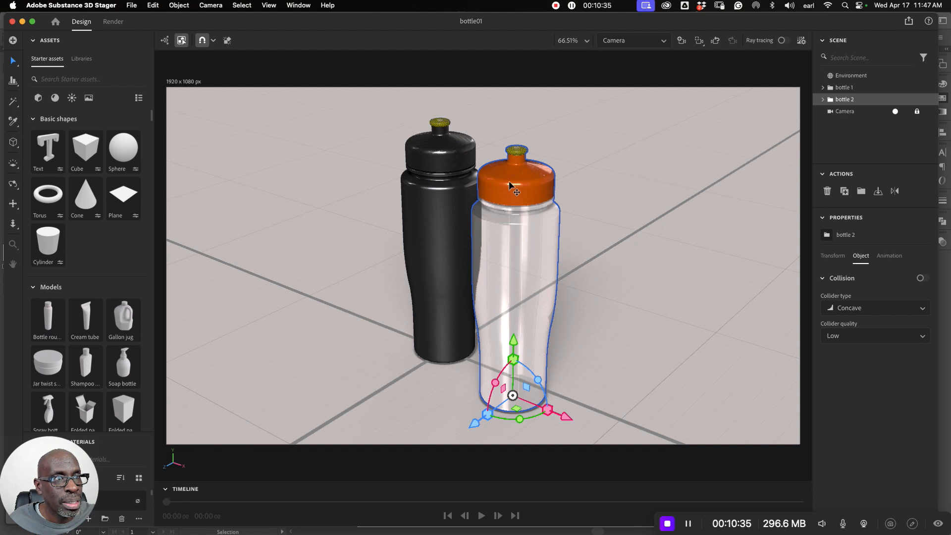
- Duplicate the bottle 1 and bottle 2 groups together and move the copies back along the Z axis to -6.55 cm
click(432, 196)
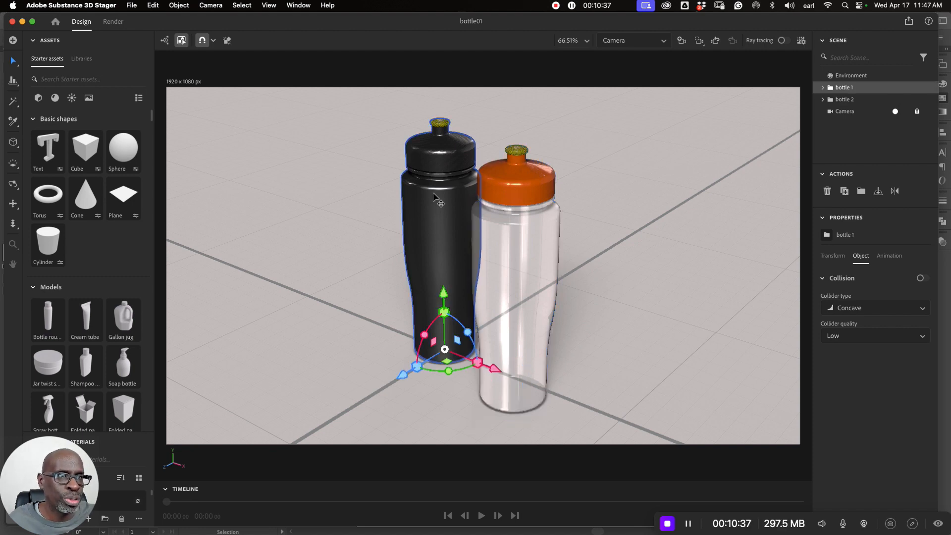
shift+click(518, 230)
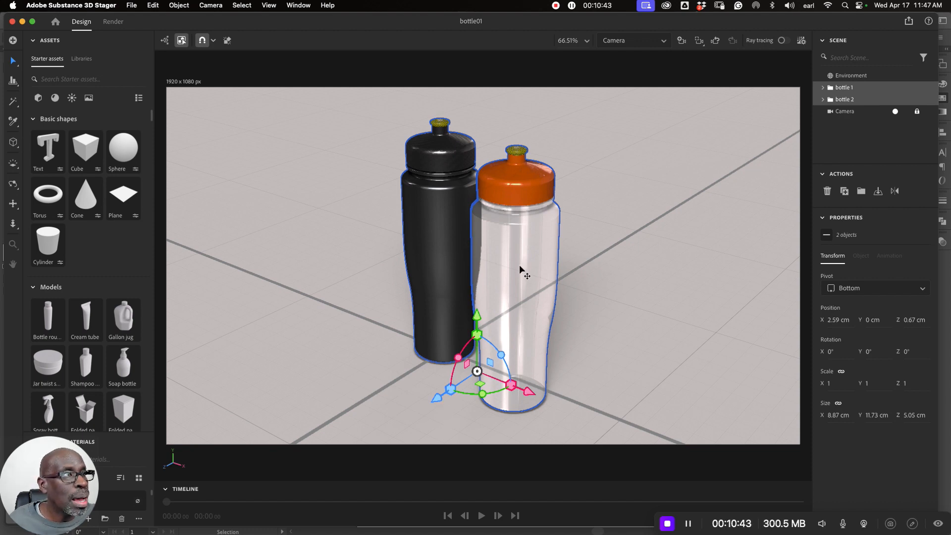
key(super+d)
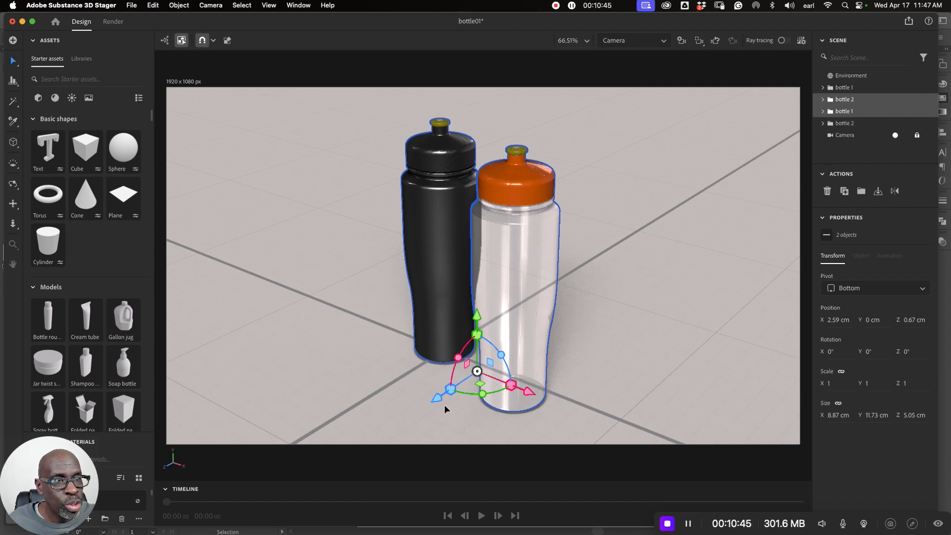
drag(438, 399, 526, 332)
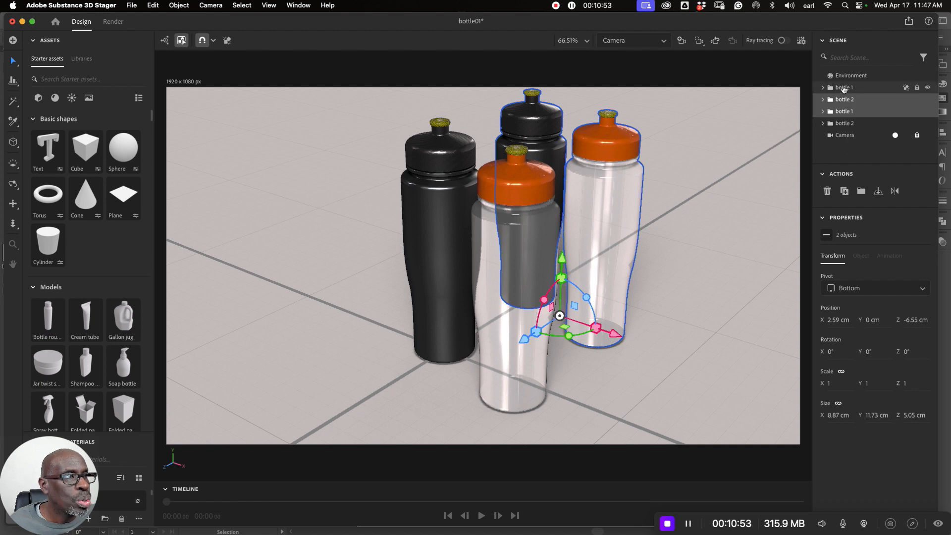
- Identify the front black bottle's group by toggling its visibility and rename that group "black carbon"
click(844, 87)
click(928, 88)
click(928, 87)
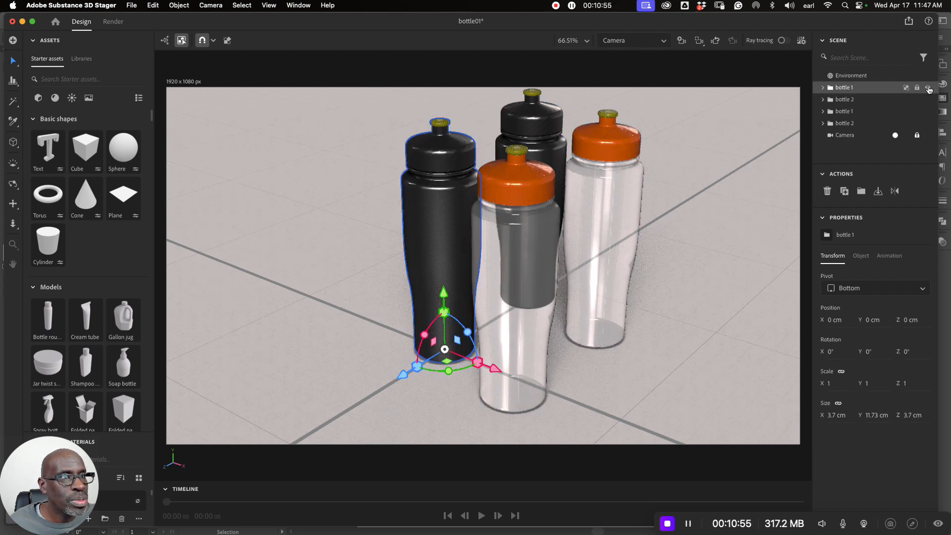
double_click(844, 88)
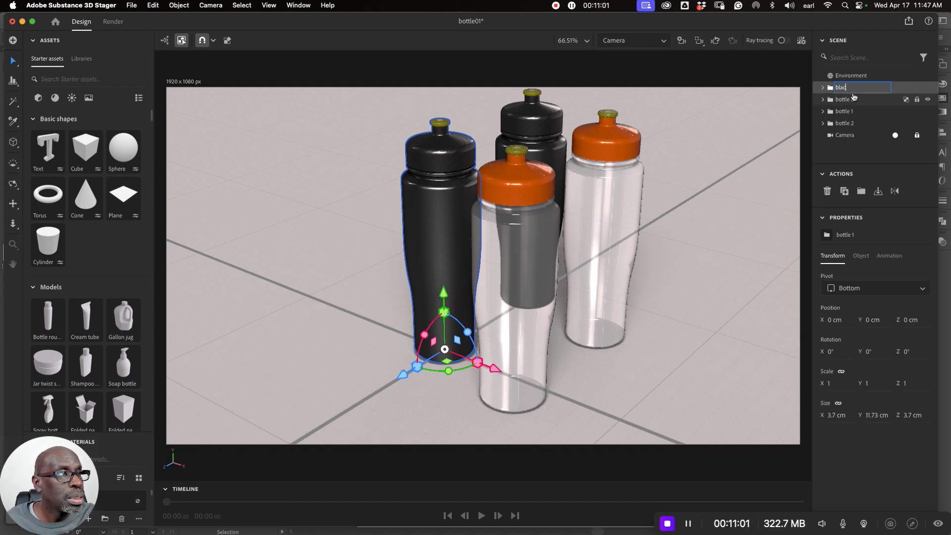
text(car)
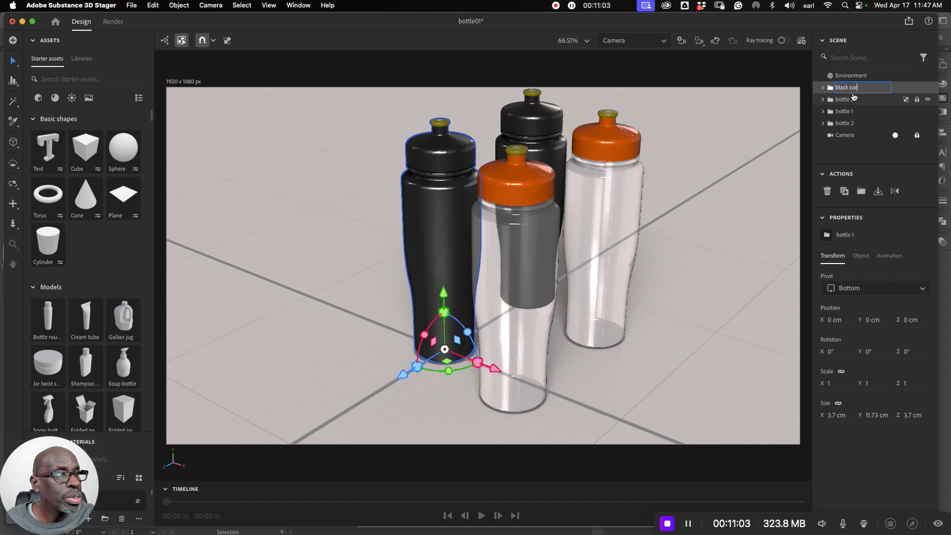
text(bon)
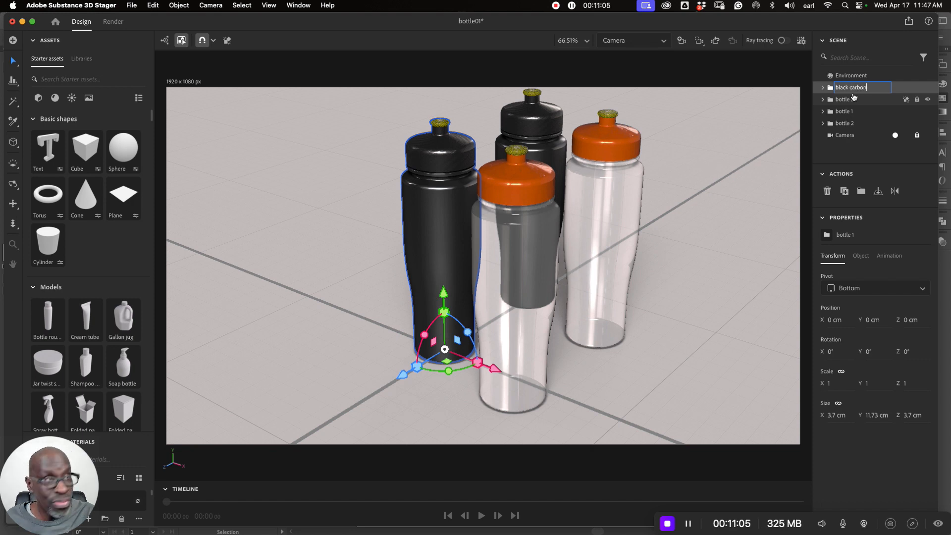
key(Return)
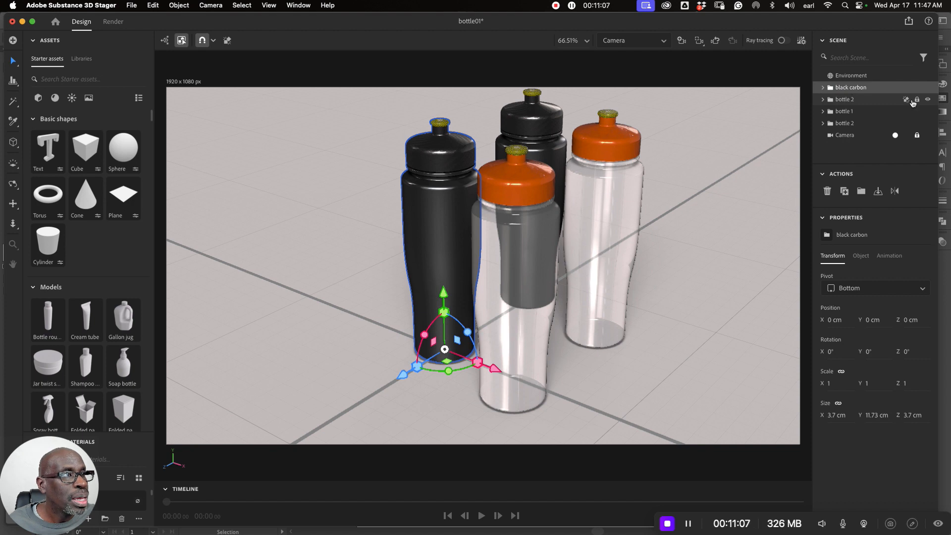
- Identify the front orange-capped bottle's group by toggling the remaining groups' visibility and rename that group "orange"
click(928, 100)
click(928, 100)
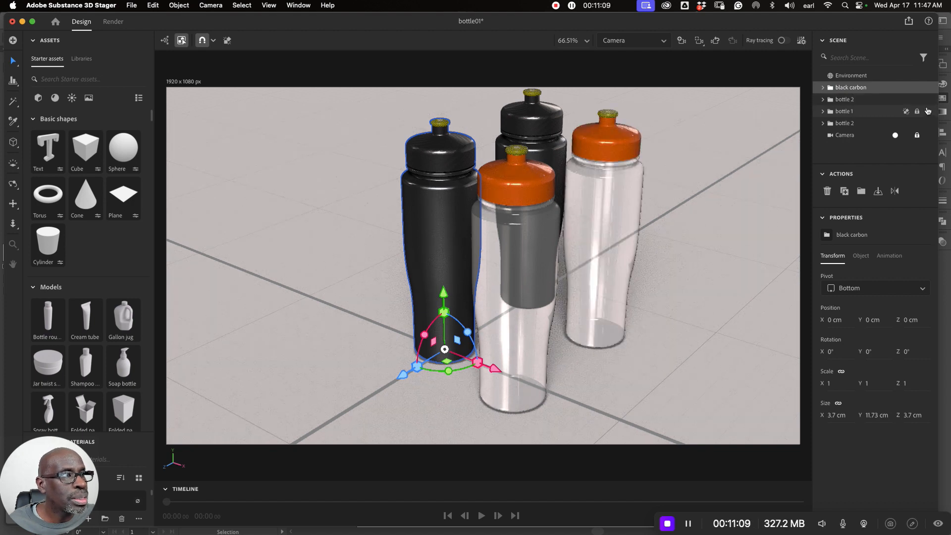
click(928, 113)
click(928, 113)
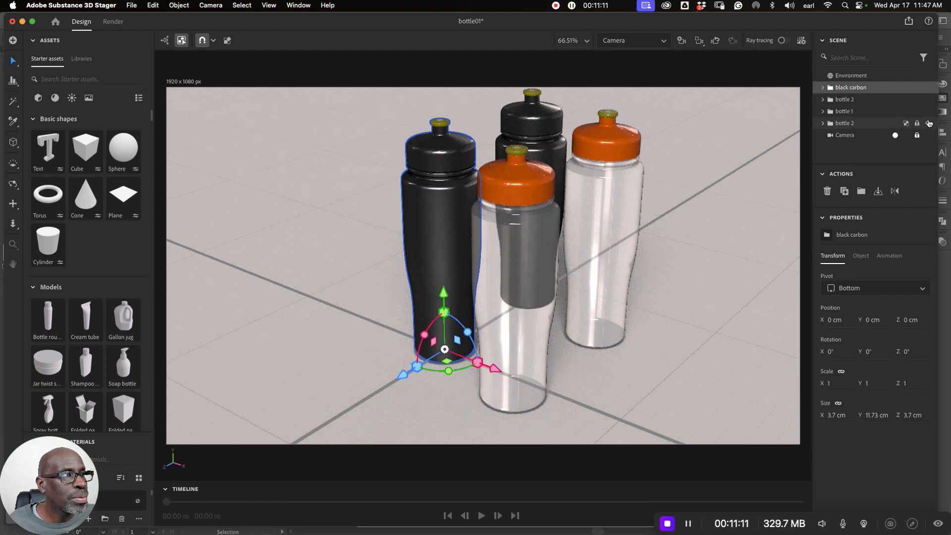
click(928, 123)
click(927, 123)
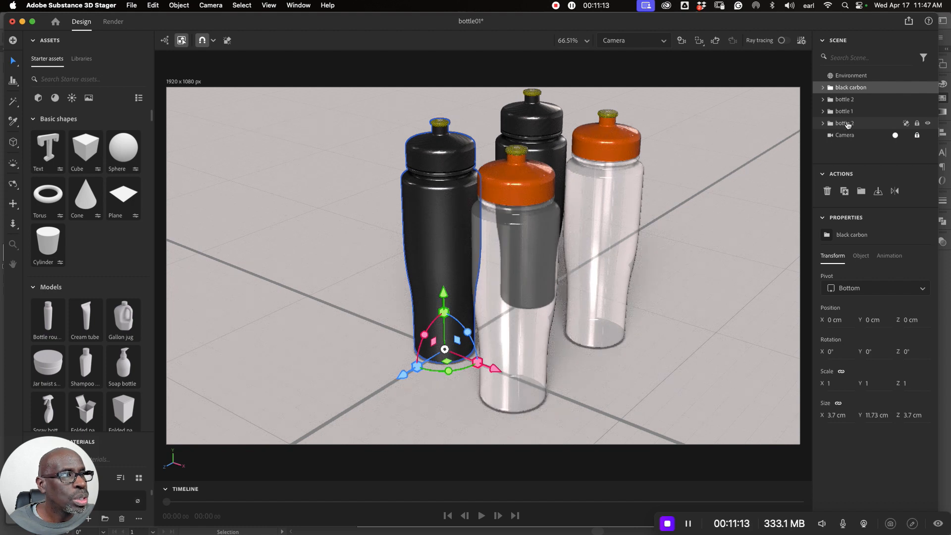
double_click(846, 123)
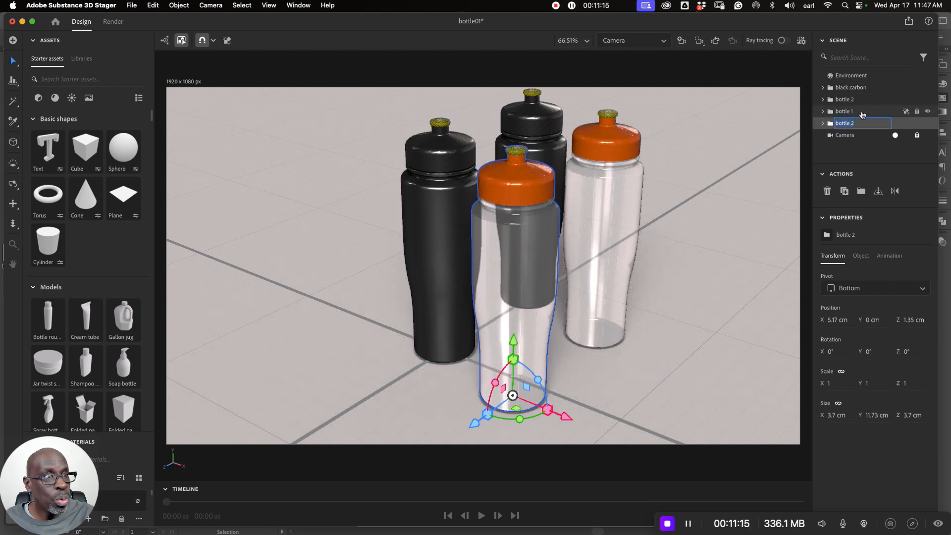
text(orange)
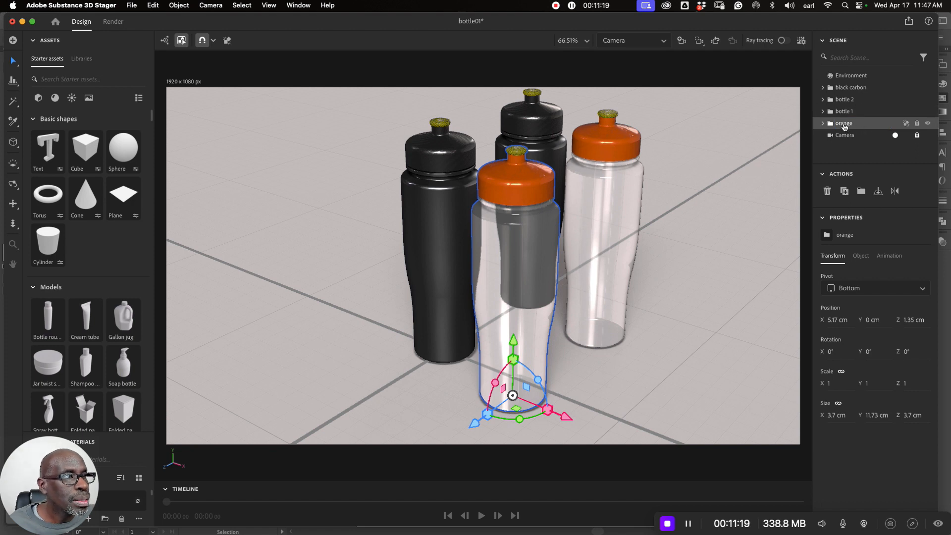
- Move the orange group directly below the black carbon group in the scene hierarchy and clear the selection
drag(844, 126, 843, 97)
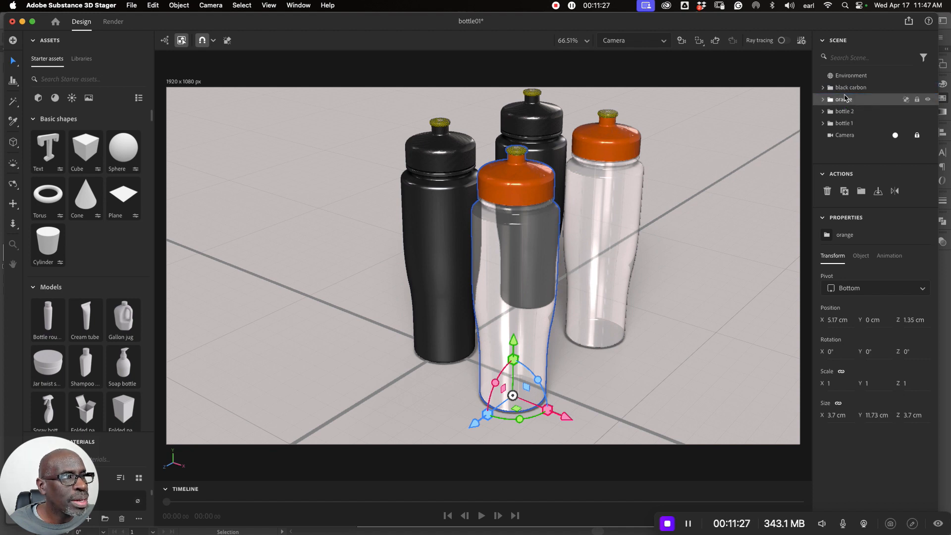
click(854, 88)
click(843, 99)
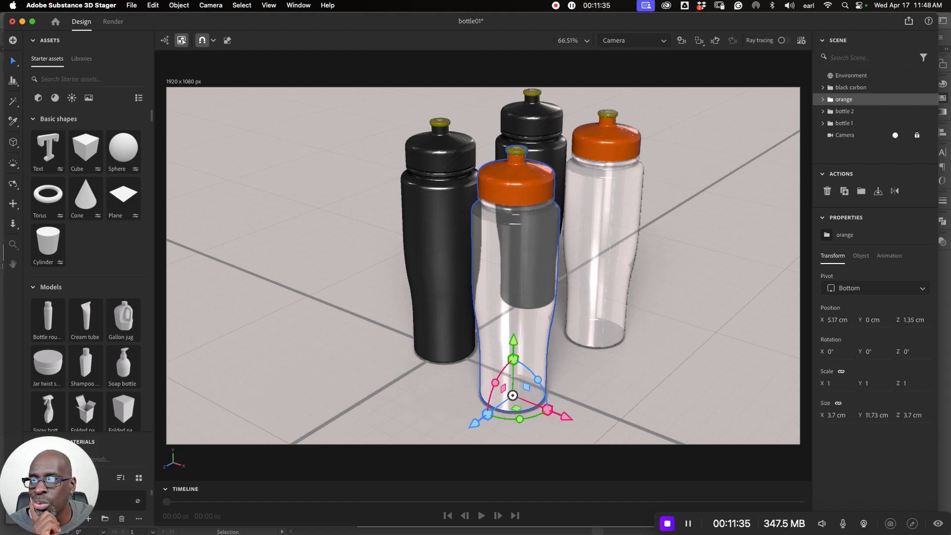
click(246, 326)
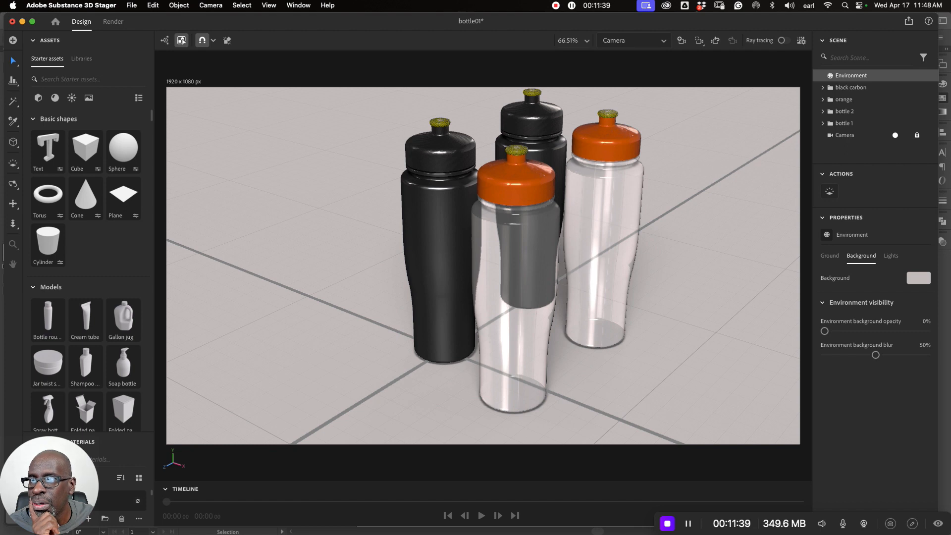
- Import the four gear models one by one into the empty area beside the bottles and save the bottle01 scene
drag(1, 317, 291, 321)
click(579, 303)
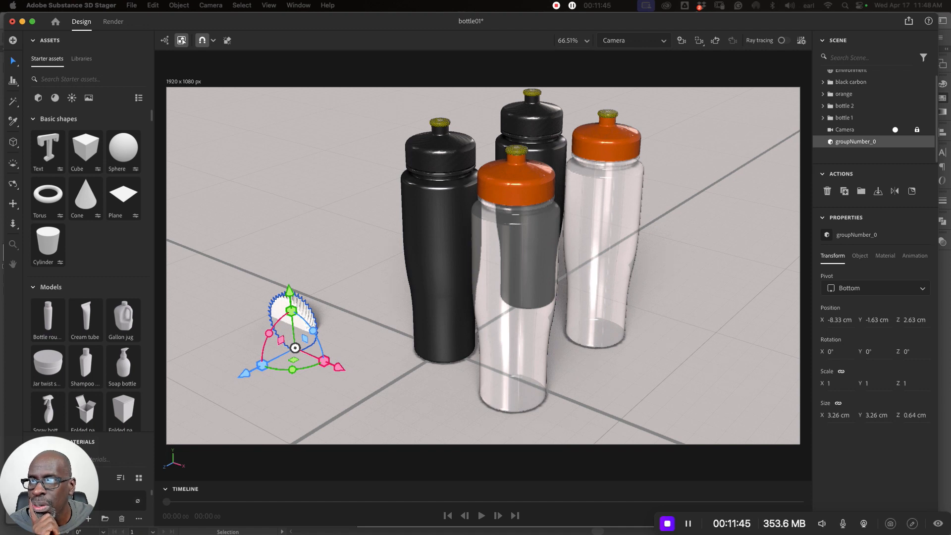
drag(0, 305, 238, 280)
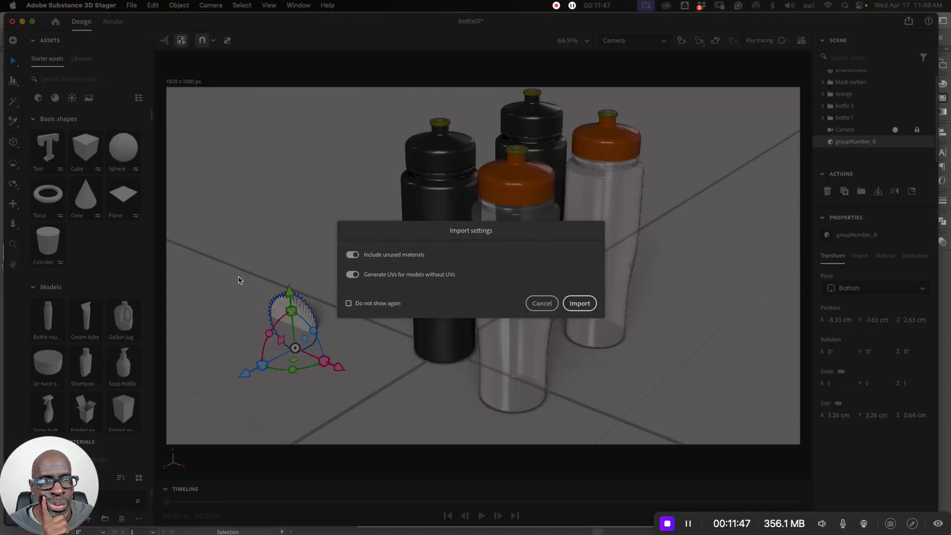
click(580, 303)
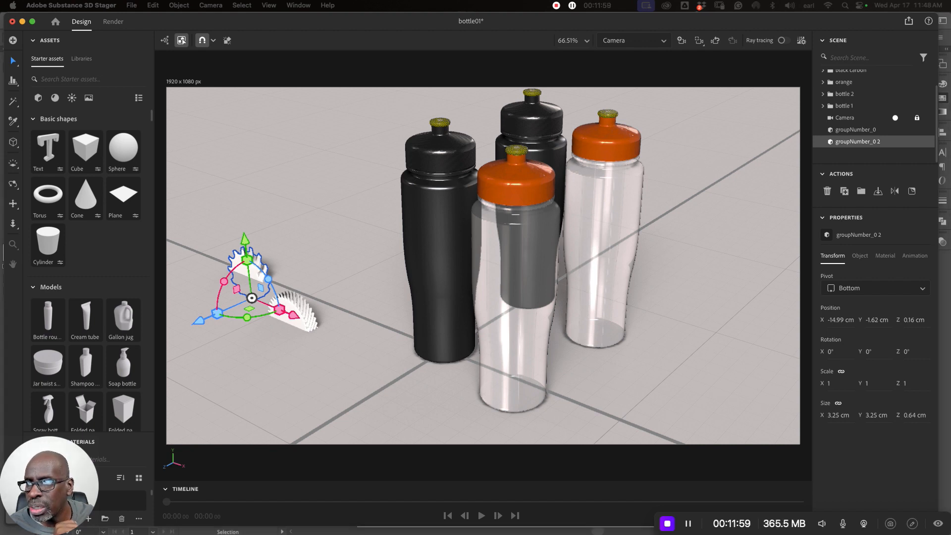
drag(0, 270, 199, 267)
click(579, 303)
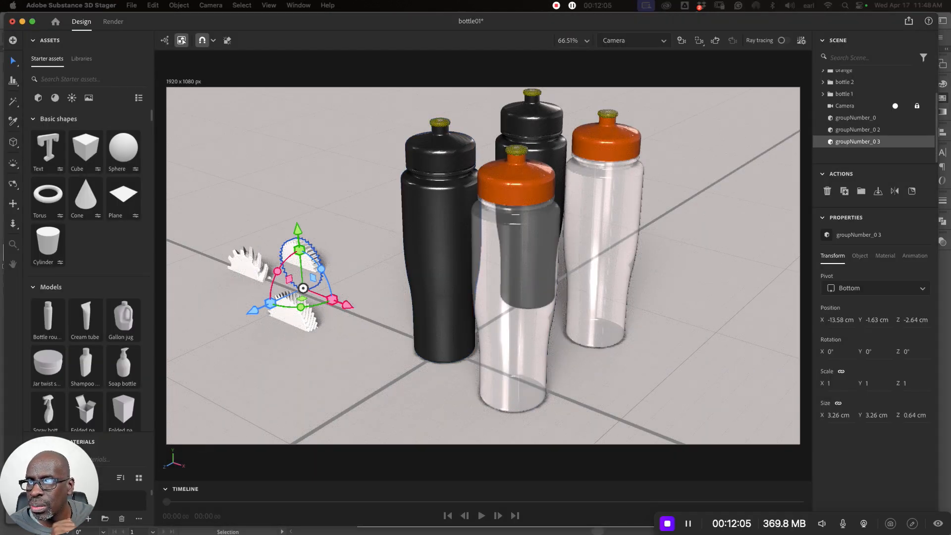
drag(0, 297, 348, 298)
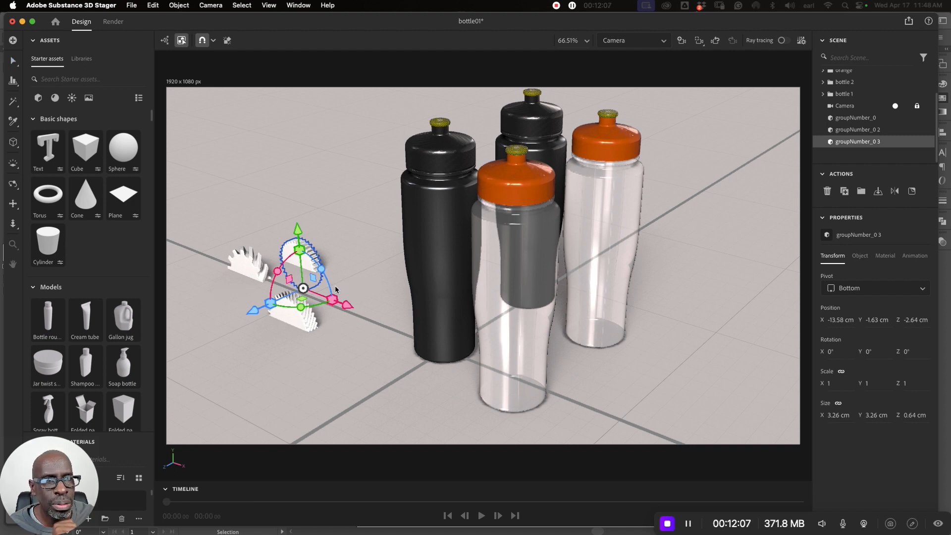
click(580, 303)
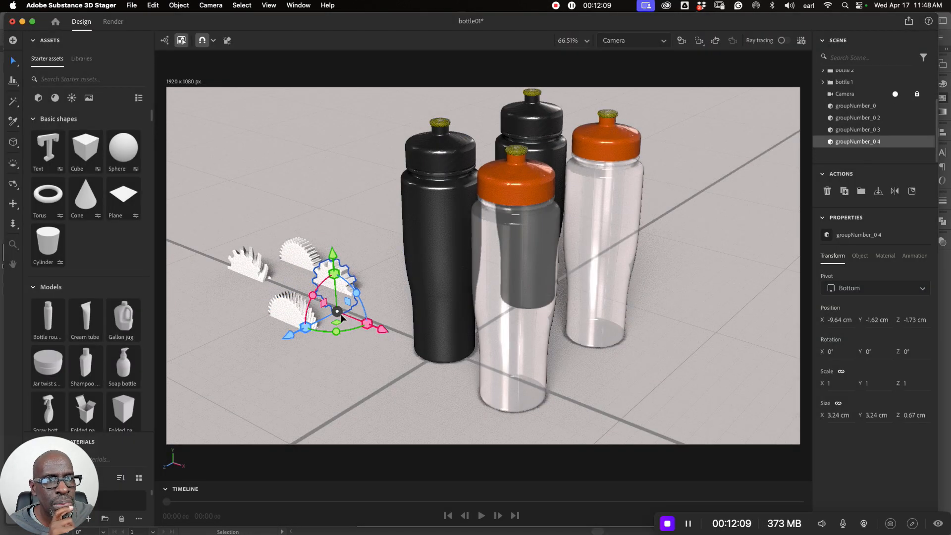
click(132, 5)
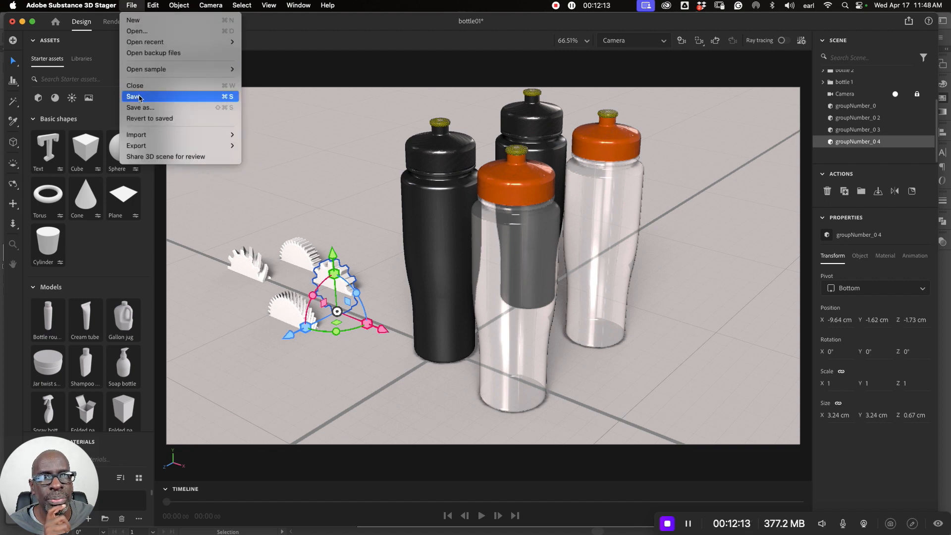
click(143, 96)
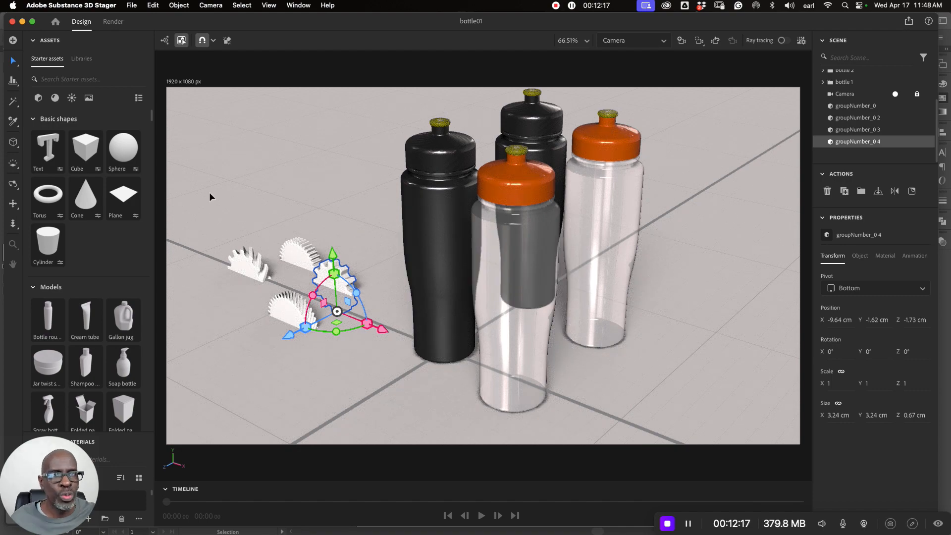
- Raise all four imported gears together above the ground plane to a Y position of 2.6 cm
drag(209, 192, 375, 364)
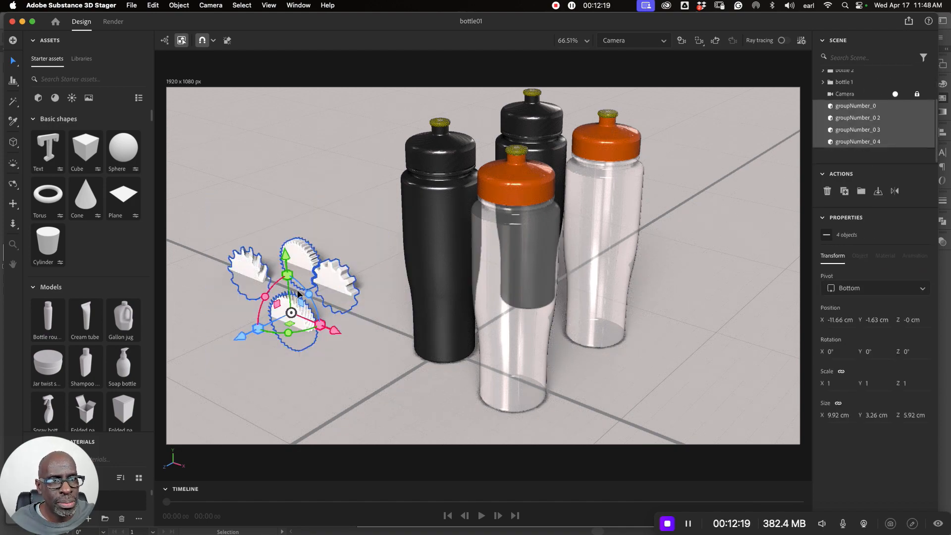
drag(286, 263, 278, 193)
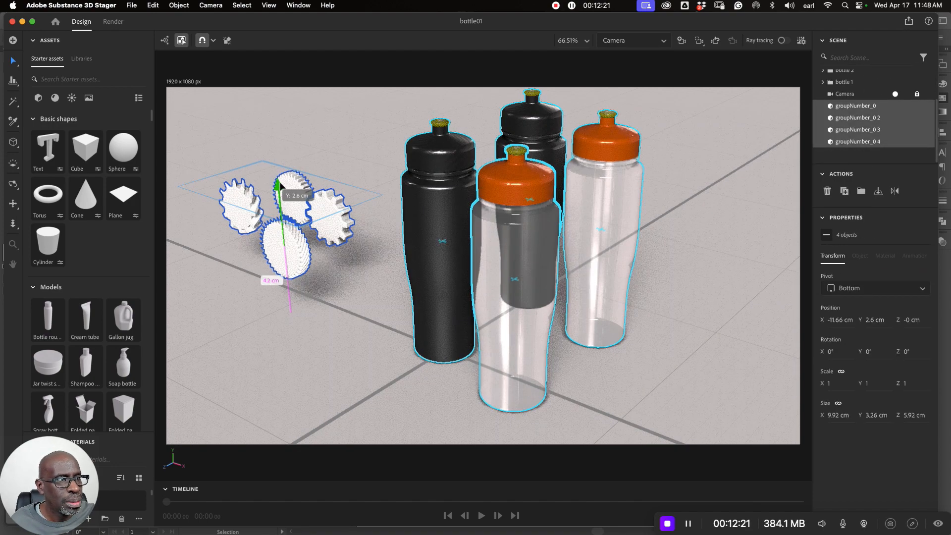
click(311, 296)
- Lay the front gear, groupNumber_0, flat by rotating it about its X axis to 90°, and deselect it
click(287, 264)
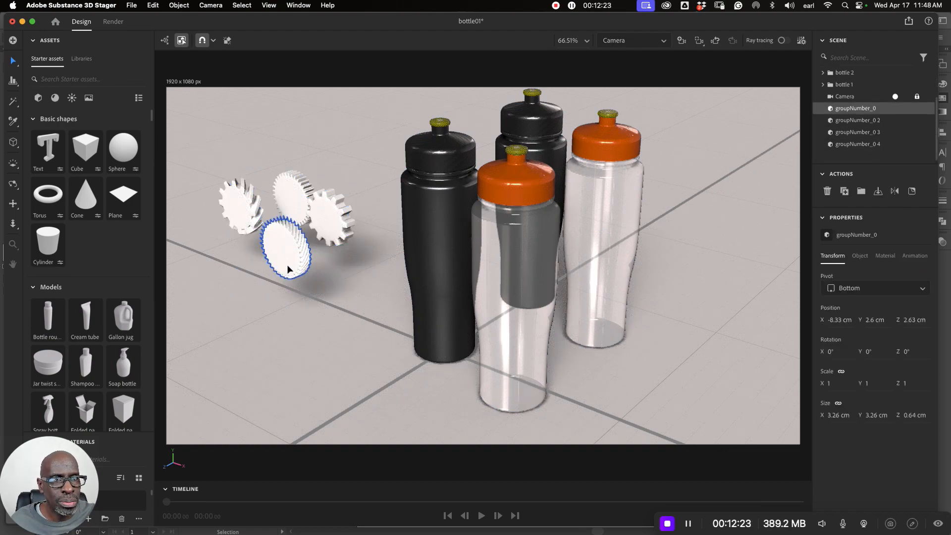
drag(262, 259, 404, 258)
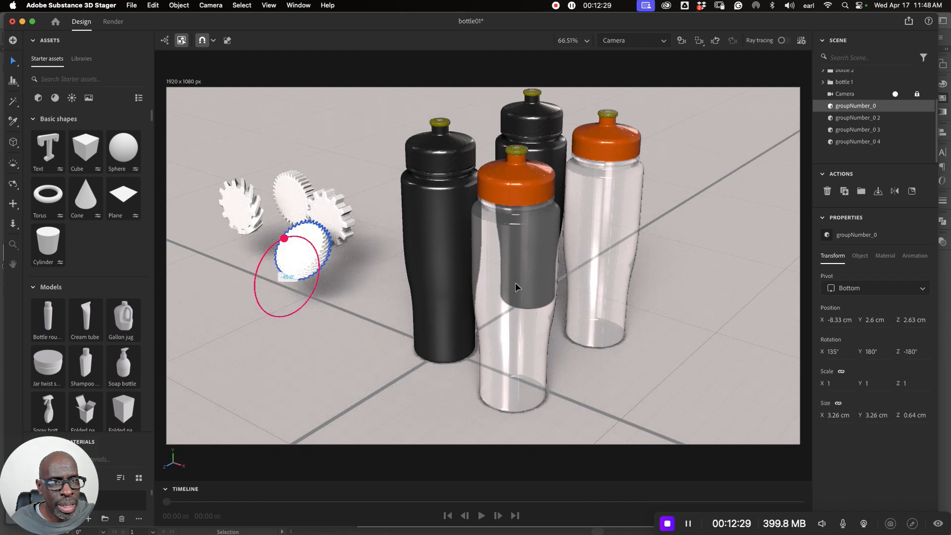
drag(515, 286, 558, 222)
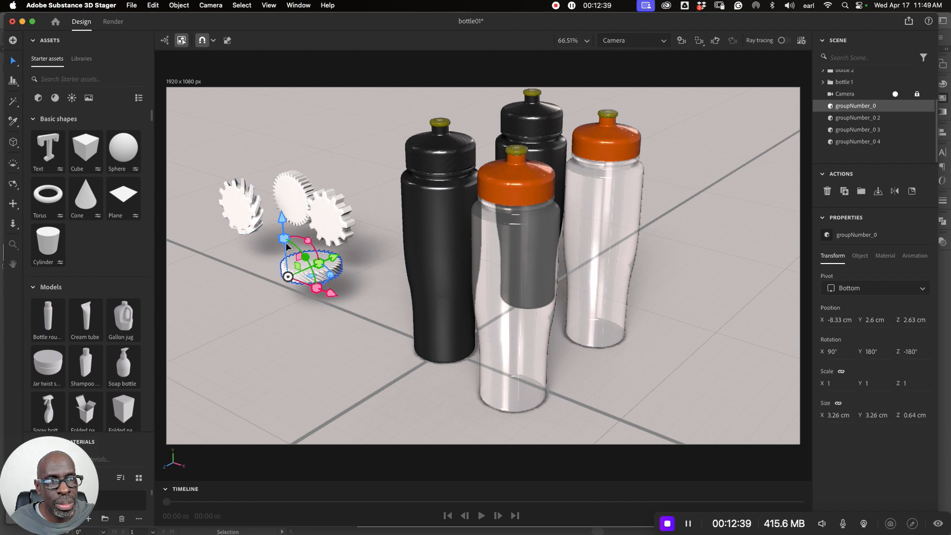
click(255, 232)
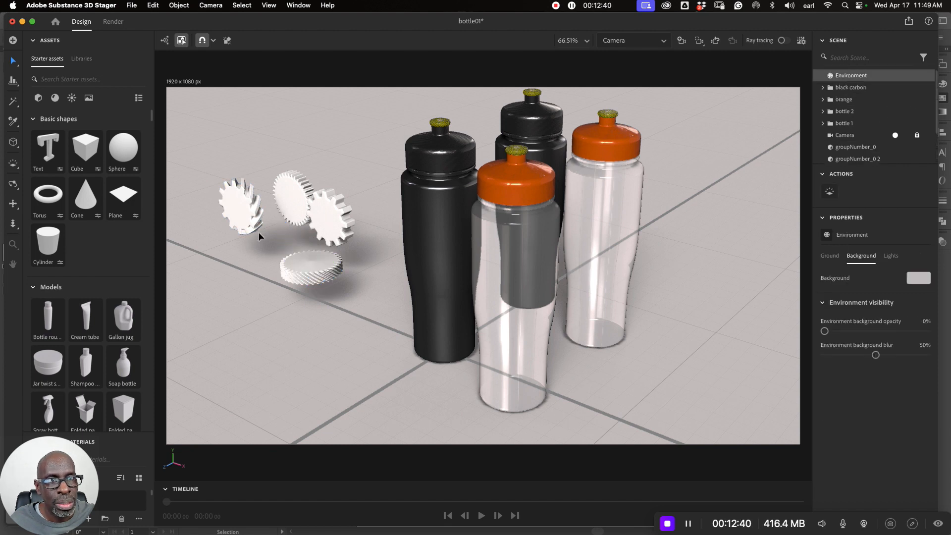
- Switch to the viewport camera and rotate the gear groupNumber_0 2 about X to 90° so it lies flat
click(895, 135)
scroll(362, 361, up, 5)
scroll(370, 366, down, 5)
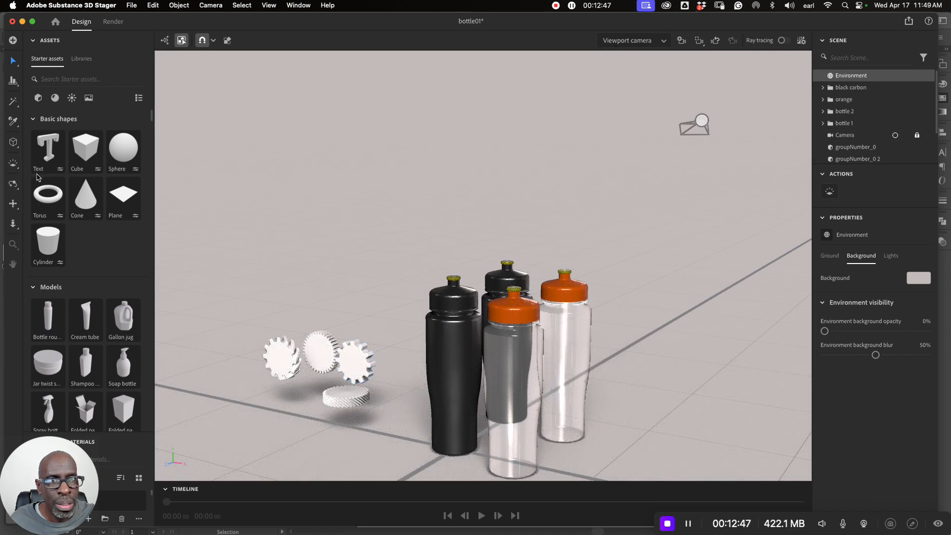
click(13, 205)
drag(367, 335, 465, 232)
scroll(464, 233, up, 6)
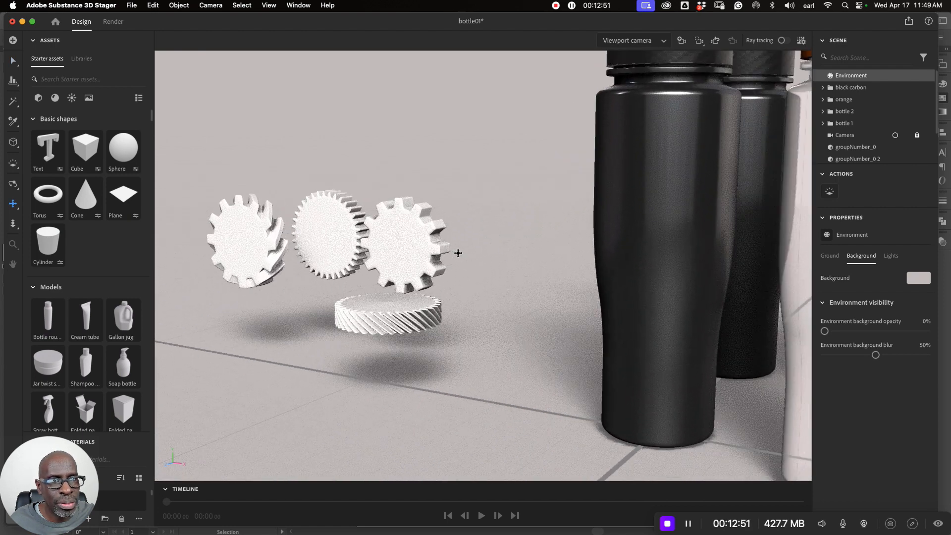
click(13, 60)
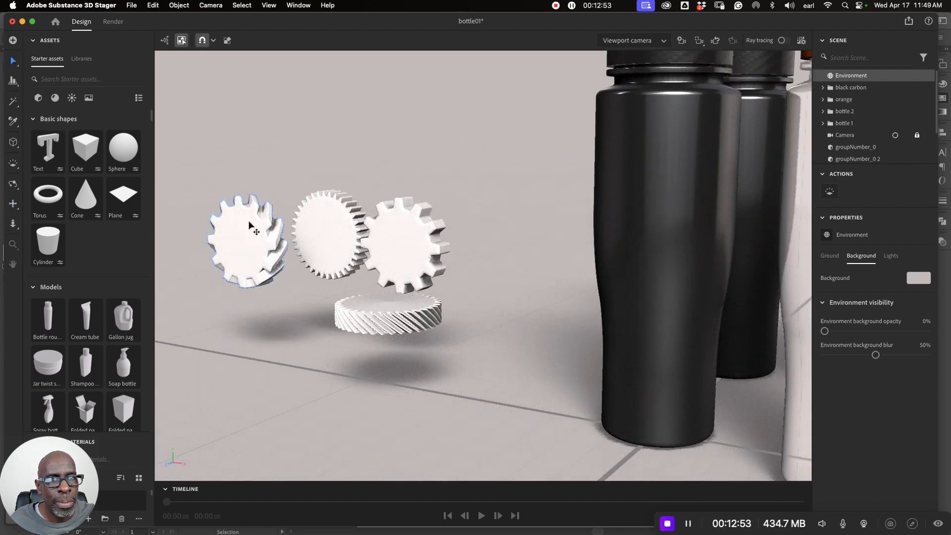
click(229, 280)
drag(226, 264, 600, 158)
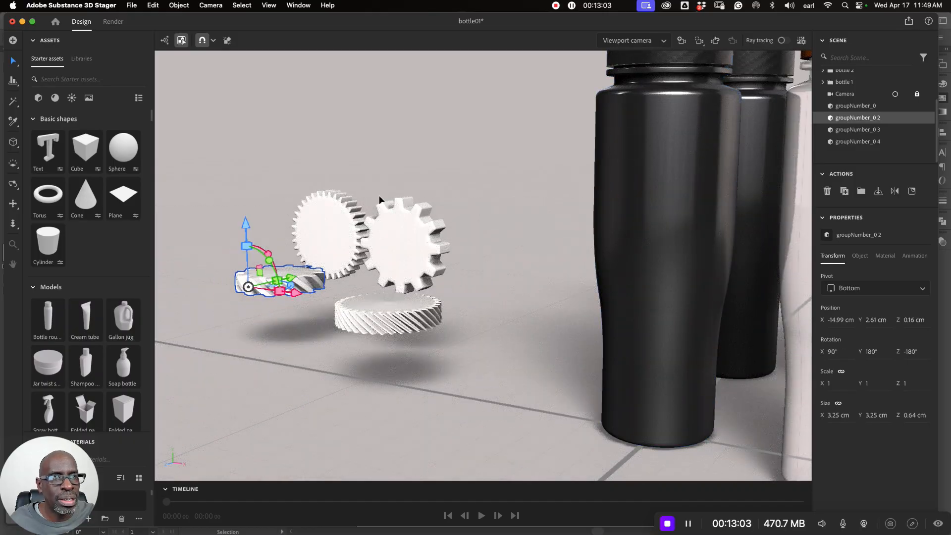
- Rotate the two remaining upright gears, groupNumber_0 3 and groupNumber_0 4, about X to 90° so they lie flat
click(323, 213)
drag(312, 254, 676, 157)
click(398, 251)
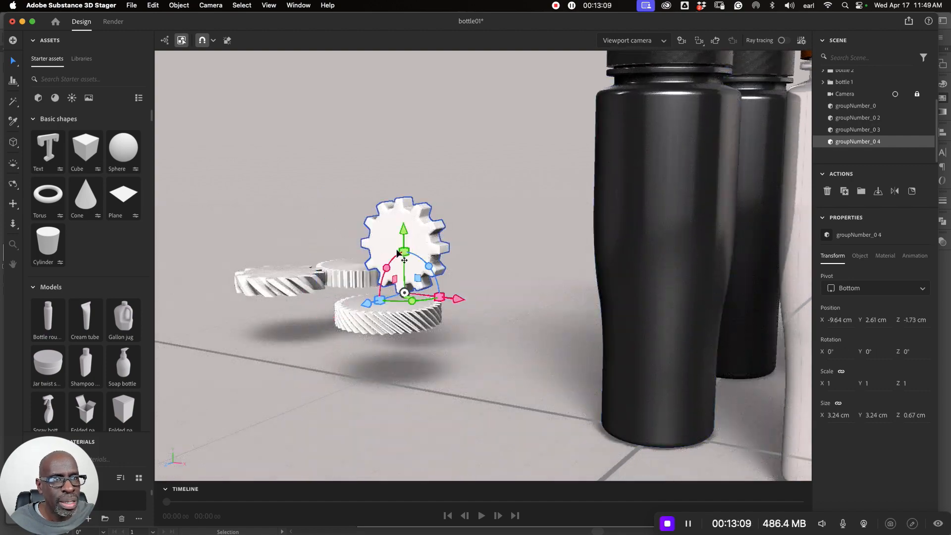
drag(387, 267, 738, 192)
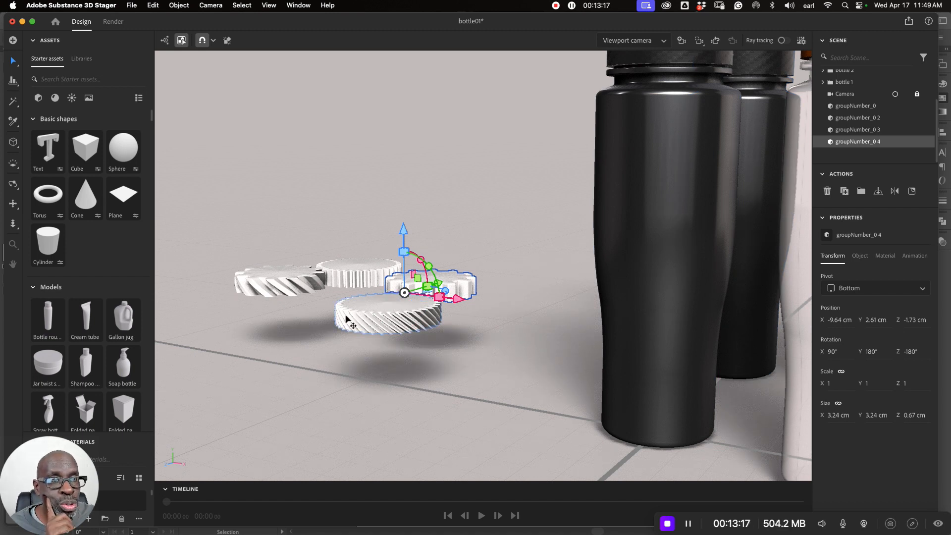
- Set the pivot of the gears groupNumber_0 2 and groupNumber_0 3 to Center
click(261, 292)
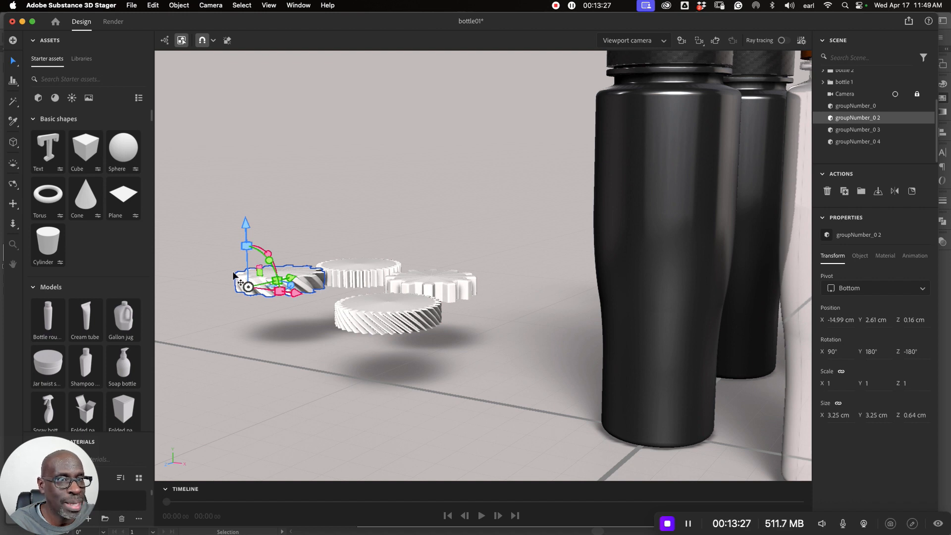
click(923, 289)
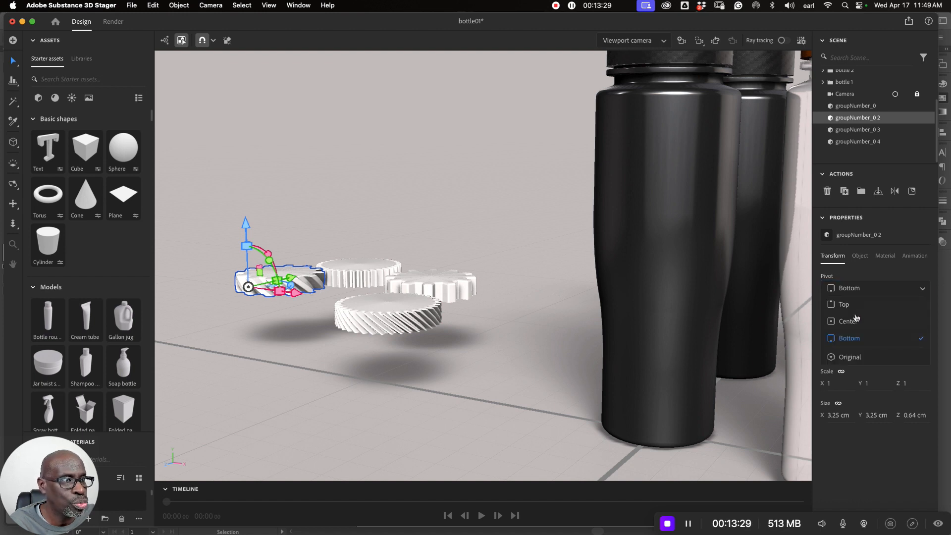
click(848, 322)
click(373, 267)
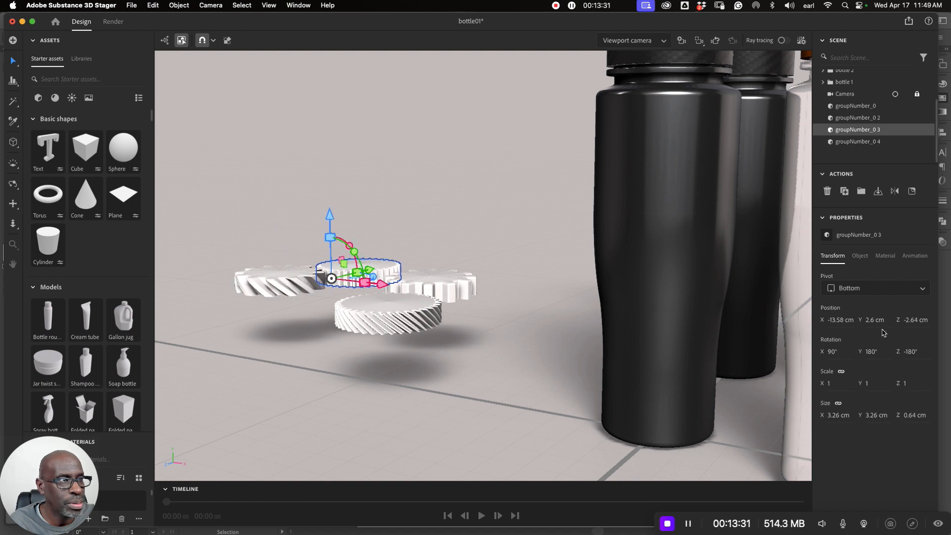
click(921, 292)
click(848, 323)
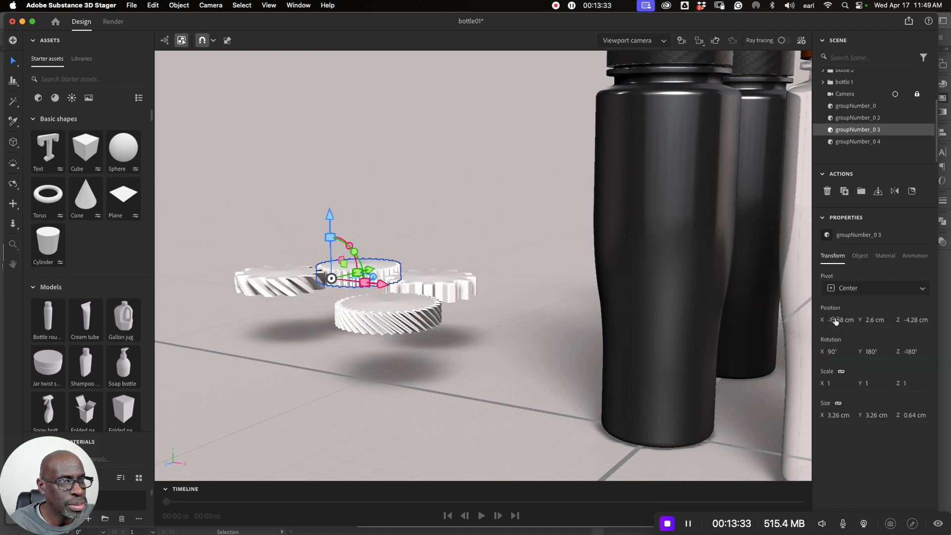
- Set the pivot of the two remaining gears, groupNumber_0 and groupNumber_0 4, to Center and clear the selection
click(412, 311)
click(911, 288)
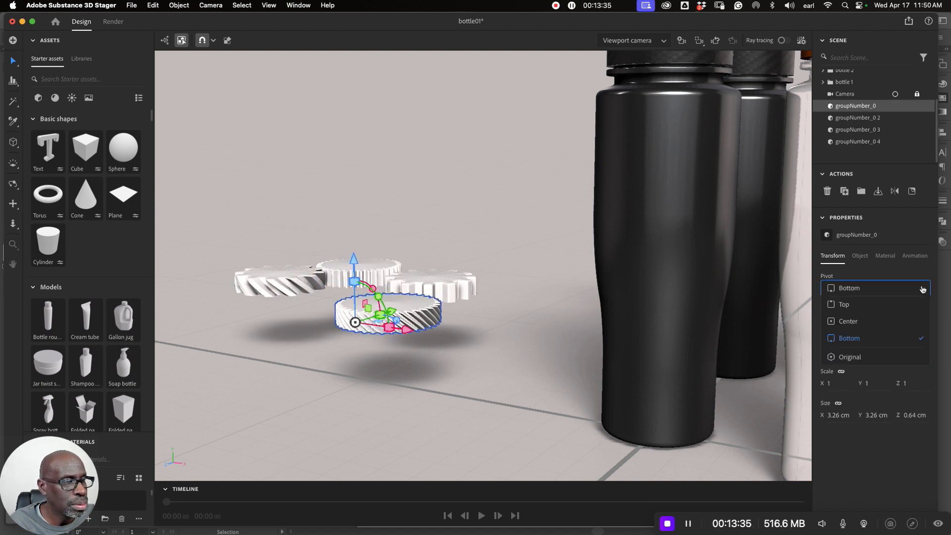
click(842, 328)
click(468, 287)
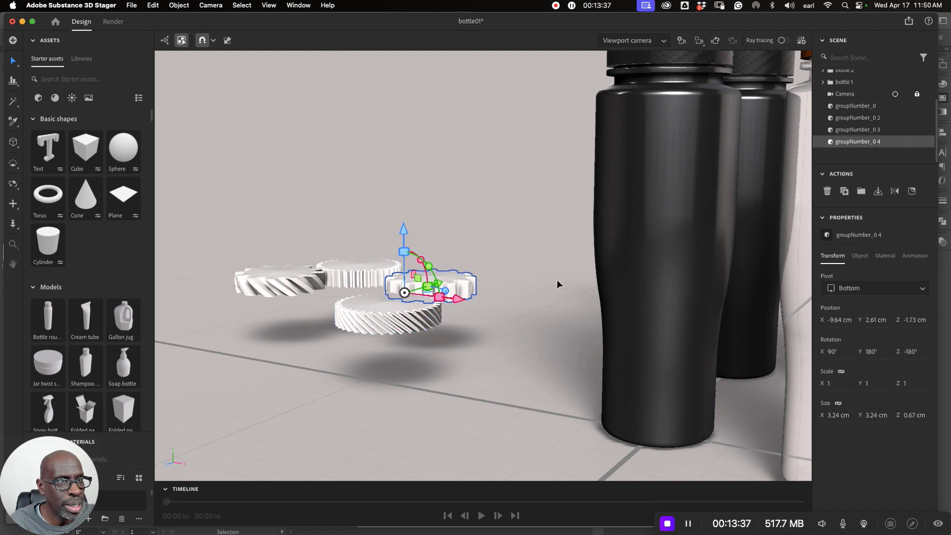
click(921, 288)
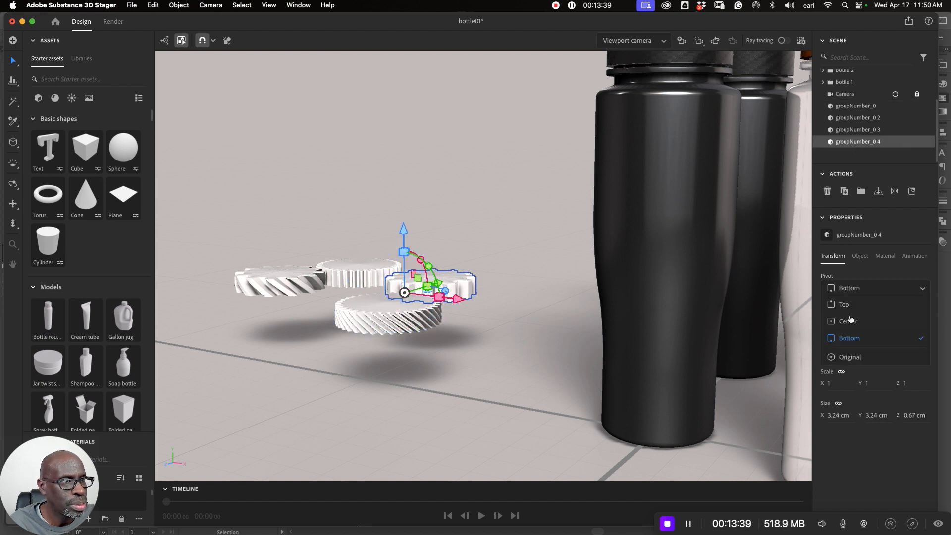
click(845, 321)
click(563, 292)
- Raise all four gears together to just above bottle height, with their centers at a Y position of about 12.6 cm, and deselect them
scroll(558, 302, down, 5)
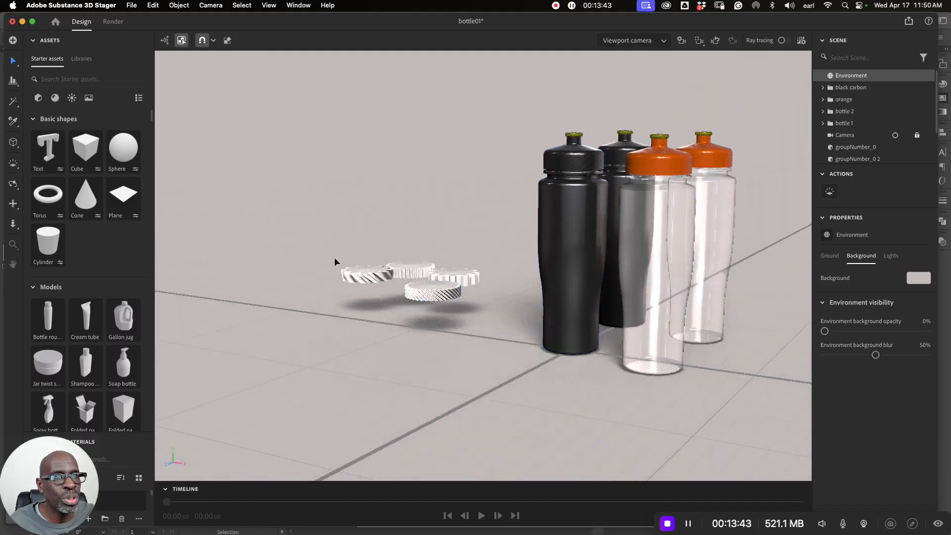
drag(314, 234, 478, 302)
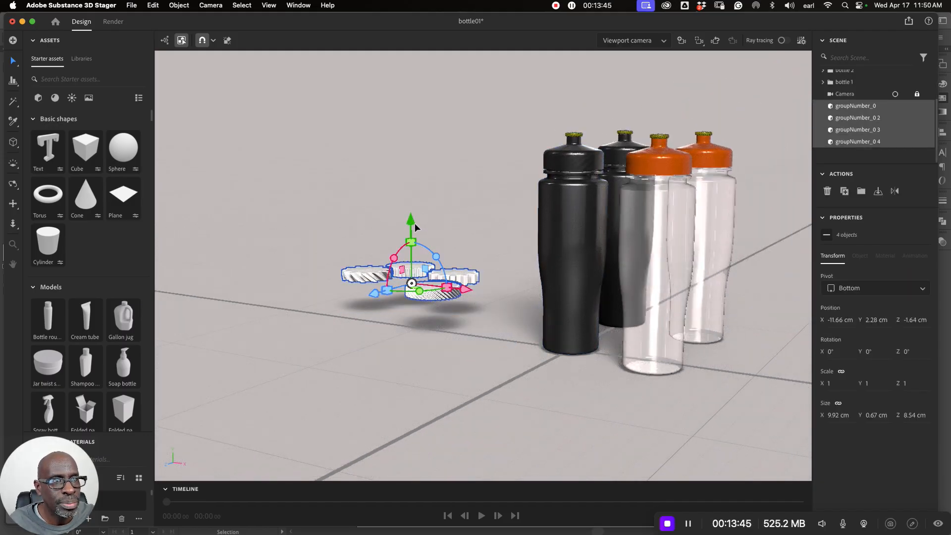
drag(410, 222, 456, 52)
click(476, 203)
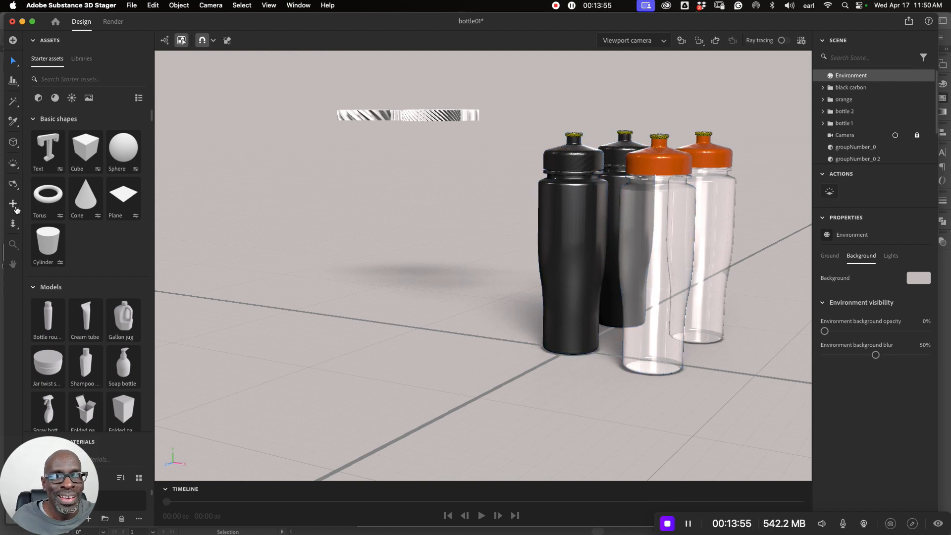
- Select the gear groupNumber_0 with the front orange-capped bottle and align them along X at the bottle-side edge using Align and Distribute
key(g)
drag(555, 296, 399, 303)
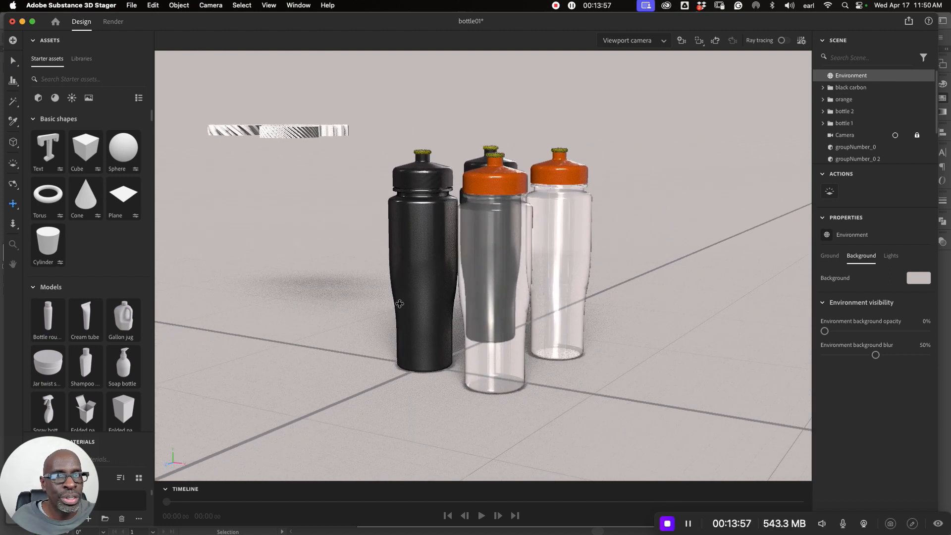
click(13, 184)
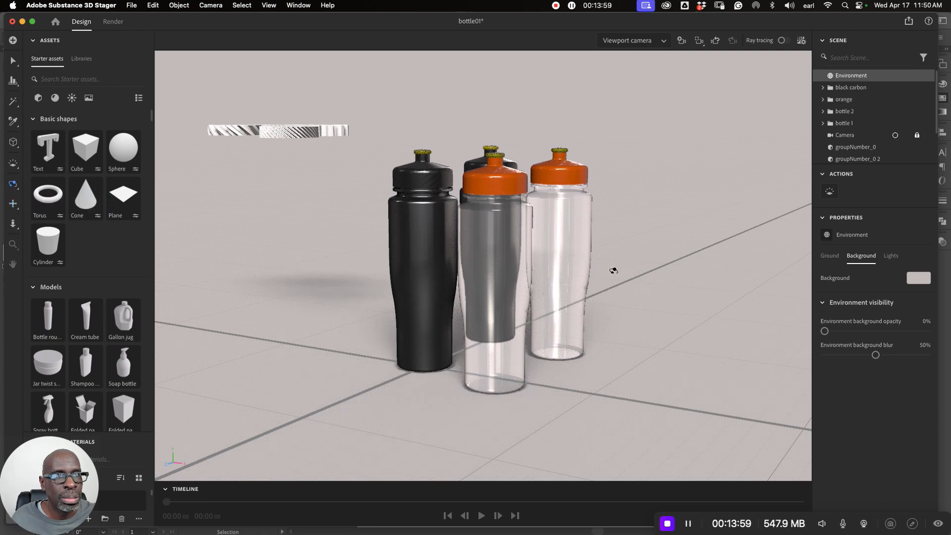
drag(545, 248, 575, 314)
scroll(576, 314, down, 2)
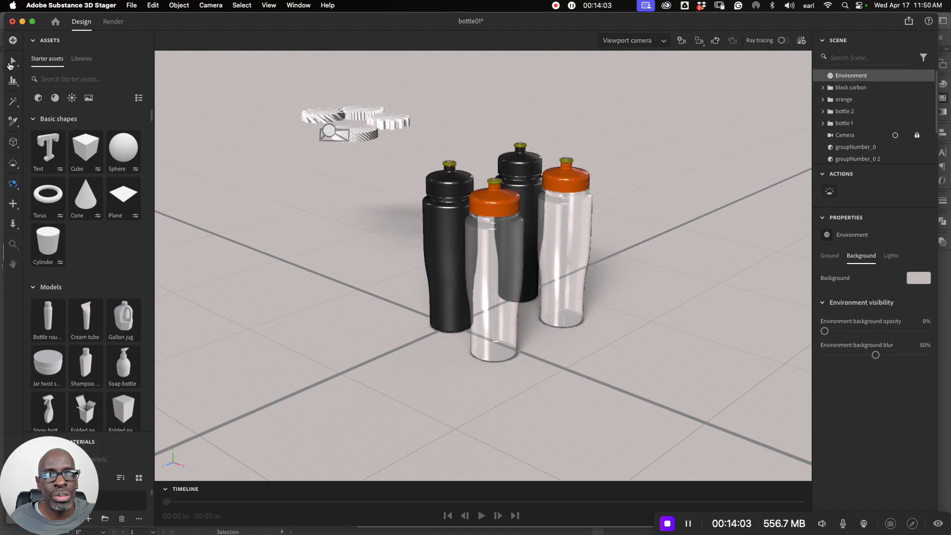
click(12, 61)
click(358, 143)
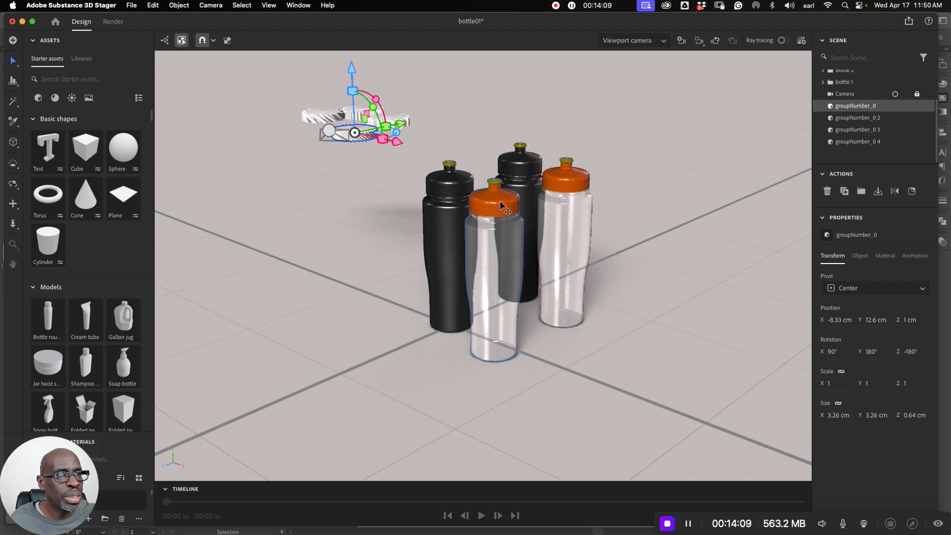
shift+click(501, 224)
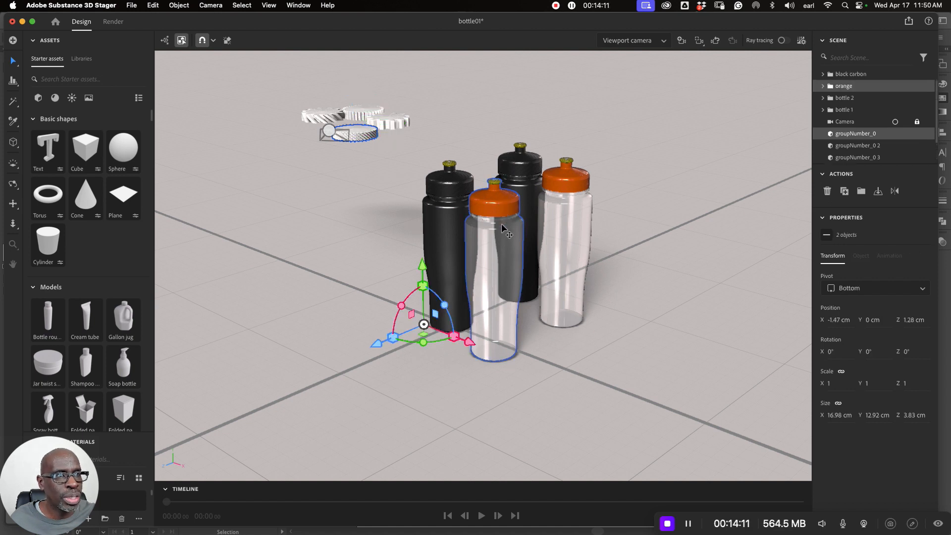
click(14, 81)
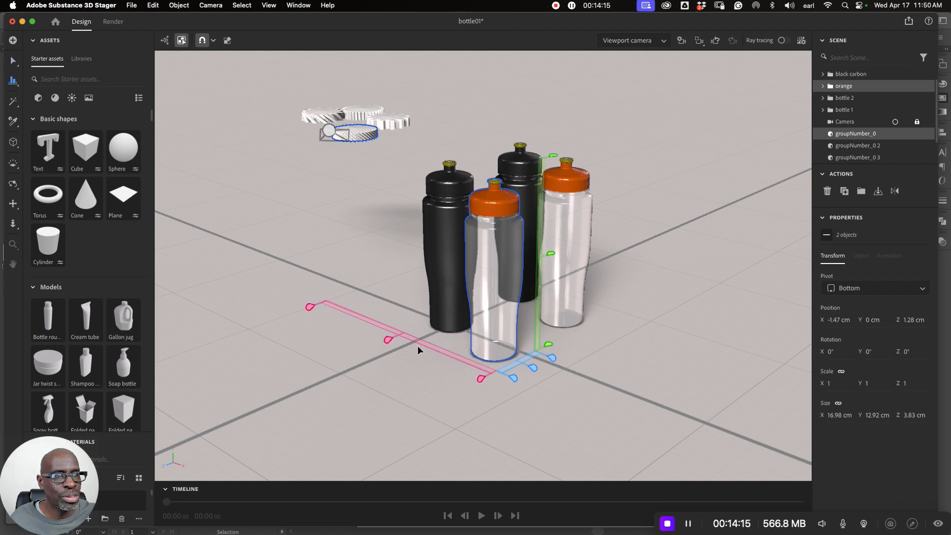
drag(481, 379, 482, 380)
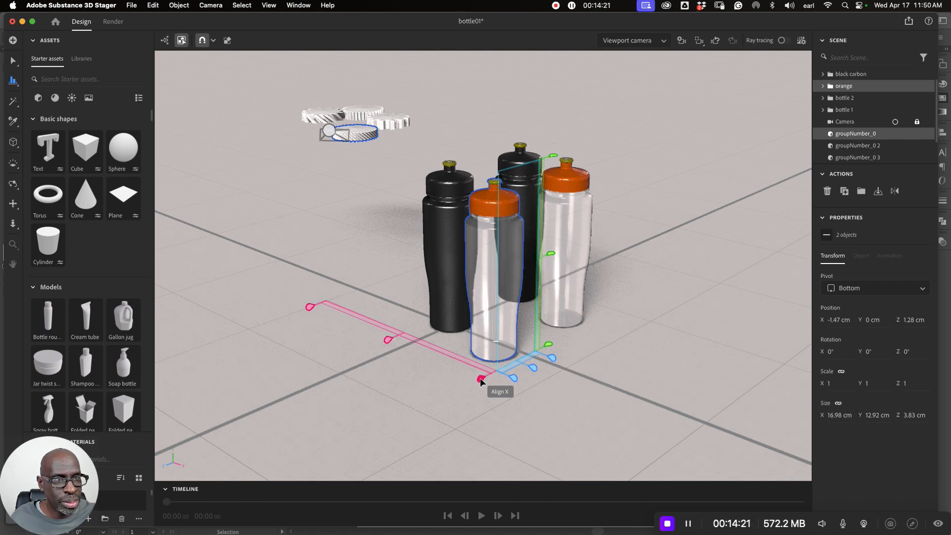
click(481, 381)
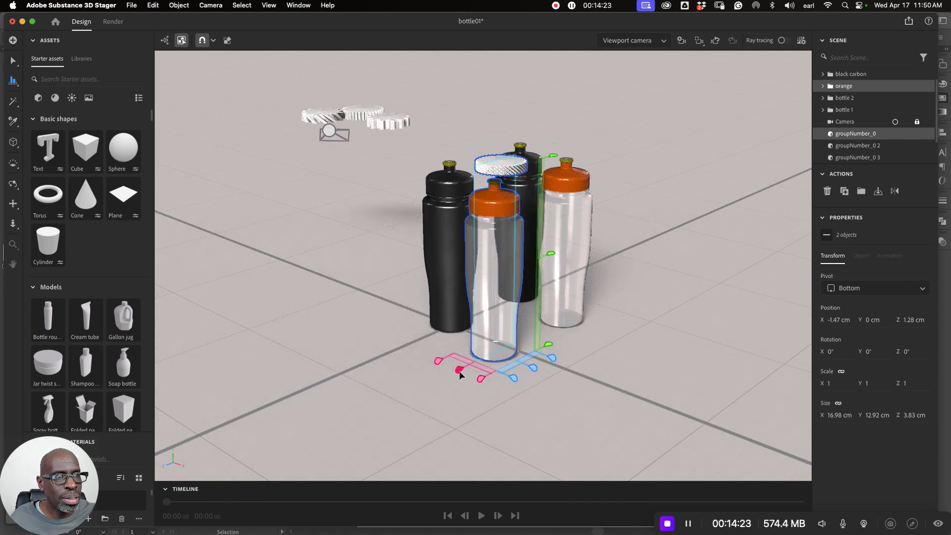
- Align groupNumber_0 and the orange bottle along Z at their front edges, and center them on each other along X
click(513, 378)
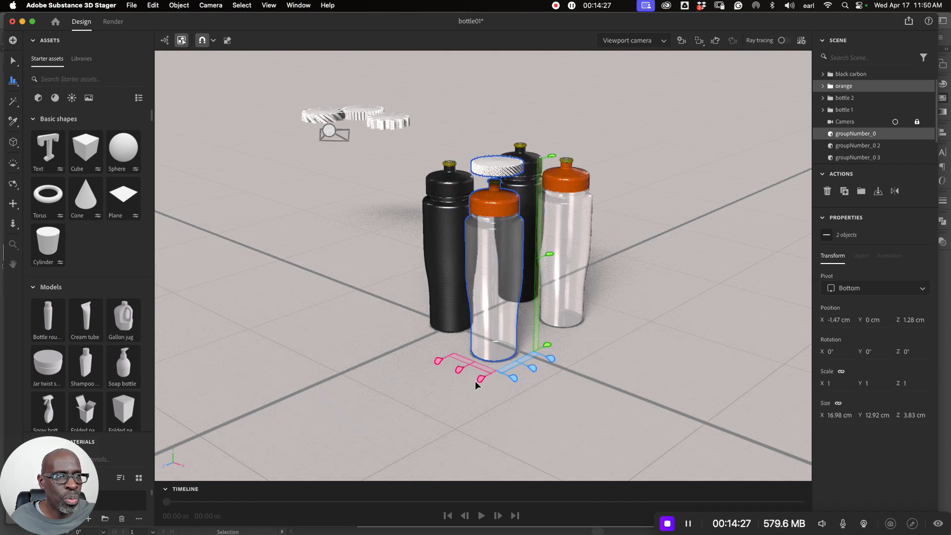
click(459, 370)
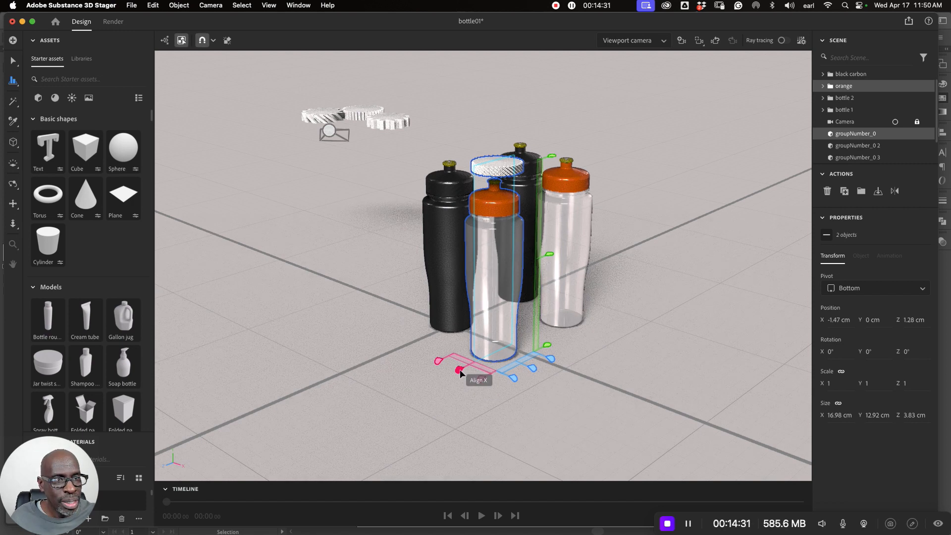
click(459, 370)
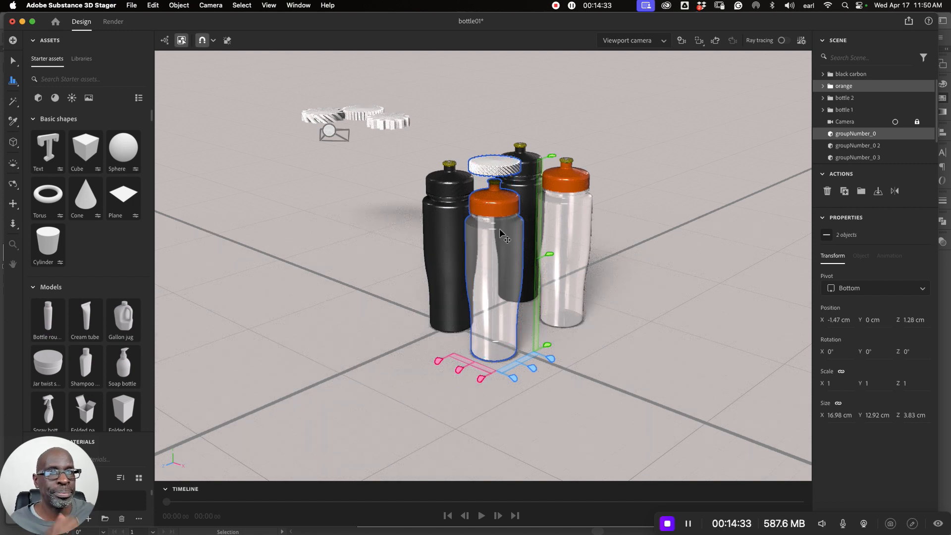
- Align the gear groupNumber_0 2 over the black carbon bottle, centering them on each other along X and Z, and deselect both
click(431, 182)
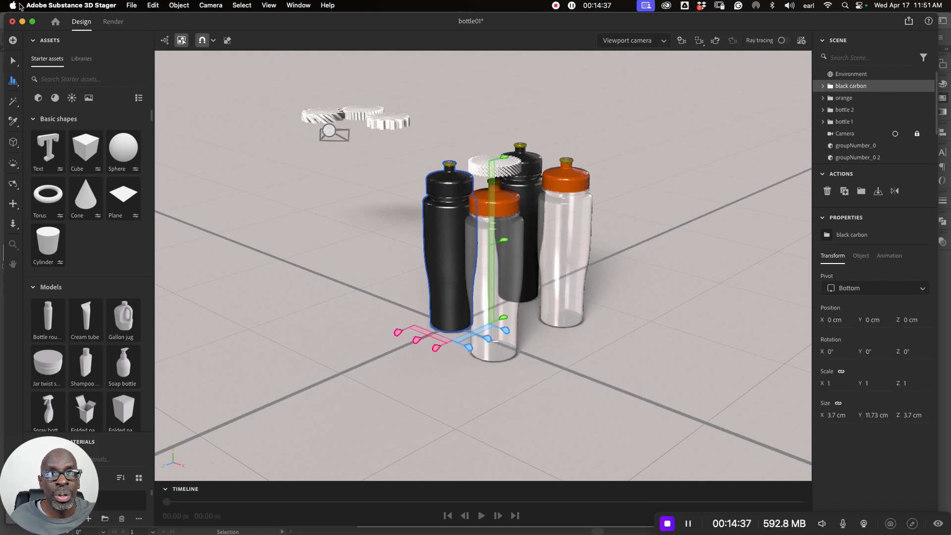
click(13, 60)
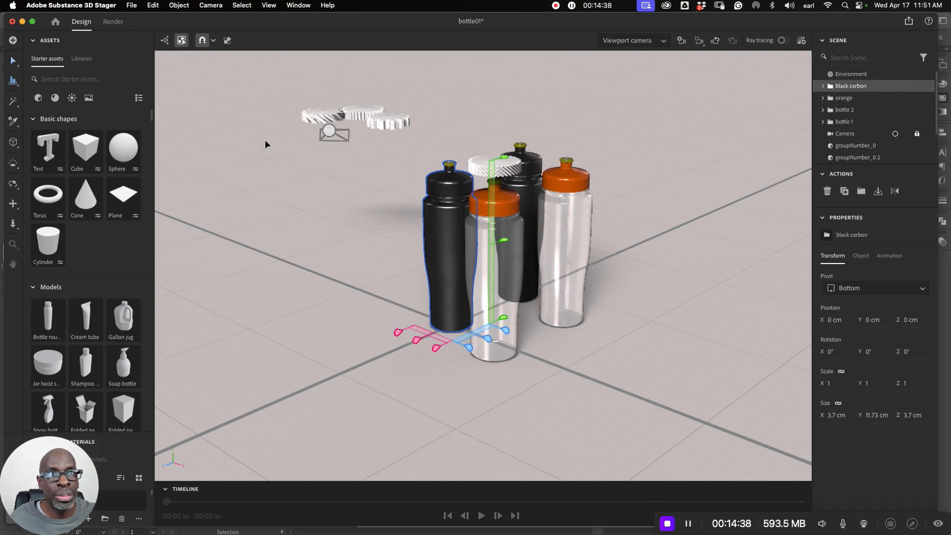
click(364, 207)
click(447, 226)
shift+click(325, 115)
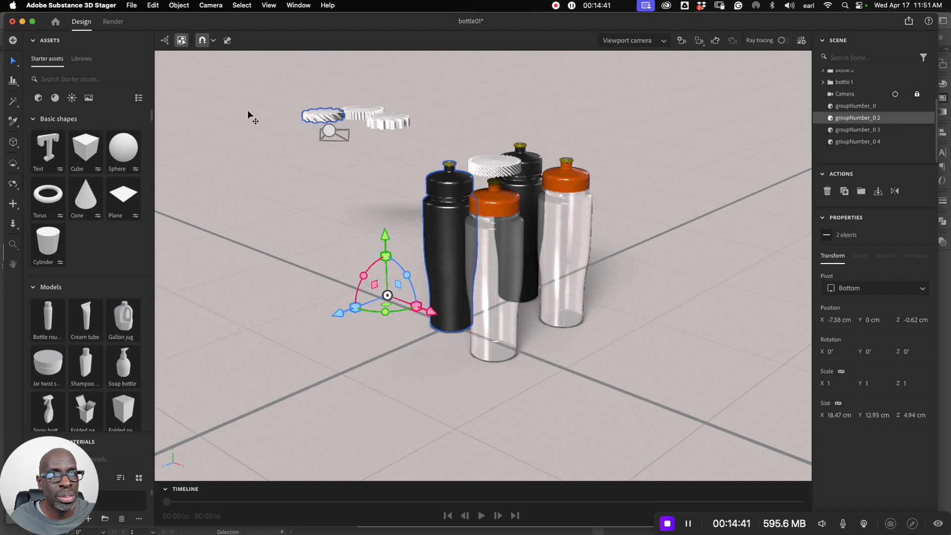
click(12, 80)
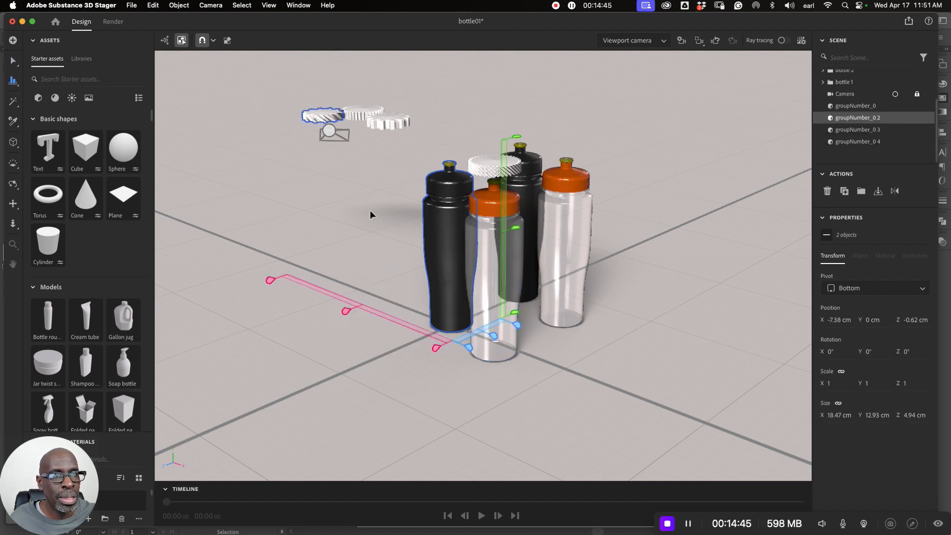
click(436, 348)
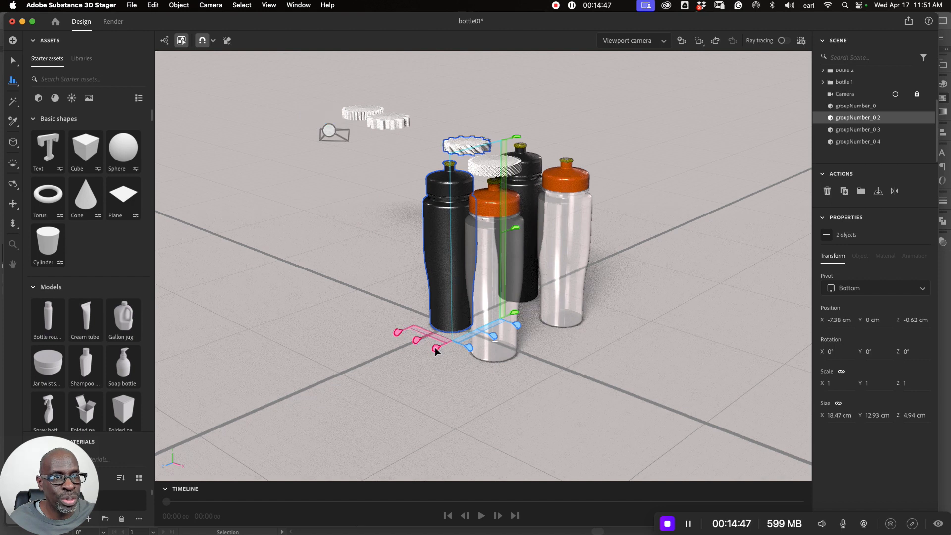
click(488, 342)
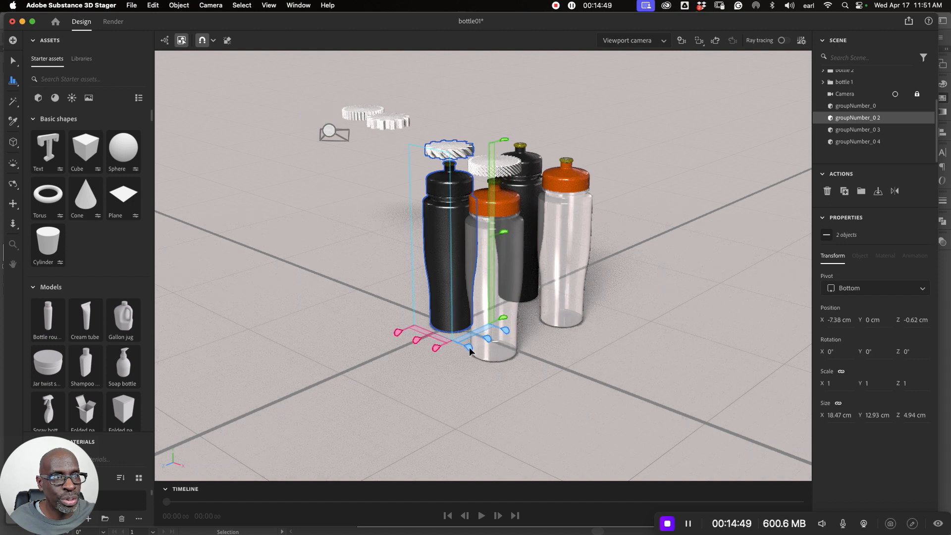
click(416, 342)
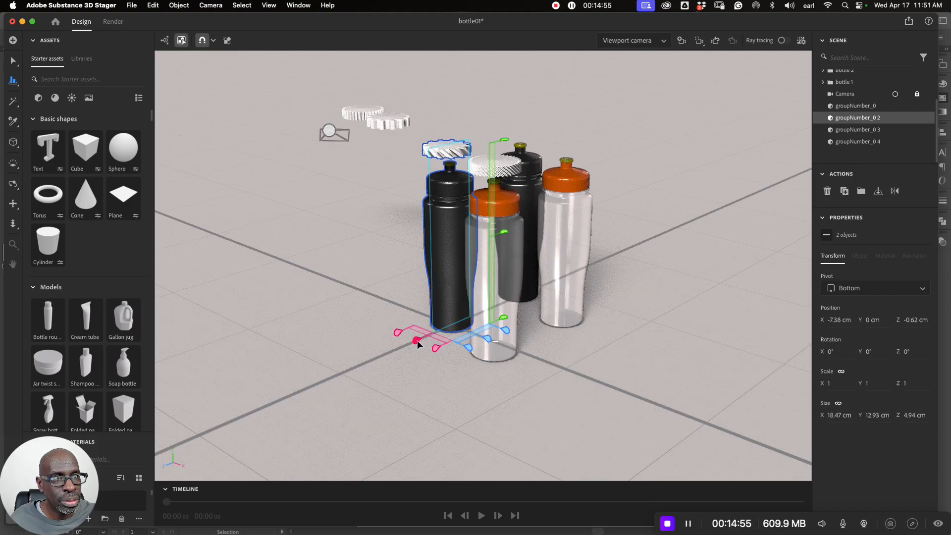
click(348, 266)
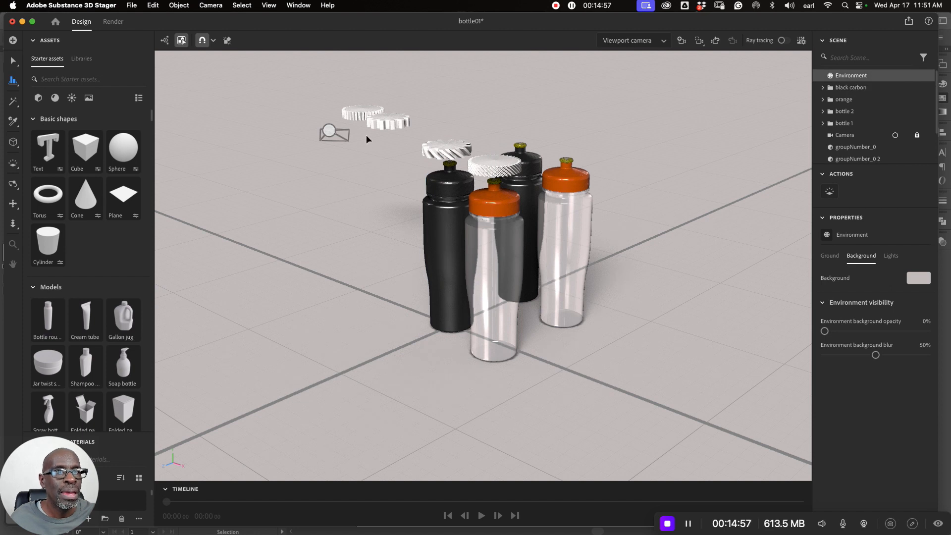
- Align the gear groupNumber_0 4 over the right orange-capped bottle (bottle 2) at their X and Z edges, and center them along X
click(395, 124)
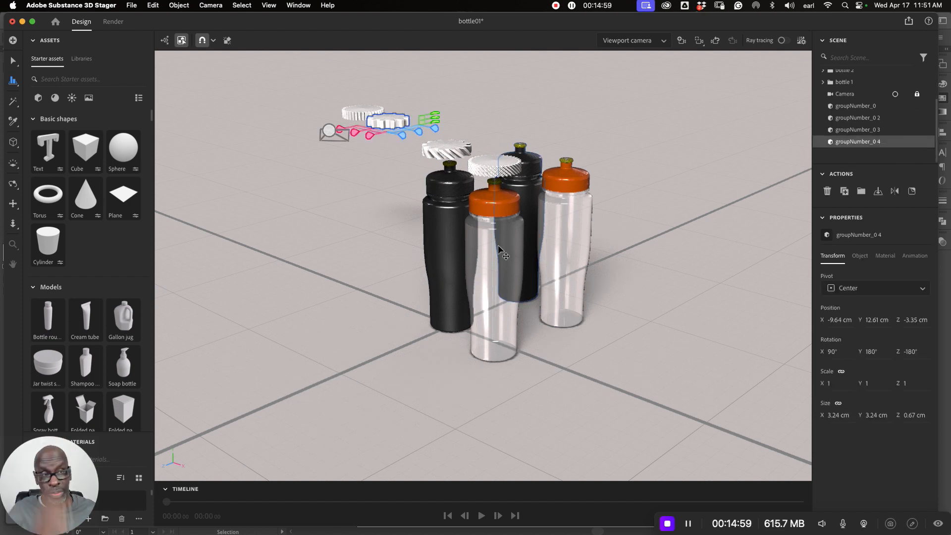
scroll(492, 248, up, 5)
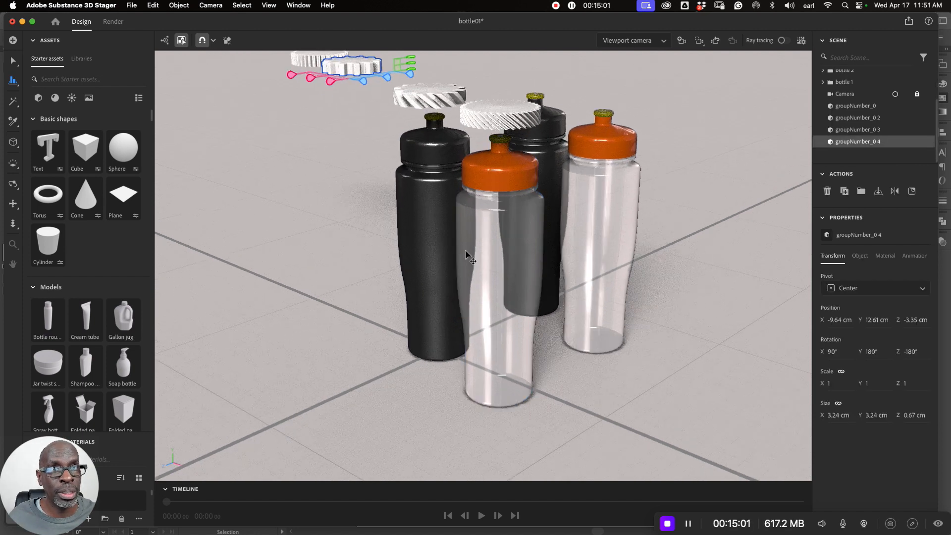
click(13, 203)
drag(347, 214, 320, 284)
click(12, 61)
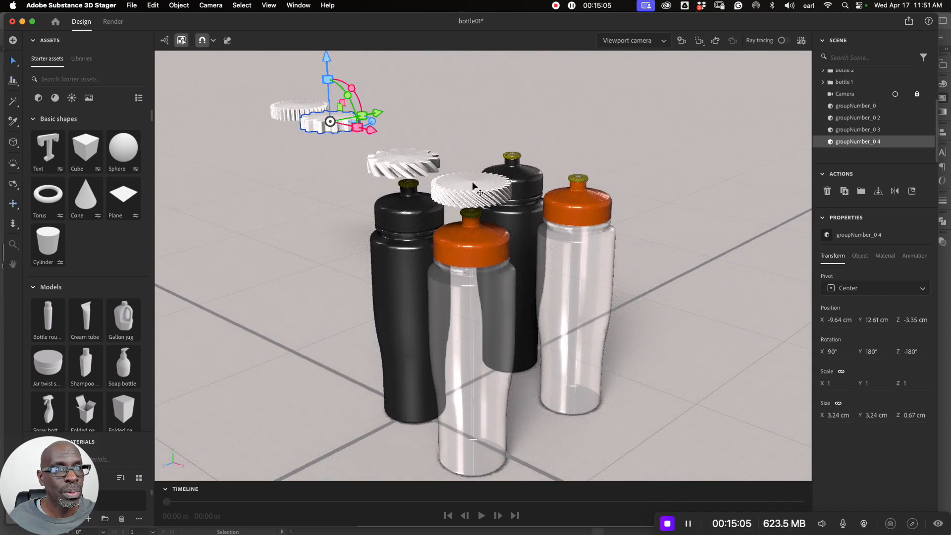
shift+click(581, 201)
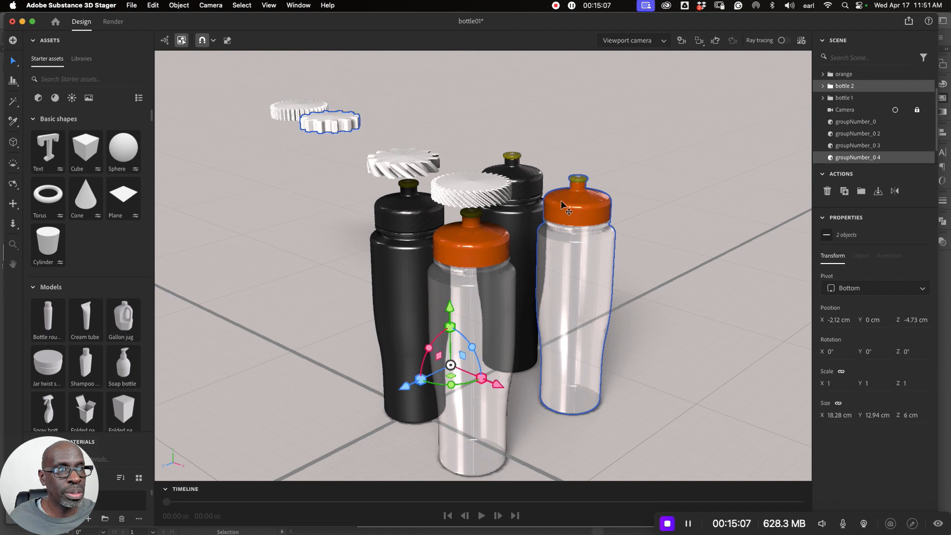
click(8, 87)
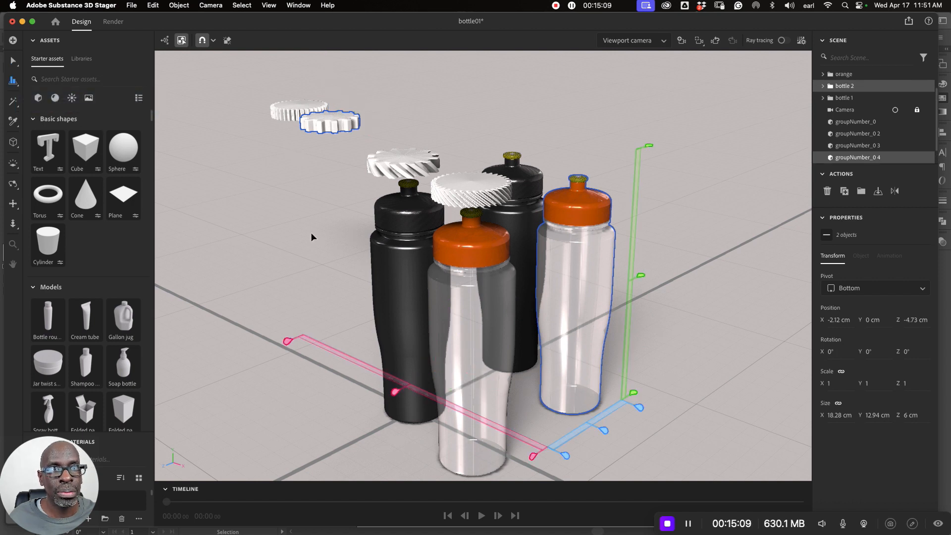
click(534, 456)
click(565, 456)
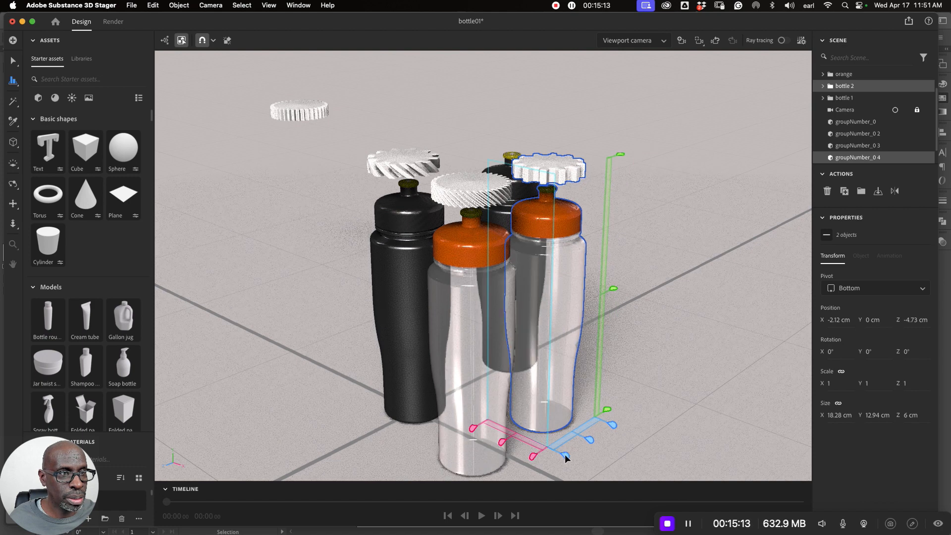
click(500, 442)
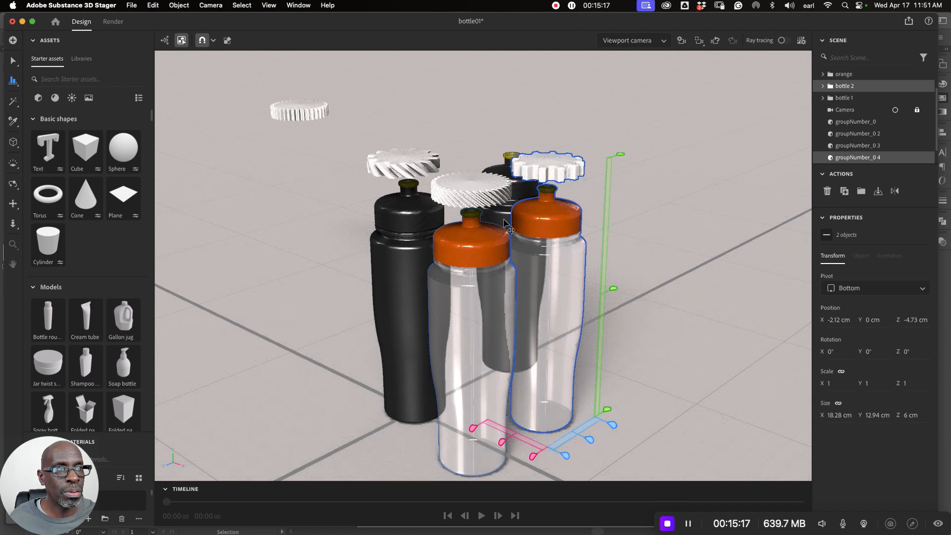
- Select the rear black bottle (bottle 1) together with the remaining unaligned gear, groupNumber_0 3
click(501, 169)
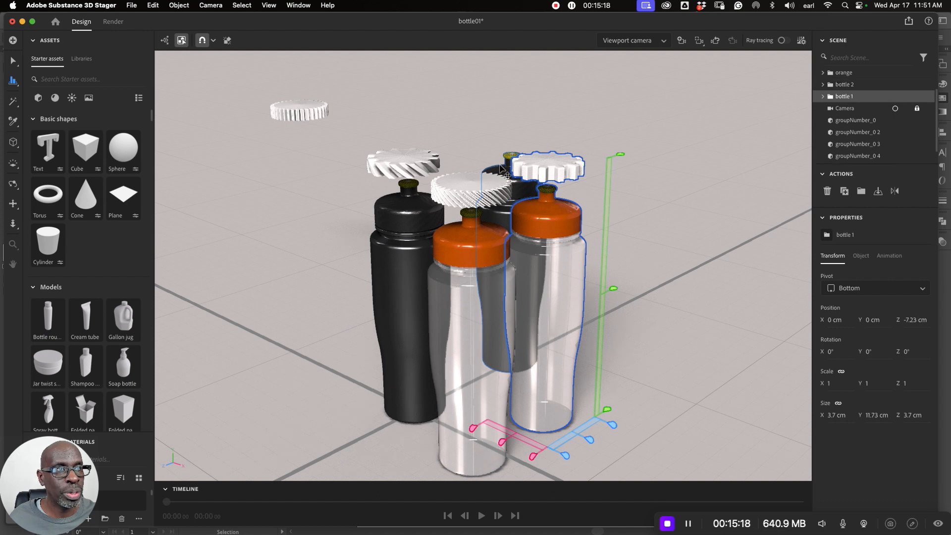
shift+click(305, 119)
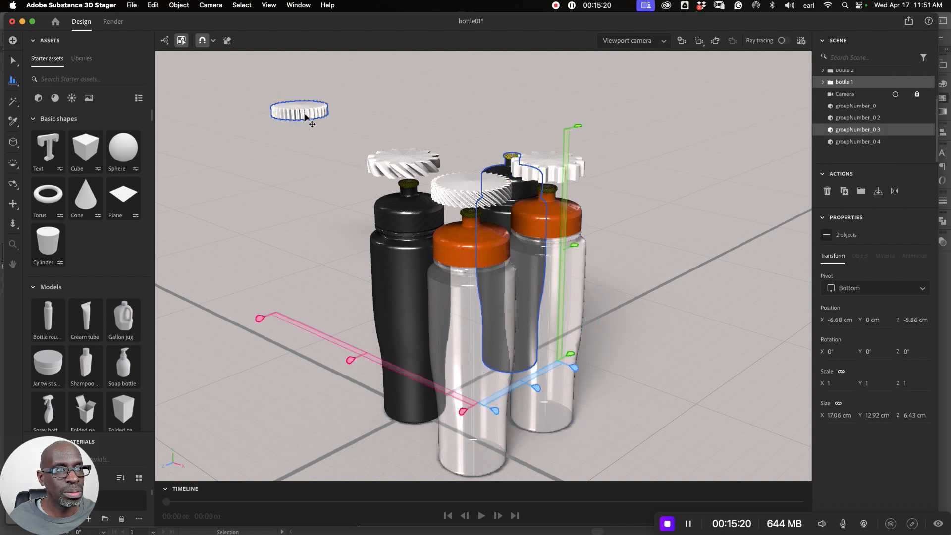
click(234, 253)
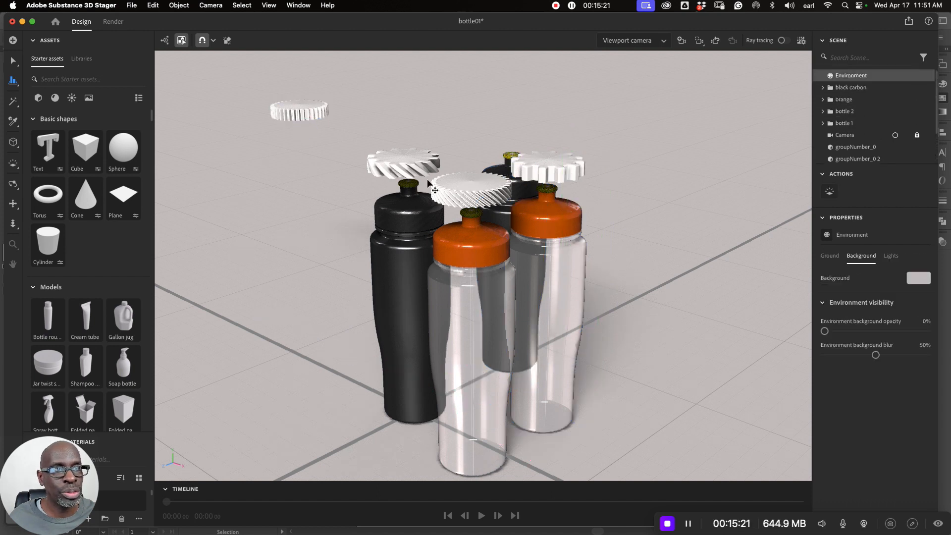
click(498, 168)
shift+click(307, 120)
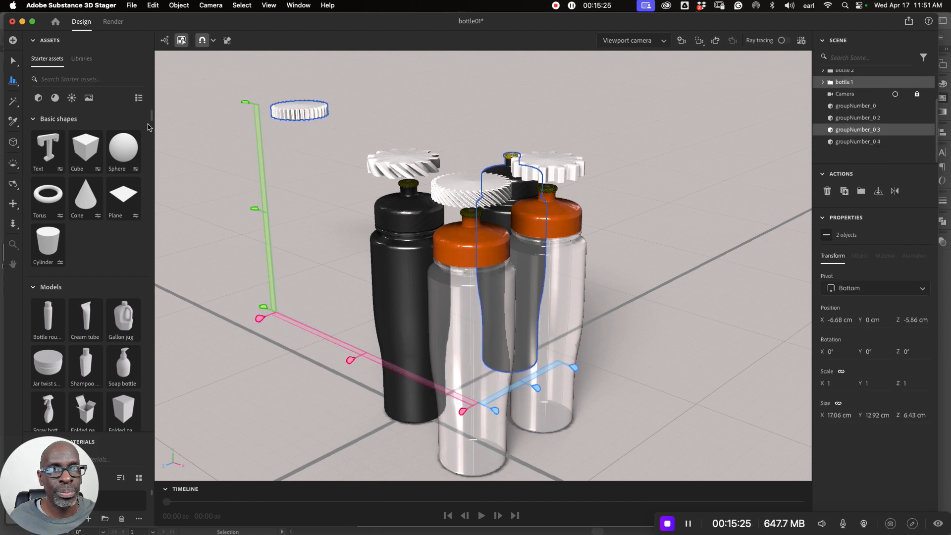
- Try to align groupNumber_0 3 and bottle 1 along X at the bottle-side edge and along Z at the front edge
click(462, 411)
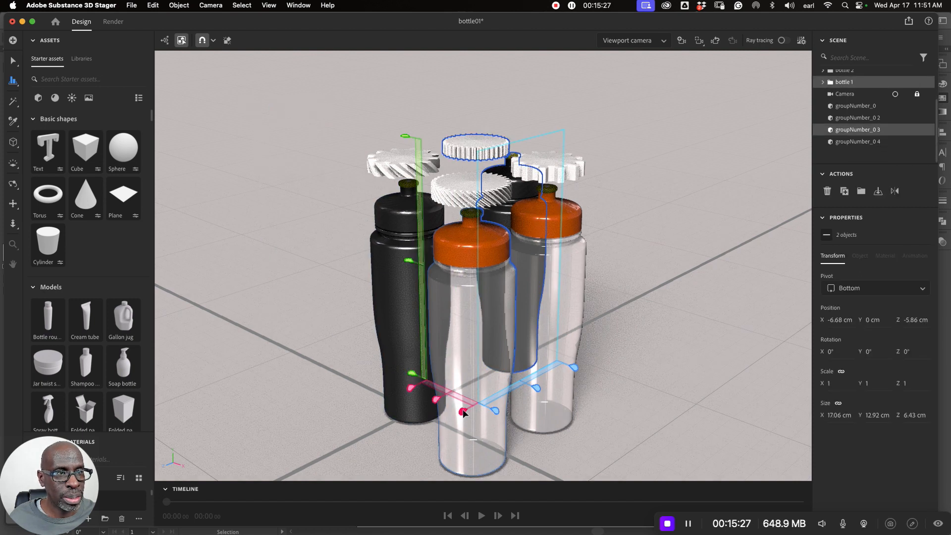
click(496, 410)
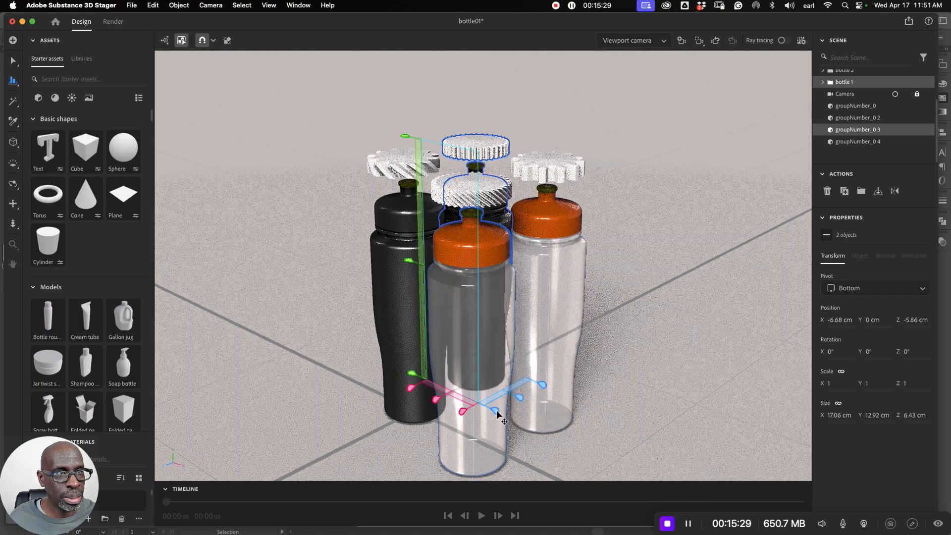
click(473, 402)
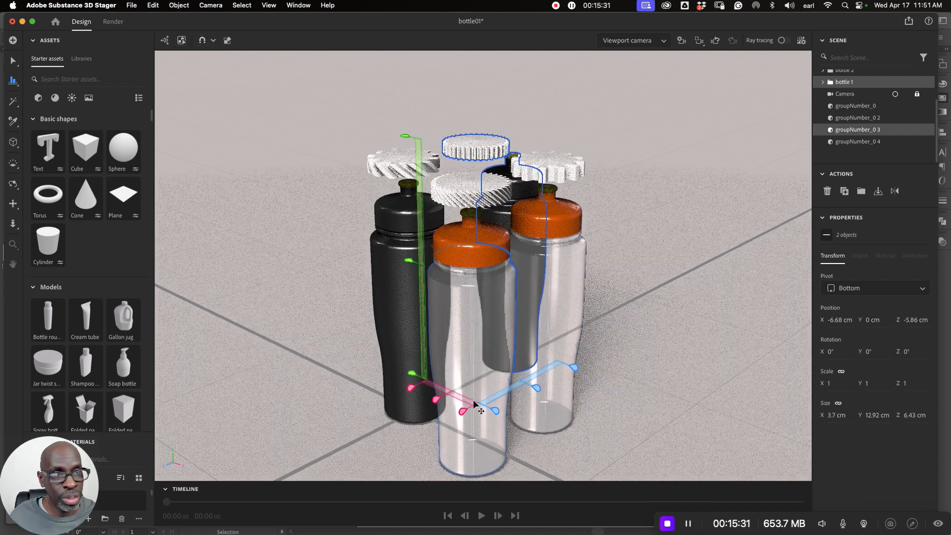
- Align groupNumber_0 3 over bottle 1 from the rear Z edge, center them on each other along X and Z, and deselect both
click(573, 368)
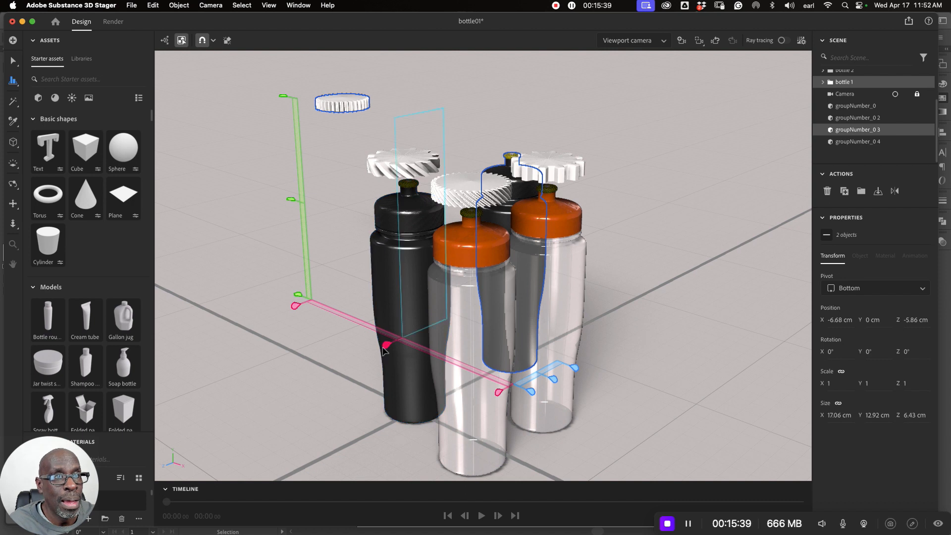
click(498, 393)
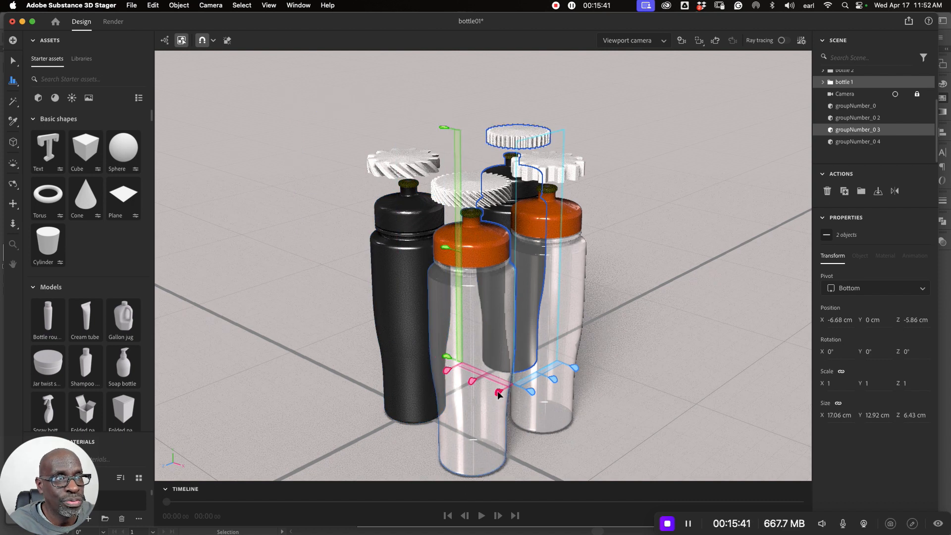
click(472, 381)
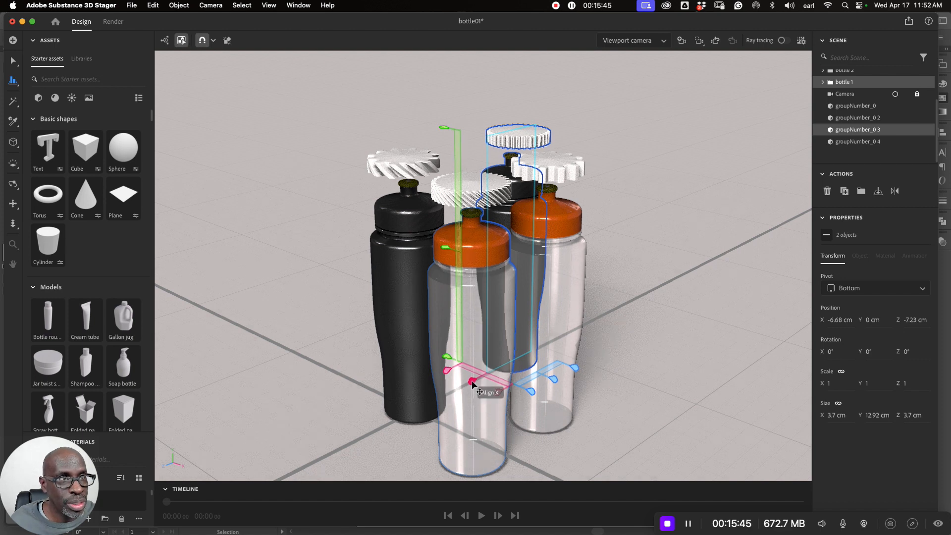
click(499, 392)
click(554, 380)
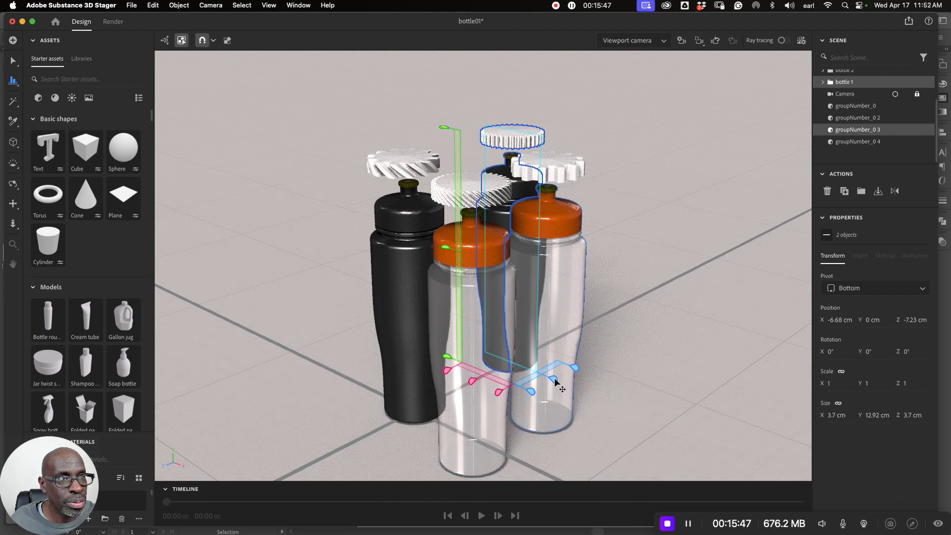
click(628, 180)
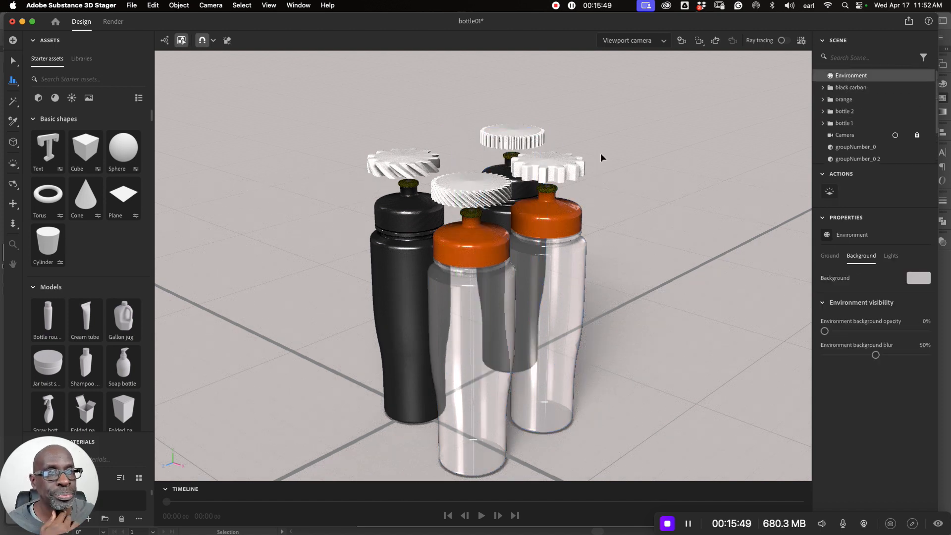
- Lower the gear groupNumber_0 vertically onto the front orange cap so its teeth protrude around the cap's side
click(483, 198)
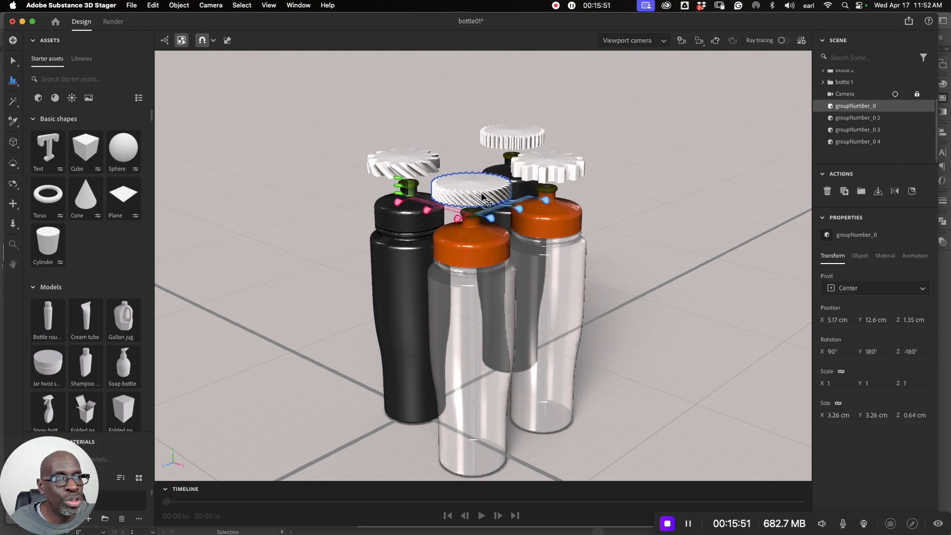
click(14, 61)
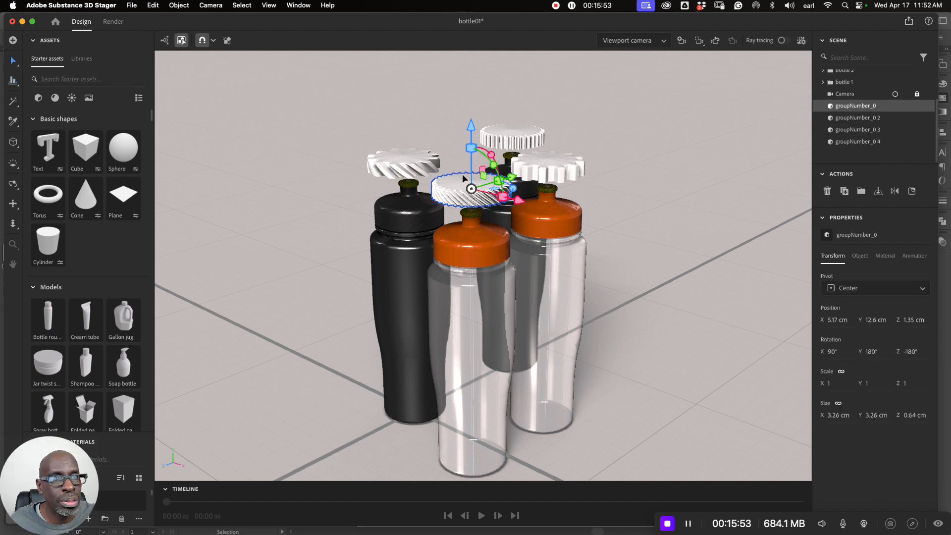
scroll(498, 179, up, 5)
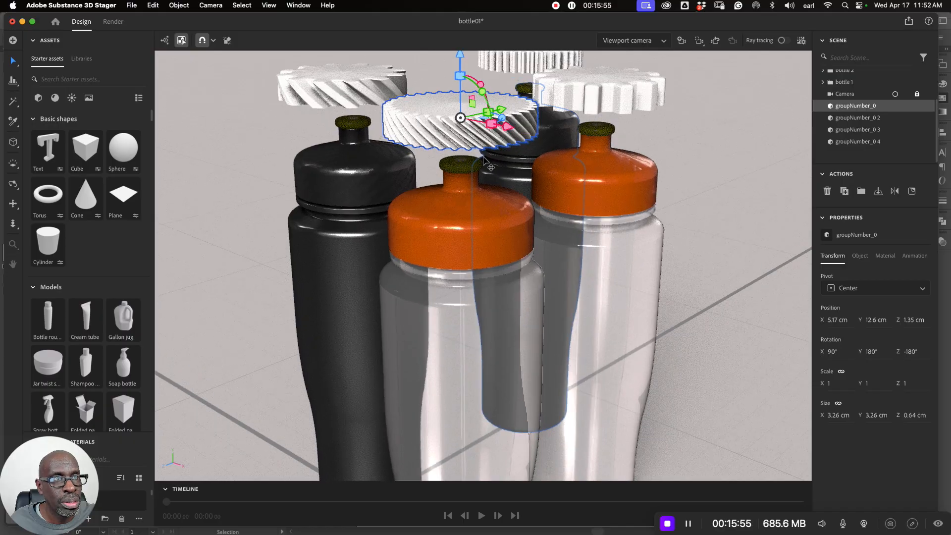
drag(460, 76, 457, 172)
- Lower the gear groupNumber_0 2 above the black carbon bottle slightly, to a Y position of about 12.3 cm
click(378, 94)
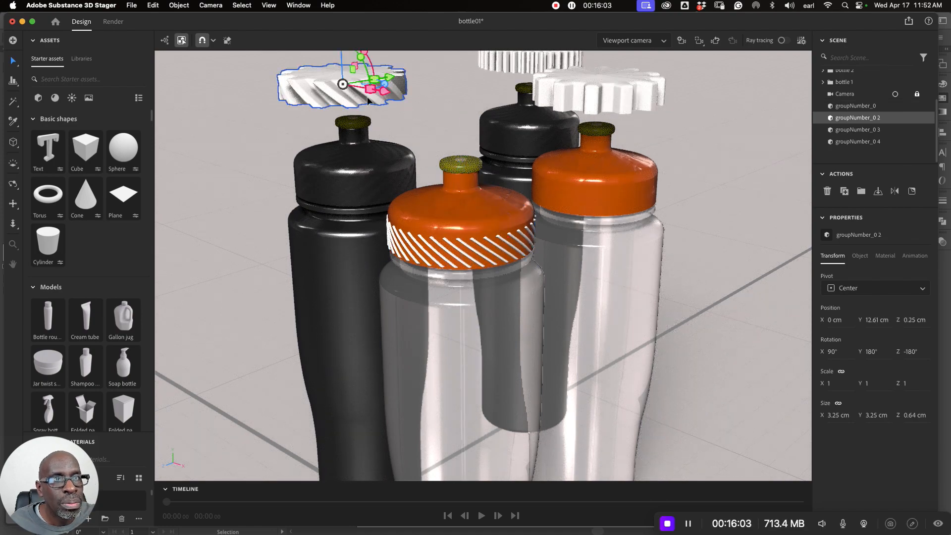
scroll(390, 120, down, 3)
mouse_move(370, 65)
mouse_down()
mouse_move(375, 130)
mouse_move(374, 78)
mouse_up()
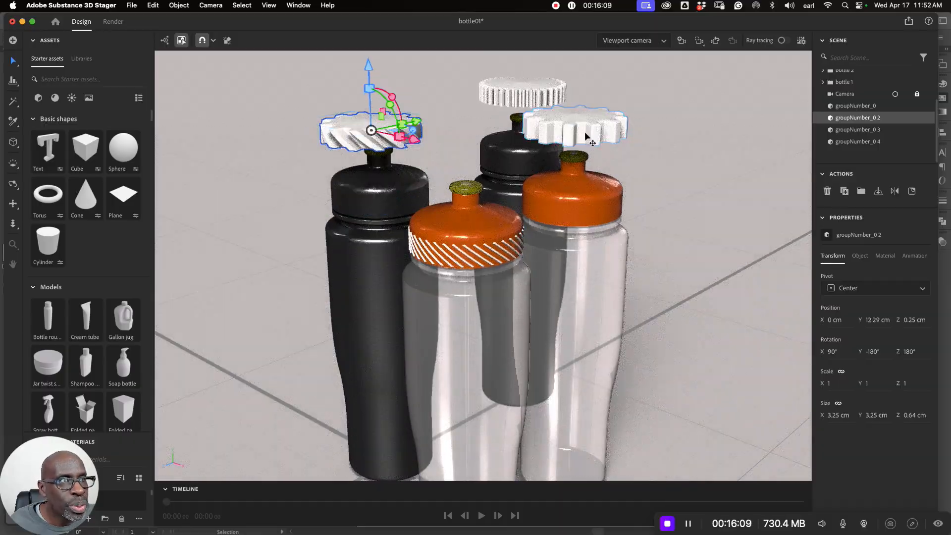
- Lower groupNumber_0 4 onto the orange cap of bottle 2, and groupNumber_0 3 onto the black cap of bottle 1
click(577, 110)
drag(577, 61, 584, 137)
click(549, 84)
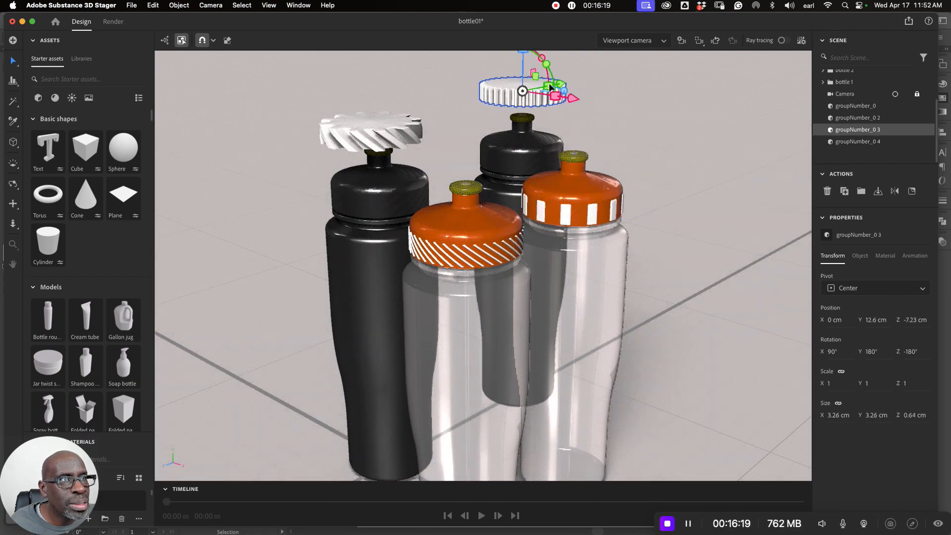
scroll(597, 117, down, 2)
scroll(586, 94, down, 2)
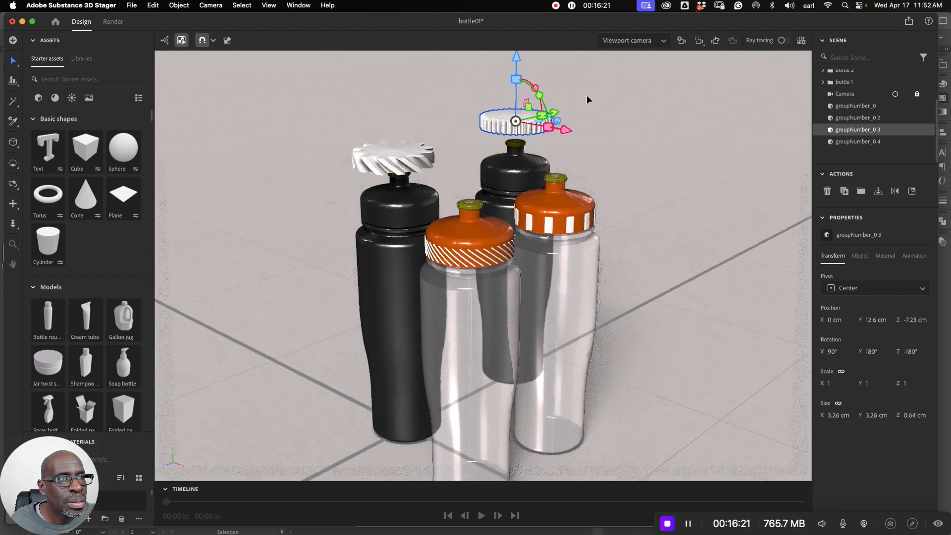
drag(513, 67, 512, 113)
- Move the gear groupNumber_0 2 away from the black carbon bottle to about X -4.8 cm and Z -3.5 cm
click(467, 136)
click(420, 171)
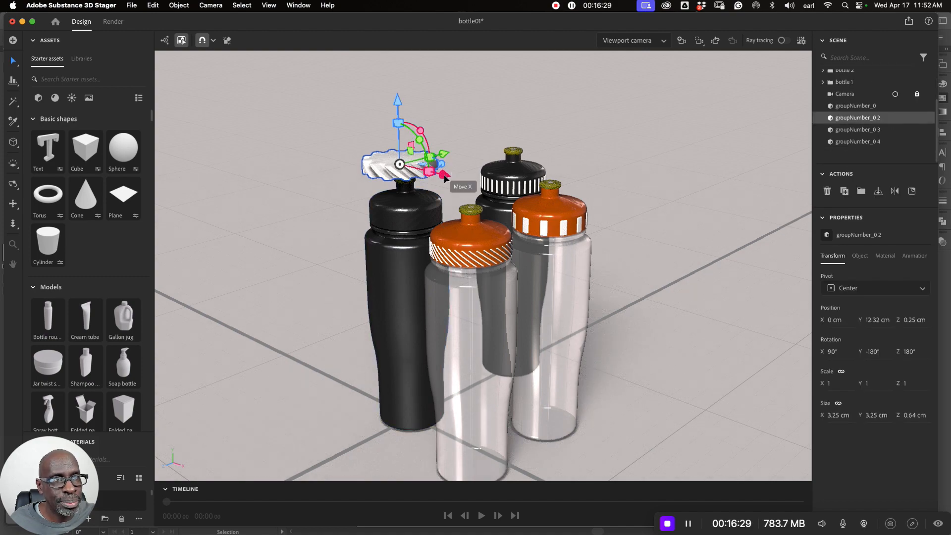
drag(443, 175, 456, 103)
drag(464, 150, 433, 144)
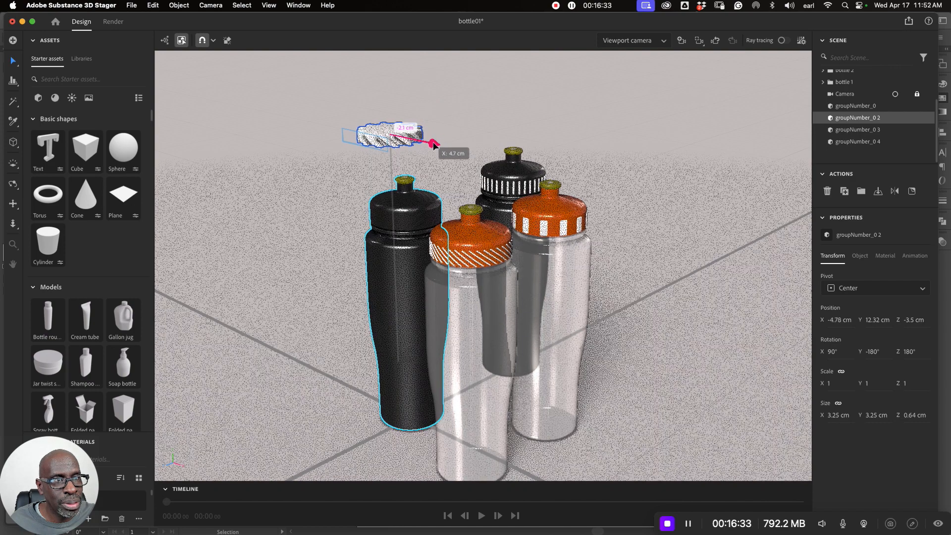
- Align groupNumber_0 2 back over the black carbon bottle along X and Z with Align and Distribute, and deselect both
shift+click(413, 216)
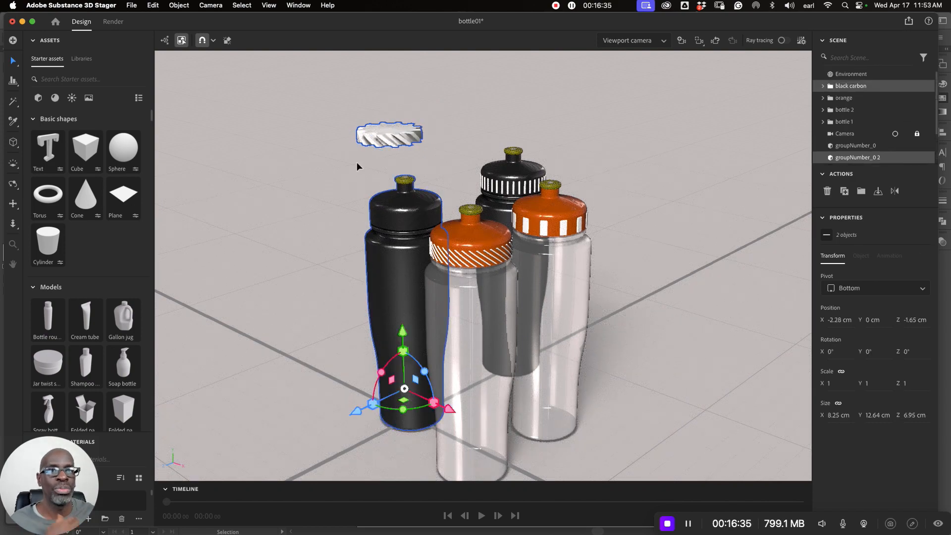
click(13, 80)
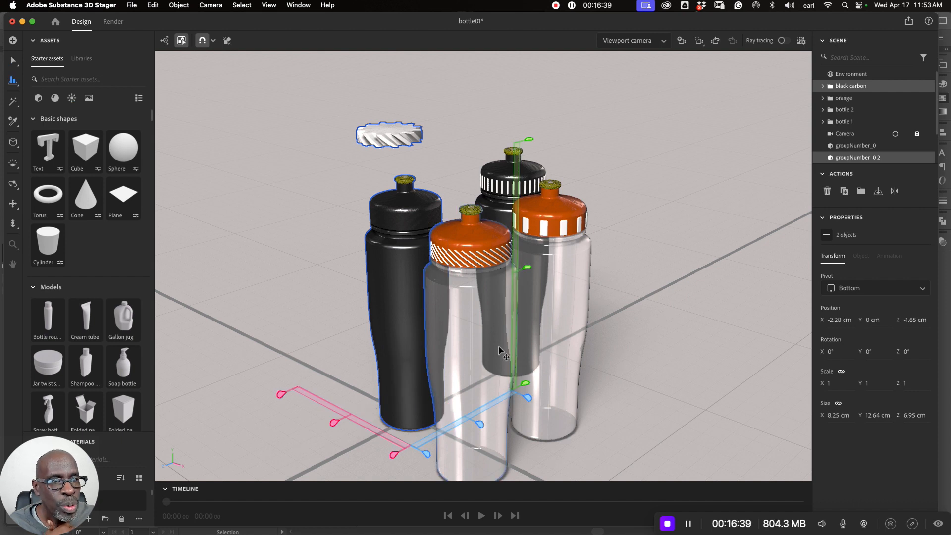
click(394, 455)
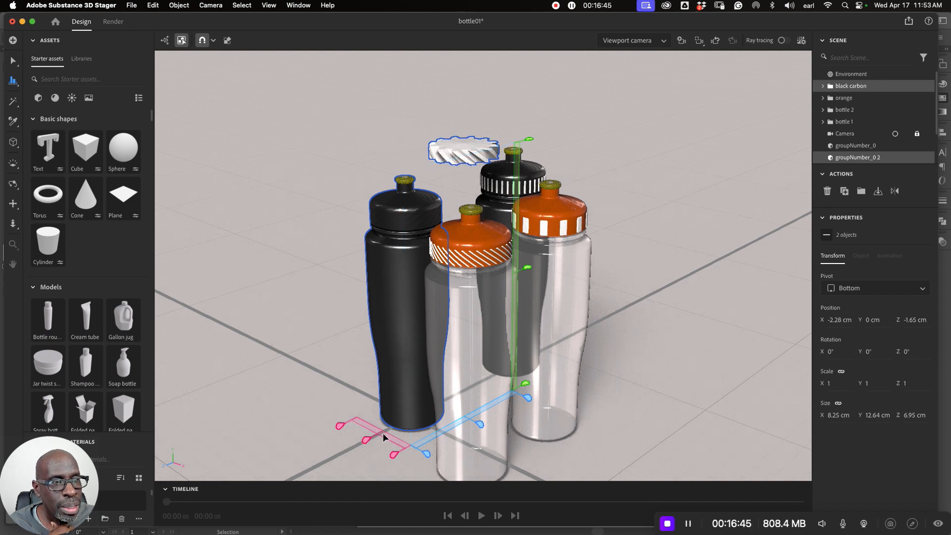
click(427, 452)
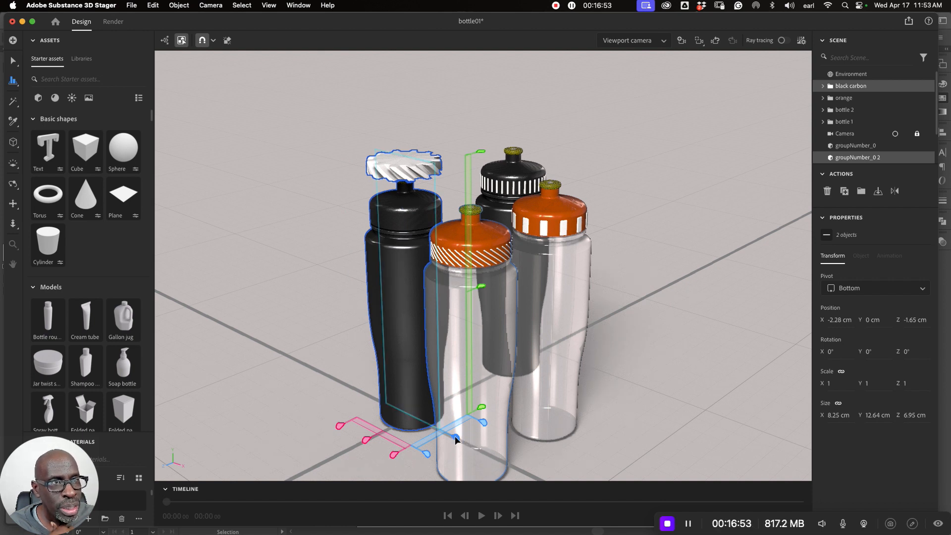
click(334, 329)
- Lower groupNumber_0 2 onto the black carbon bottle's cap at a Y position of about 10.18 cm, and deselect it
click(396, 156)
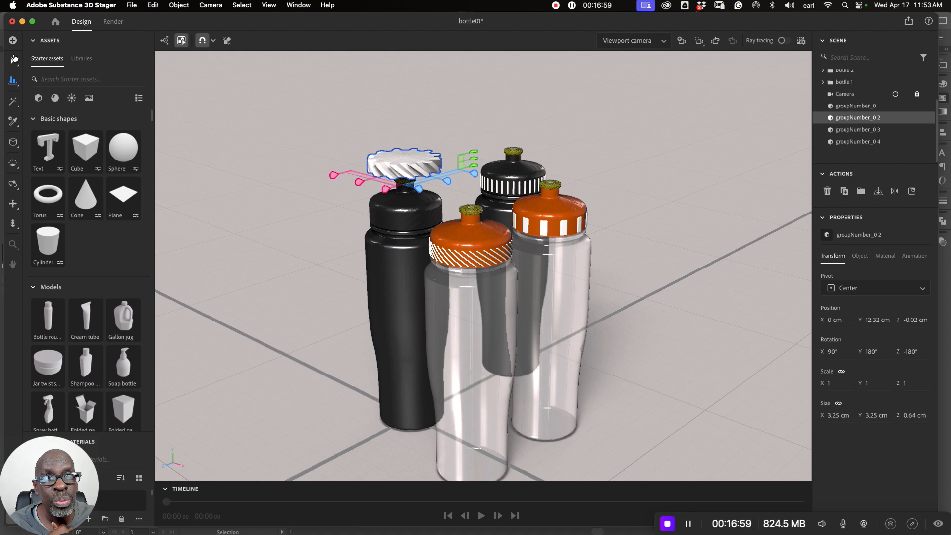
click(374, 123)
click(405, 148)
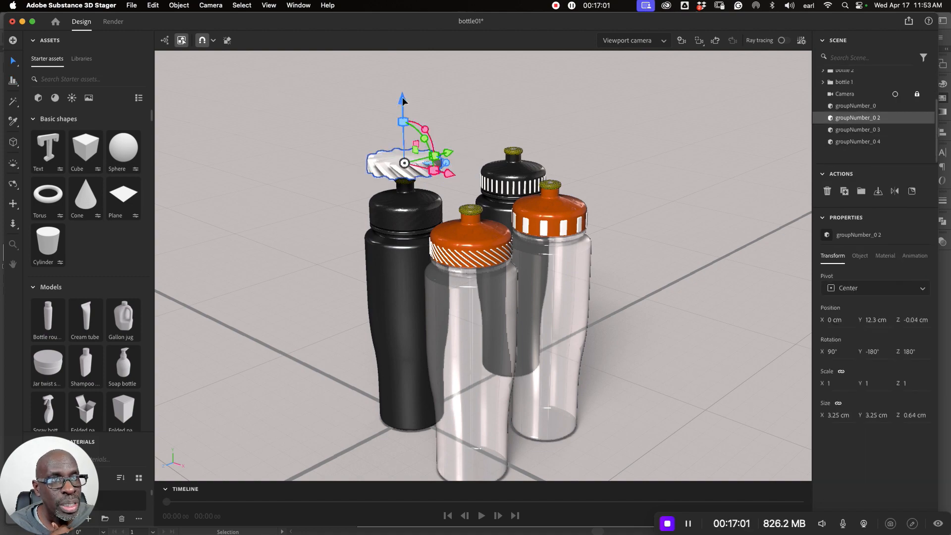
drag(402, 97, 406, 150)
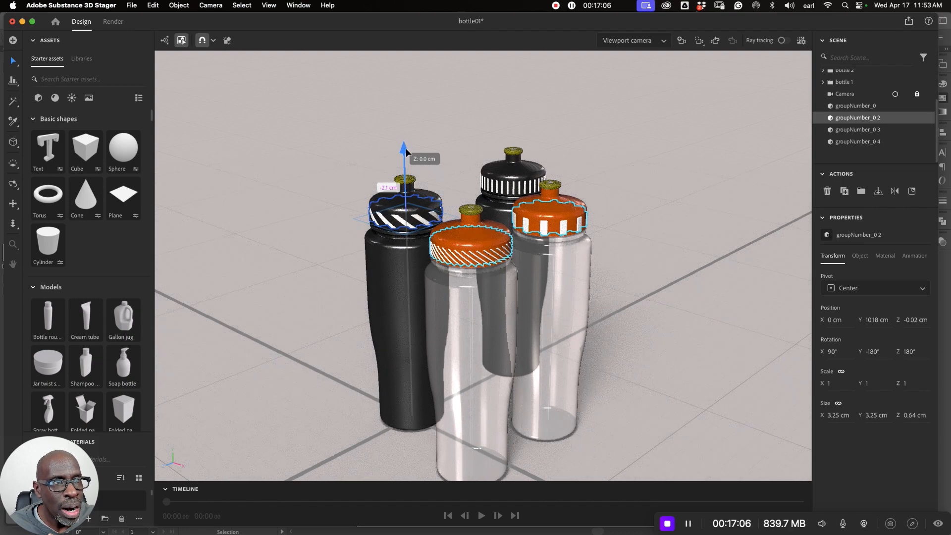
click(662, 187)
- Select the gear groupNumber_0 2 on the black carbon bottle's cap
scroll(554, 233, up, 5)
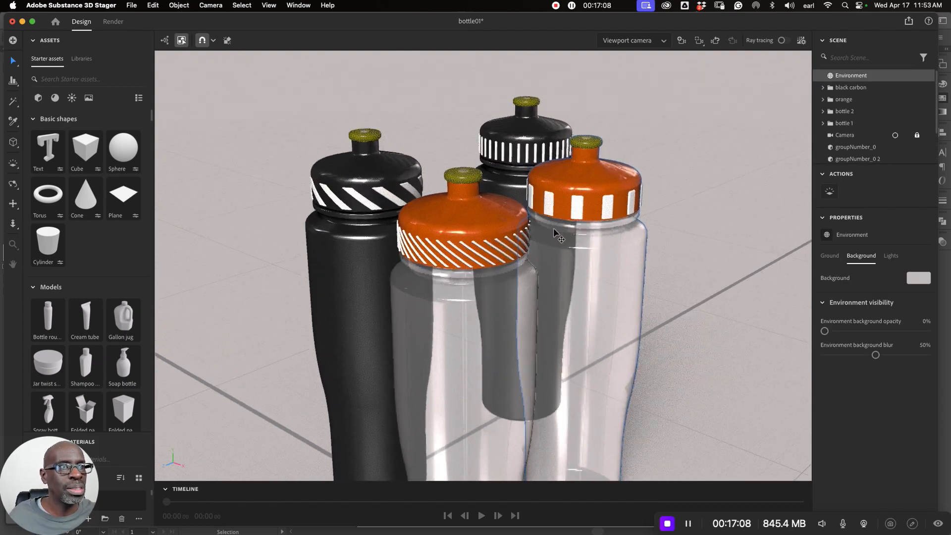
scroll(554, 233, up, 2)
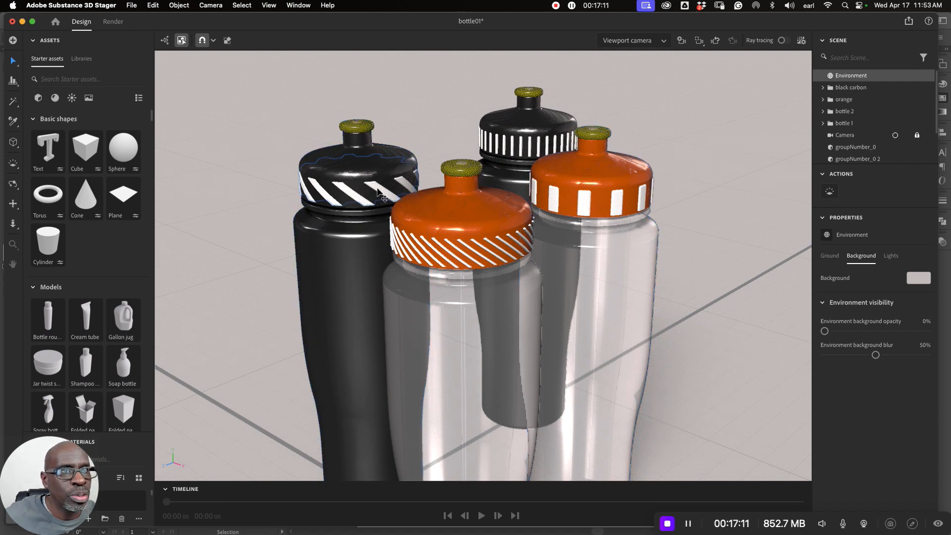
click(377, 191)
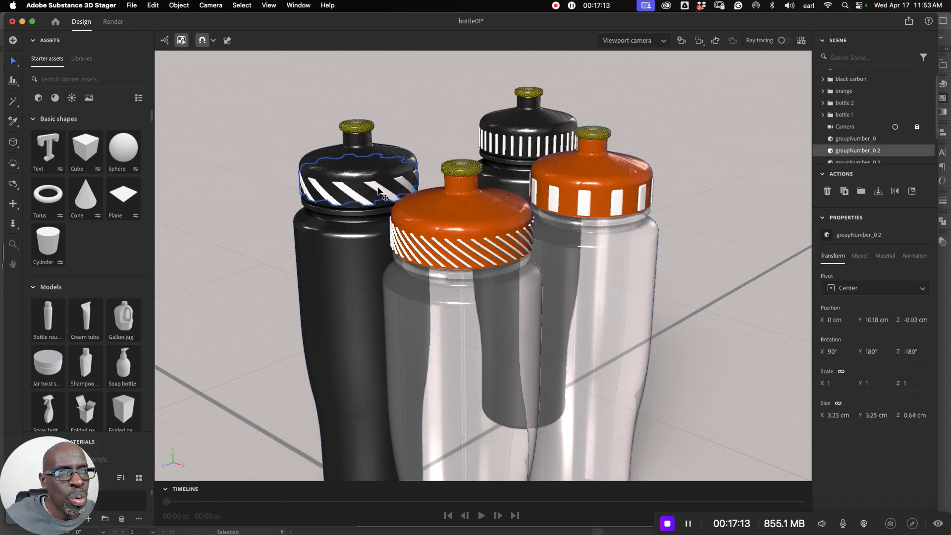
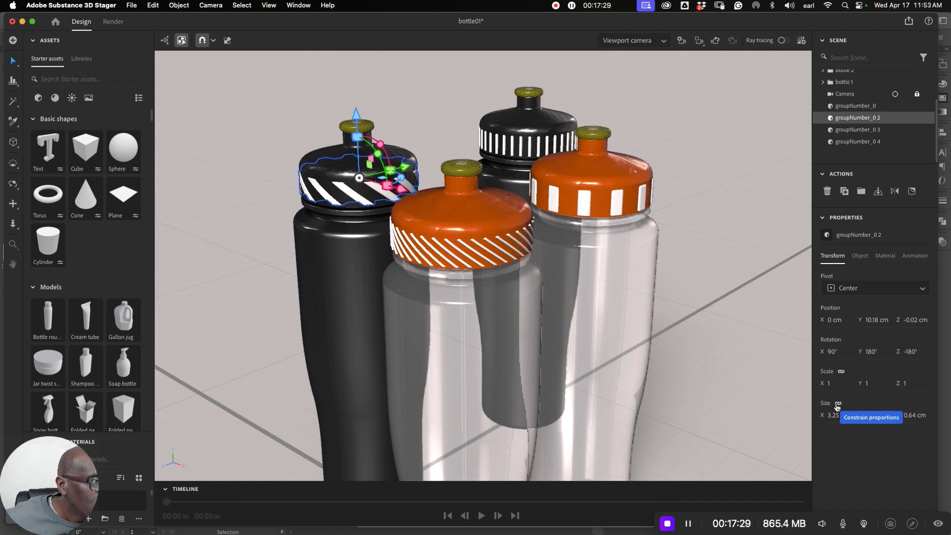
click(838, 404)
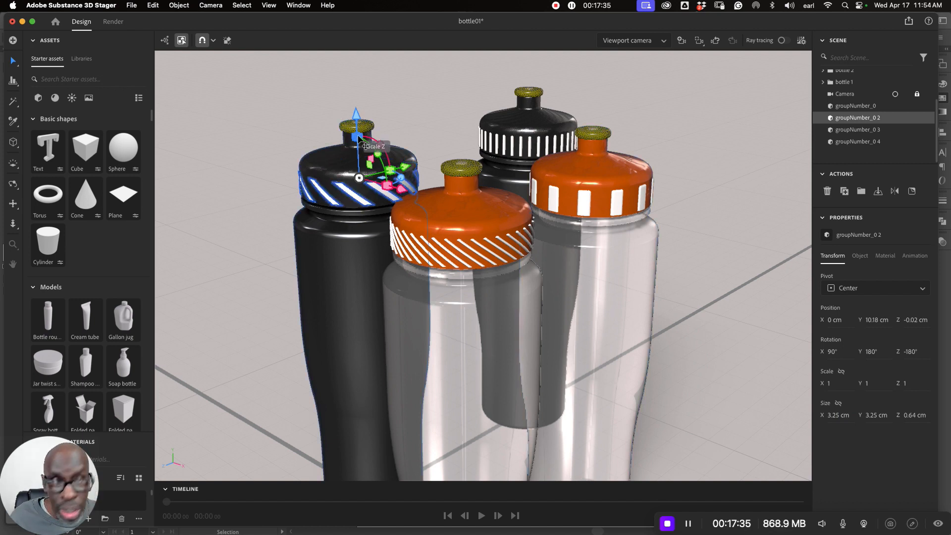
drag(358, 138, 359, 143)
key(super+z)
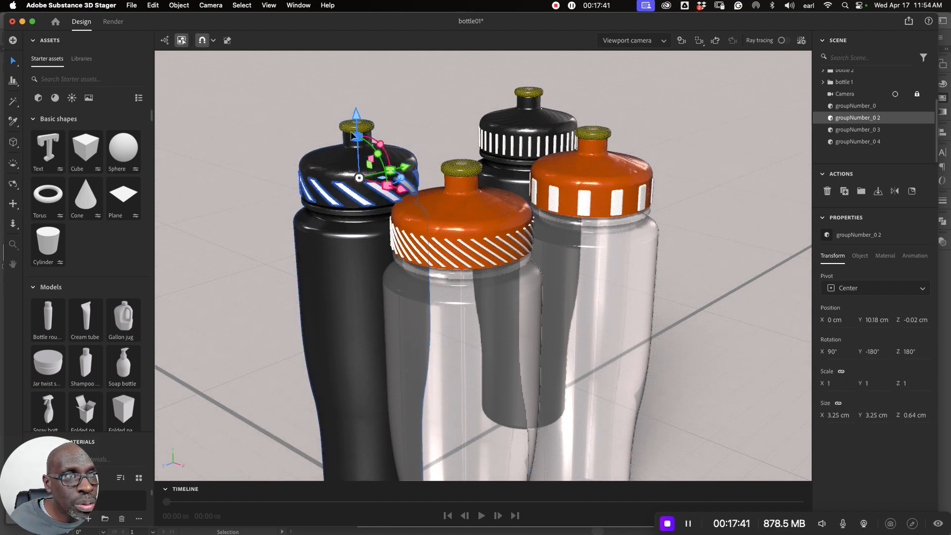
drag(357, 138, 357, 141)
key(super+z)
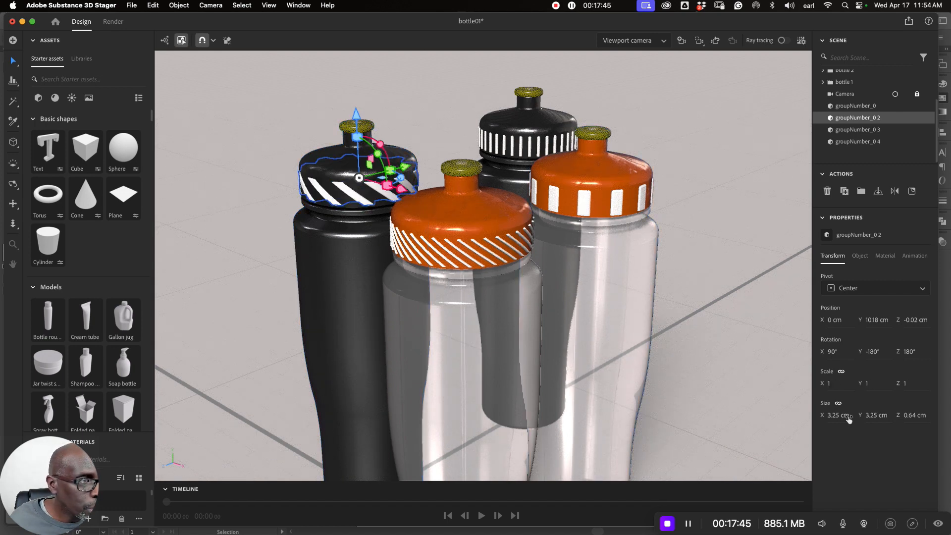
- Scale groupNumber_0 2 down along Z only, to a Z size of about 0.55 cm, and select groupNumber_0 on the front orange cap
drag(356, 137, 359, 143)
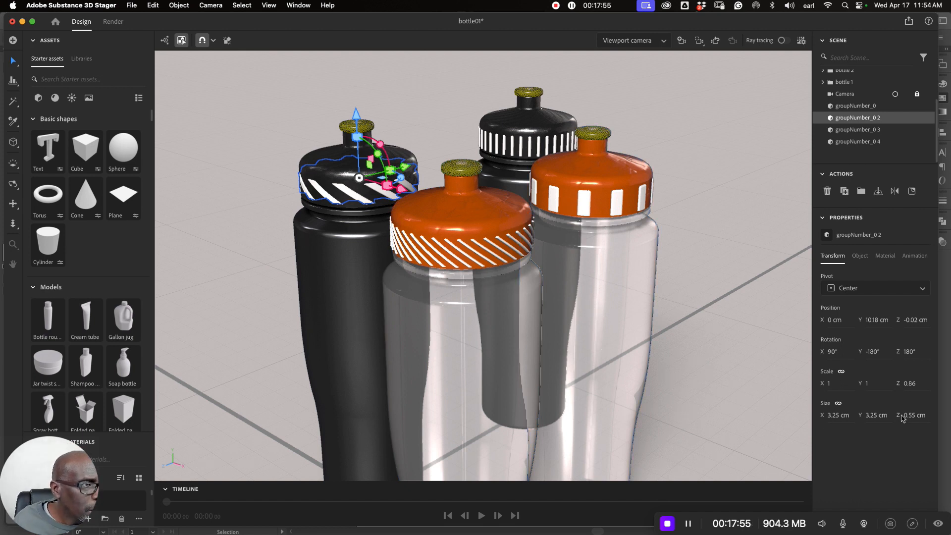
click(855, 106)
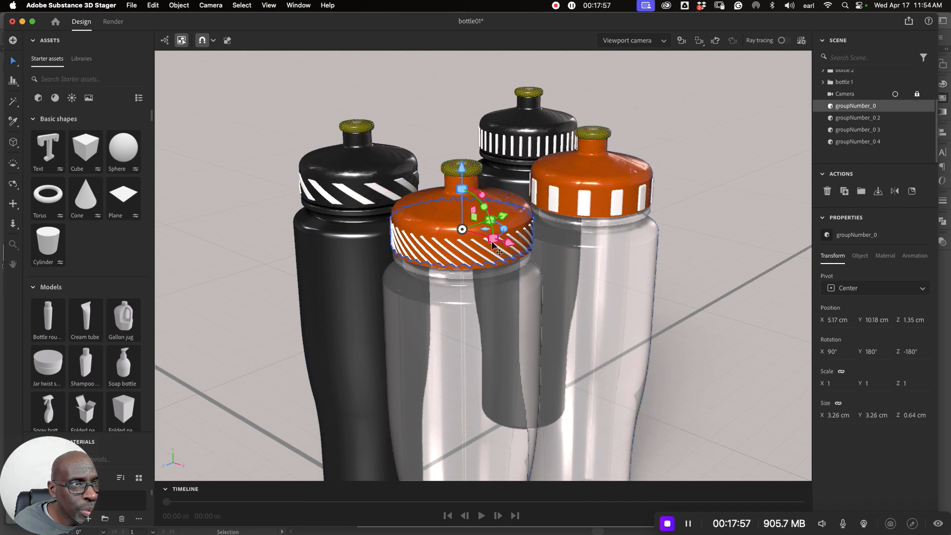
click(914, 416)
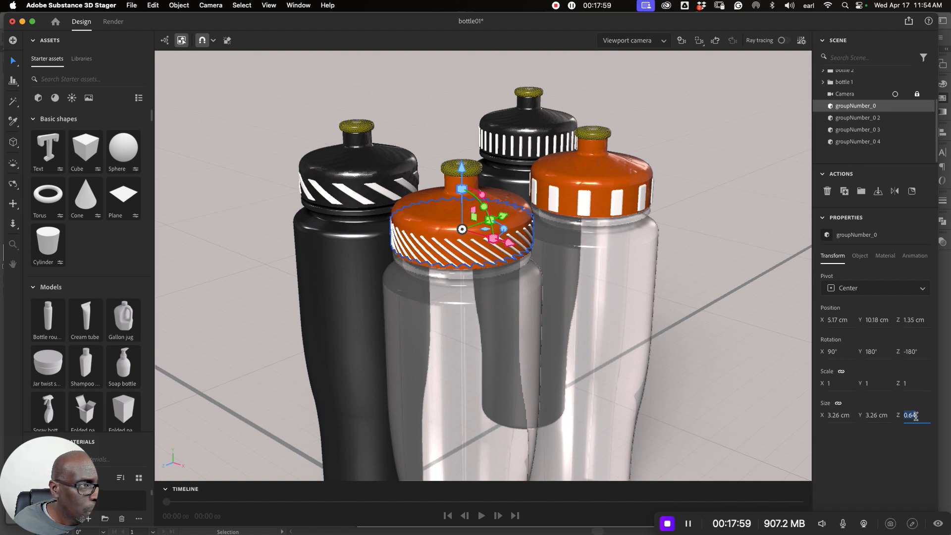
text(0.55)
key(Return)
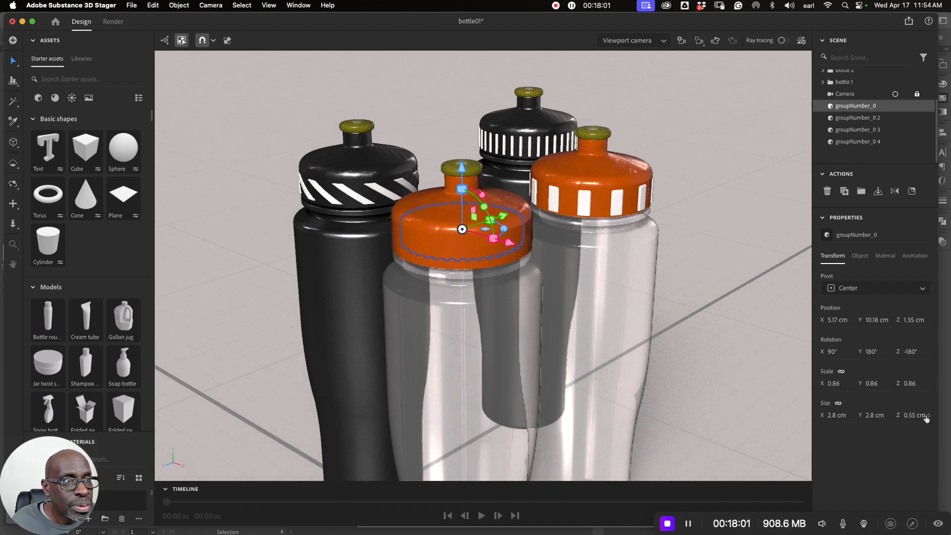
key(super+z)
- Unlink the size proportions of groupNumber_0 and set its Z size to 0.55 cm
click(838, 404)
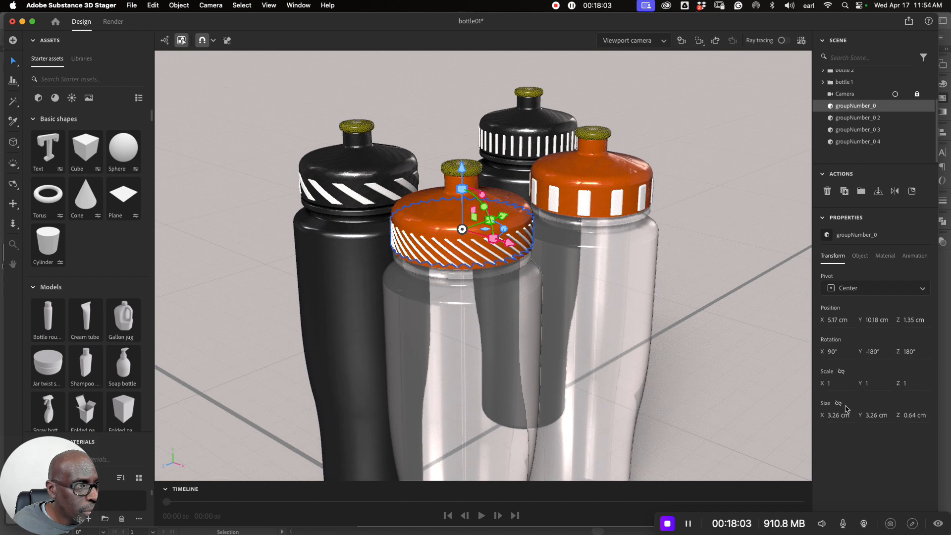
click(914, 417)
key(BackSpace)
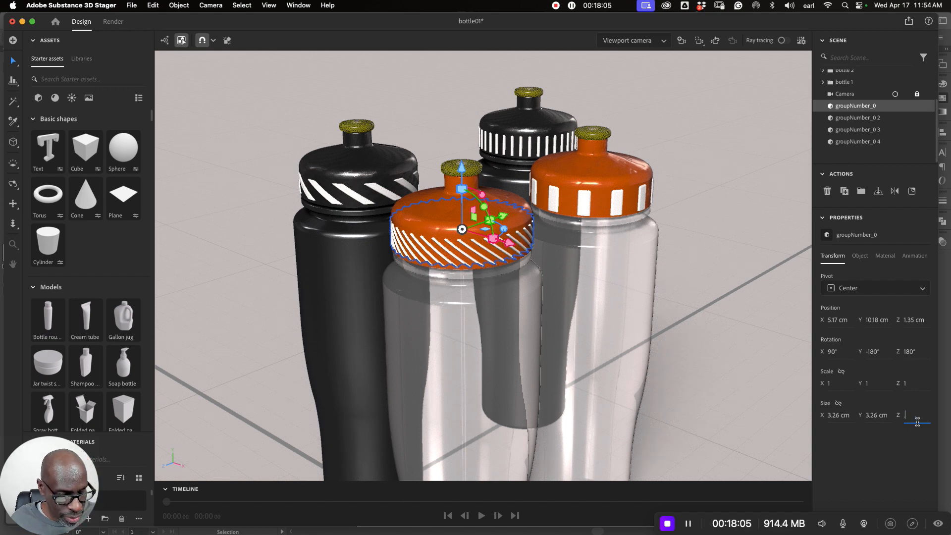
text(.55)
key(Return)
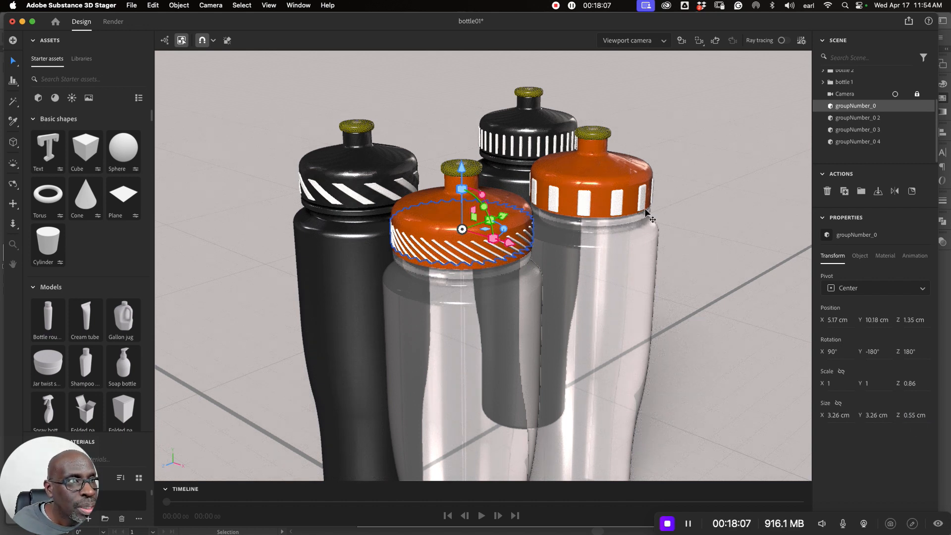
- Unlink the size proportions of groupNumber_0 4 on the rear orange cap and set its Z size to 0.55 cm
click(620, 201)
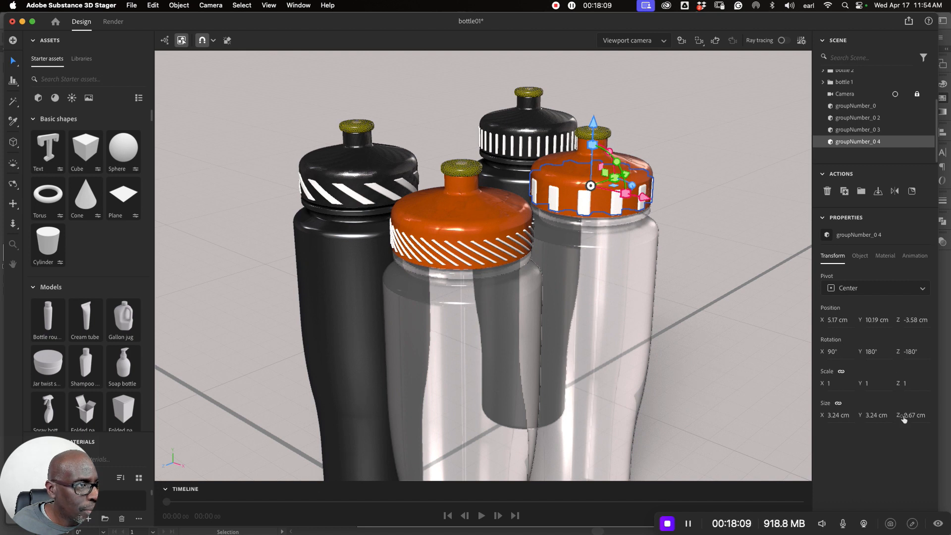
click(838, 403)
click(910, 416)
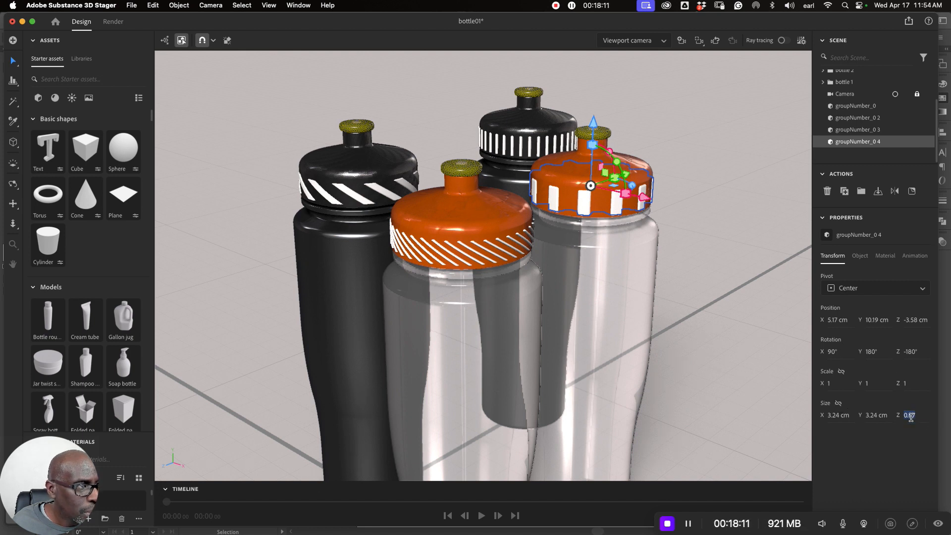
text(3)
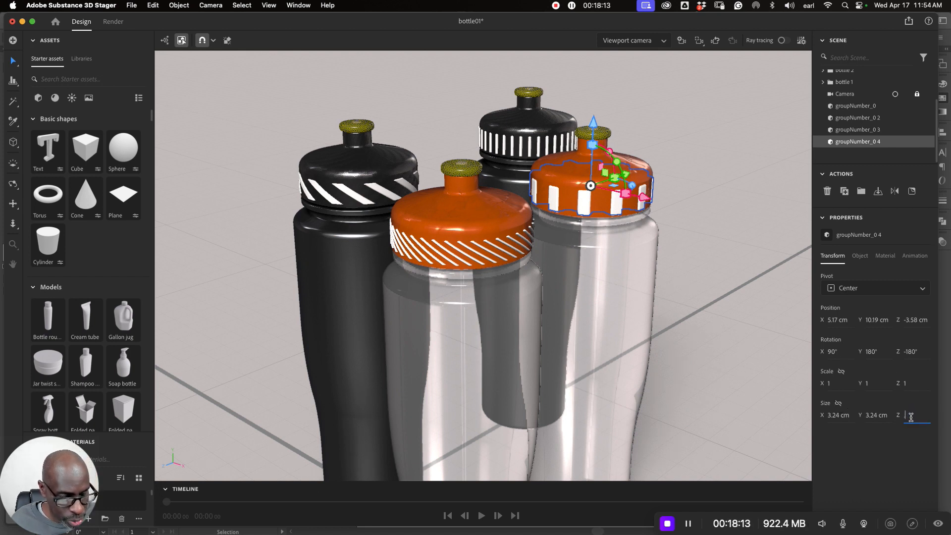
- Set the Z size of groupNumber_0 3 on the rear black cap to 0.55 cm with its proportions unlinked
click(524, 147)
click(524, 147)
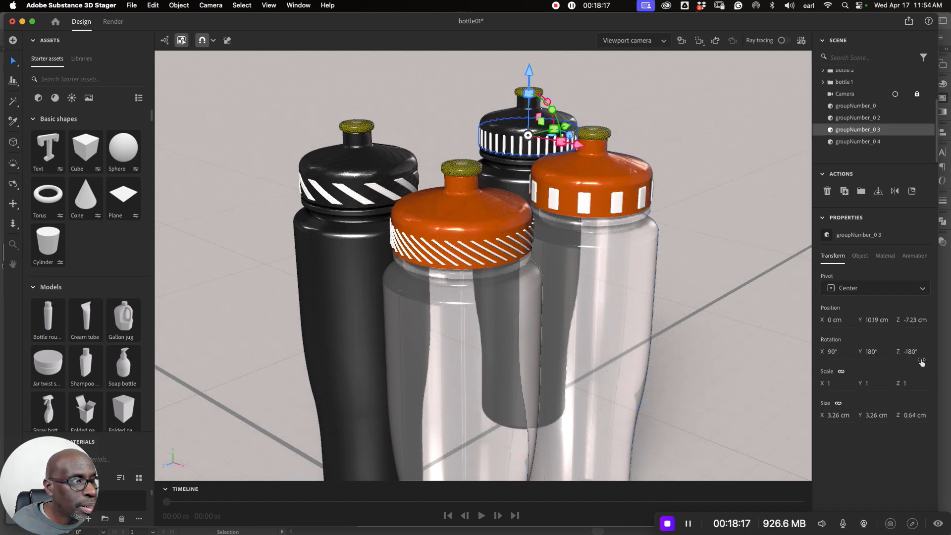
click(909, 416)
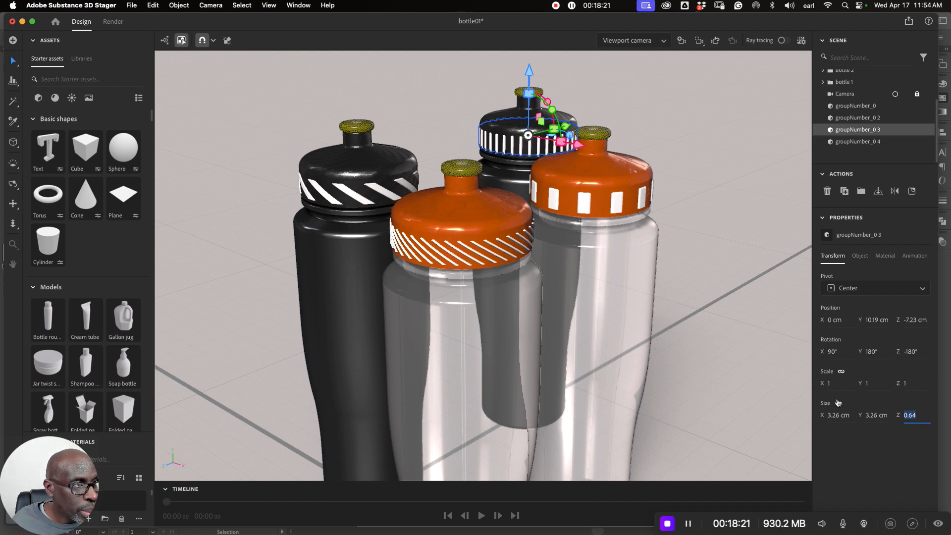
text(0.55)
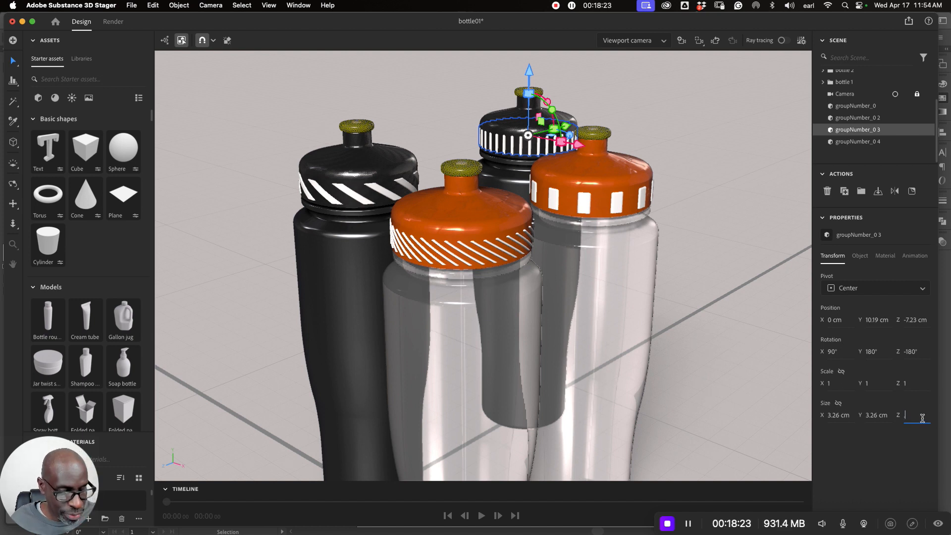
key(Return)
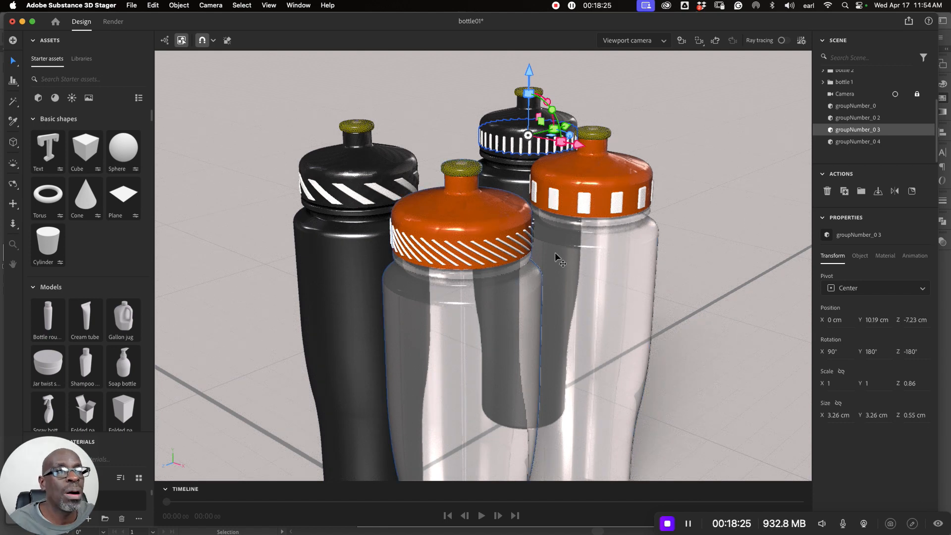
- Sample the front black cap's material onto its gear groupNumber_0 2, and return to the selection tool
scroll(802, 197, up, 10)
scroll(887, 149, up, 2)
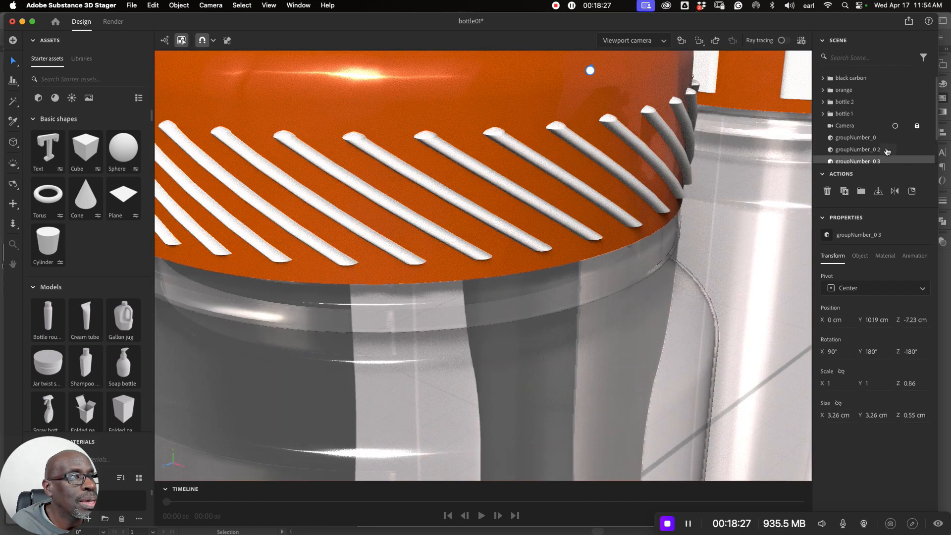
scroll(721, 150, down, 10)
scroll(721, 150, up, 2)
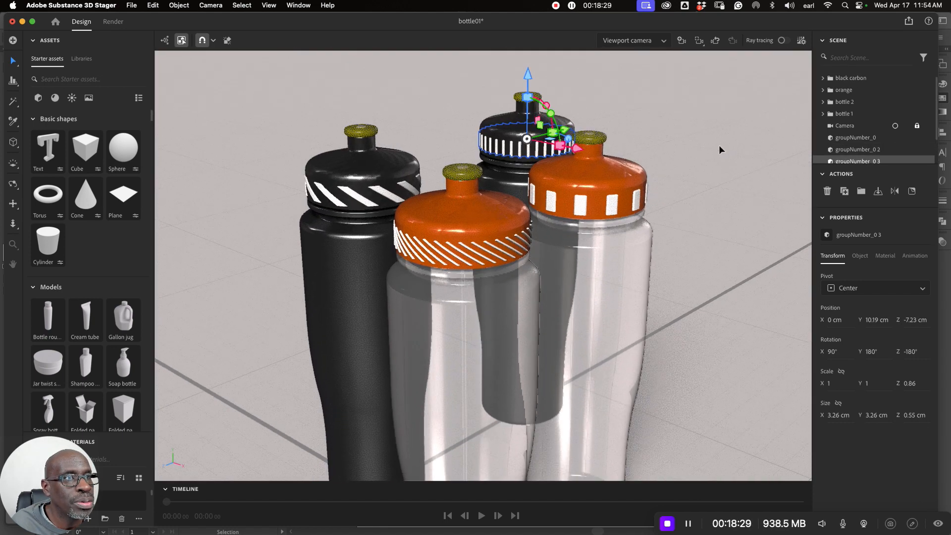
click(717, 171)
click(379, 193)
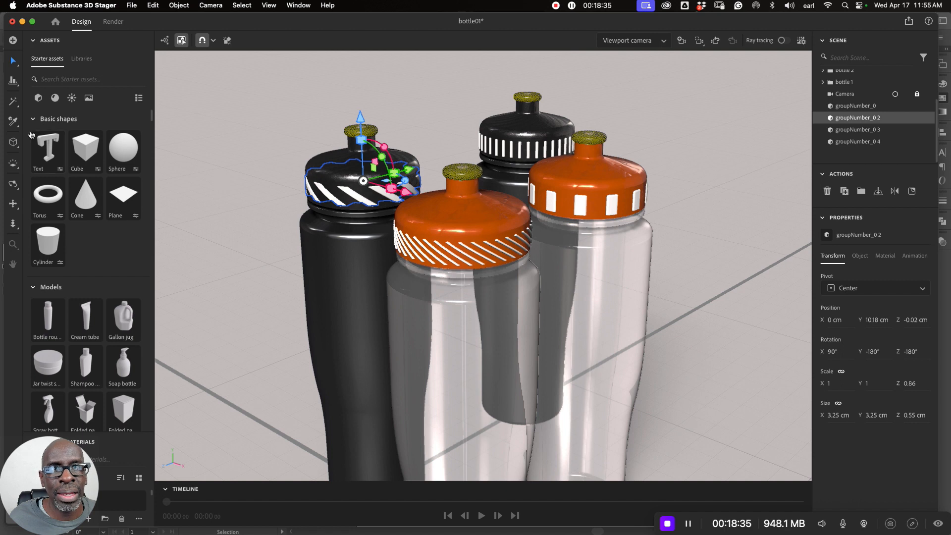
click(13, 120)
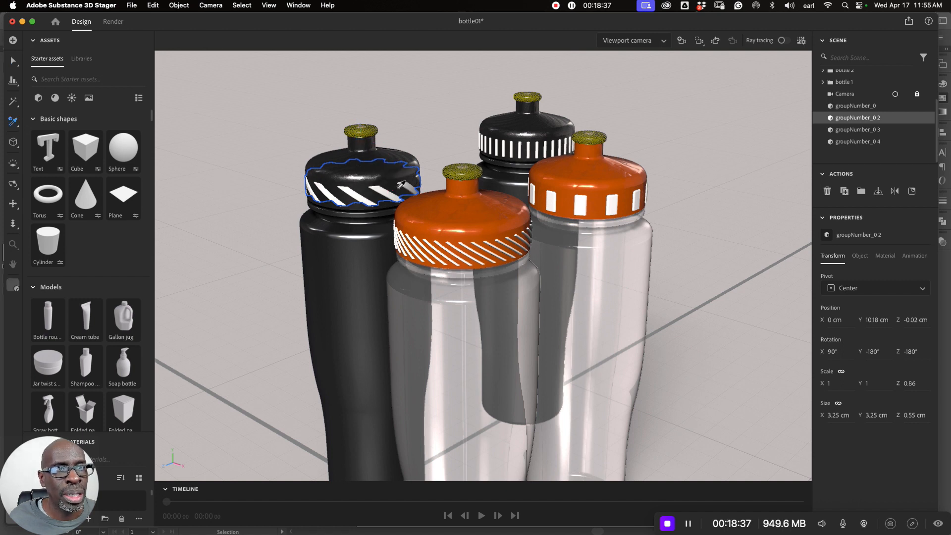
click(359, 170)
click(12, 59)
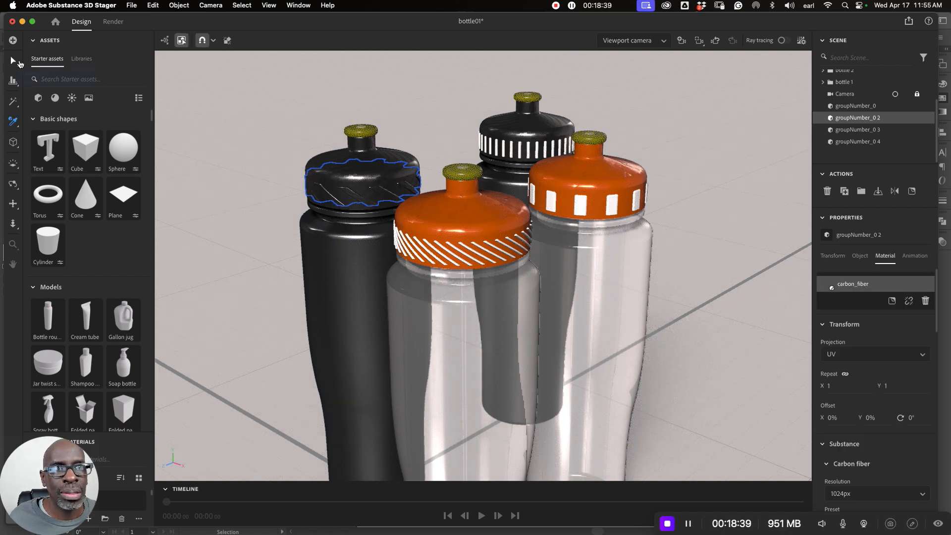
- Sample the orange Shinny Plastic material onto groupNumber_0 on the front orange cap
click(443, 248)
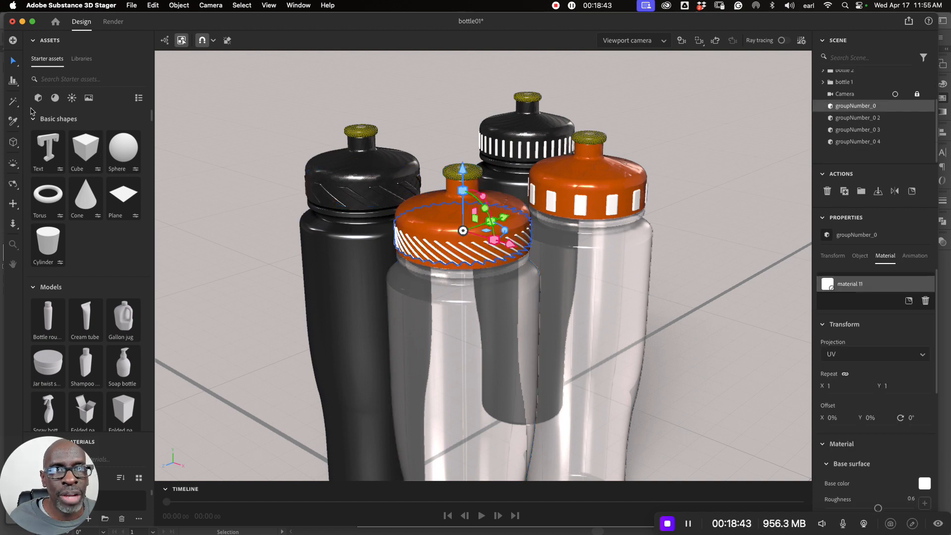
click(12, 121)
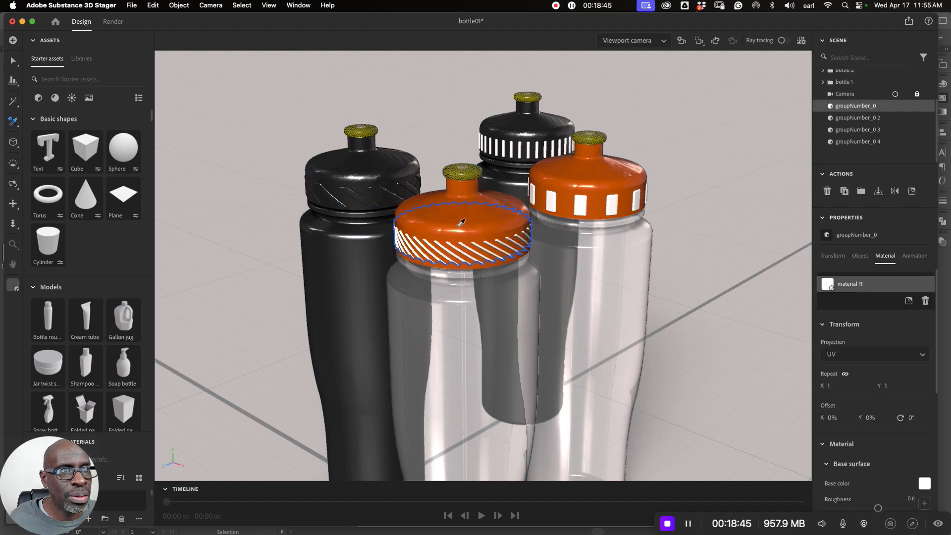
click(597, 211)
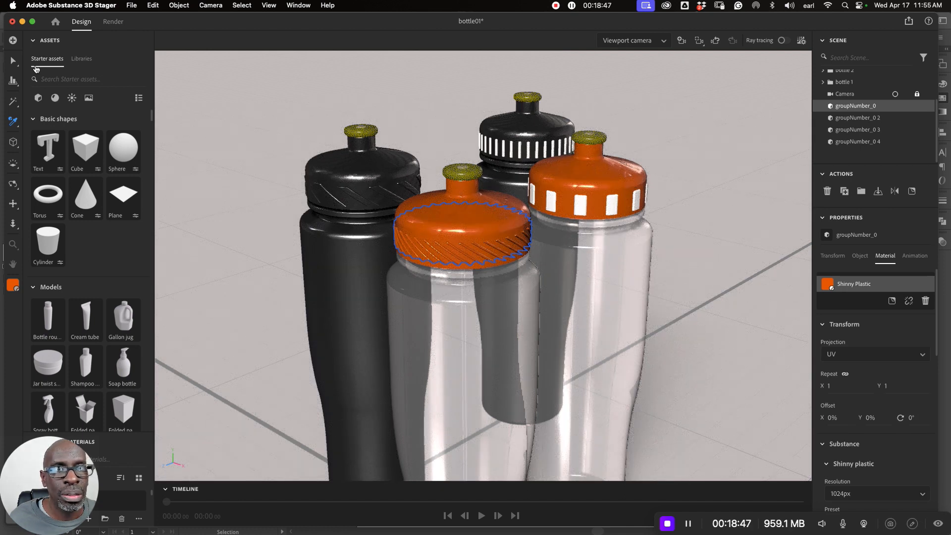
click(12, 62)
- Sample the orange Shinny Plastic material onto groupNumber_0 4, and select groupNumber_0 3 on the rear black cap
click(553, 184)
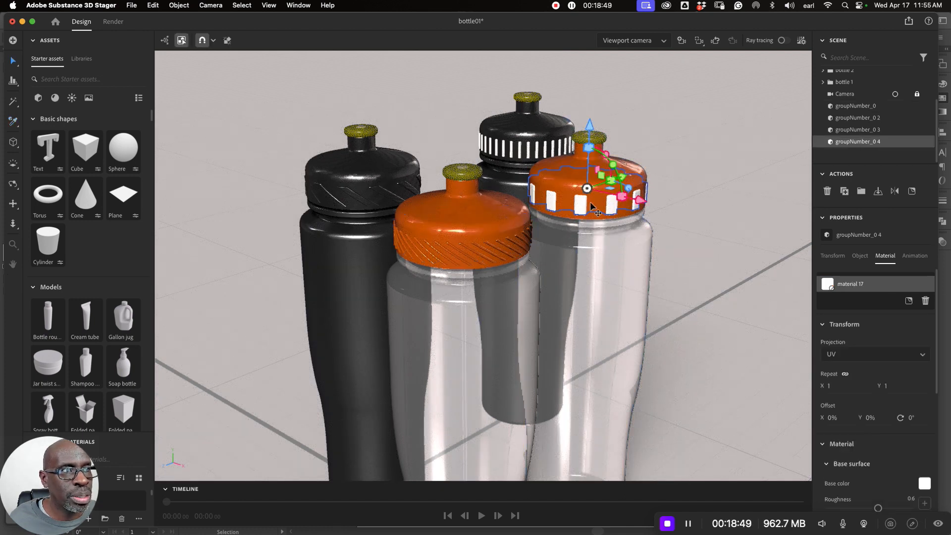
click(13, 121)
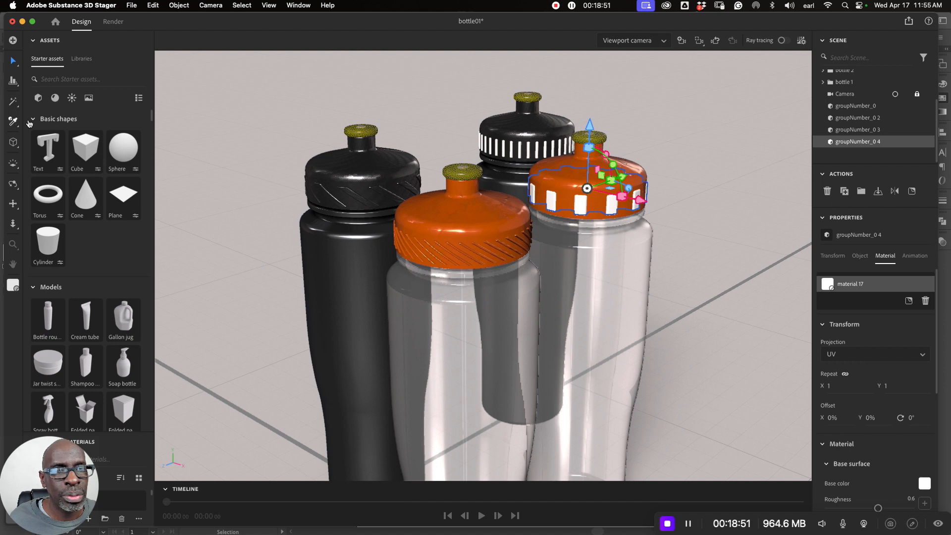
click(603, 170)
click(565, 185)
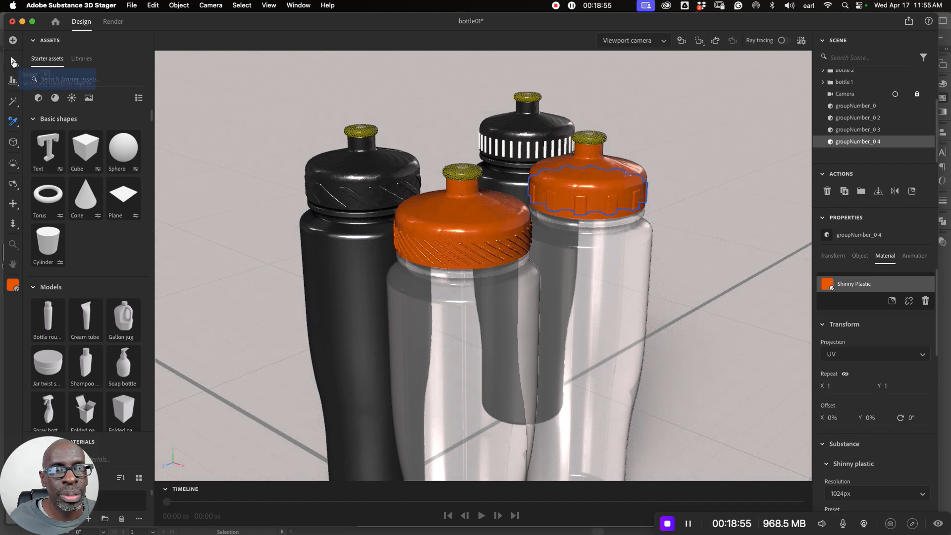
click(13, 60)
click(521, 152)
click(521, 152)
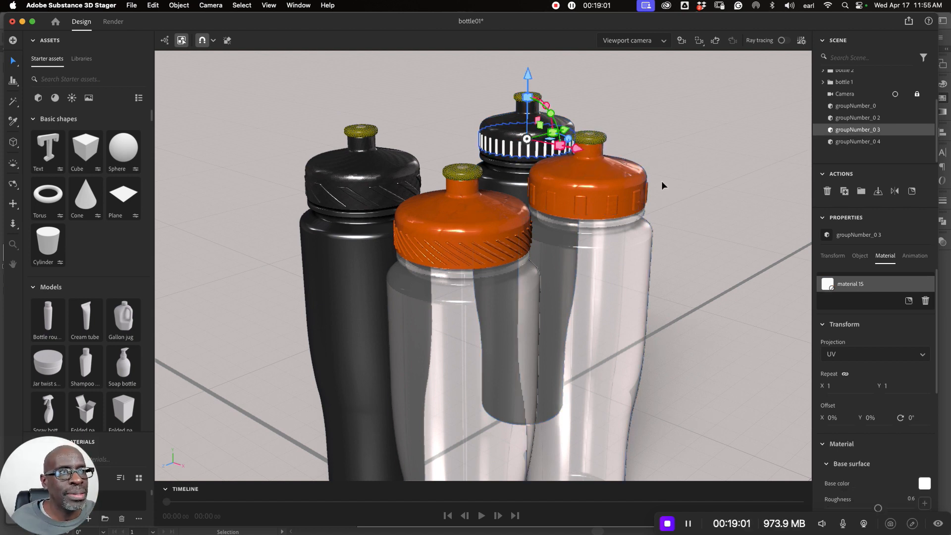
- Search the starter materials for "plastic" and apply Soft plastic to the cap-orange part of bottle 2
click(598, 180)
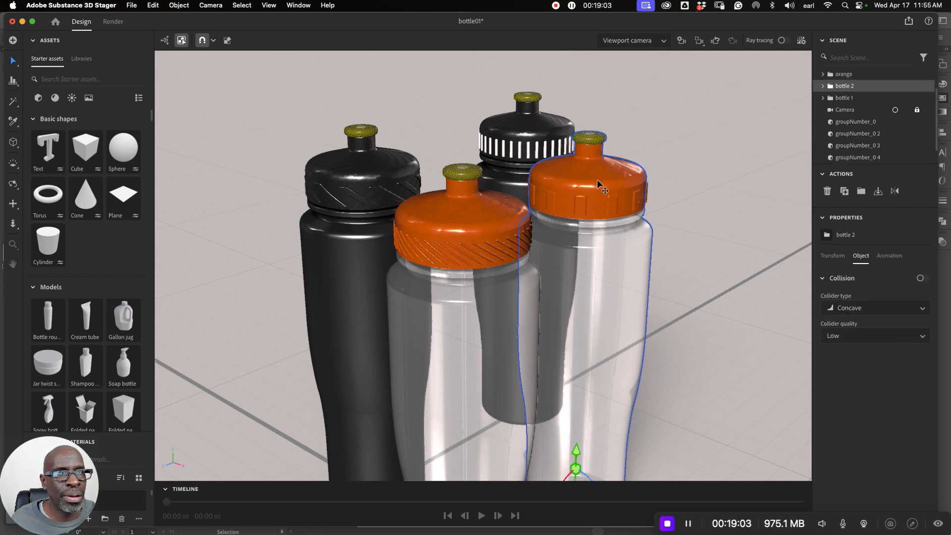
click(55, 97)
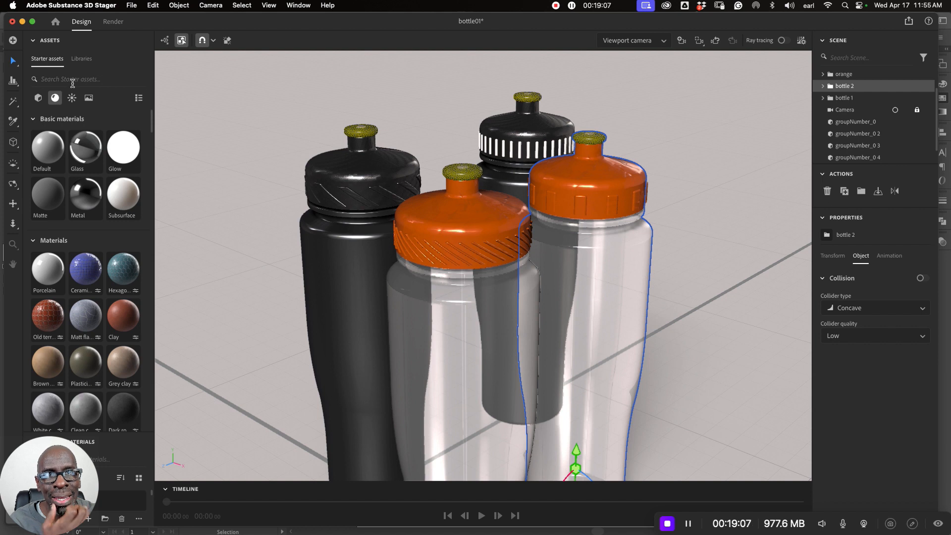
click(74, 80)
text(plastic)
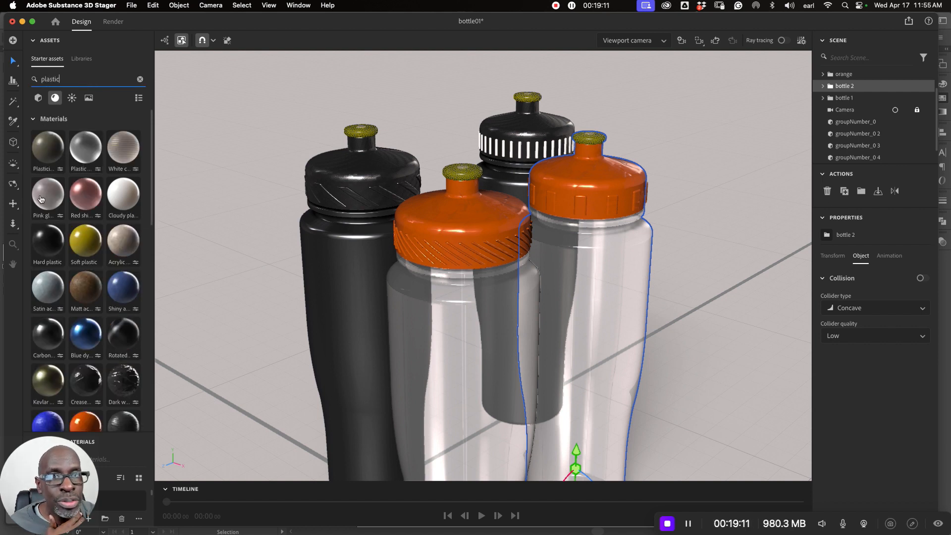
mouse_move(90, 249)
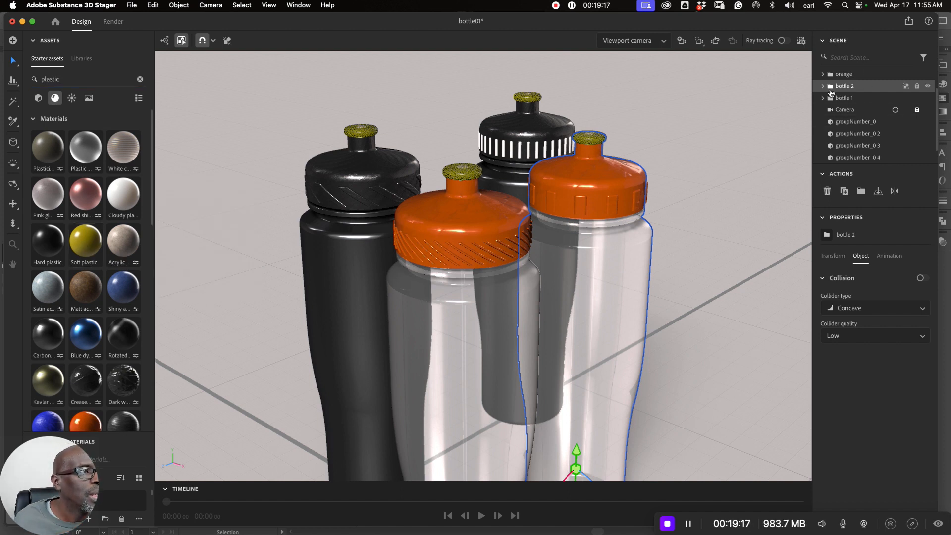
double_click(629, 180)
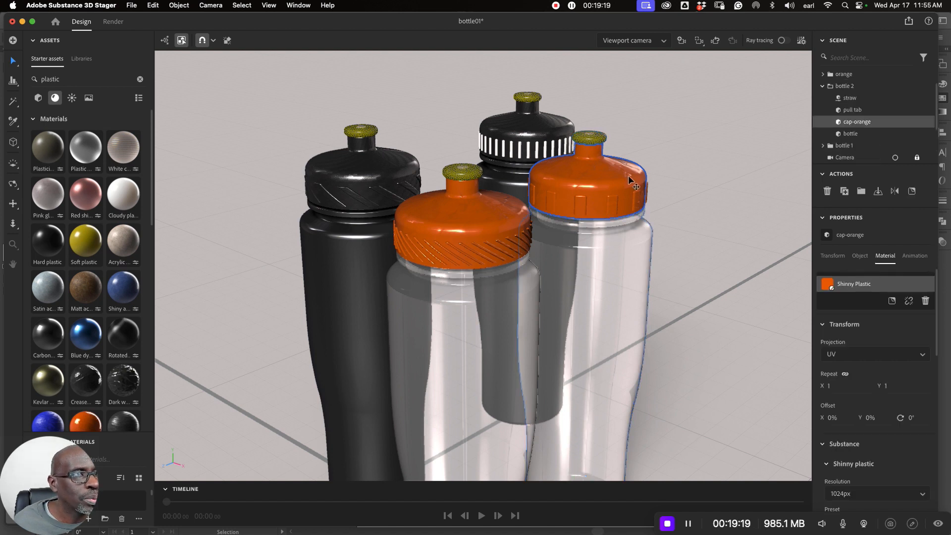
drag(99, 245, 618, 208)
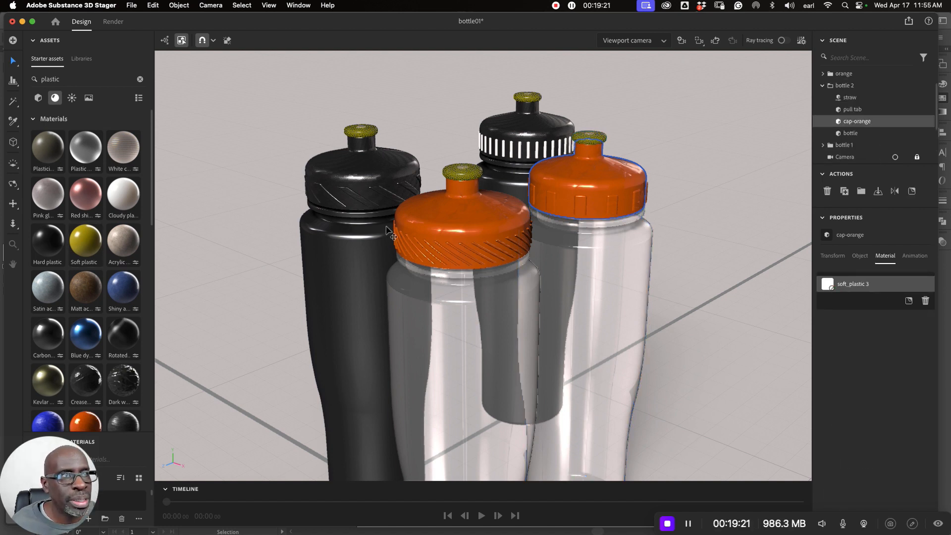
- Sample the yellow soft plastic from the neighbouring cap onto groupNumber_0 4, return to the selection tool, and clear the selection
click(611, 203)
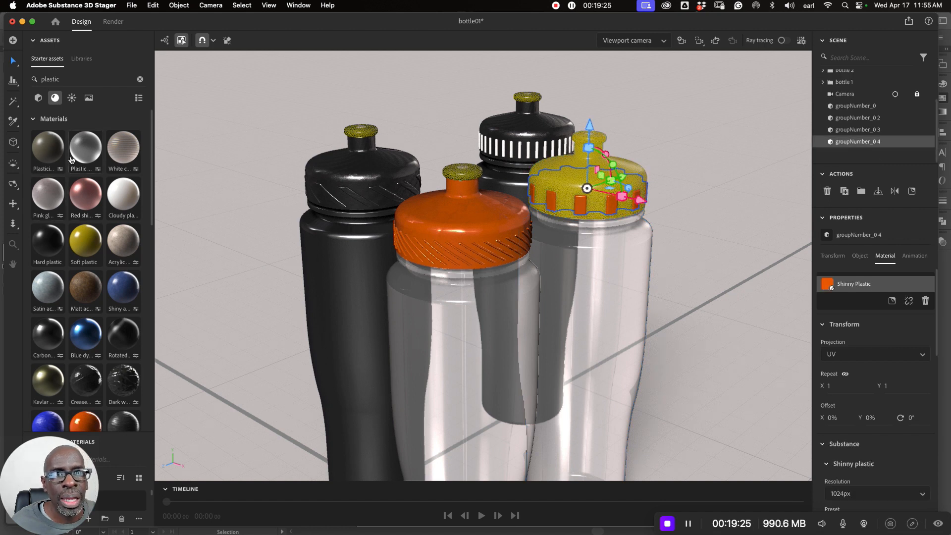
click(12, 121)
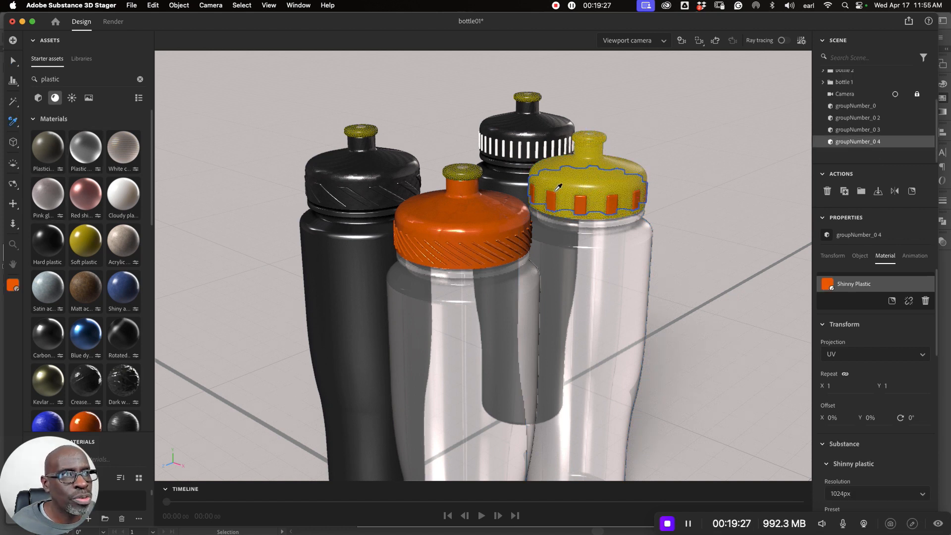
click(567, 156)
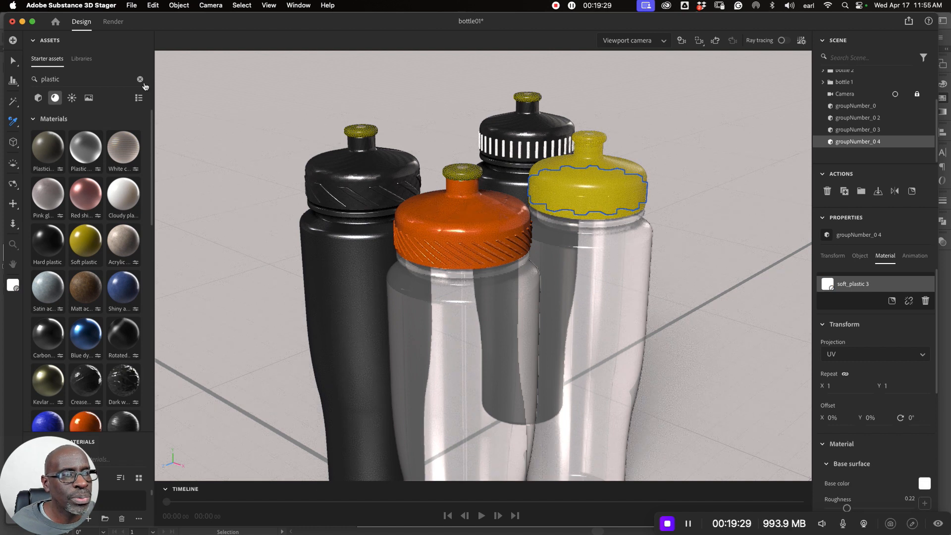
key(v)
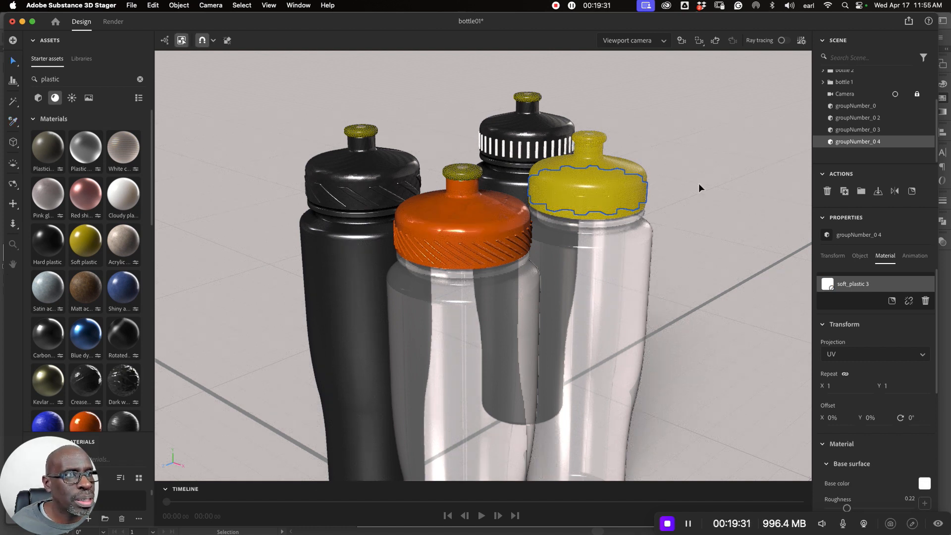
click(698, 183)
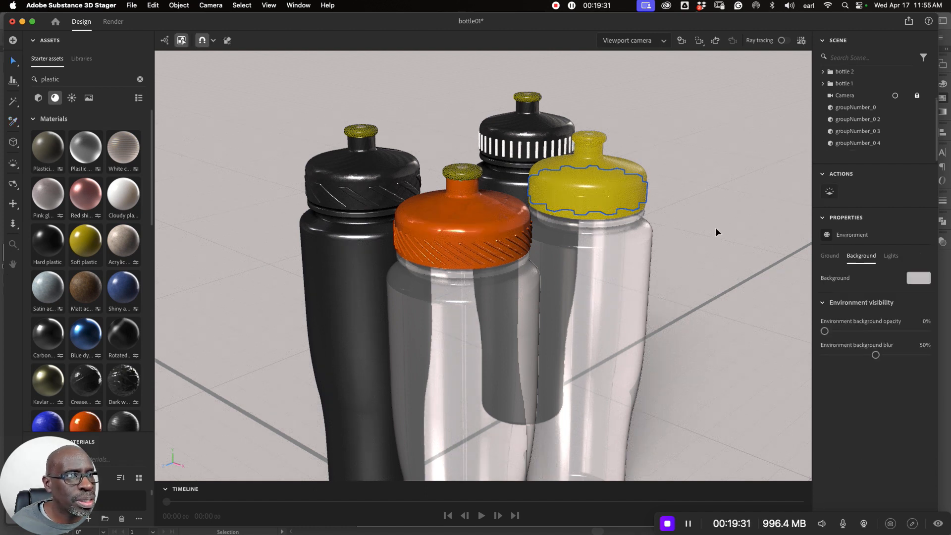
- Apply the Kevlar Anodized Twill Mix material from the starter materials to the cap part of bottle 1
click(515, 131)
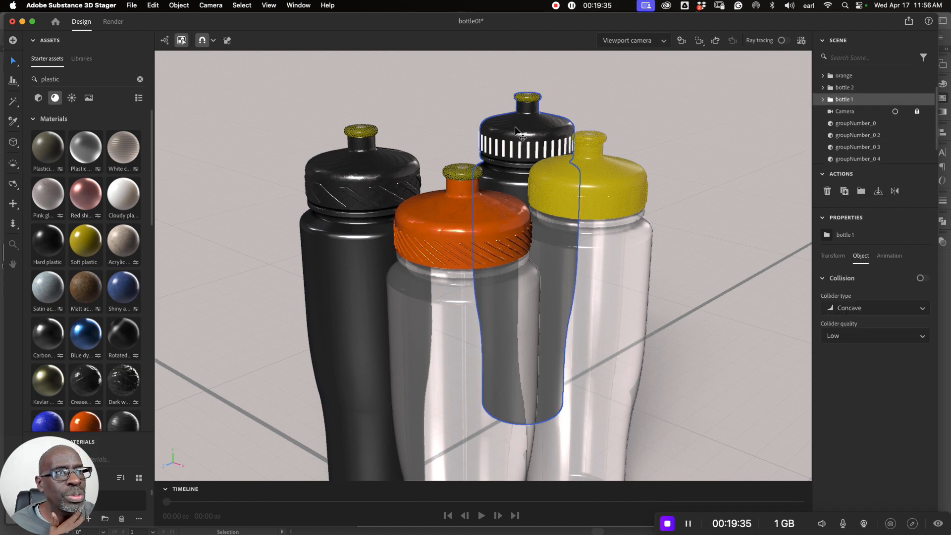
click(515, 131)
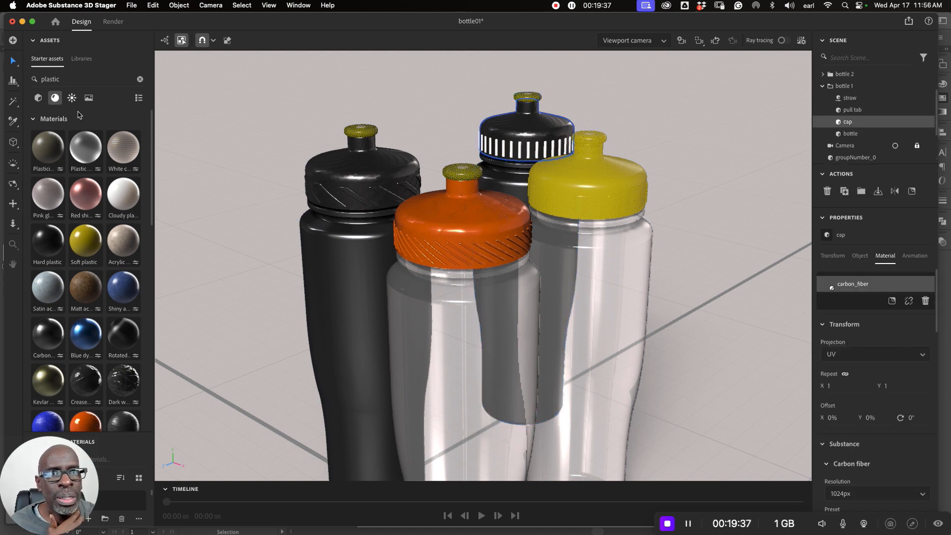
scroll(128, 228, down, 4)
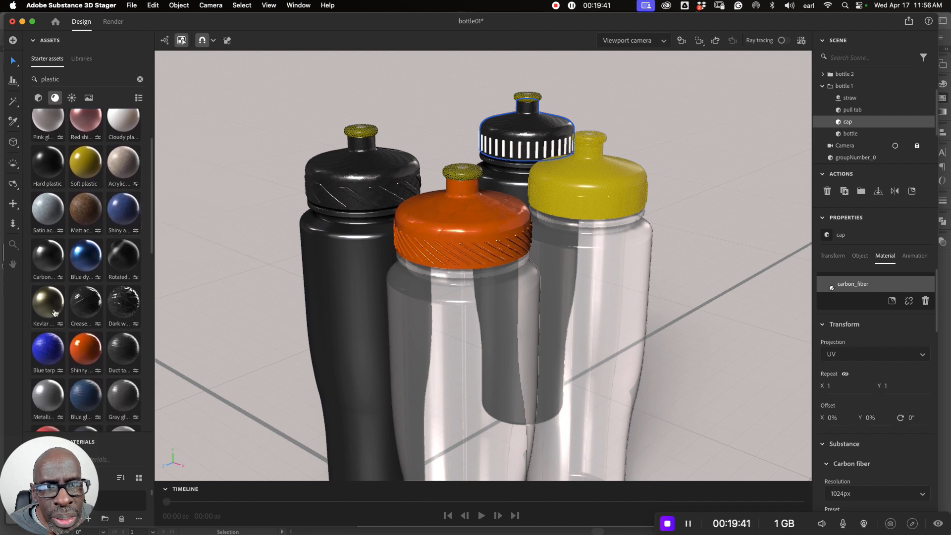
mouse_move(54, 310)
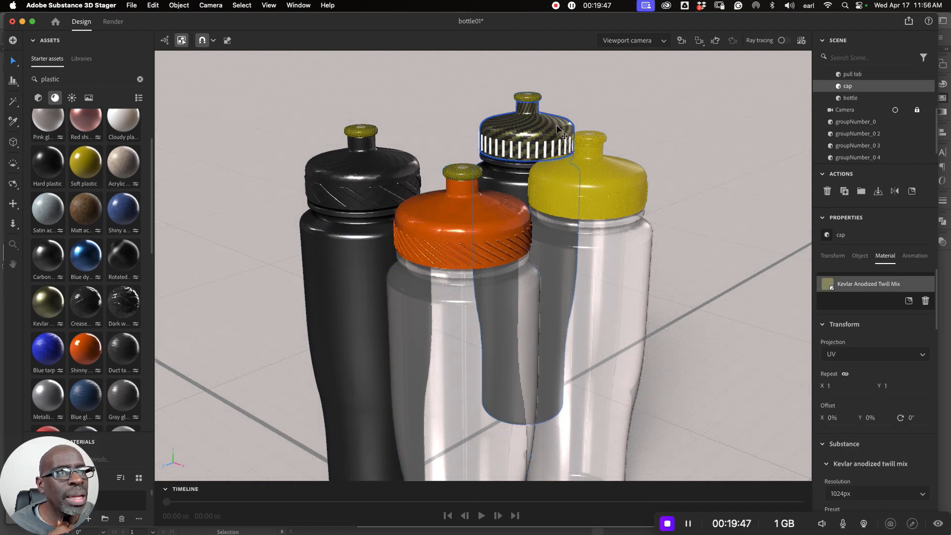
- Sample the rear cap's Kevlar Anodized Twill Mix onto its groupNumber_0 3 ridges, return to the selection tool, and deselect
click(517, 139)
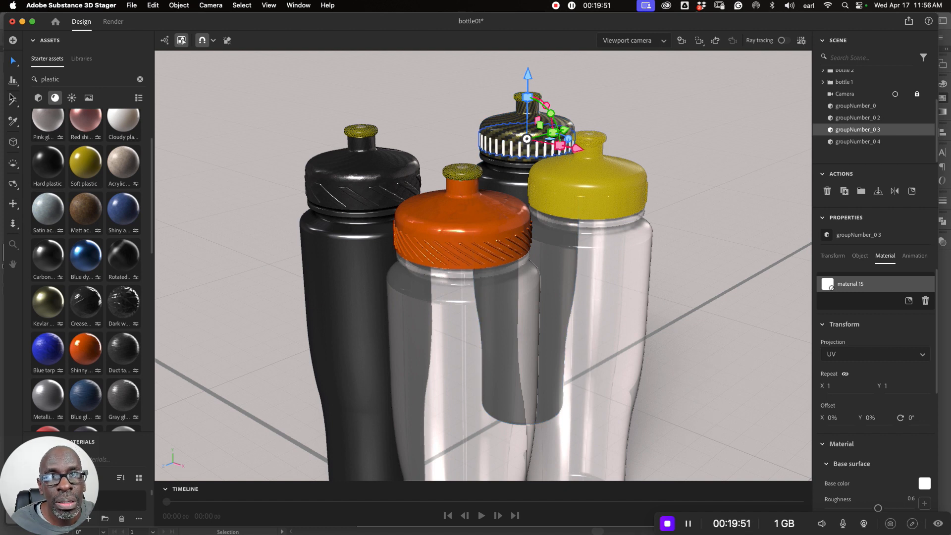
click(12, 124)
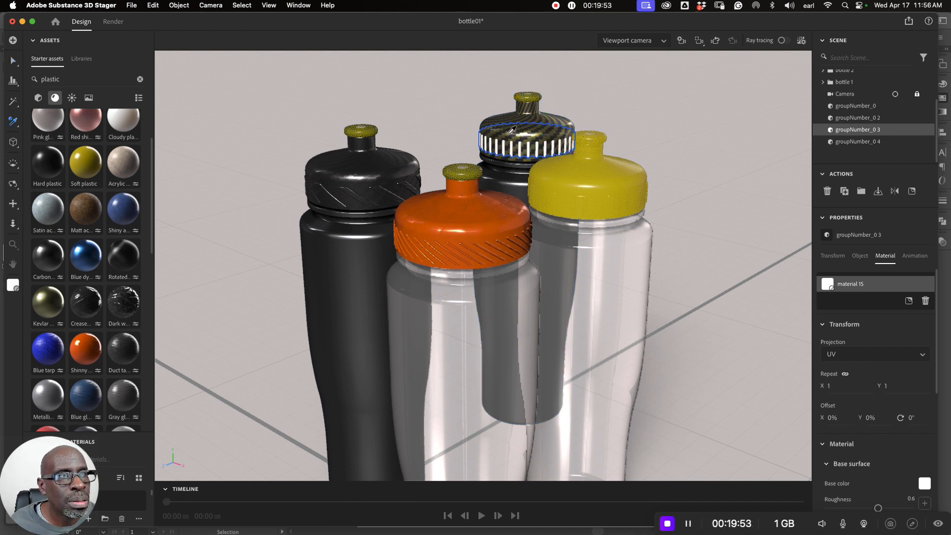
click(512, 130)
click(14, 60)
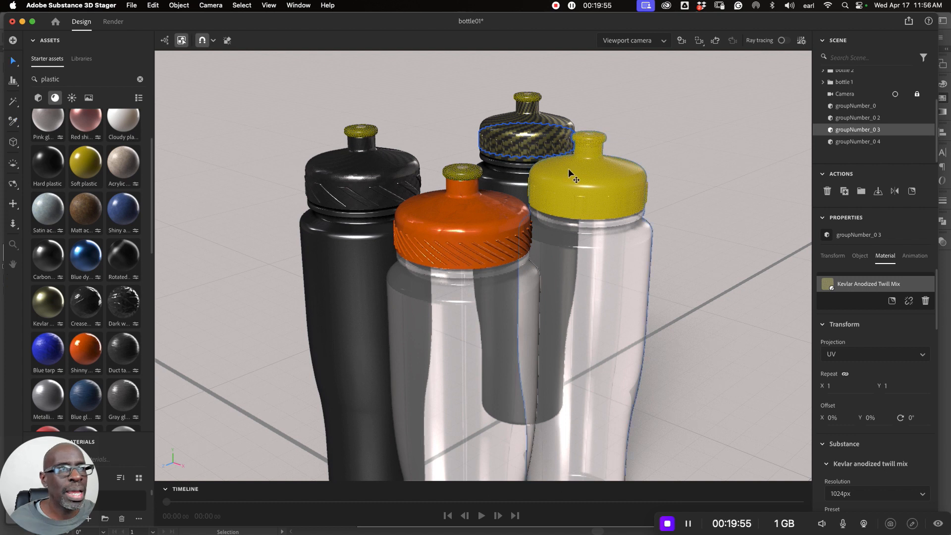
click(728, 157)
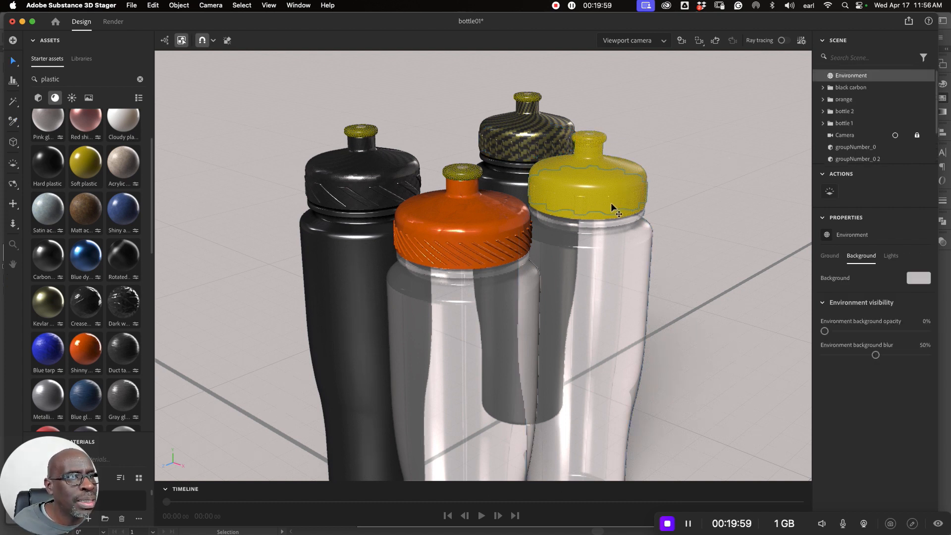
- Rename the bottle 2 group as "yellow"
click(628, 245)
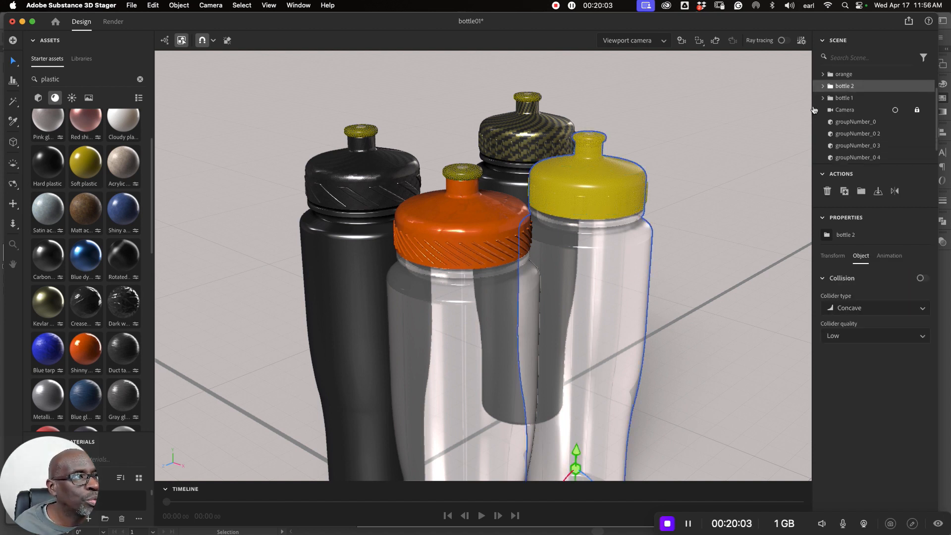
double_click(846, 86)
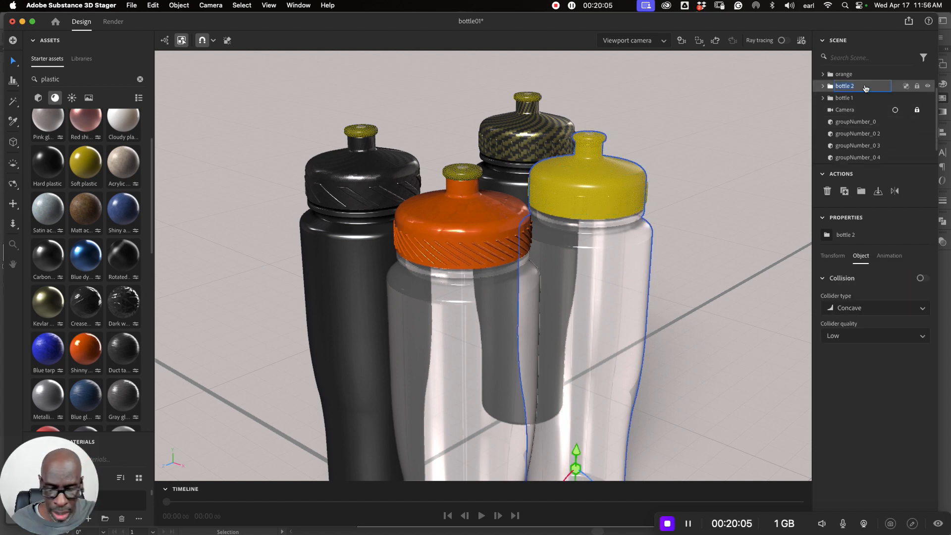
text(yellow)
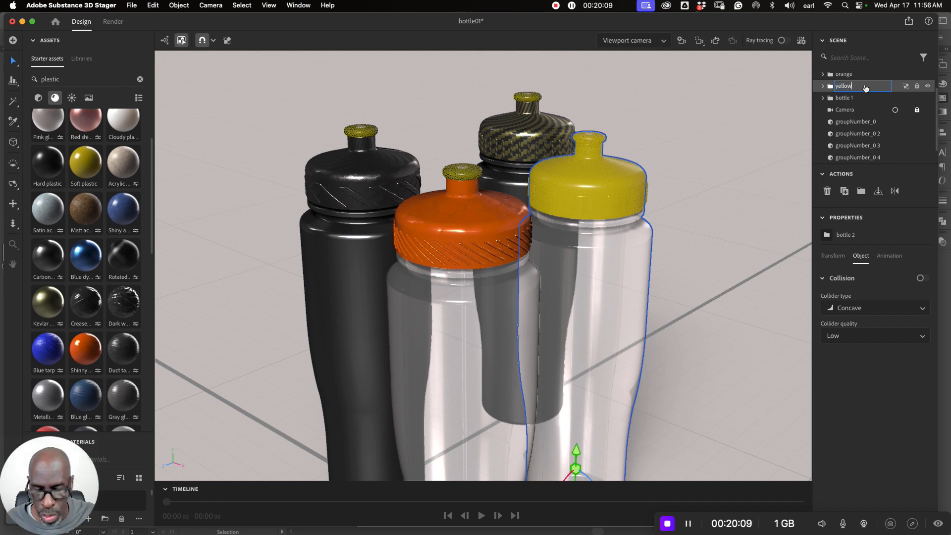
key(Return)
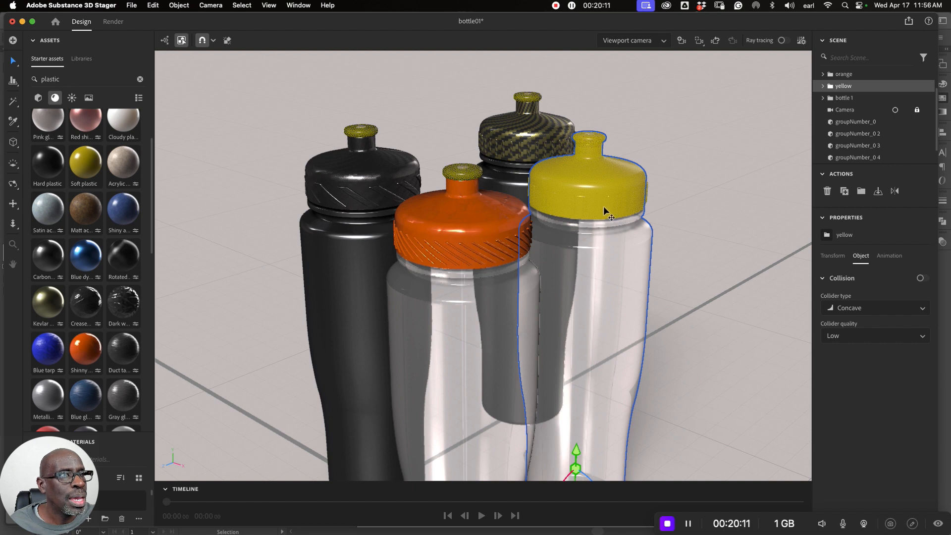
- Rename groupNumber_0 4 on the yellow cap as "grip wide rec"
click(614, 197)
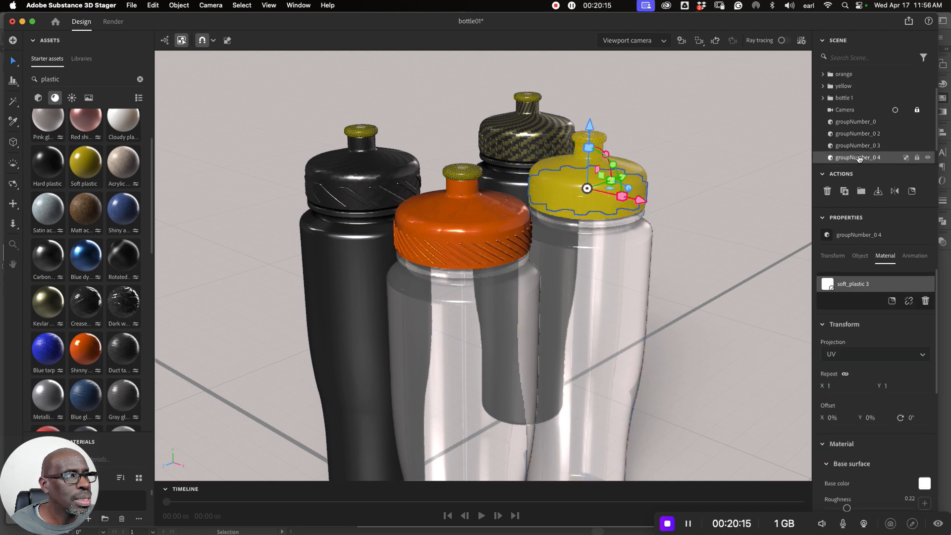
text(grip )
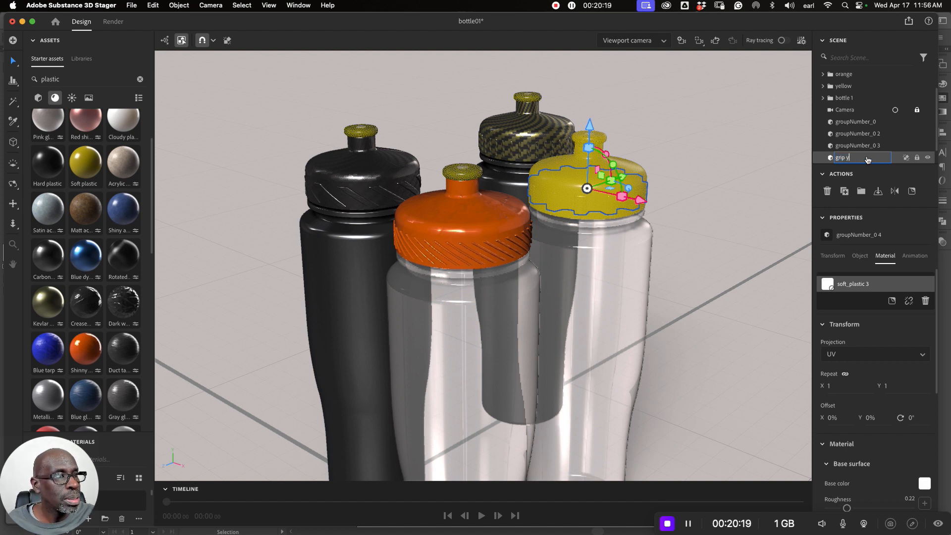
text(w)
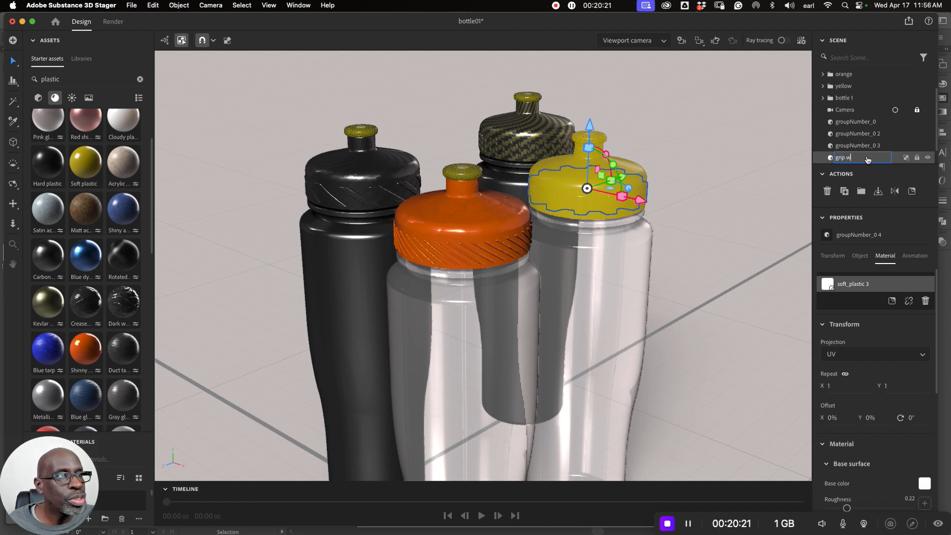
text(ide)
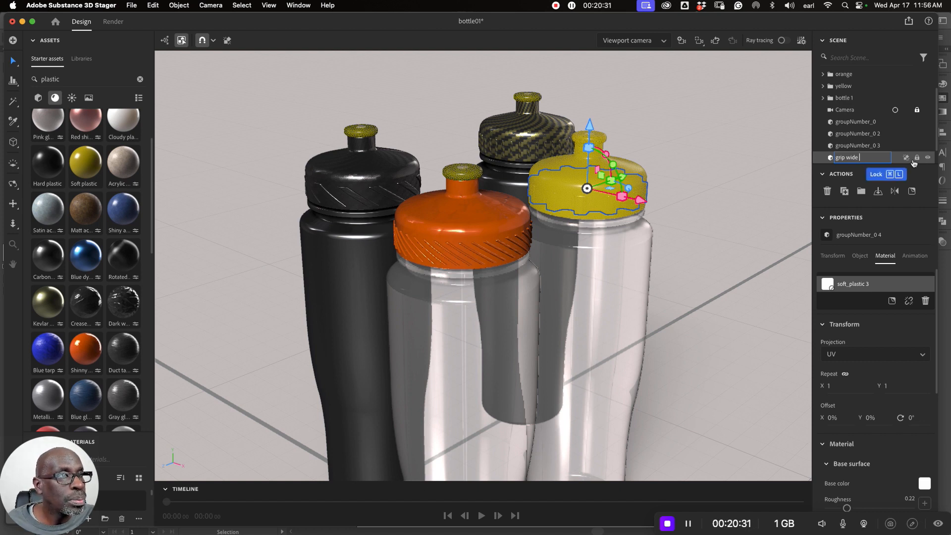
text(ed)
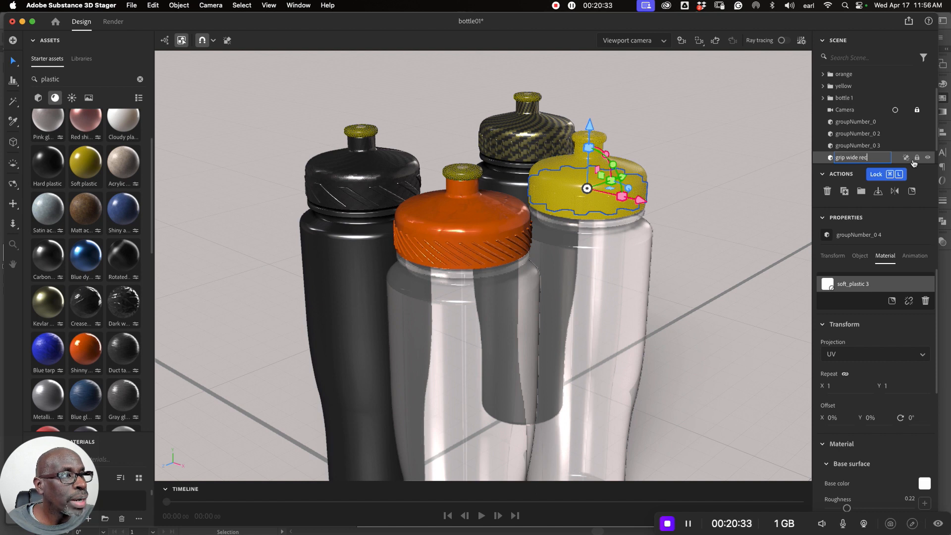
key(Return)
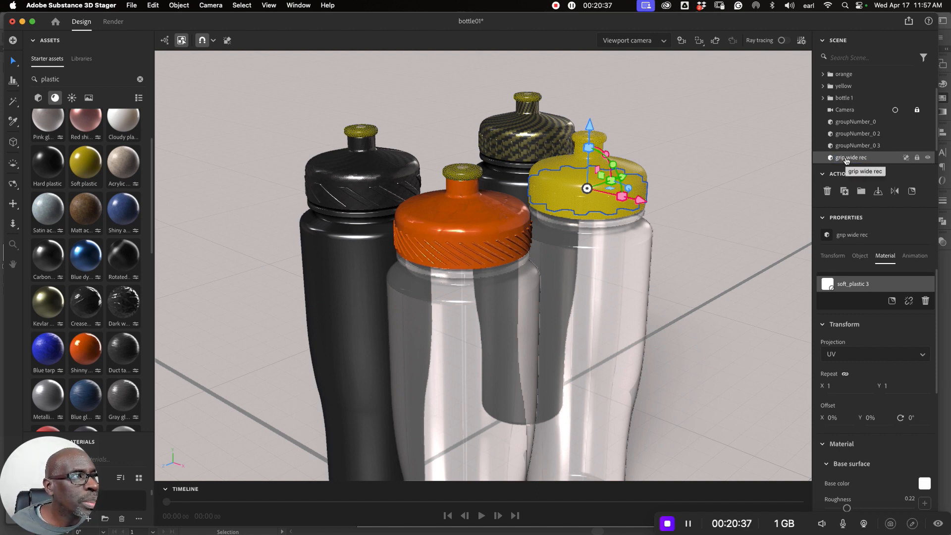
- Move grip wide rec into the yellow group, check it by toggling the group's visibility off and on, and deselect
drag(846, 159, 847, 86)
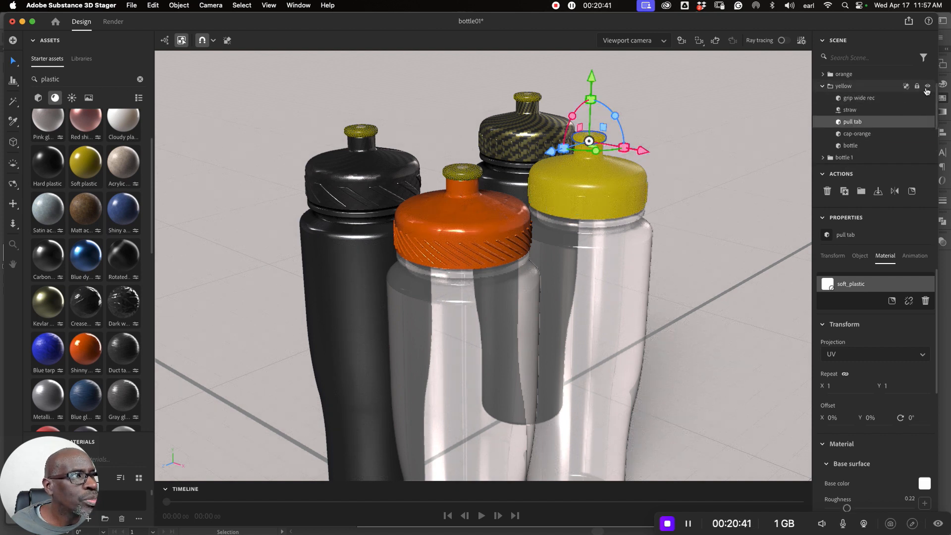
click(928, 87)
click(928, 87)
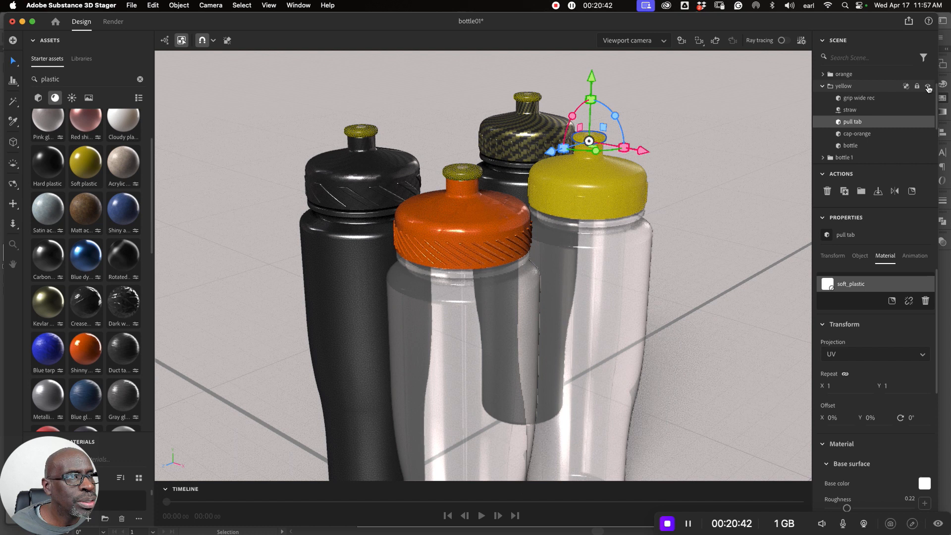
click(706, 132)
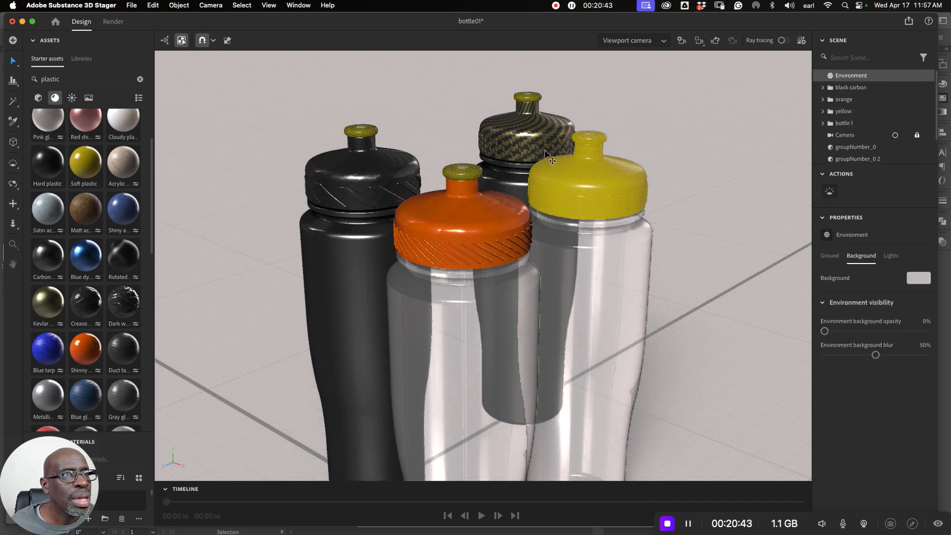
- Rename groupNumber_0 3 on the rear Kevlar cap as "narrow grip"
click(519, 149)
click(506, 133)
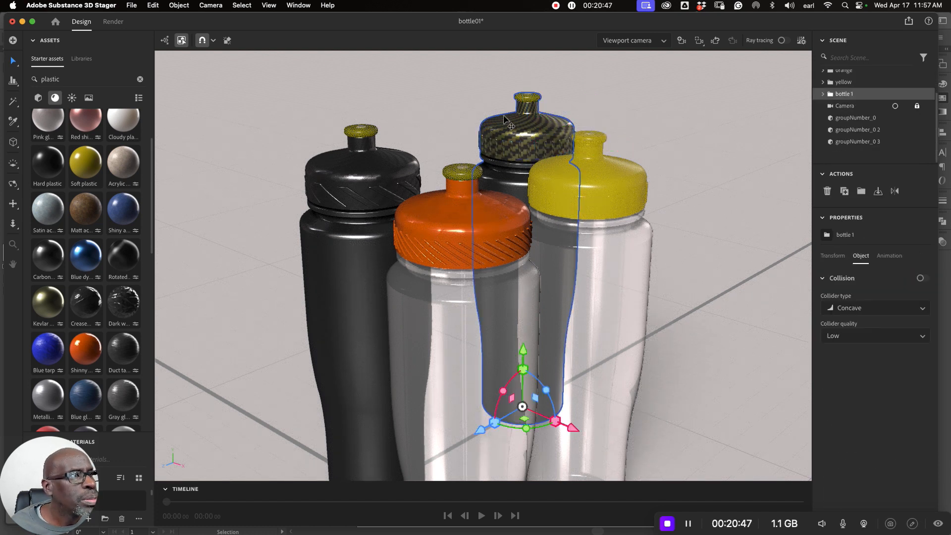
click(503, 144)
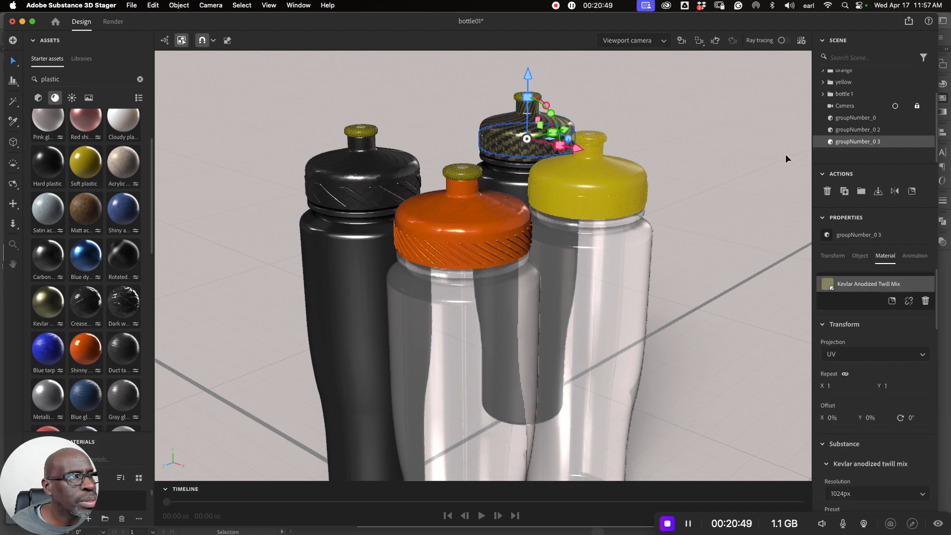
double_click(856, 143)
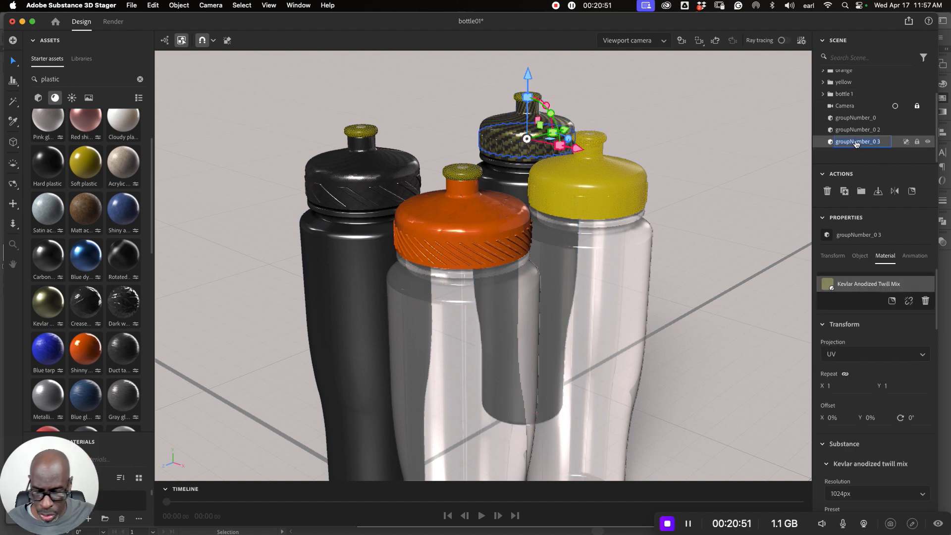
text(narrow cap)
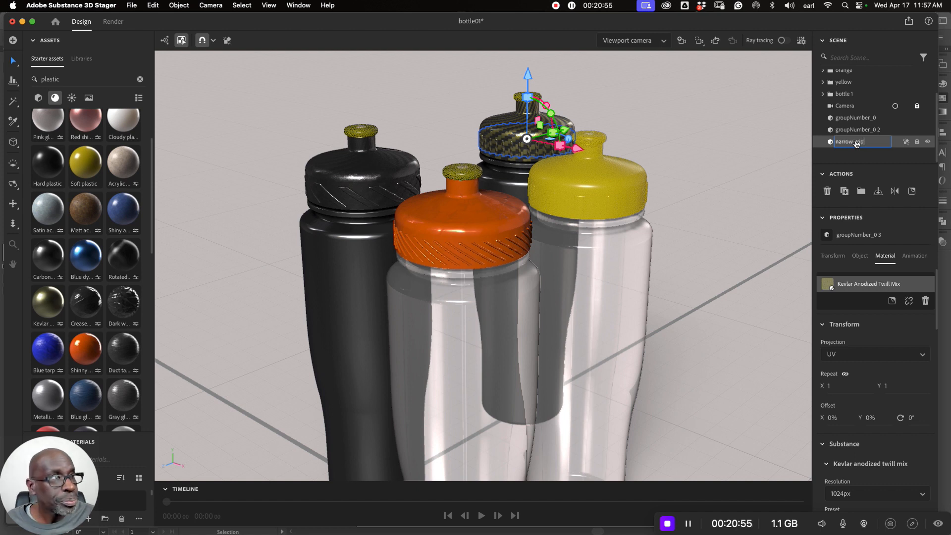
key(Return)
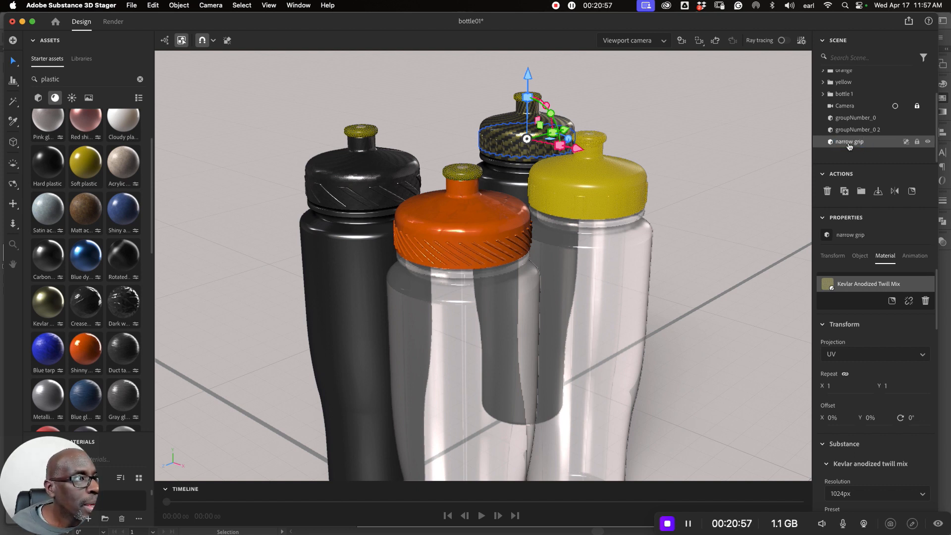
- Move narrow grip into the bottle 1 group and check it by toggling the group's visibility off and on
drag(842, 144, 845, 94)
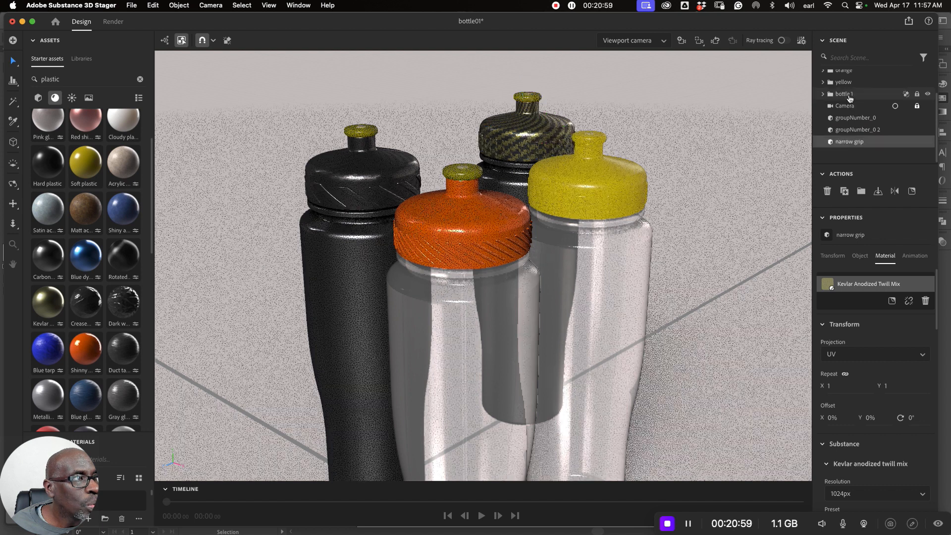
click(822, 105)
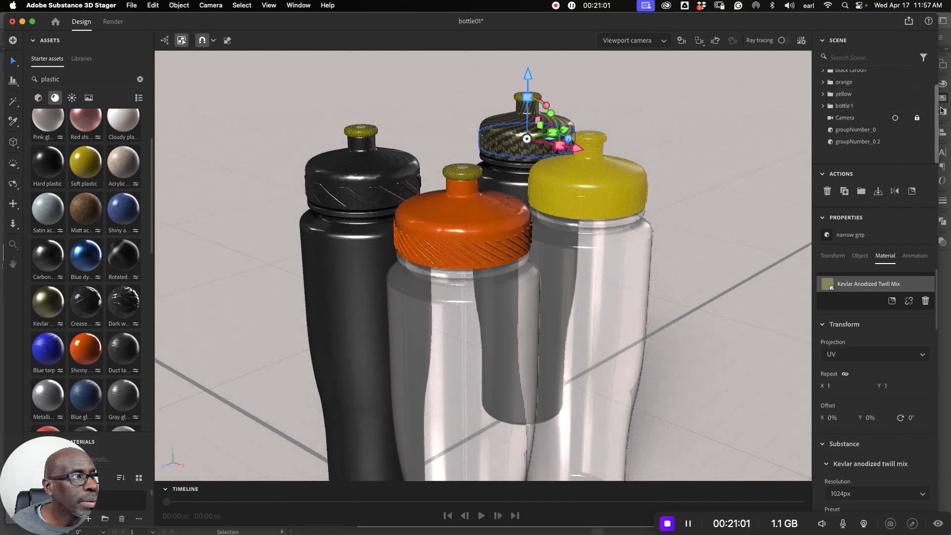
click(928, 107)
click(927, 107)
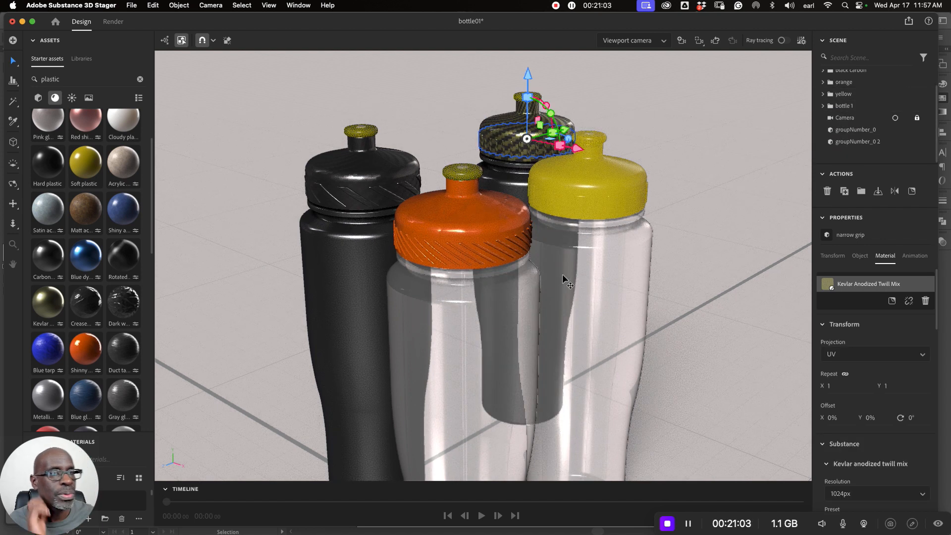
- Rename the bottle 1 group as "camo", and check the camo and yellow groups by toggling their visibility off and on
click(481, 251)
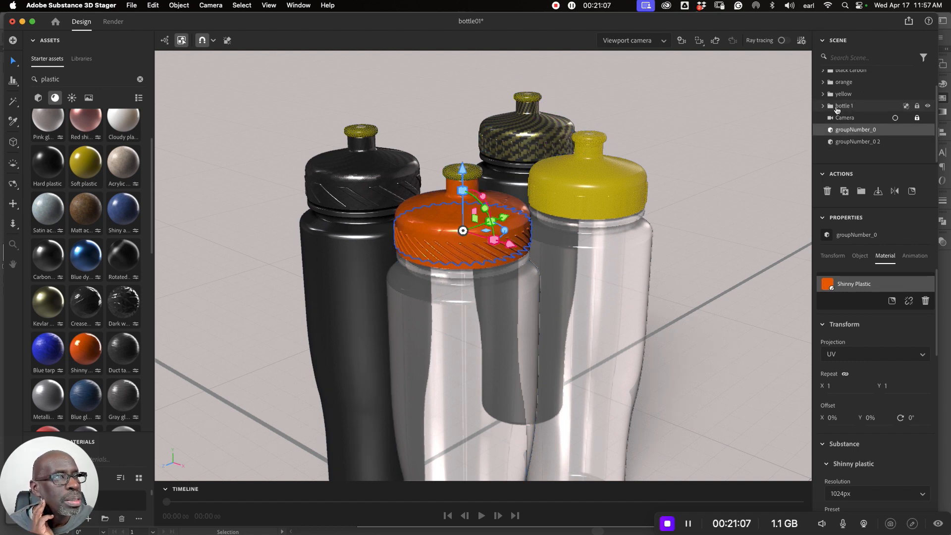
click(845, 106)
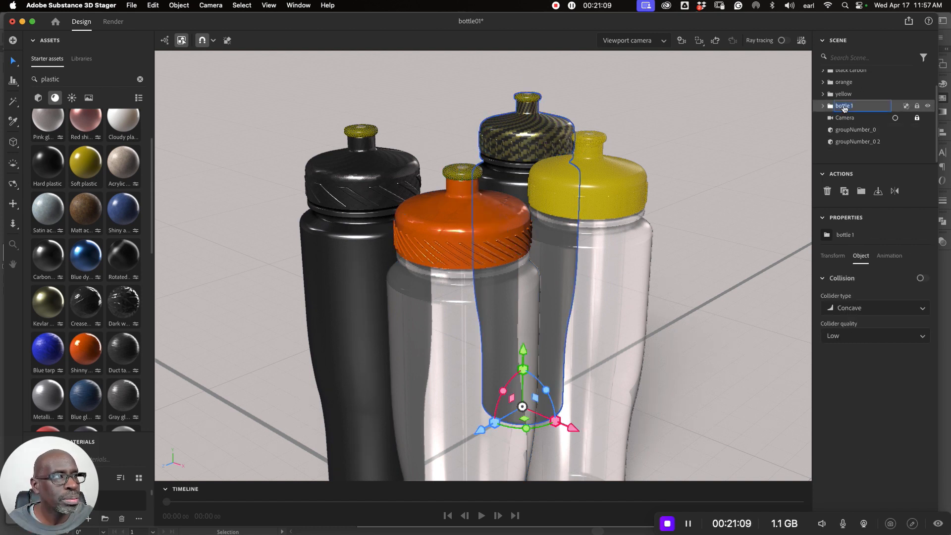
text(camo)
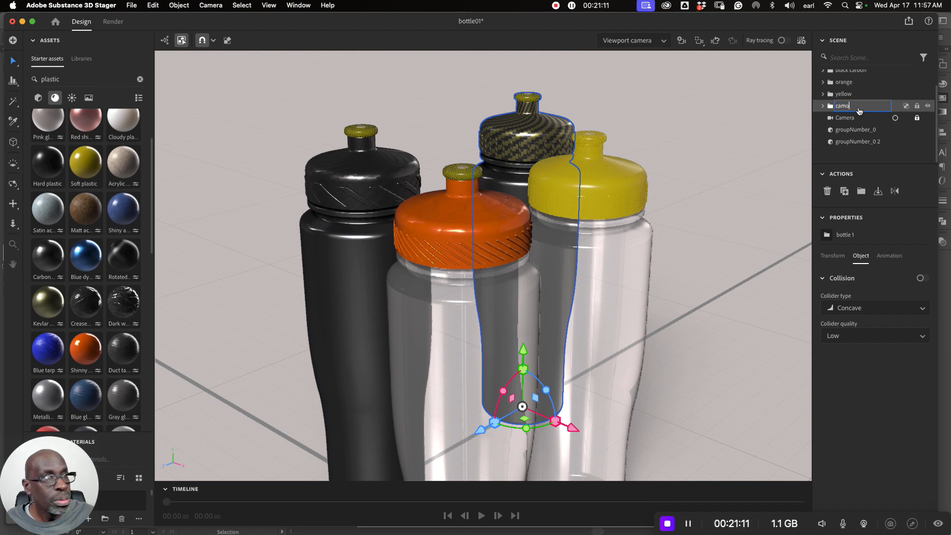
key(Return)
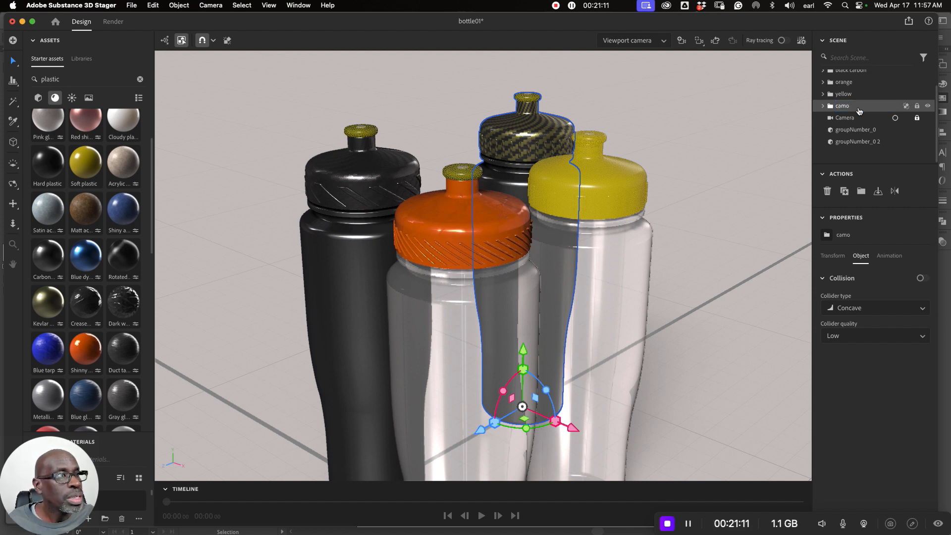
click(927, 106)
click(927, 106)
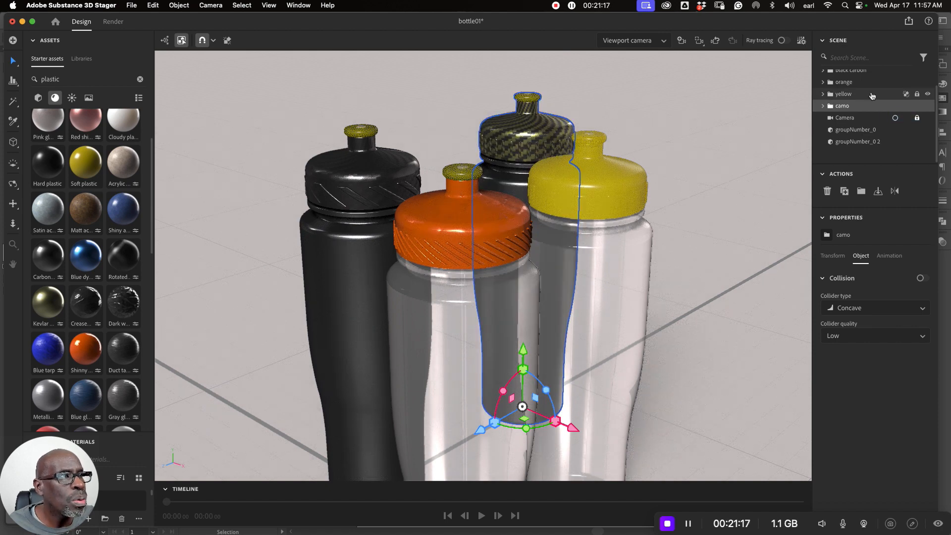
click(927, 94)
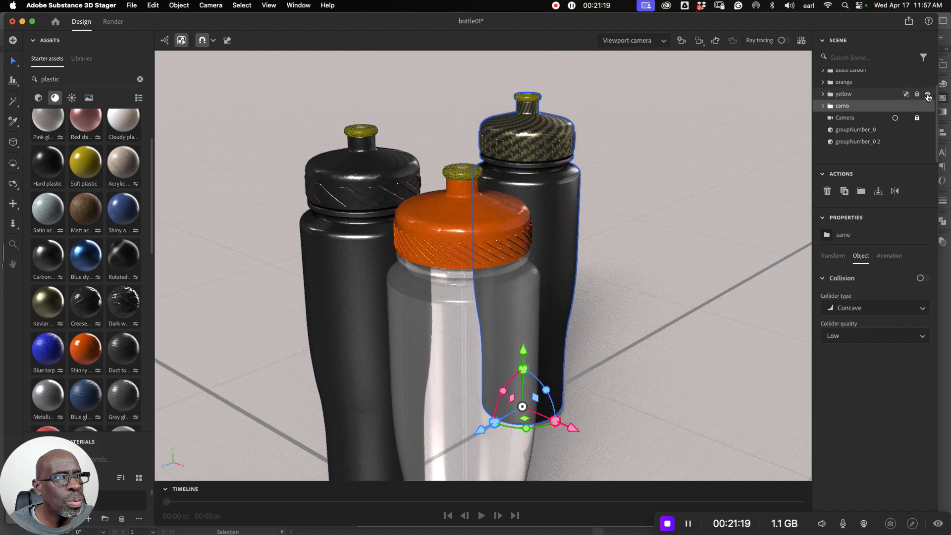
click(928, 94)
scroll(877, 110, up, 2)
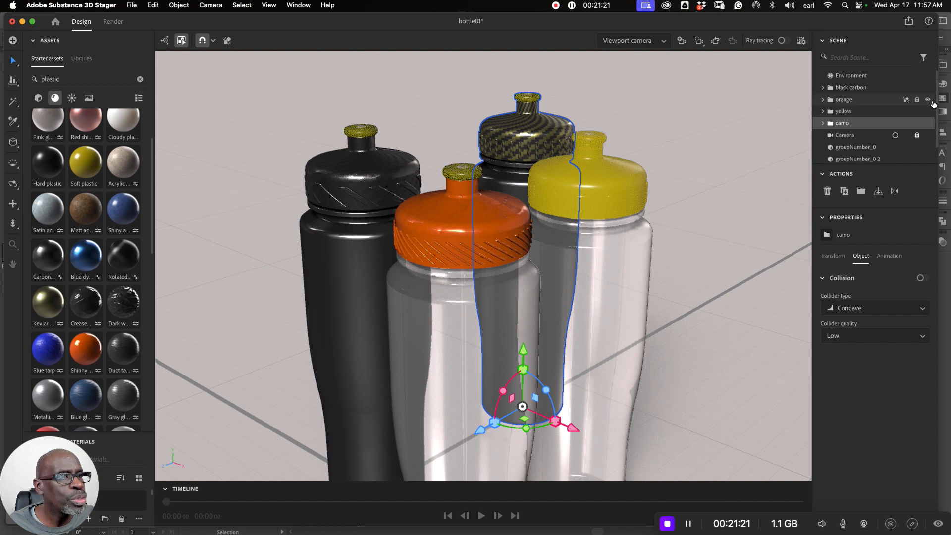
- Rename groupNumber_0 on the orange cap as "narrow tread"
click(504, 245)
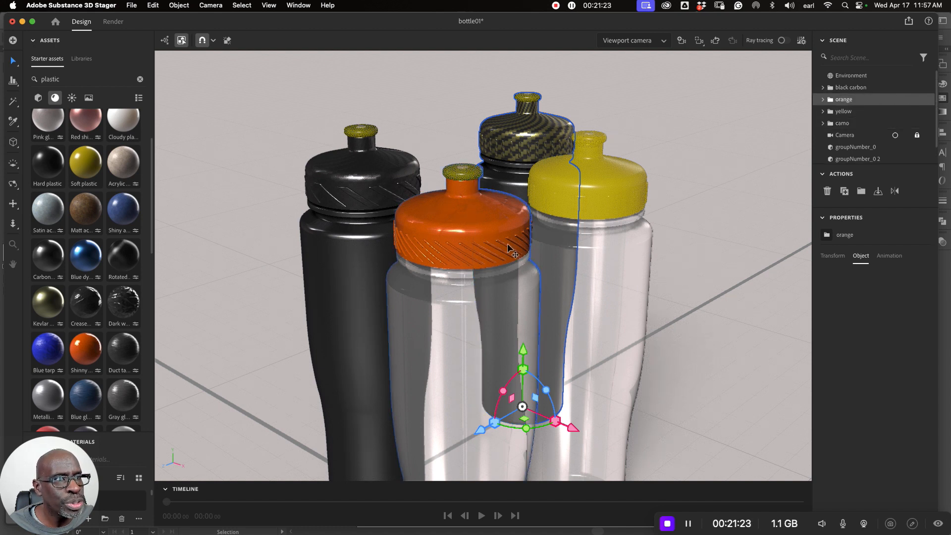
double_click(504, 243)
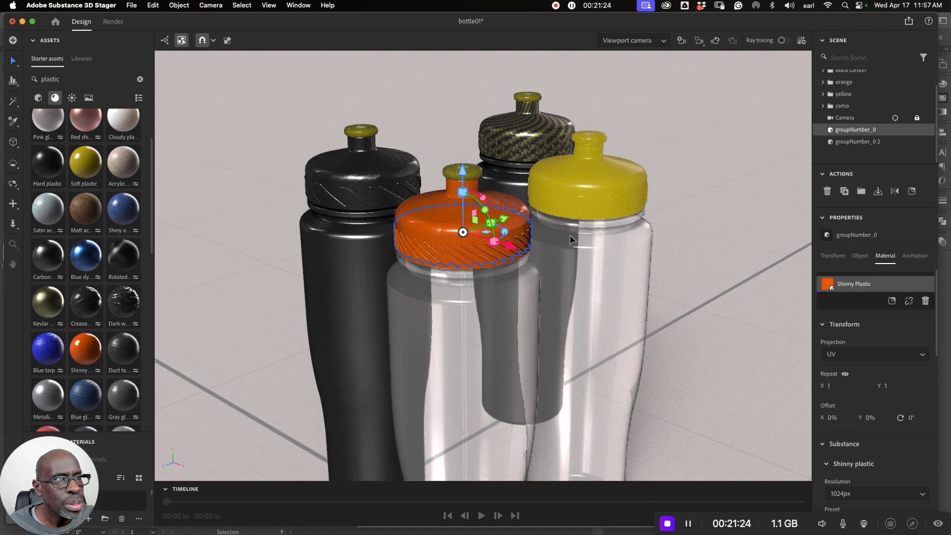
double_click(847, 130)
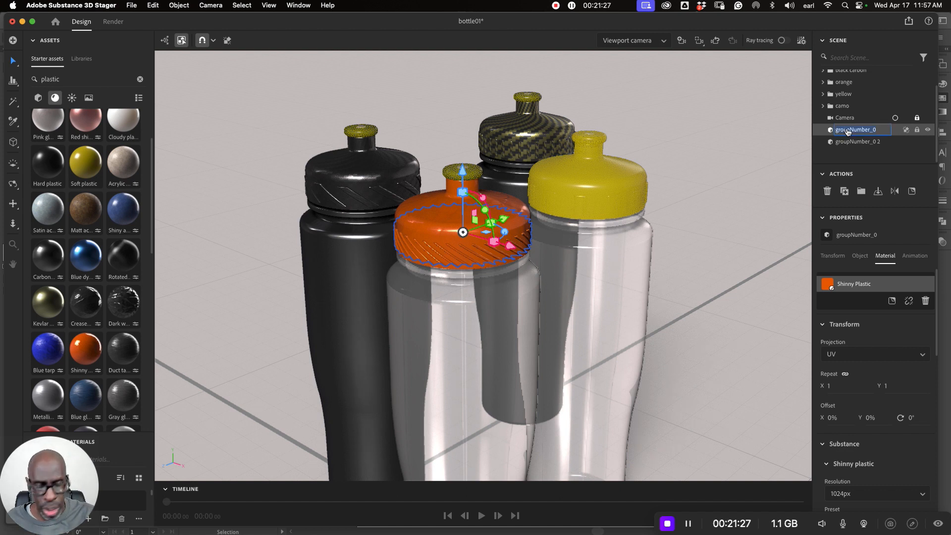
text(narrow tread)
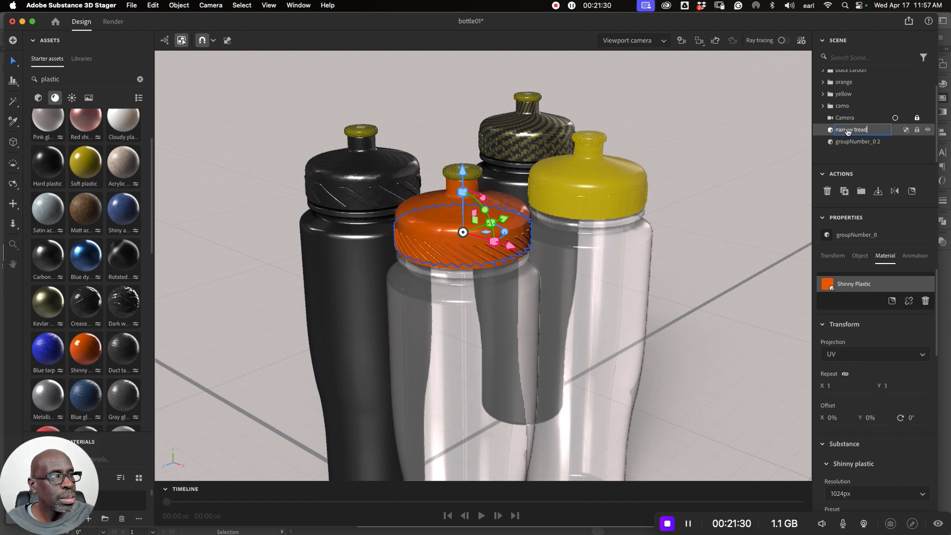
key(Return)
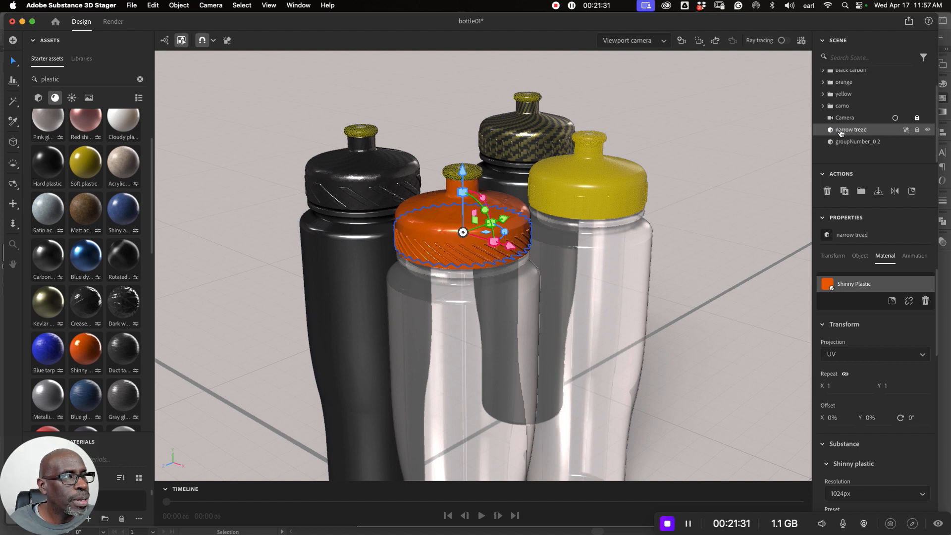
- Rename groupNumber_0 2 on the black carbon cap as "wide tread"
double_click(850, 142)
text(wid)
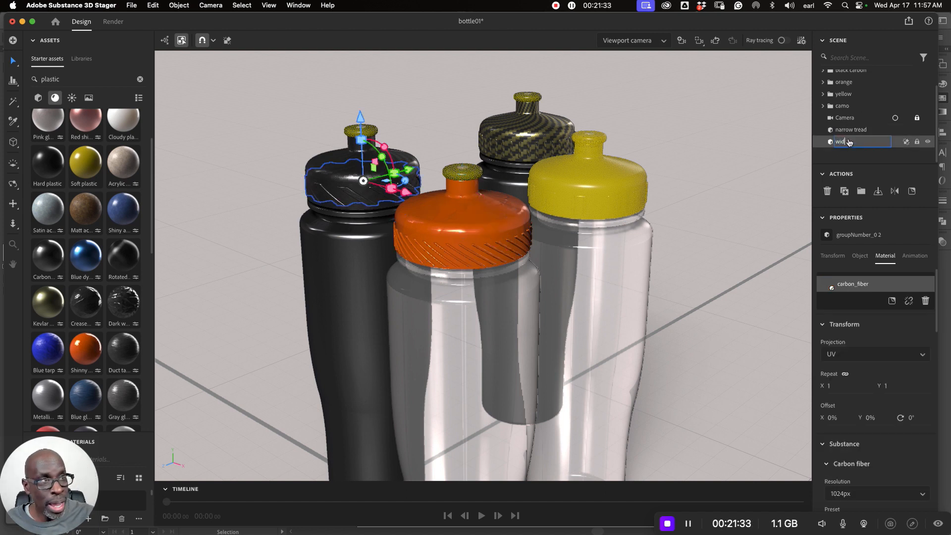
text(e ba)
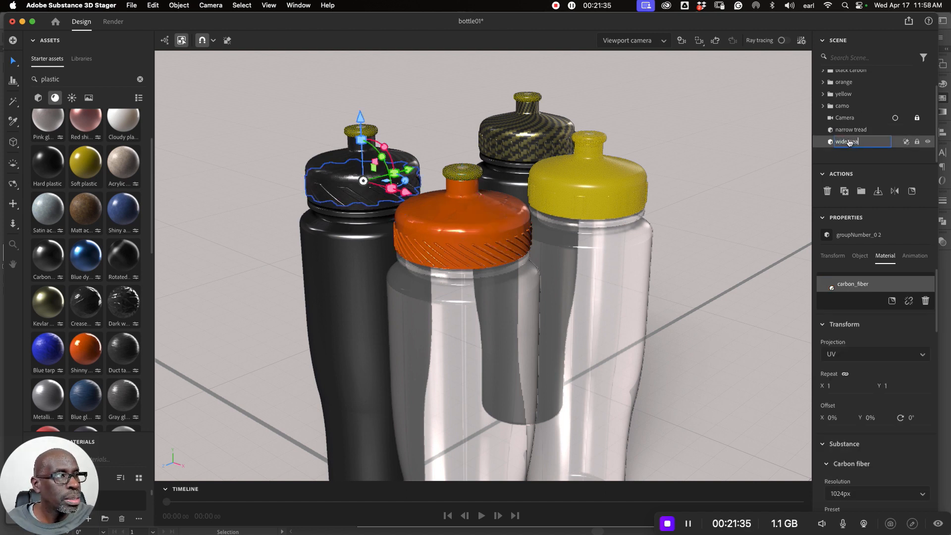
key(Return)
- Enlarge the scene list, move wide tread into the black carbon group and narrow tread into the orange group, and deselect
scroll(850, 144, up, 2)
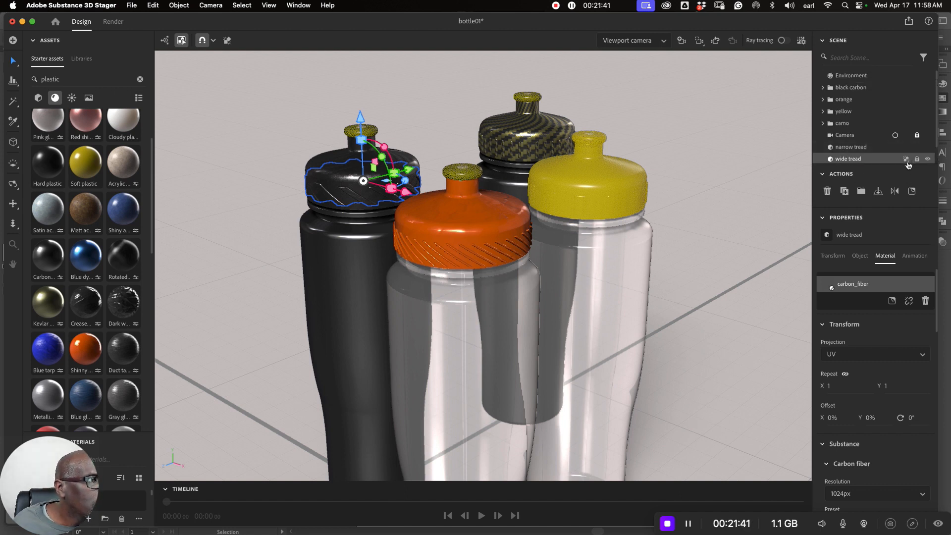
drag(907, 165, 914, 238)
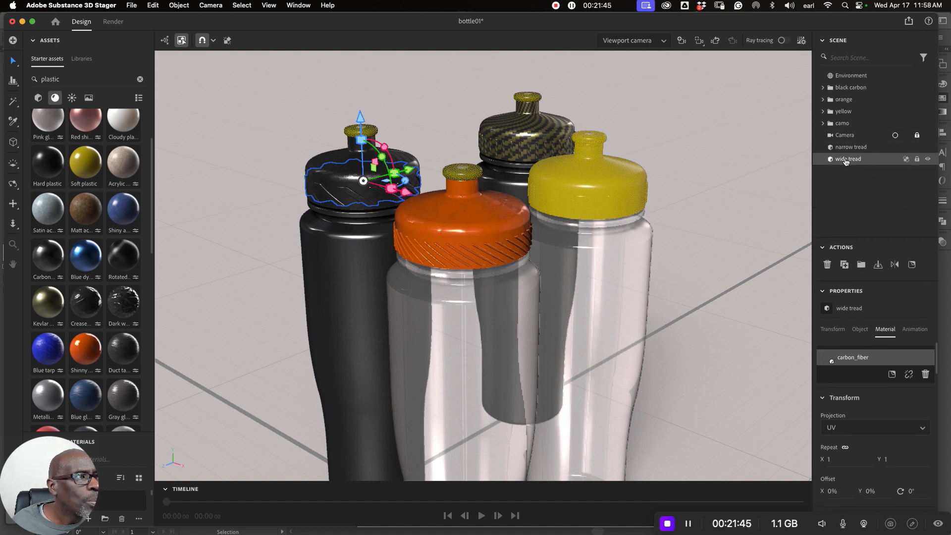
drag(844, 160, 857, 90)
click(857, 133)
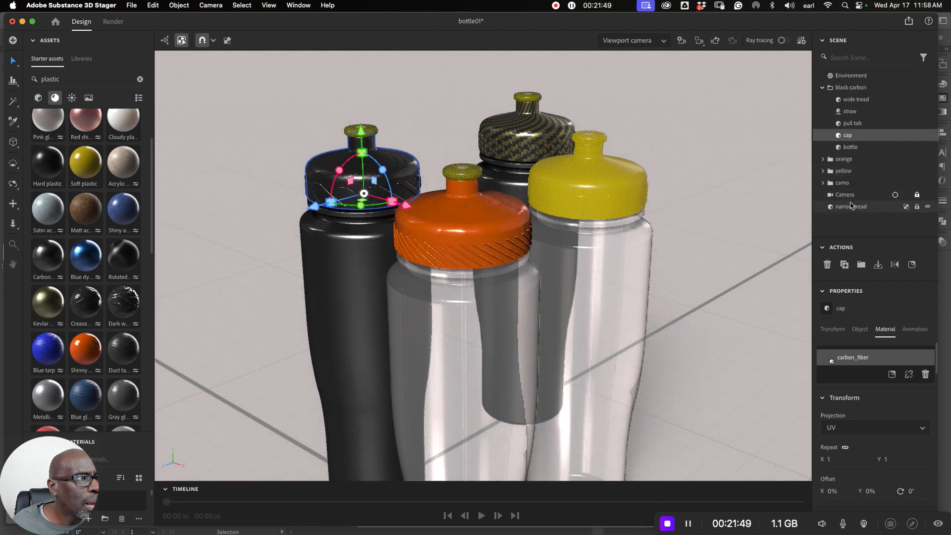
drag(846, 208, 844, 159)
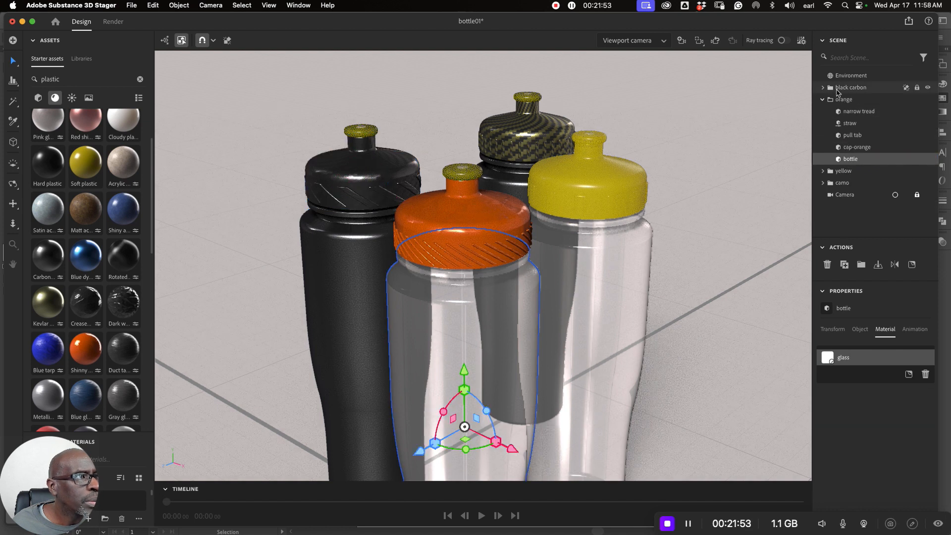
click(770, 146)
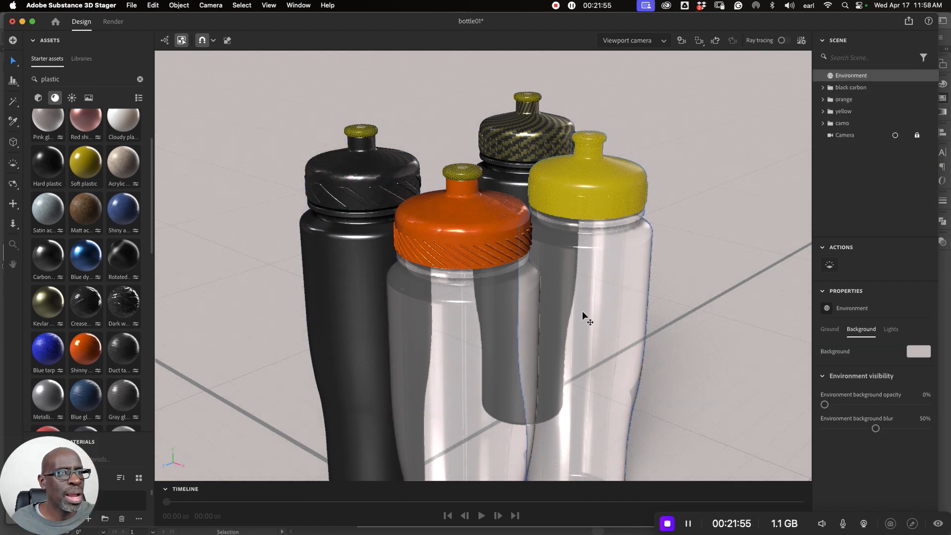
- Move the yellow bottle a little away from the orange and camo bottles, and look through the scene's Camera
click(619, 327)
scroll(591, 370, down, 5)
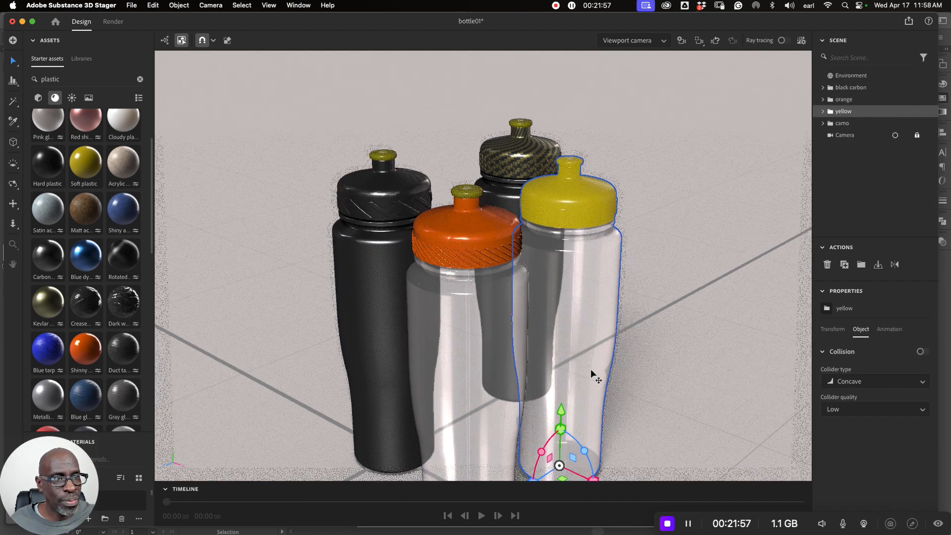
drag(597, 448, 629, 438)
scroll(661, 291, down, 5)
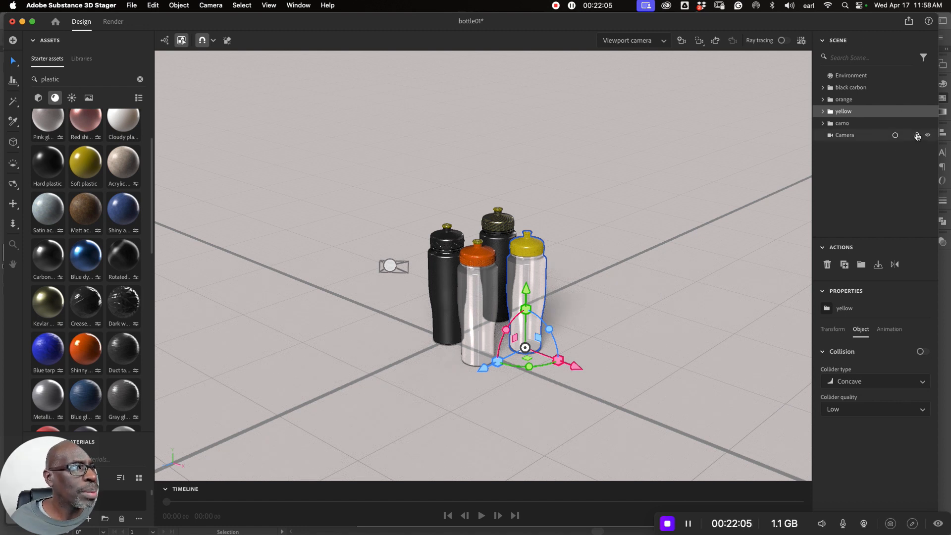
click(895, 136)
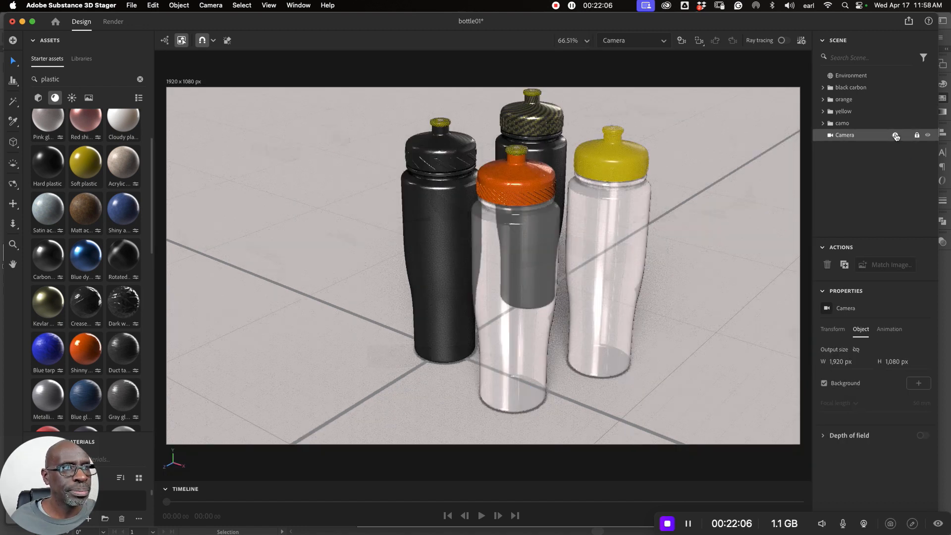
- Move the yellow bottle to the left of the black carbon bottle and the camo bottle clear of the orange one along X
click(588, 213)
drag(655, 384, 343, 391)
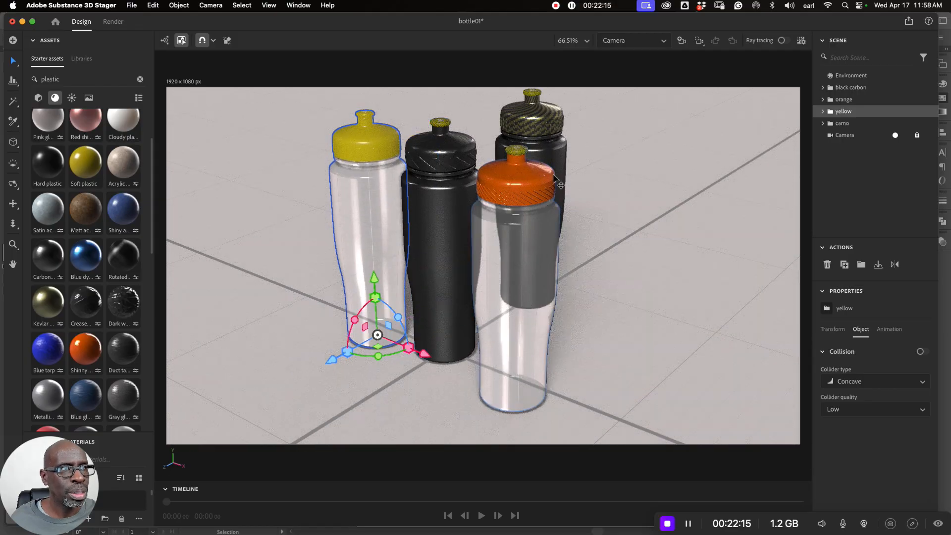
click(564, 154)
drag(580, 322, 639, 346)
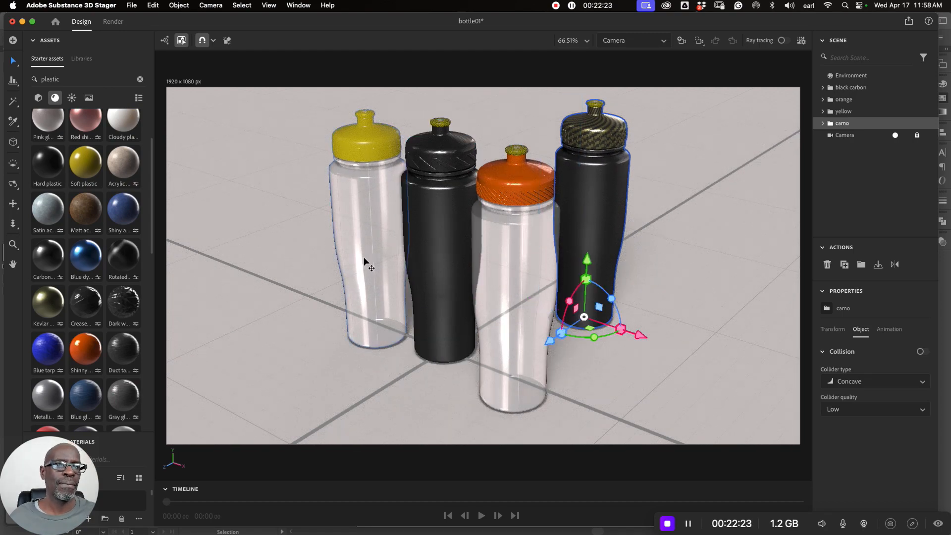
- Move the yellow bottle slightly forward along the Z axis, leaving a gap beside the black carbon bottle
click(386, 264)
drag(424, 353, 425, 361)
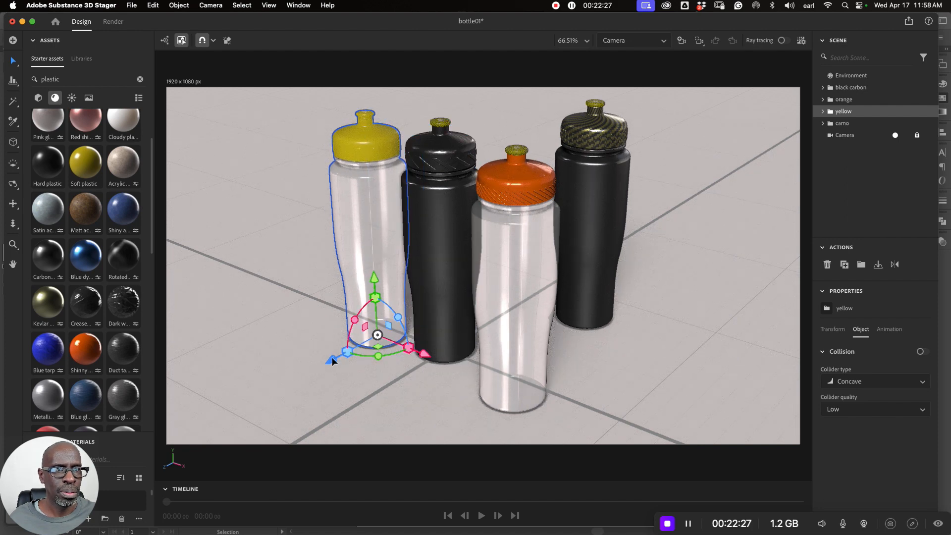
drag(329, 362, 323, 370)
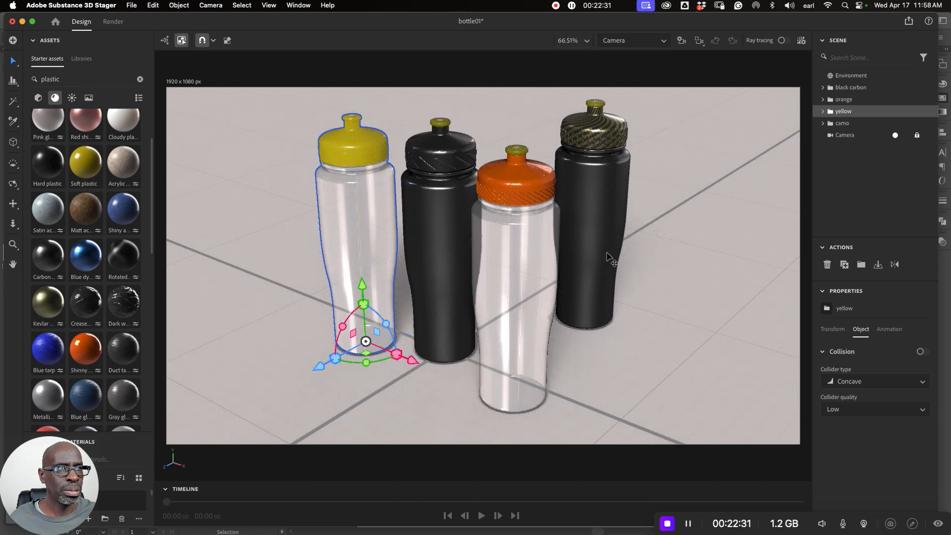
- Unlock the scene's Camera and reframe it slightly farther out, with all four bottles lower in the frame
click(609, 254)
click(680, 367)
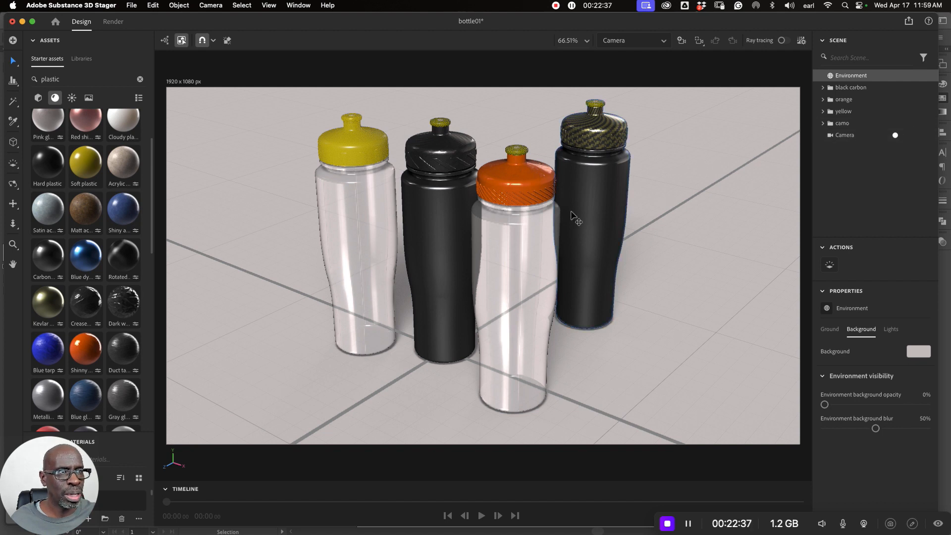
scroll(571, 212, down, 1)
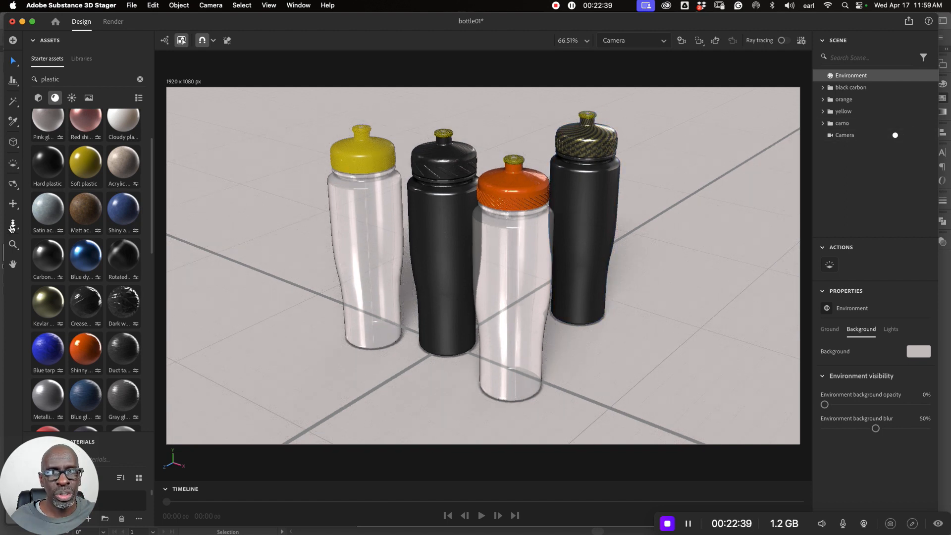
click(15, 204)
drag(520, 259, 508, 267)
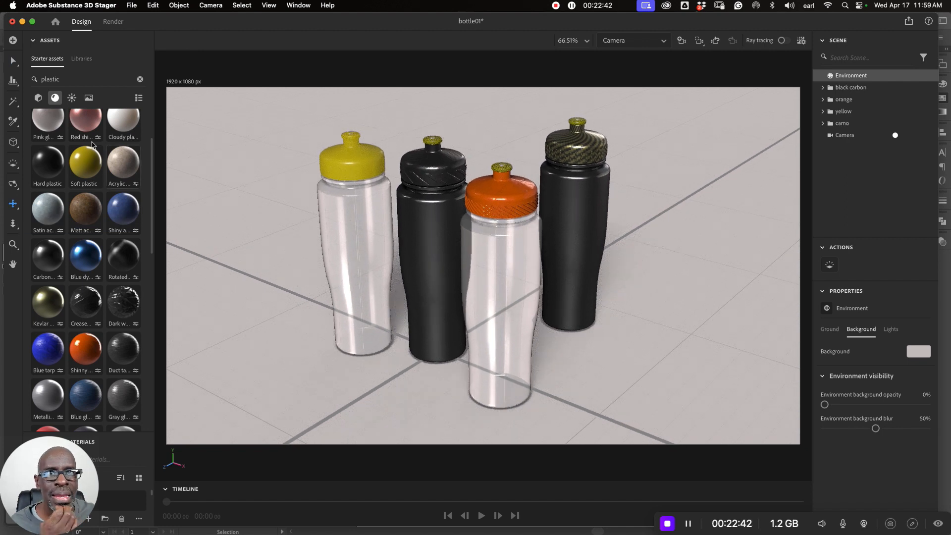
- Move the camo bottle farther right along X and forward along Z, well clear of the orange bottle, and deselect
click(13, 61)
click(592, 203)
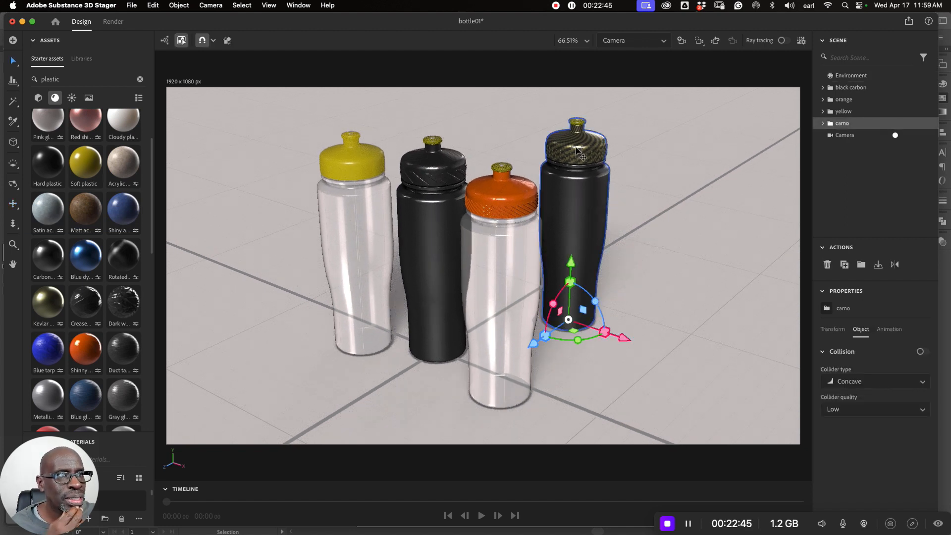
drag(623, 341, 659, 354)
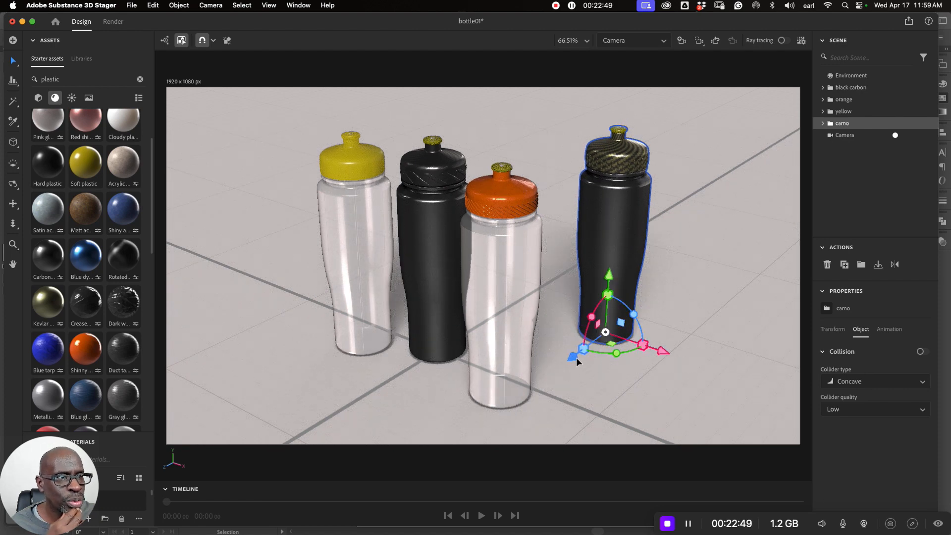
drag(576, 358, 557, 374)
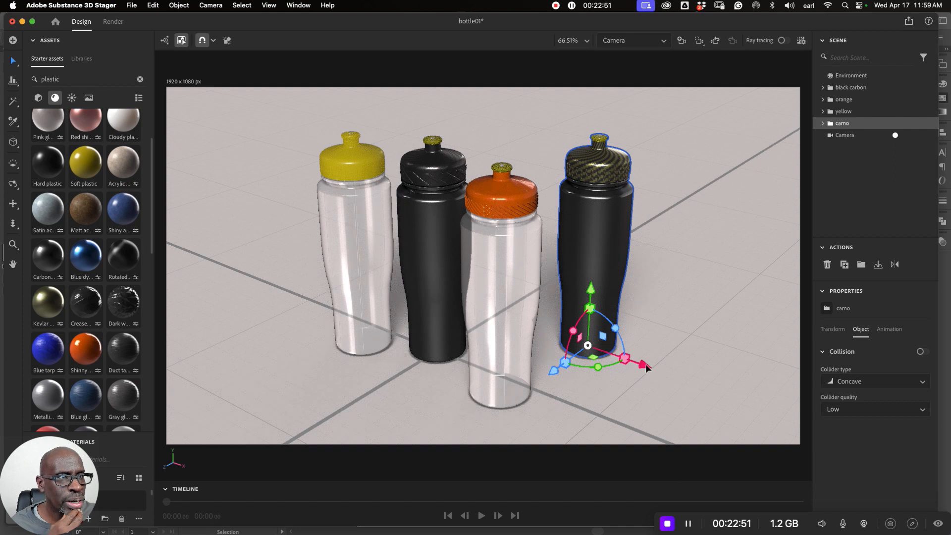
drag(646, 366, 654, 367)
click(690, 271)
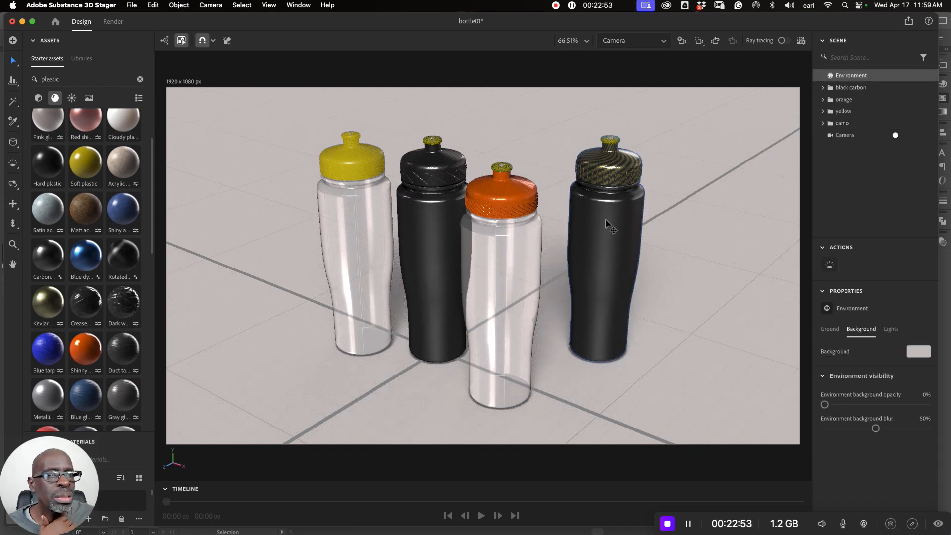
- Apply the yellow Soft plastic material to the body of the camo bottle and deselect it
click(607, 223)
double_click(607, 221)
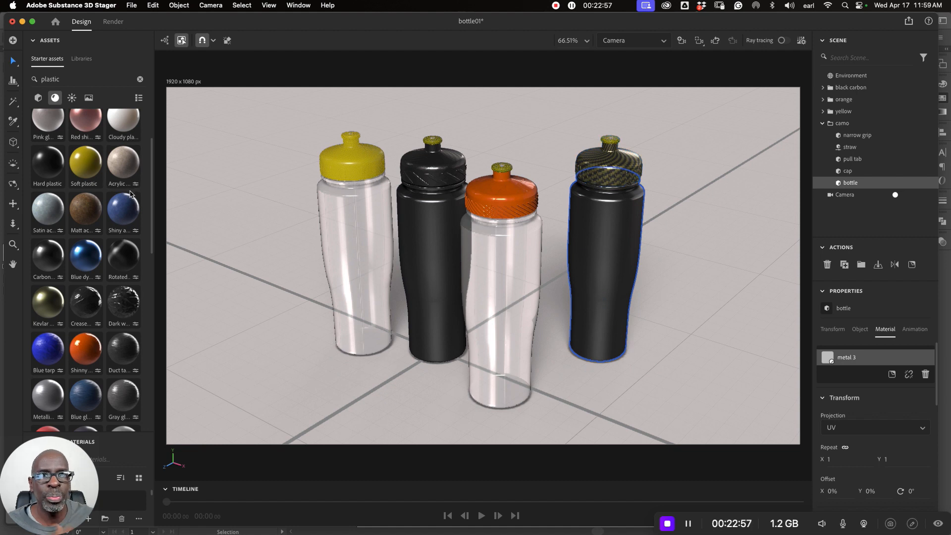
scroll(111, 188, up, 3)
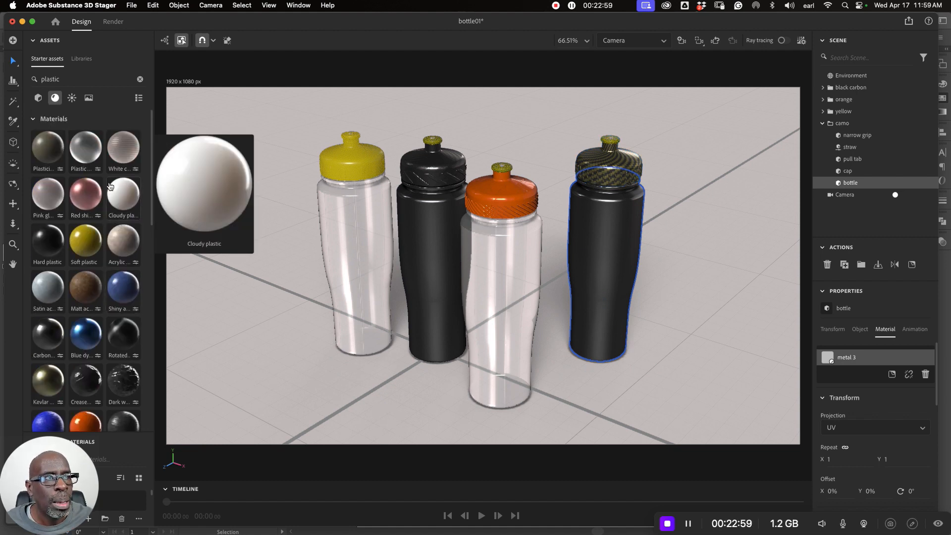
mouse_move(77, 239)
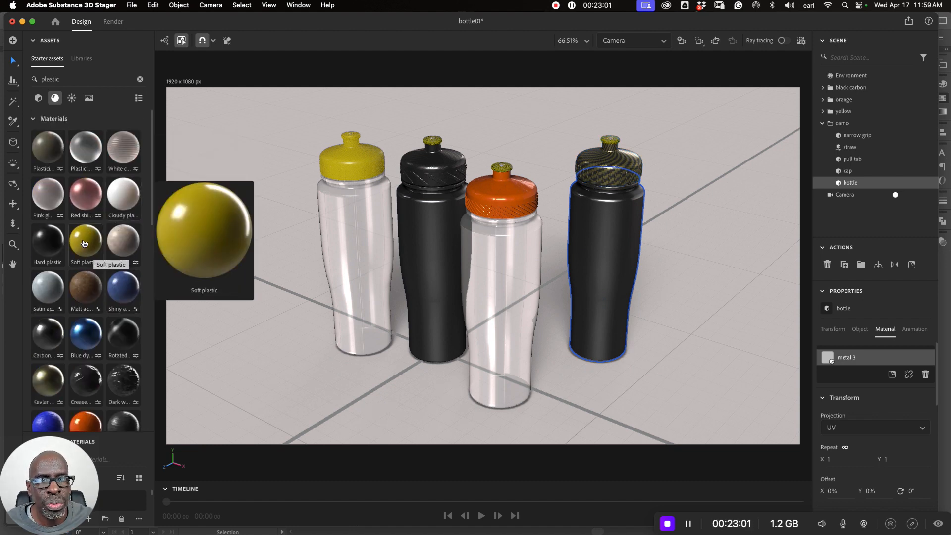
drag(84, 244, 610, 290)
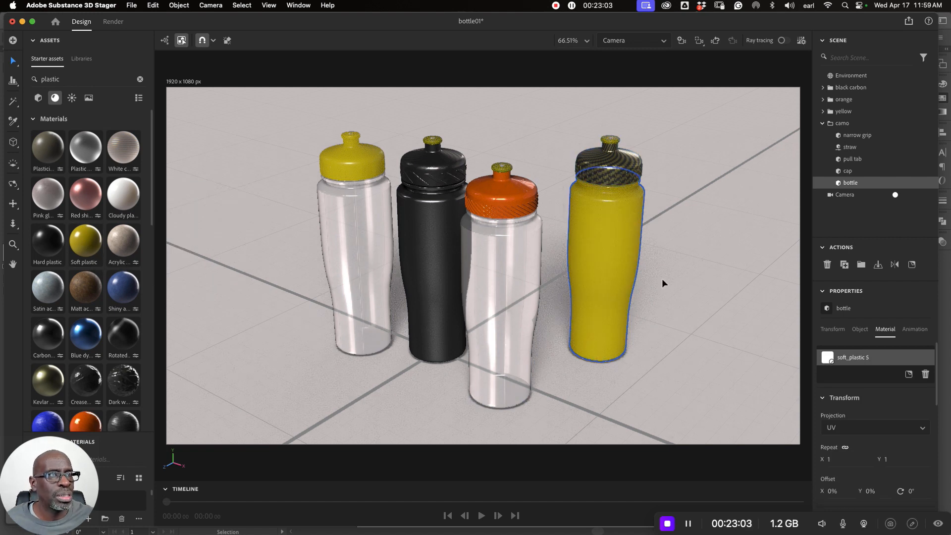
click(684, 278)
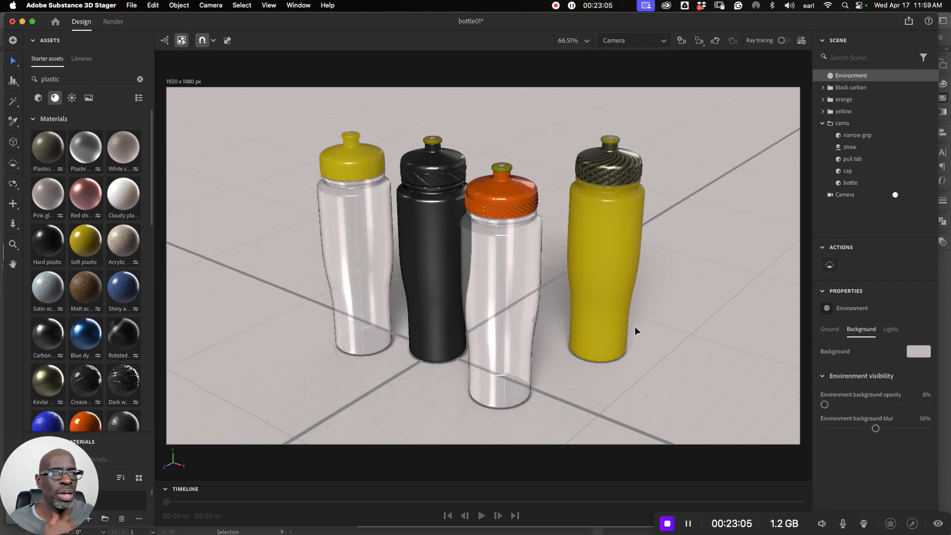
- Select the yellow bottle group, clear the plastic search and locate the gold metallic fabric among all materials
click(358, 214)
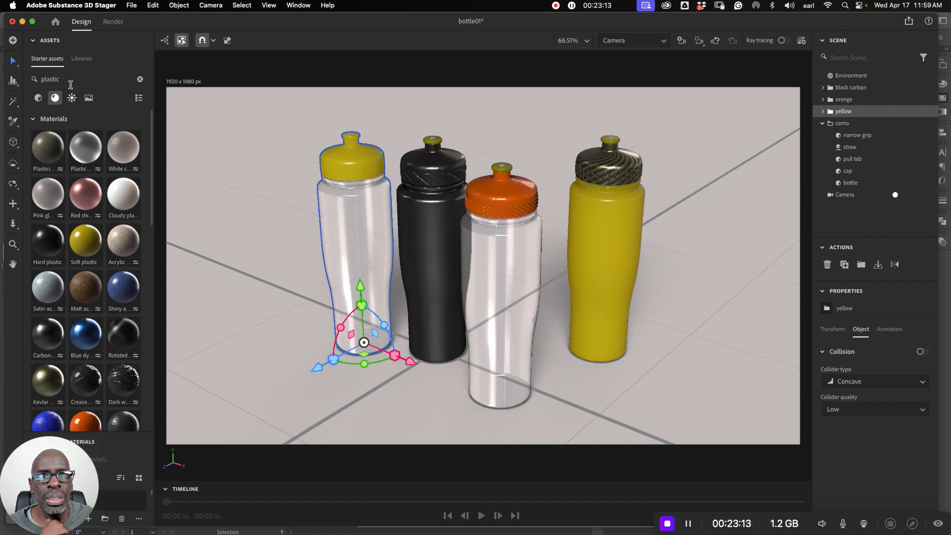
click(140, 80)
scroll(96, 219, down, 10)
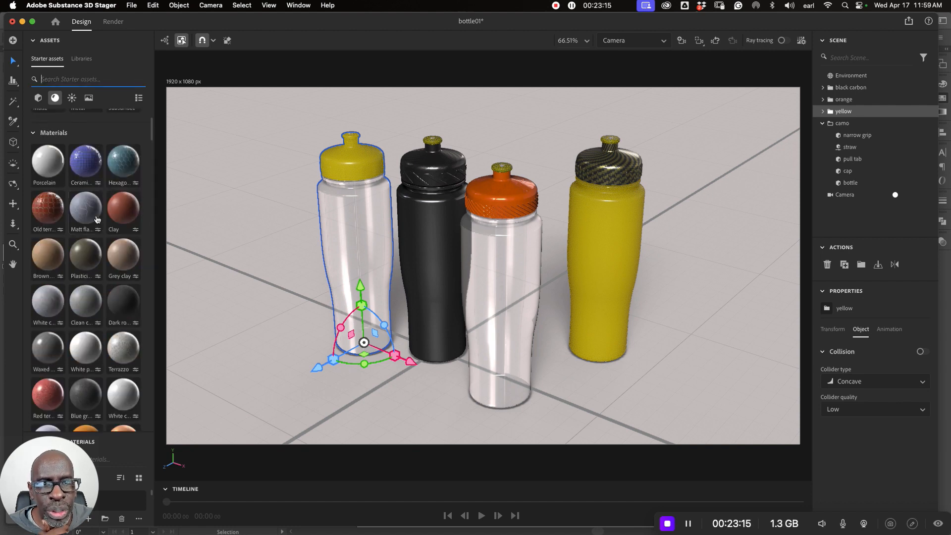
scroll(94, 221, down, 2)
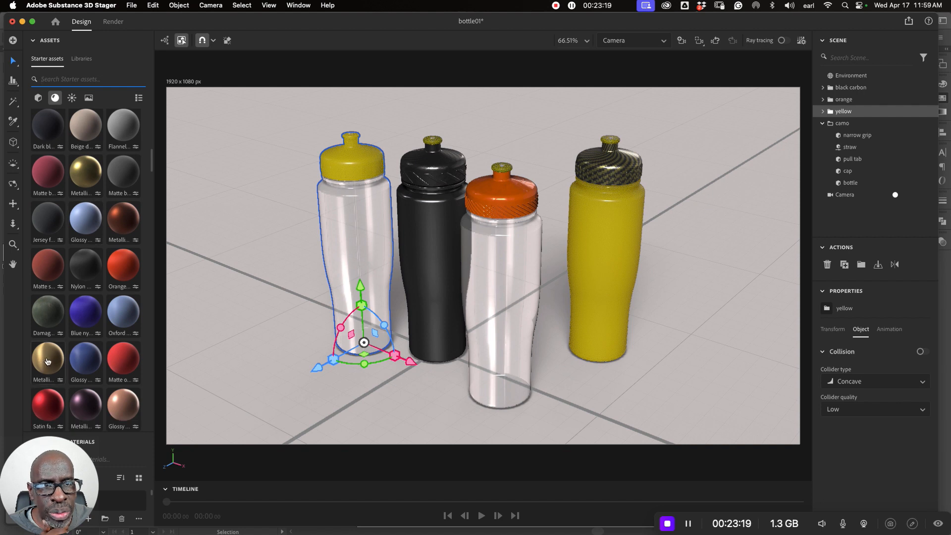
mouse_move(48, 361)
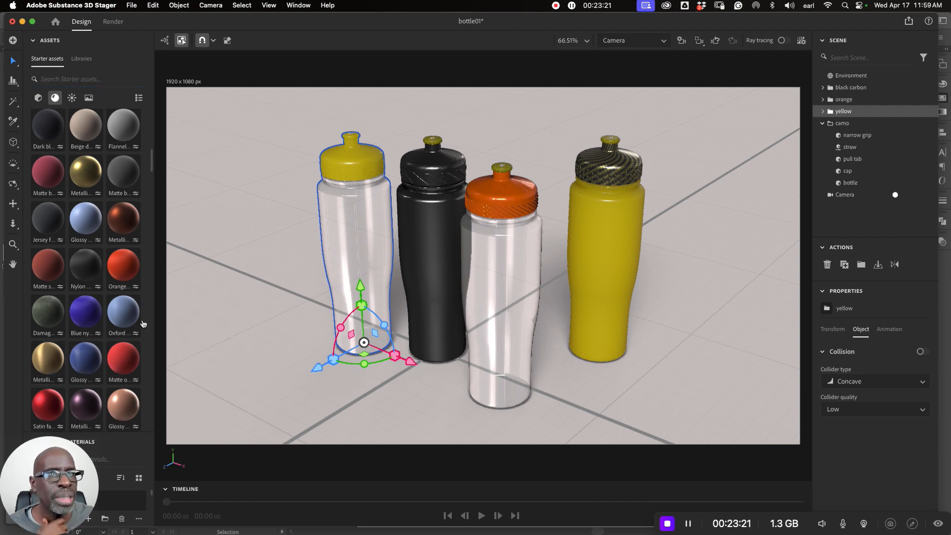
drag(337, 321, 355, 209)
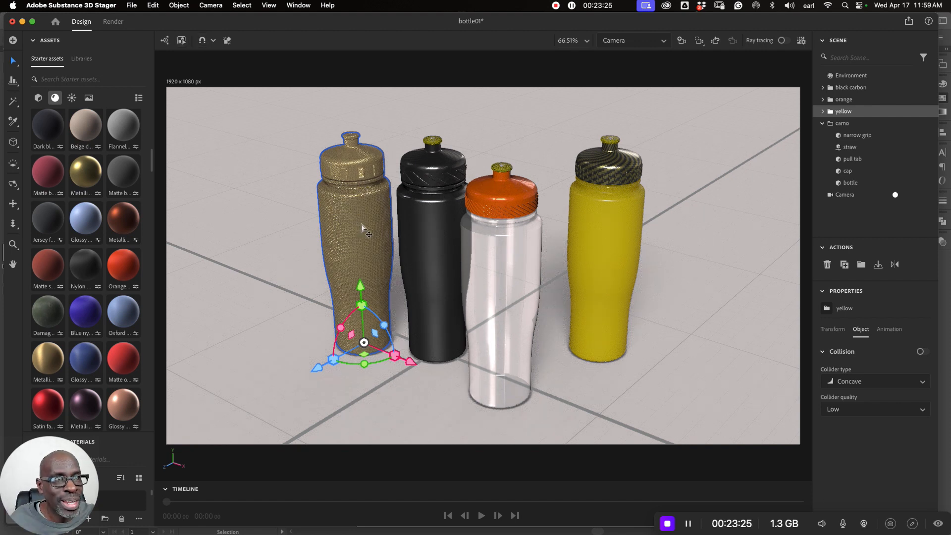
key(super+z)
key(super+z)
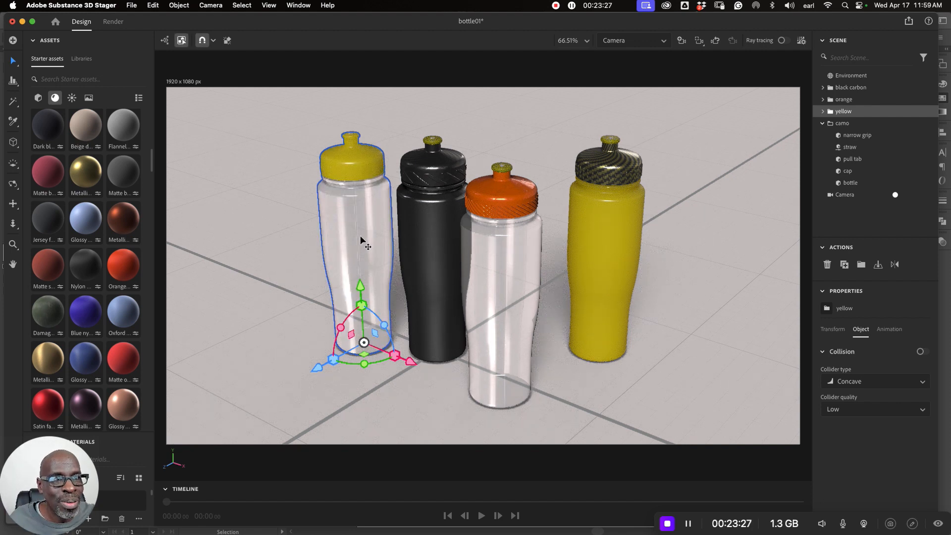
- Apply the gold metallic fabric material to only the body of the yellow bottle, and save the scene
double_click(361, 244)
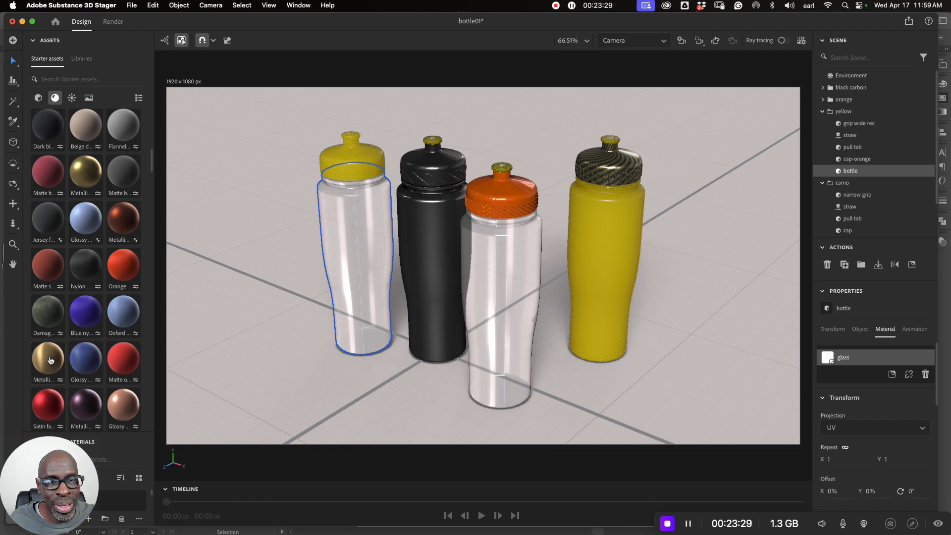
click(271, 264)
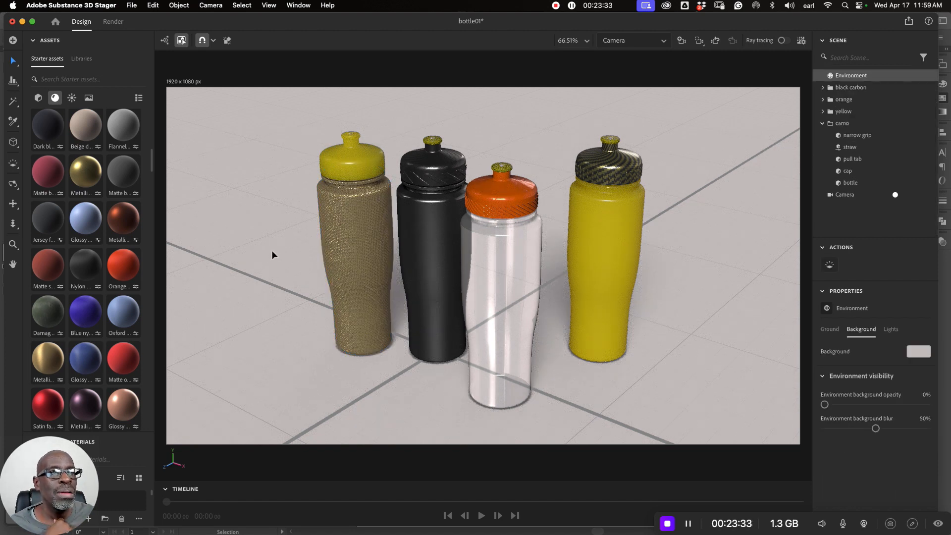
click(131, 5)
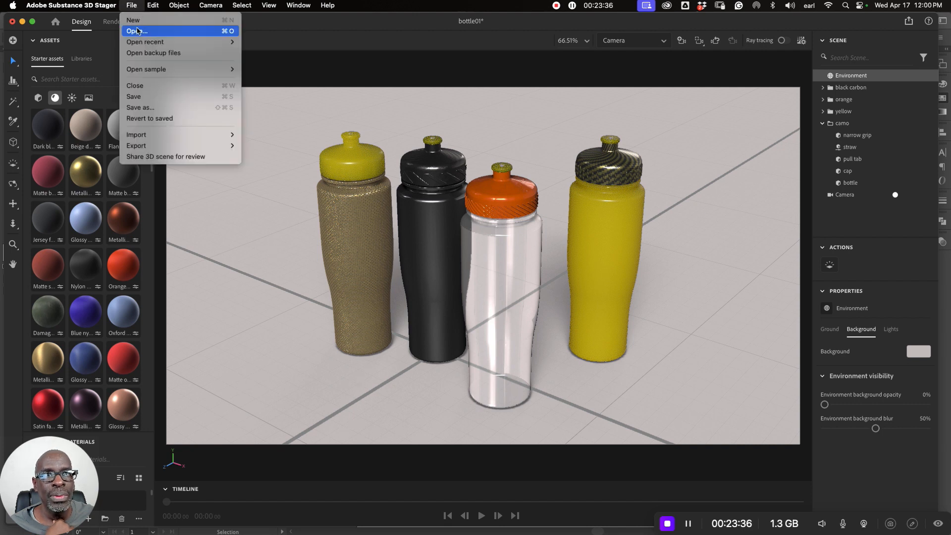
click(137, 96)
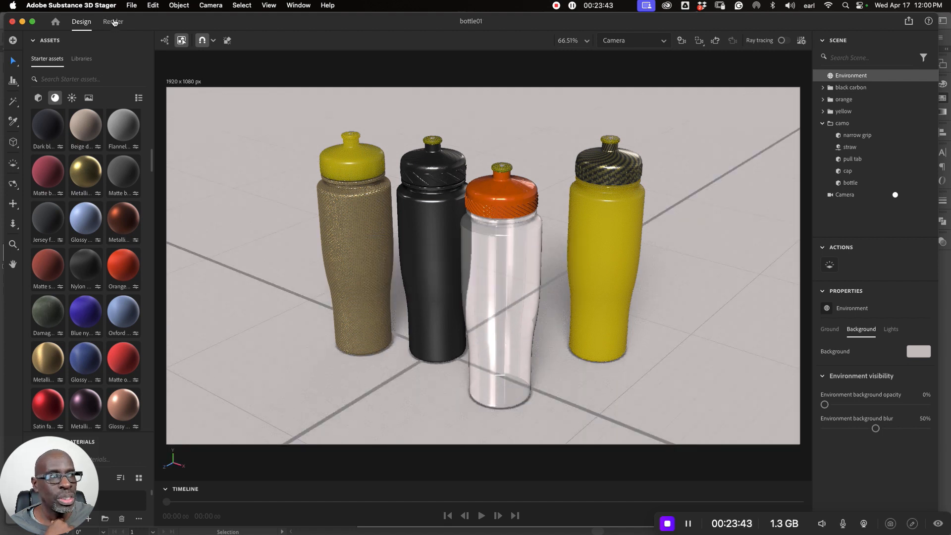
- Render the Camera view as a PNG with the export filename bottle02, and fit the render preview to the screen
click(113, 22)
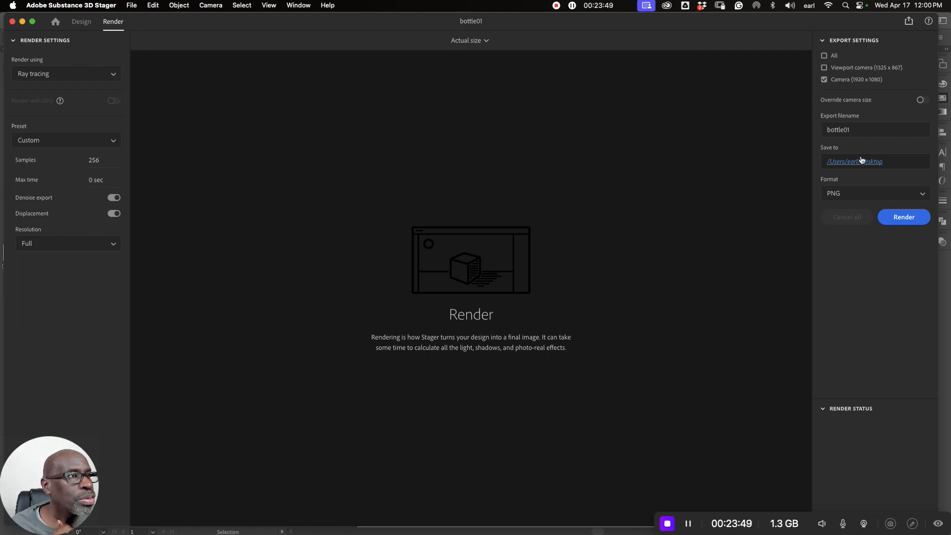
double_click(847, 129)
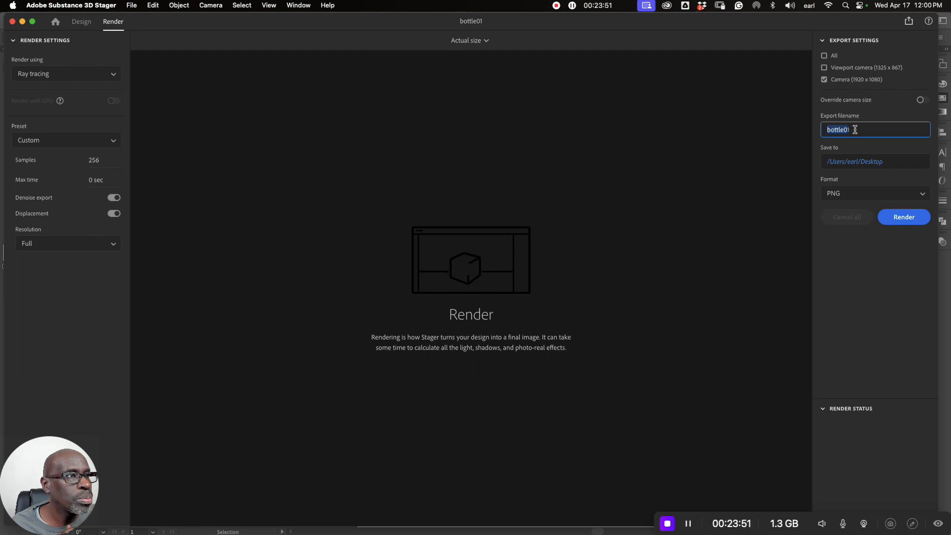
click(852, 130)
key(BackSpace)
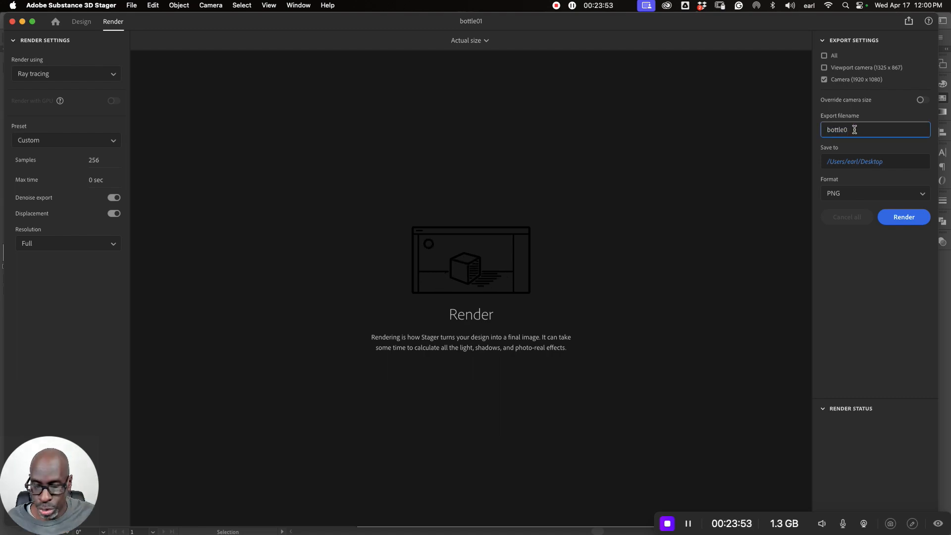
text(2)
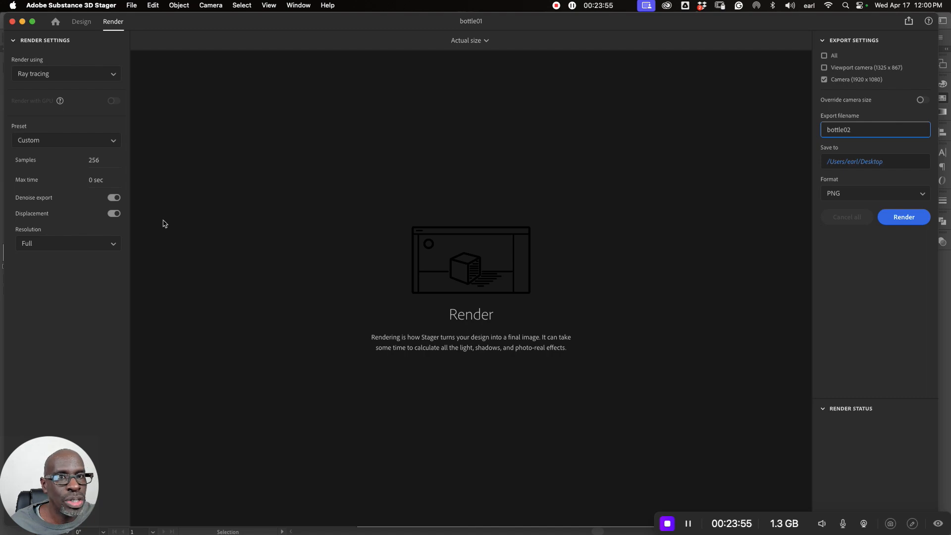
click(902, 218)
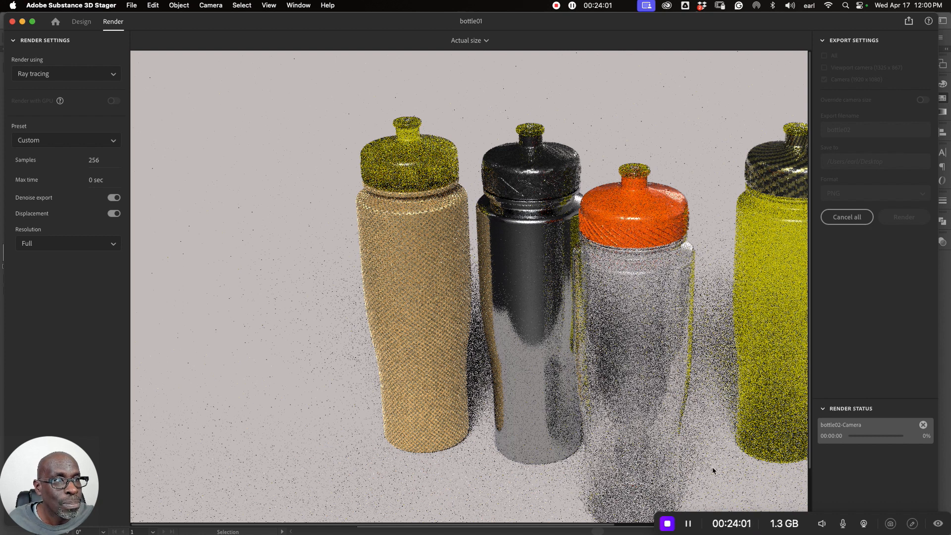
click(486, 41)
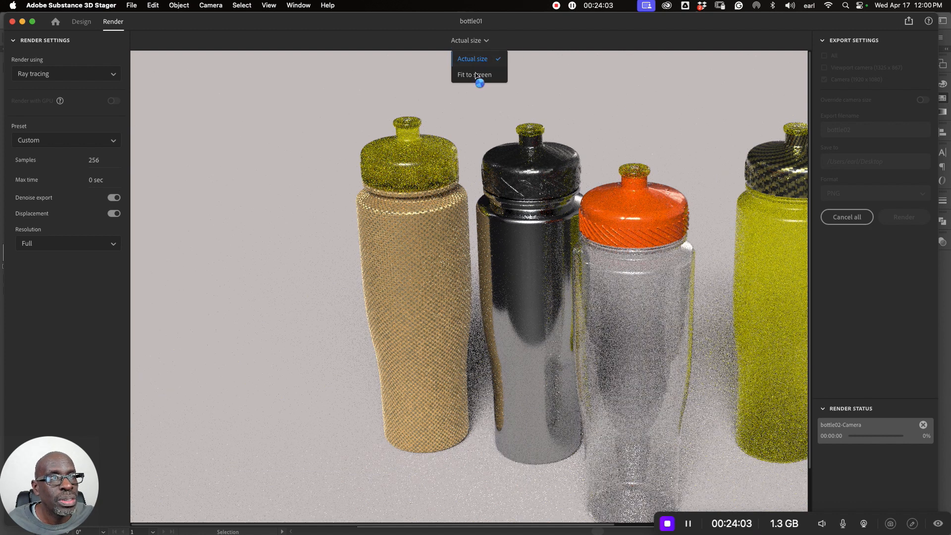
click(479, 79)
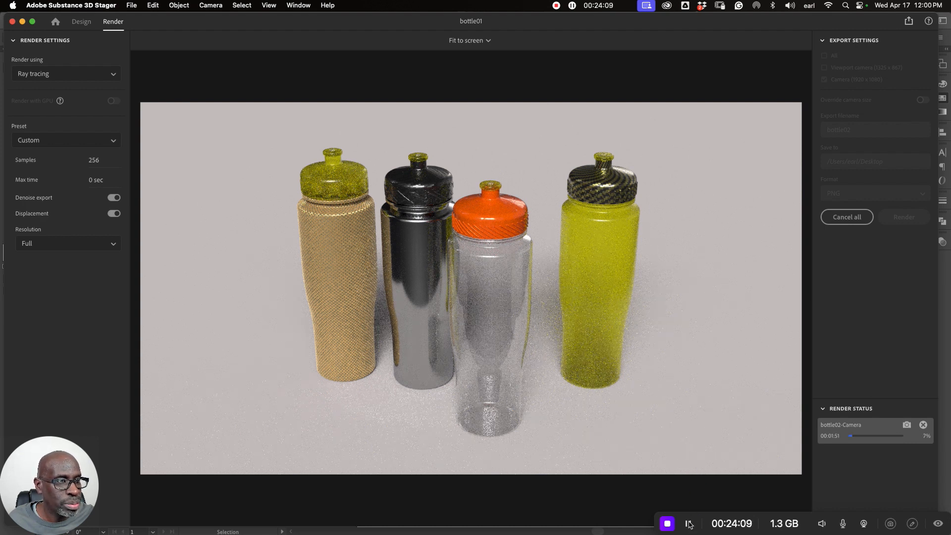
click(688, 524)
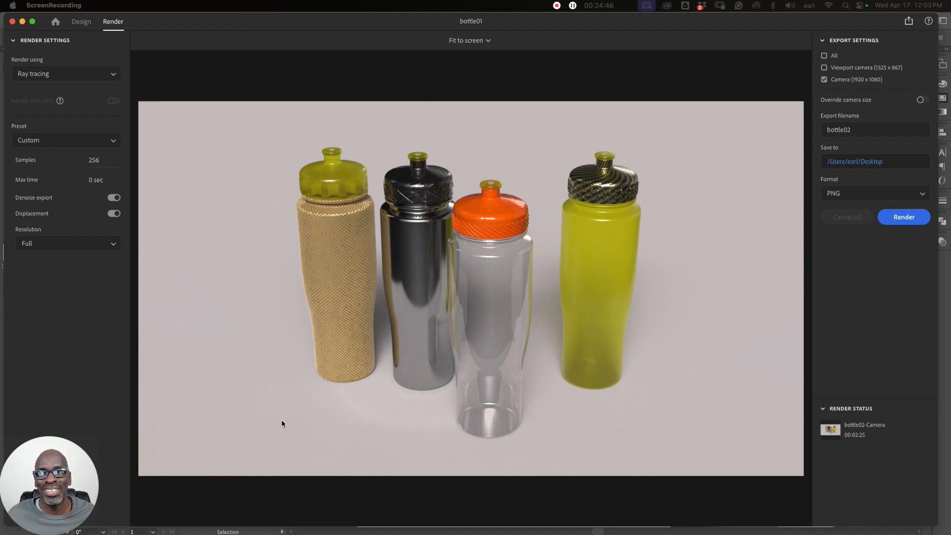
mouse_move(91, 517)
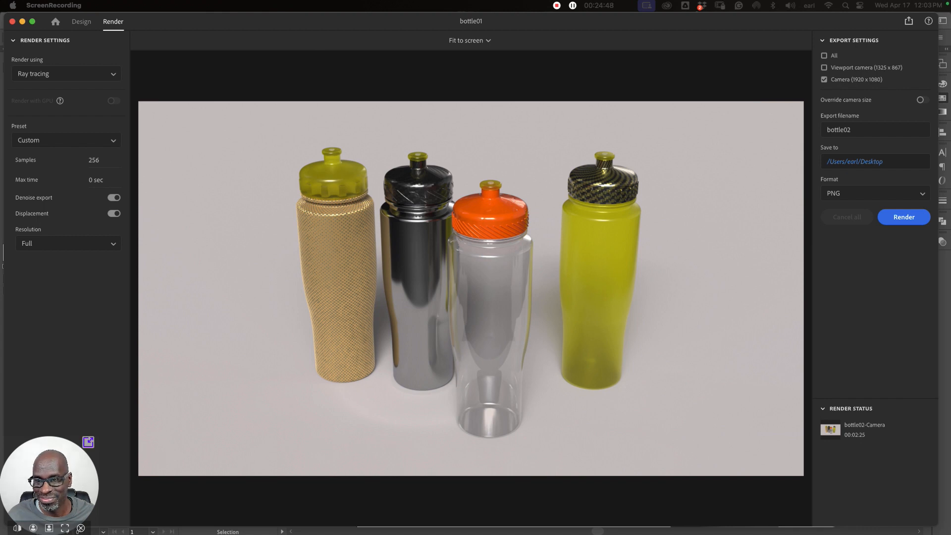